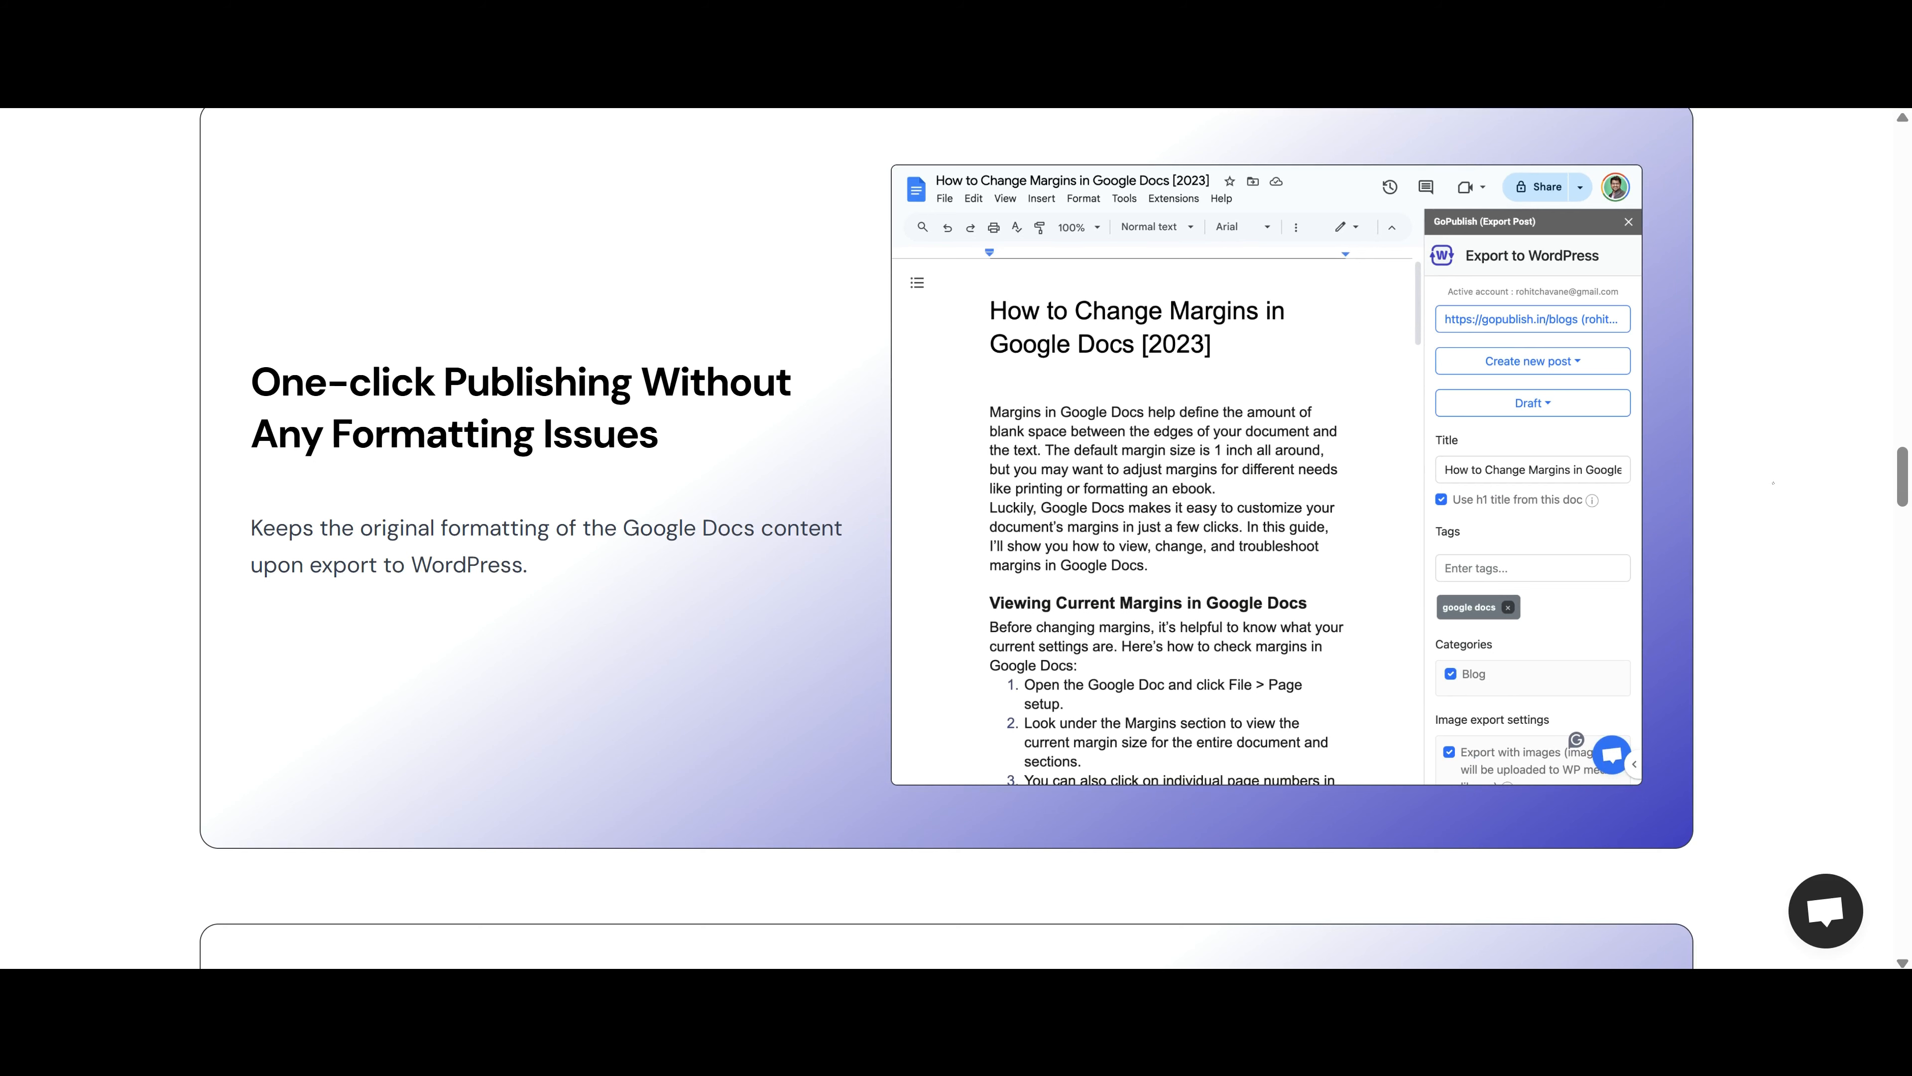
- Review the GoPublish feature sections and open the free add-on's Google Workspace Marketplace listing
scroll(1773, 482, down, 3)
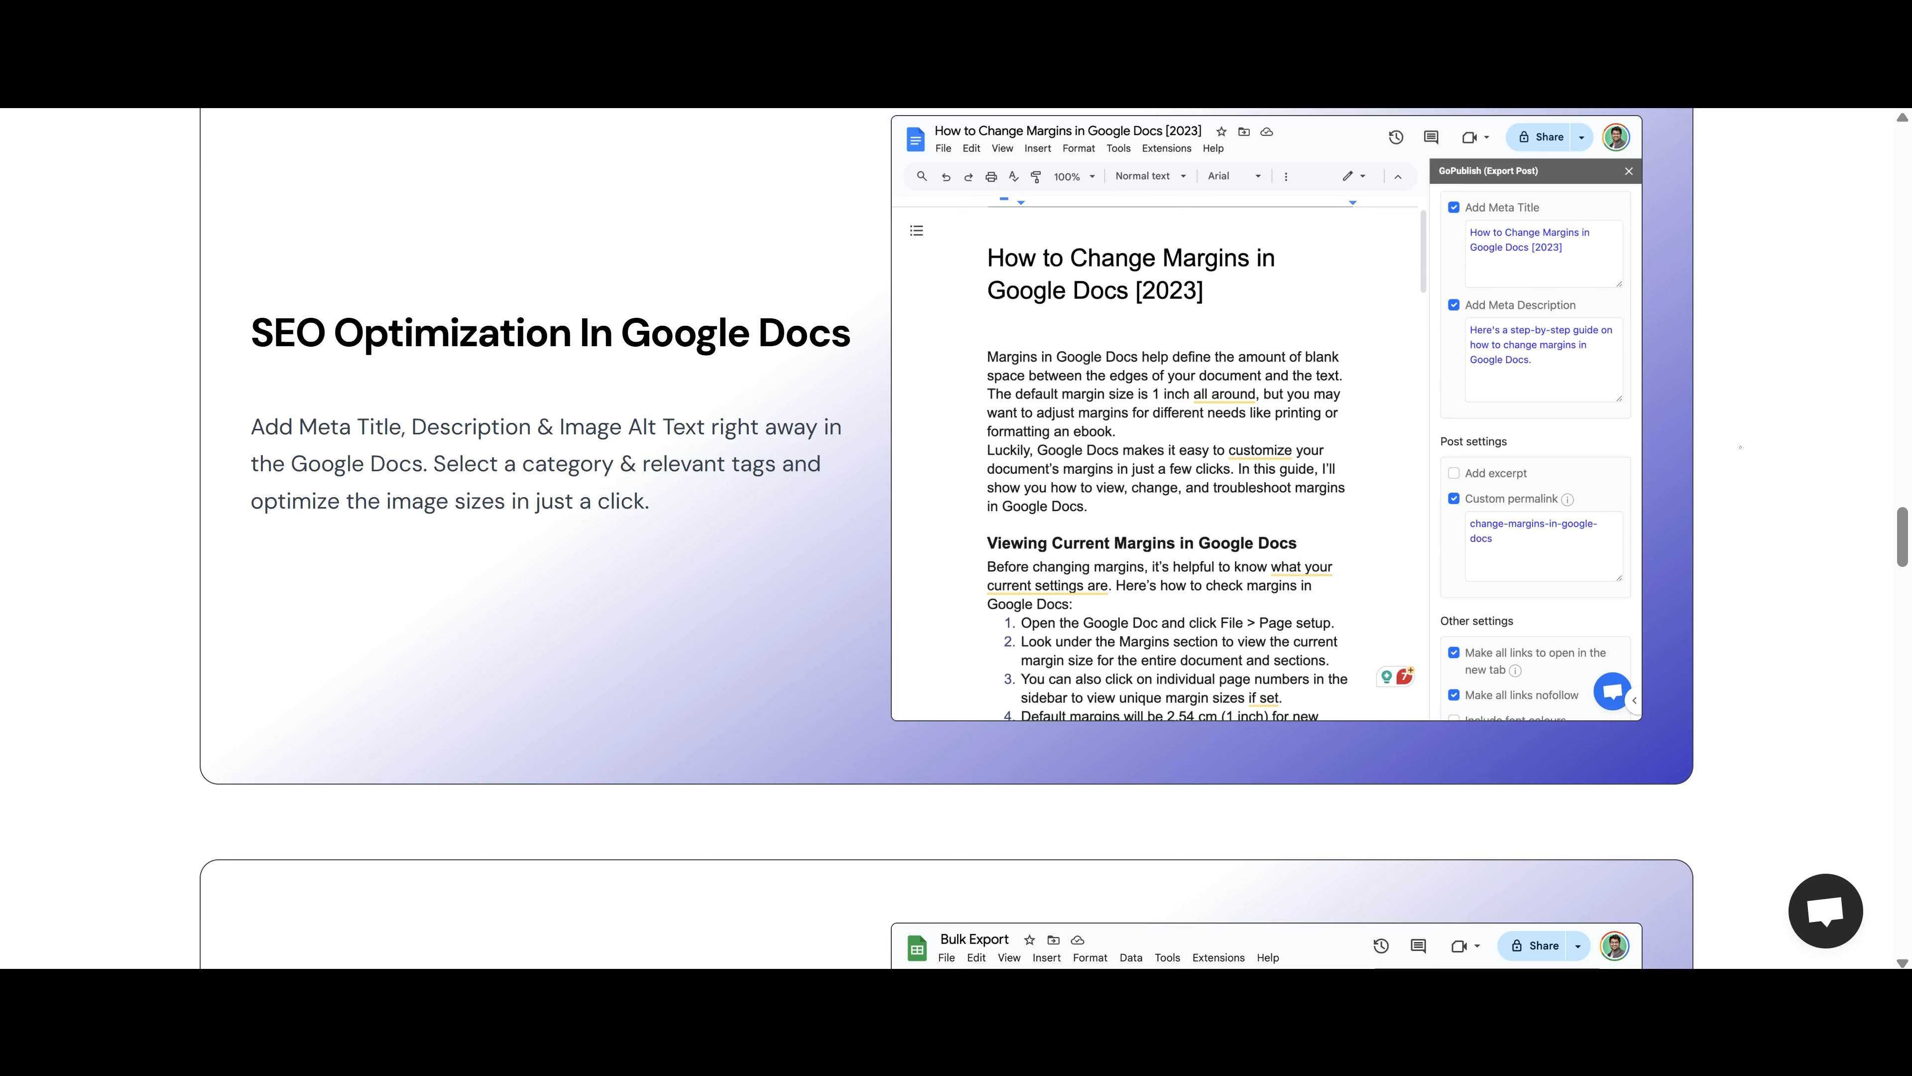
scroll(1740, 446, down, 3)
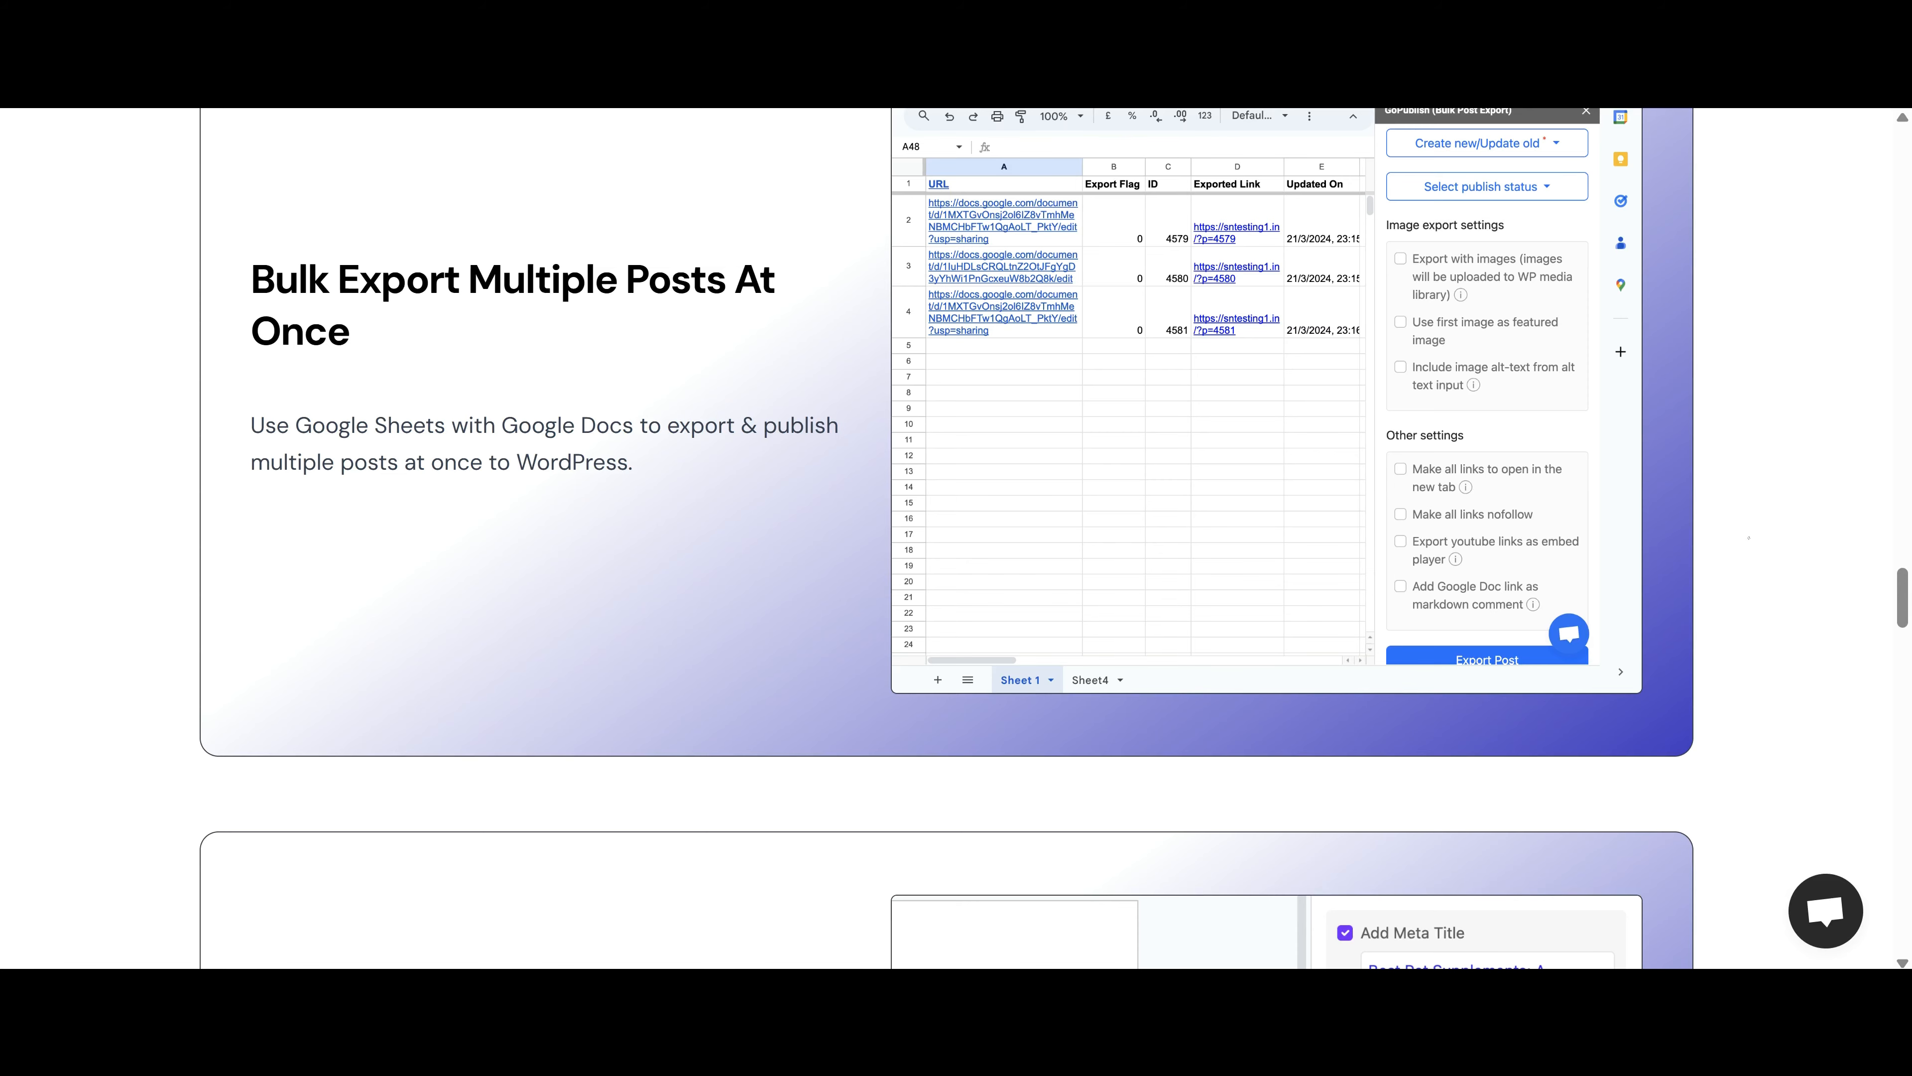
scroll(1749, 538, down, 5)
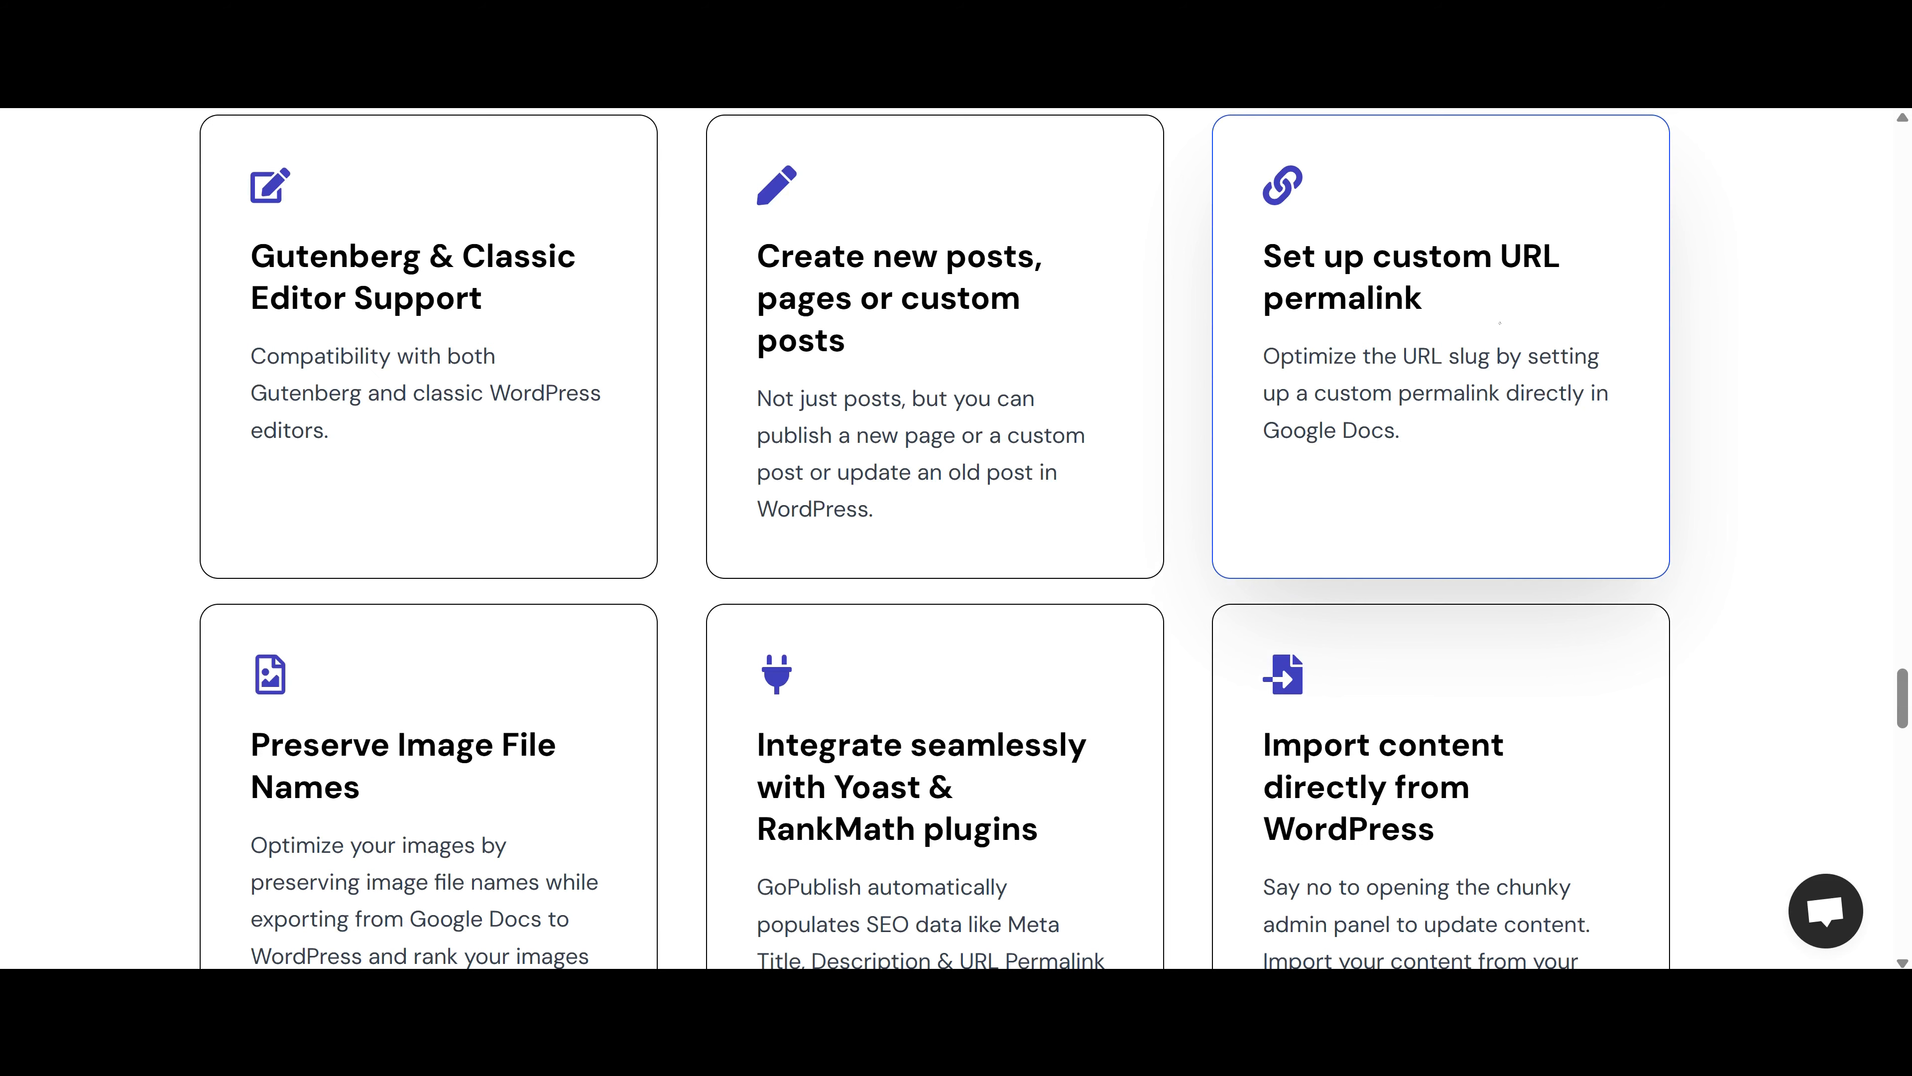
scroll(1442, 452, down, 3)
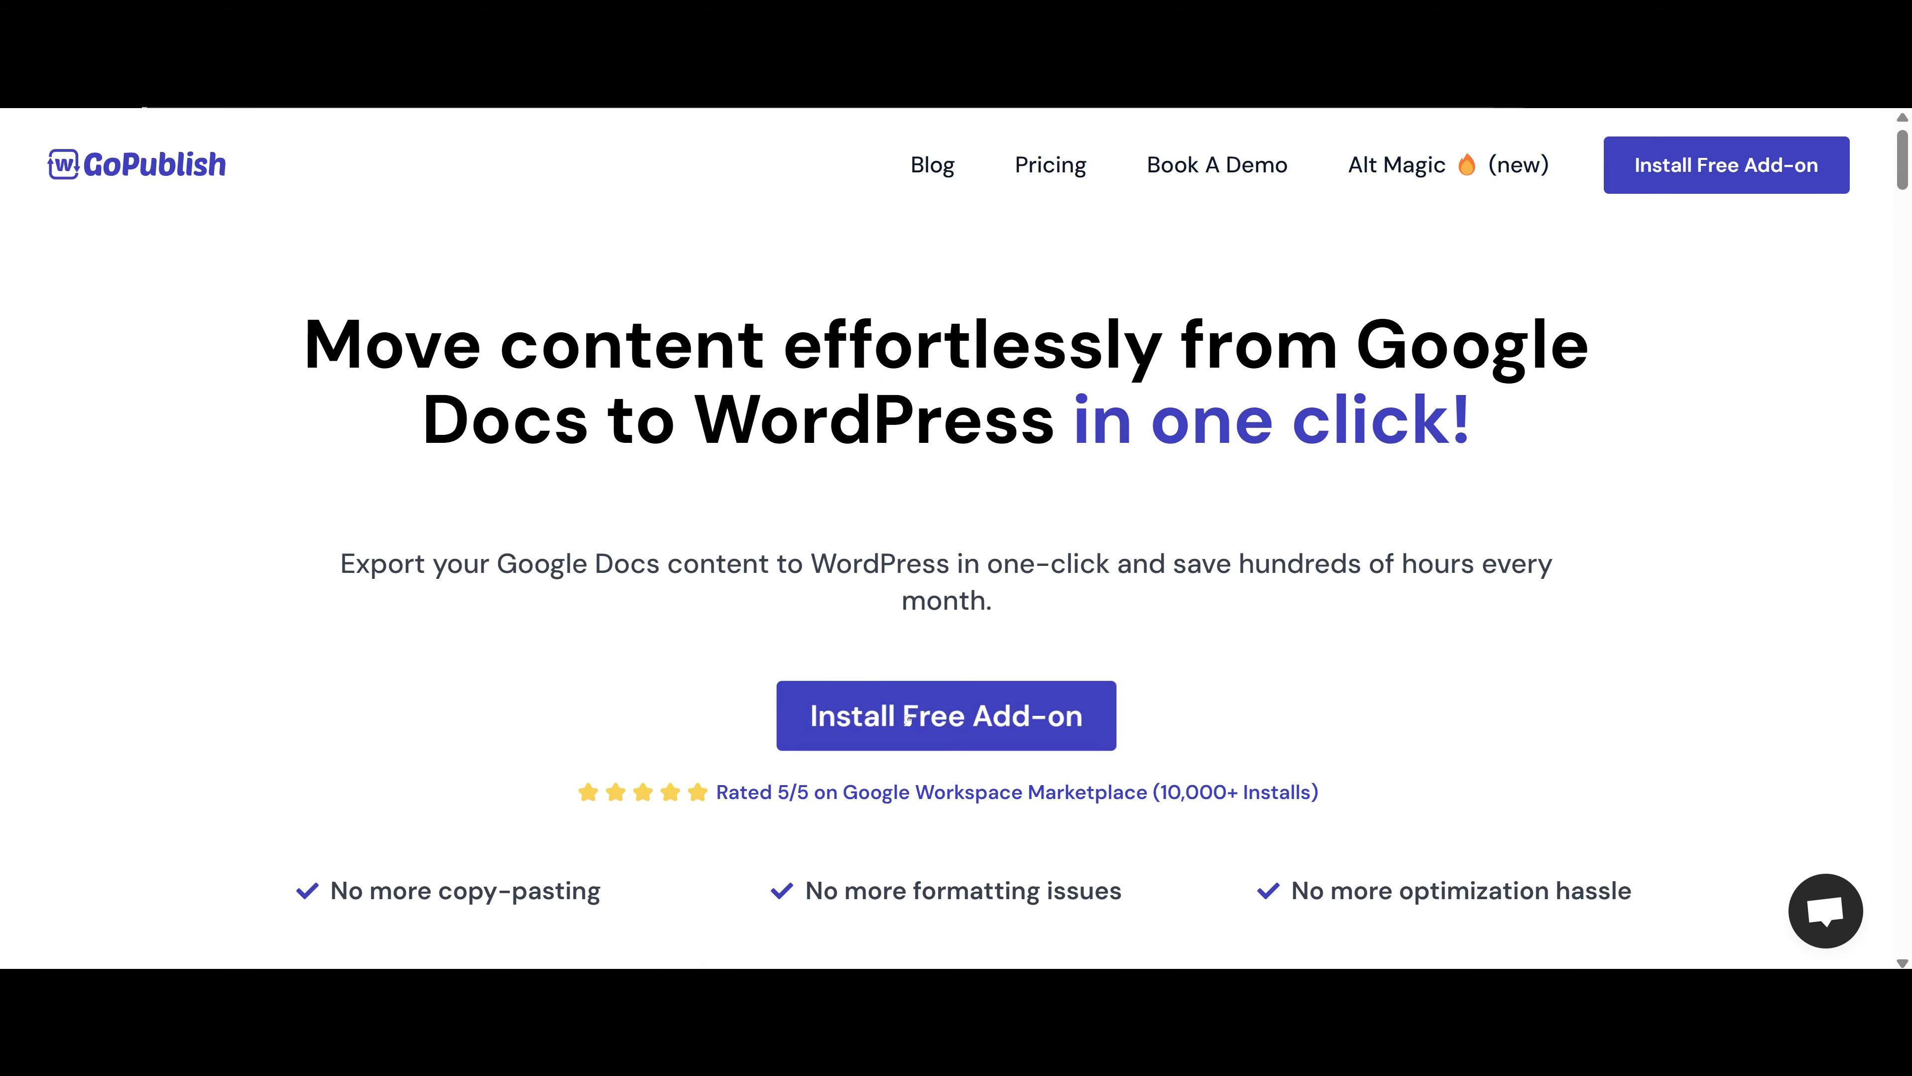
click(1046, 716)
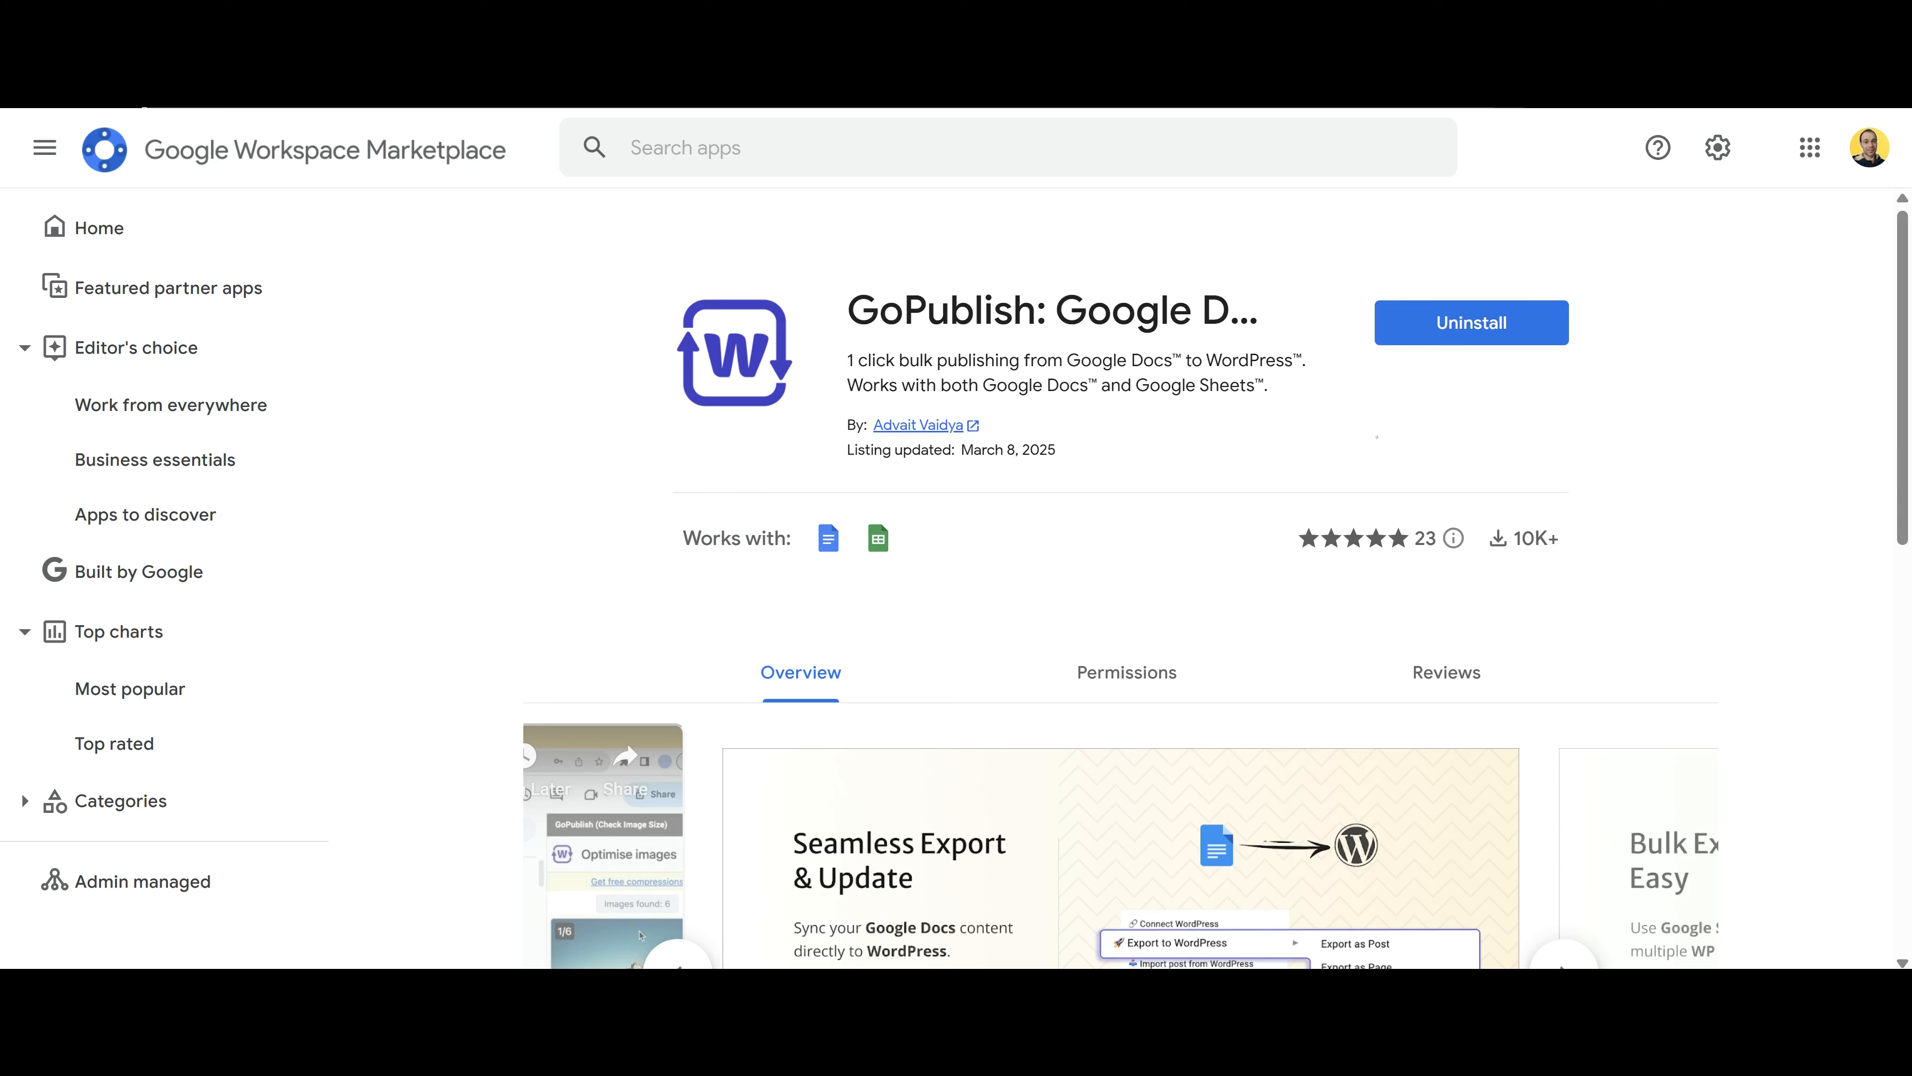
scroll(1326, 468, down, 3)
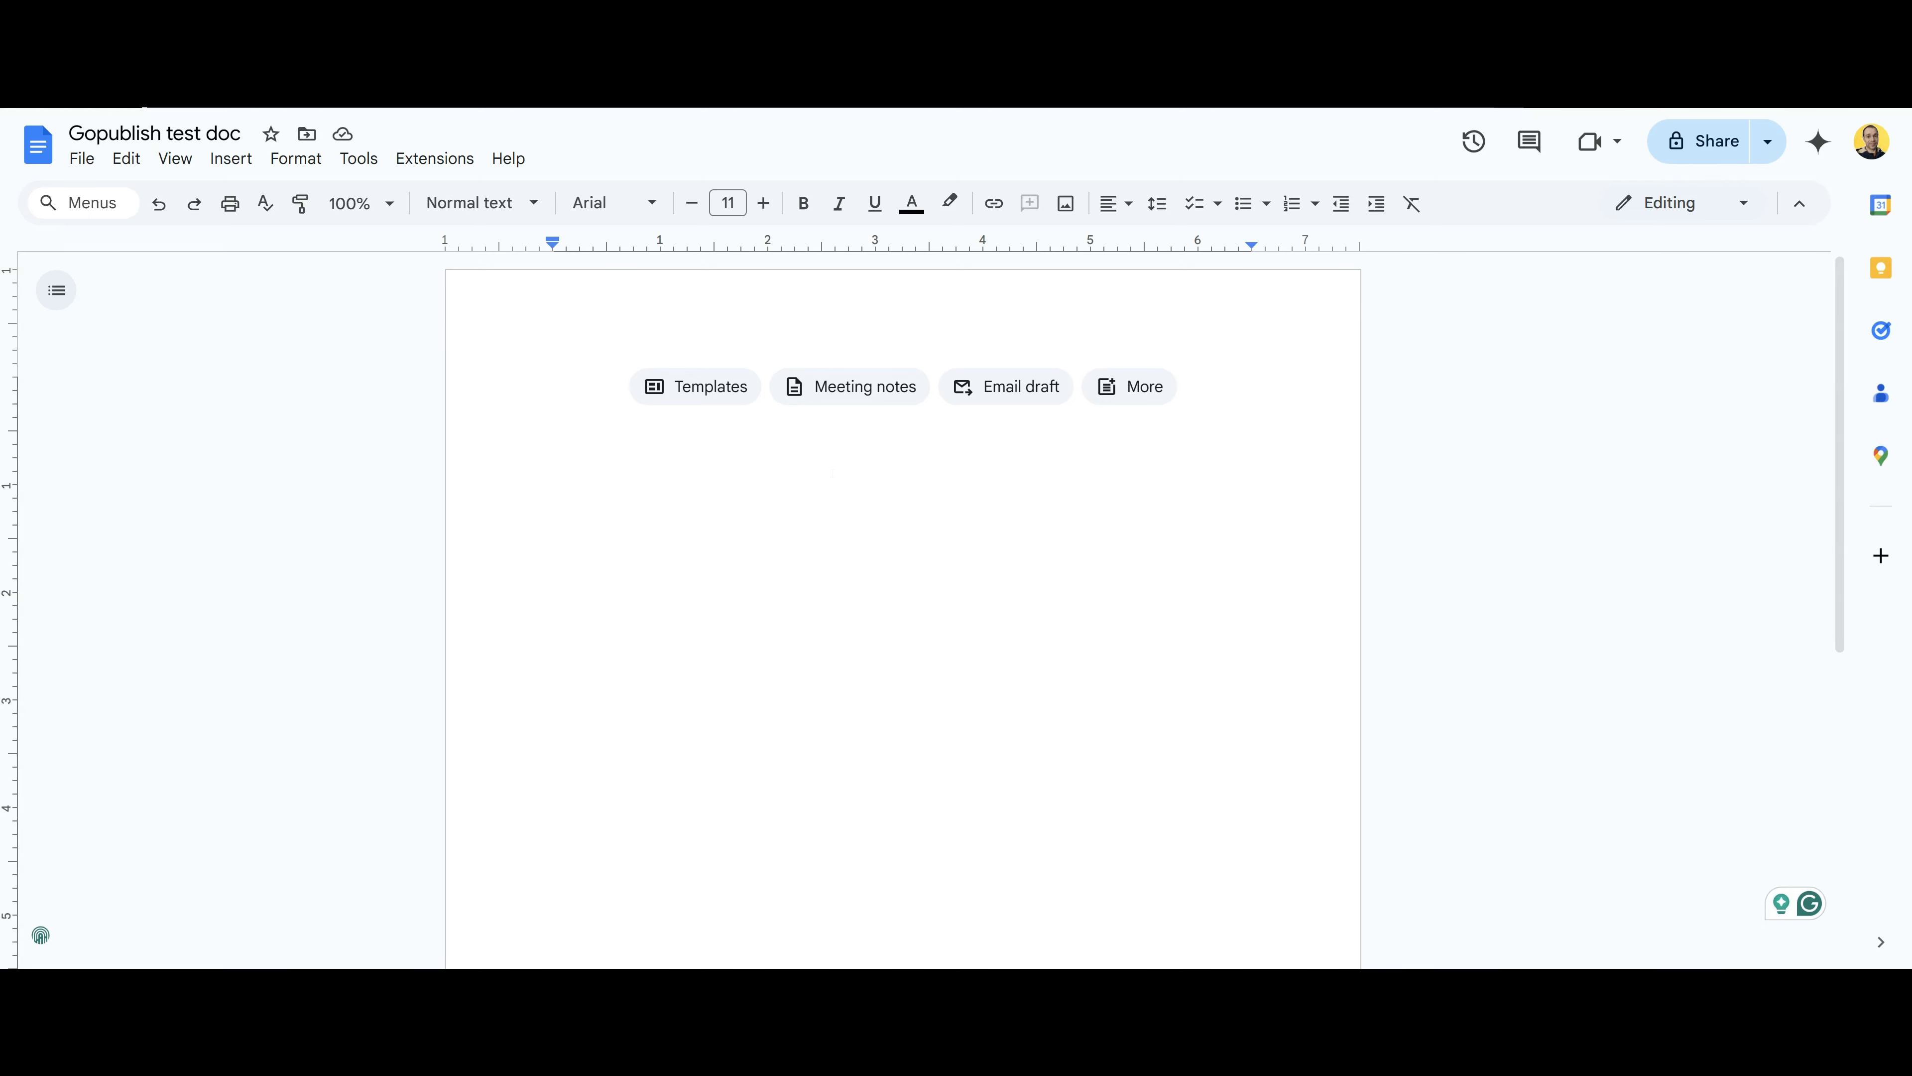
- In the Google Docs file "Gopublish test doc", open the GoPublish add-on's Connect WordPress form
click(442, 160)
mouse_move(530, 287)
click(435, 158)
mouse_move(604, 280)
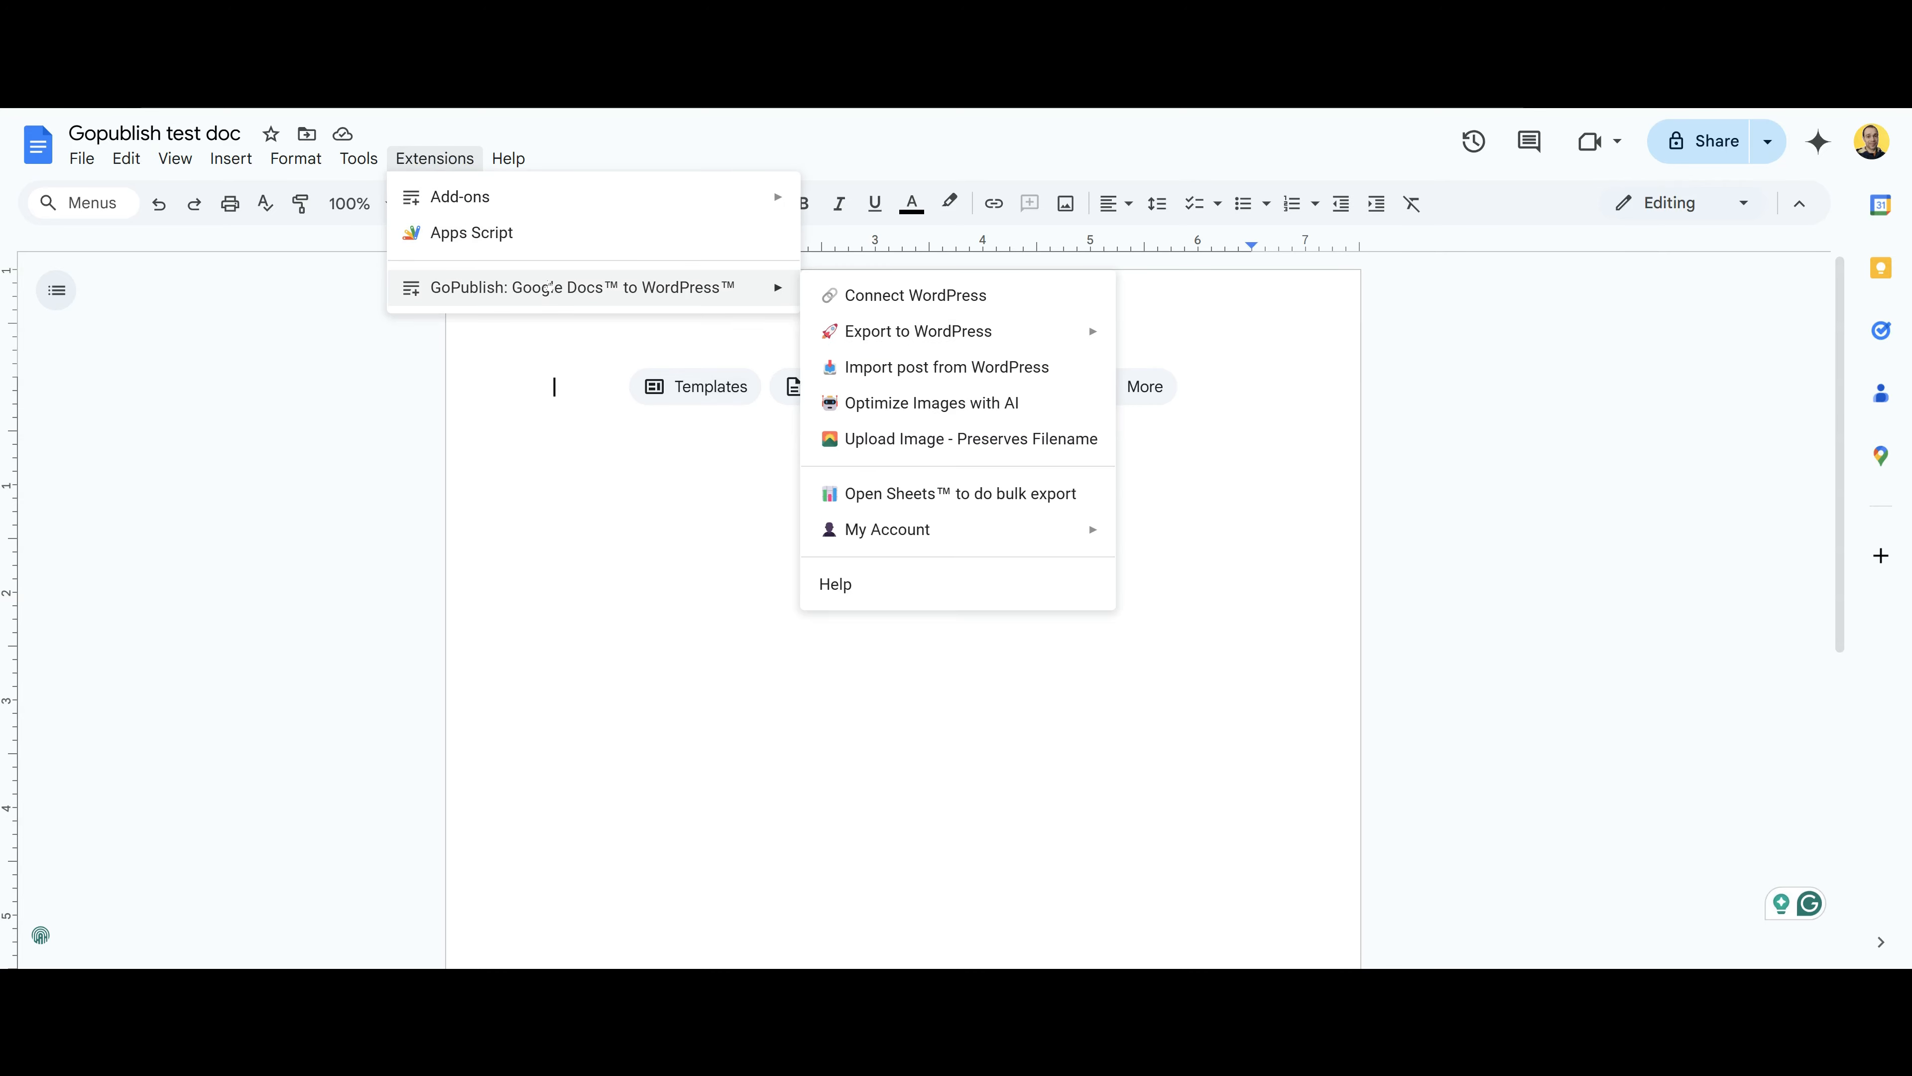
click(914, 296)
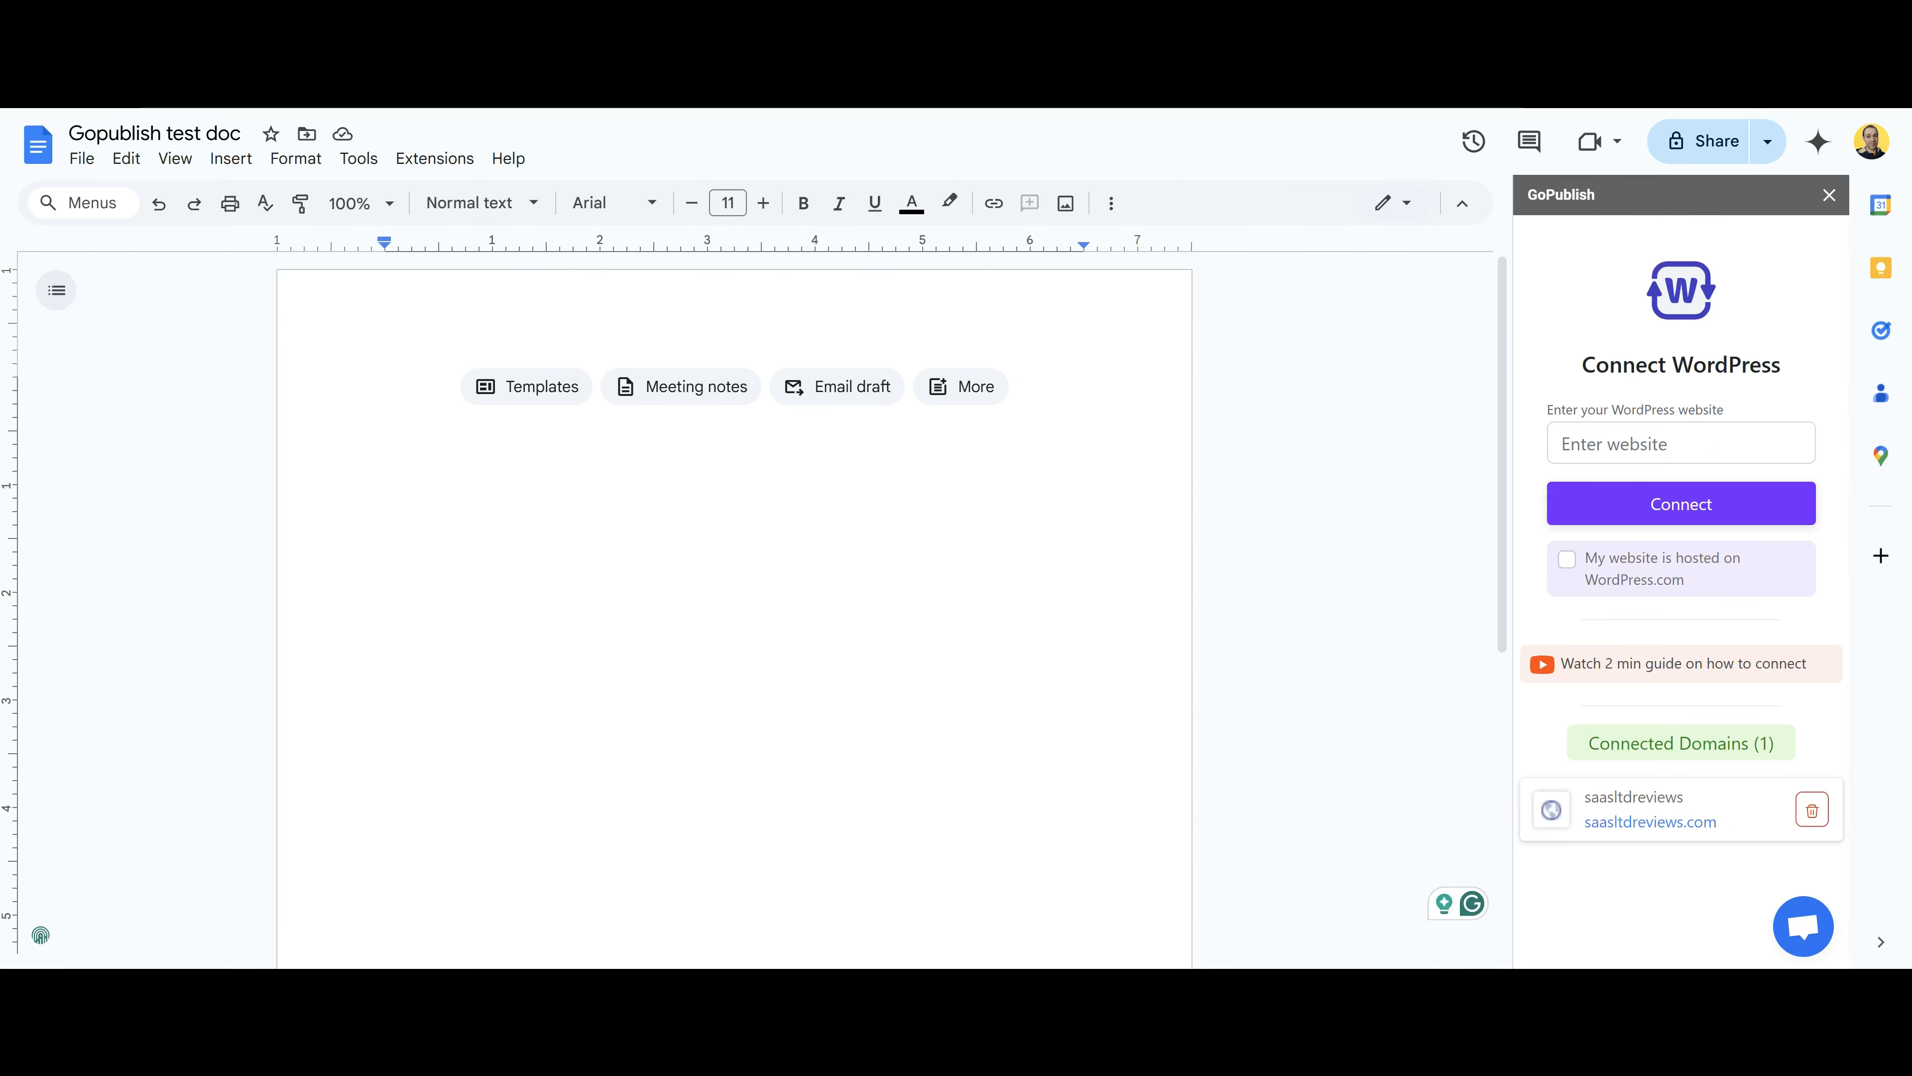
- Connect the WordPress website saasltdreviews.com, closing the authorisation window and marking the connection as done
click(1682, 456)
click(1693, 549)
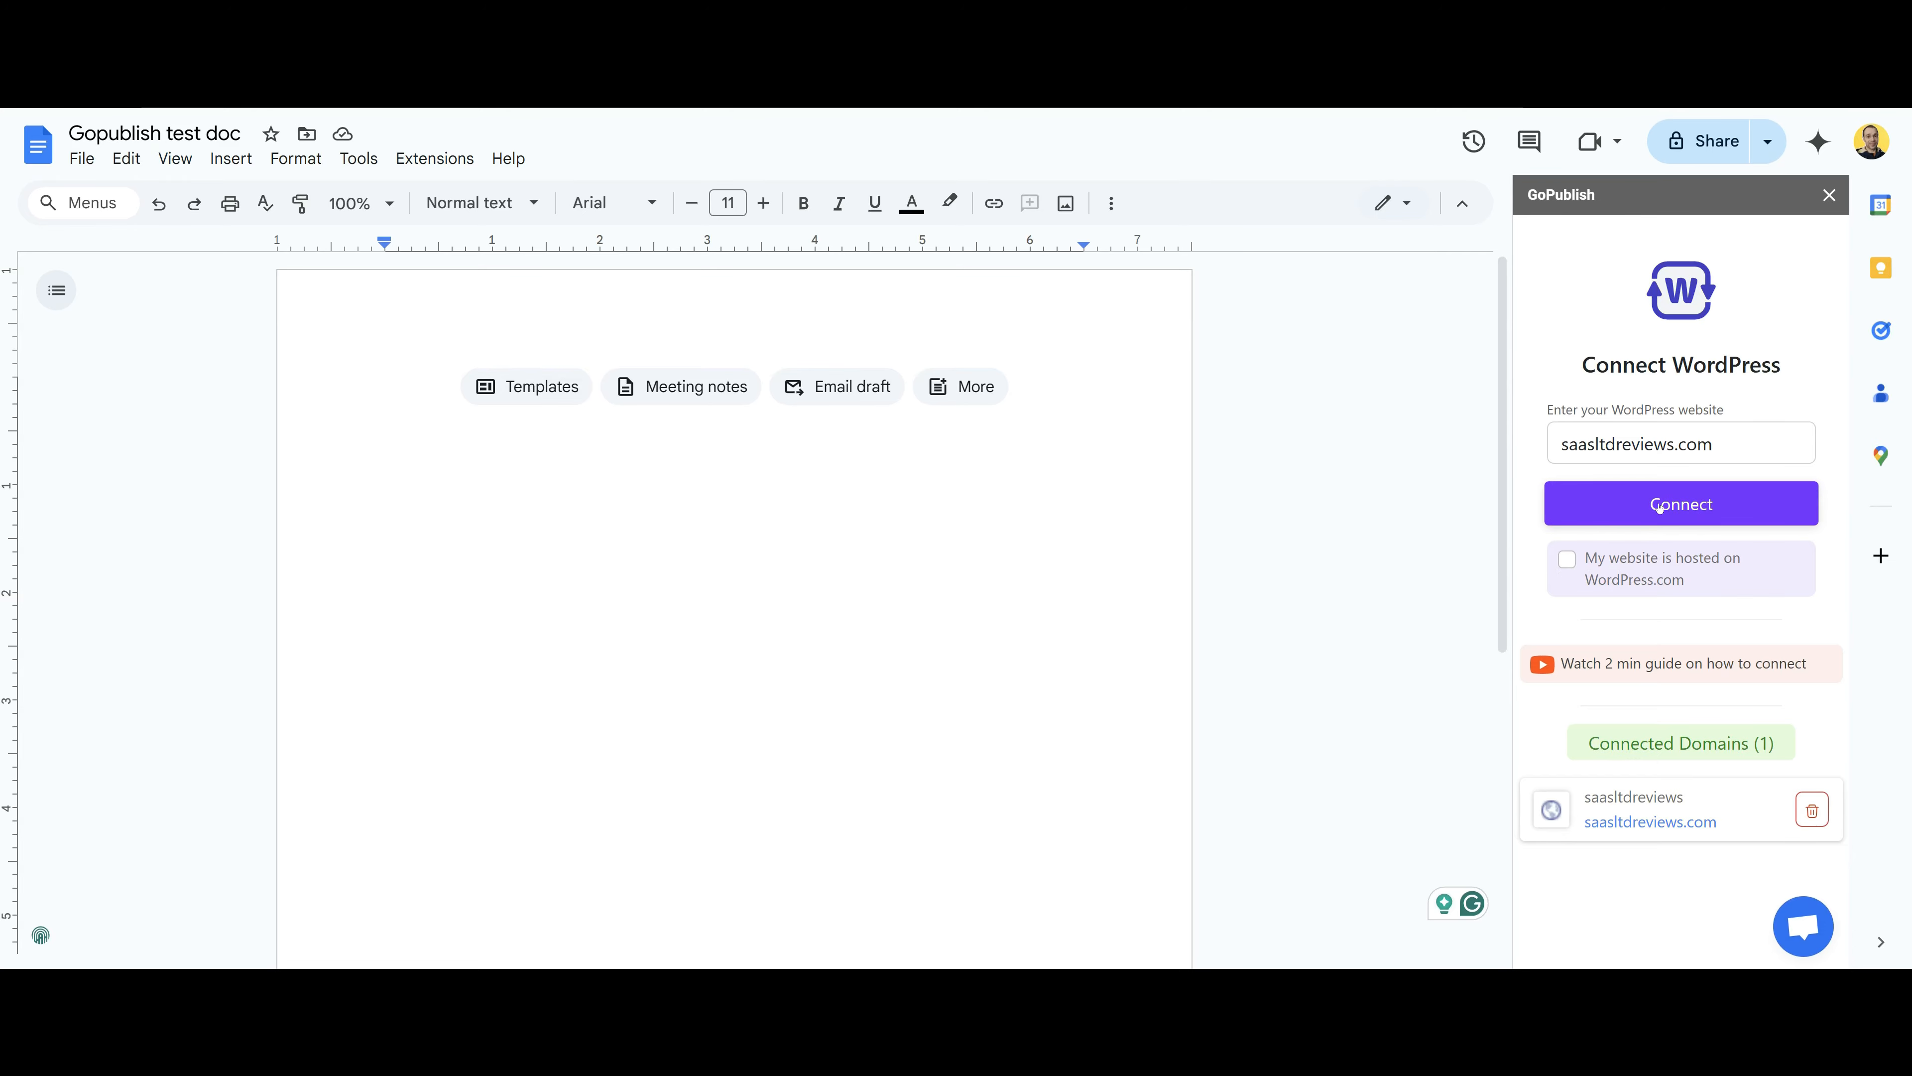
click(1682, 503)
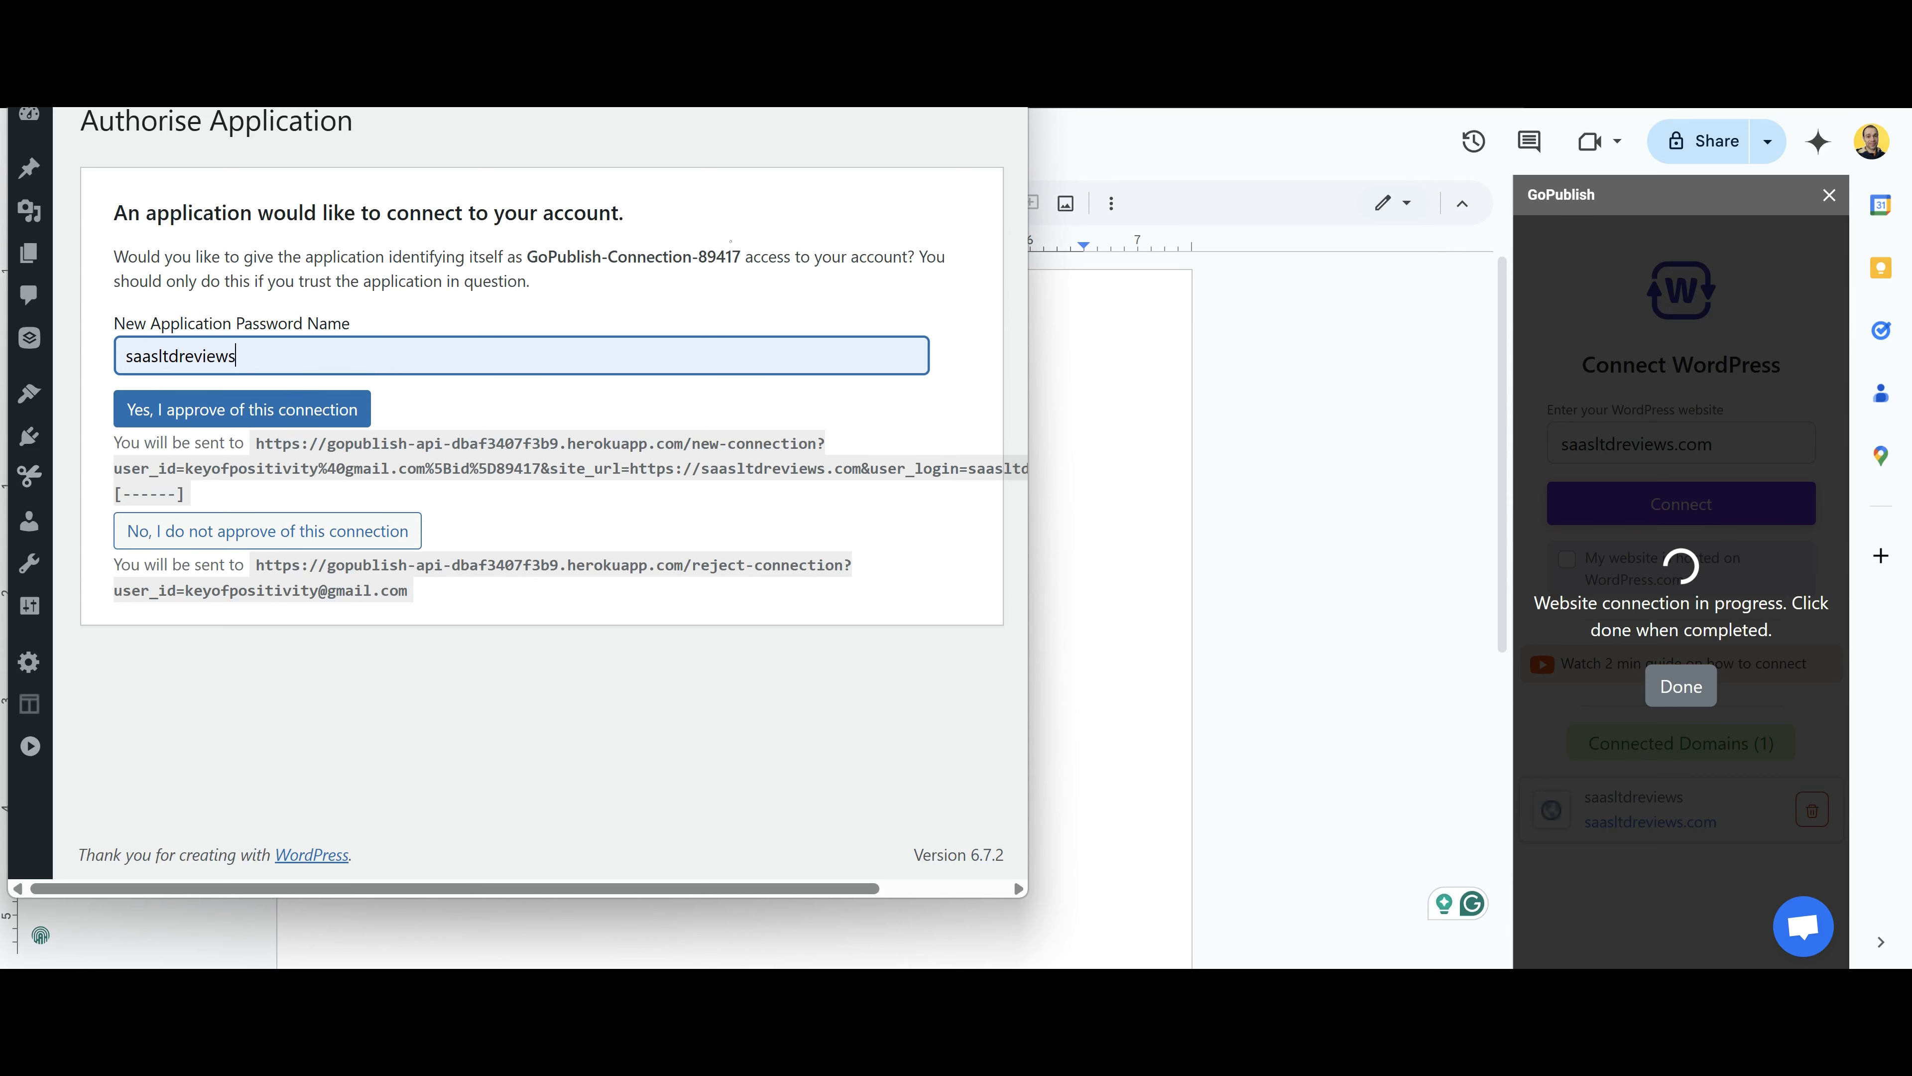
click(1055, 130)
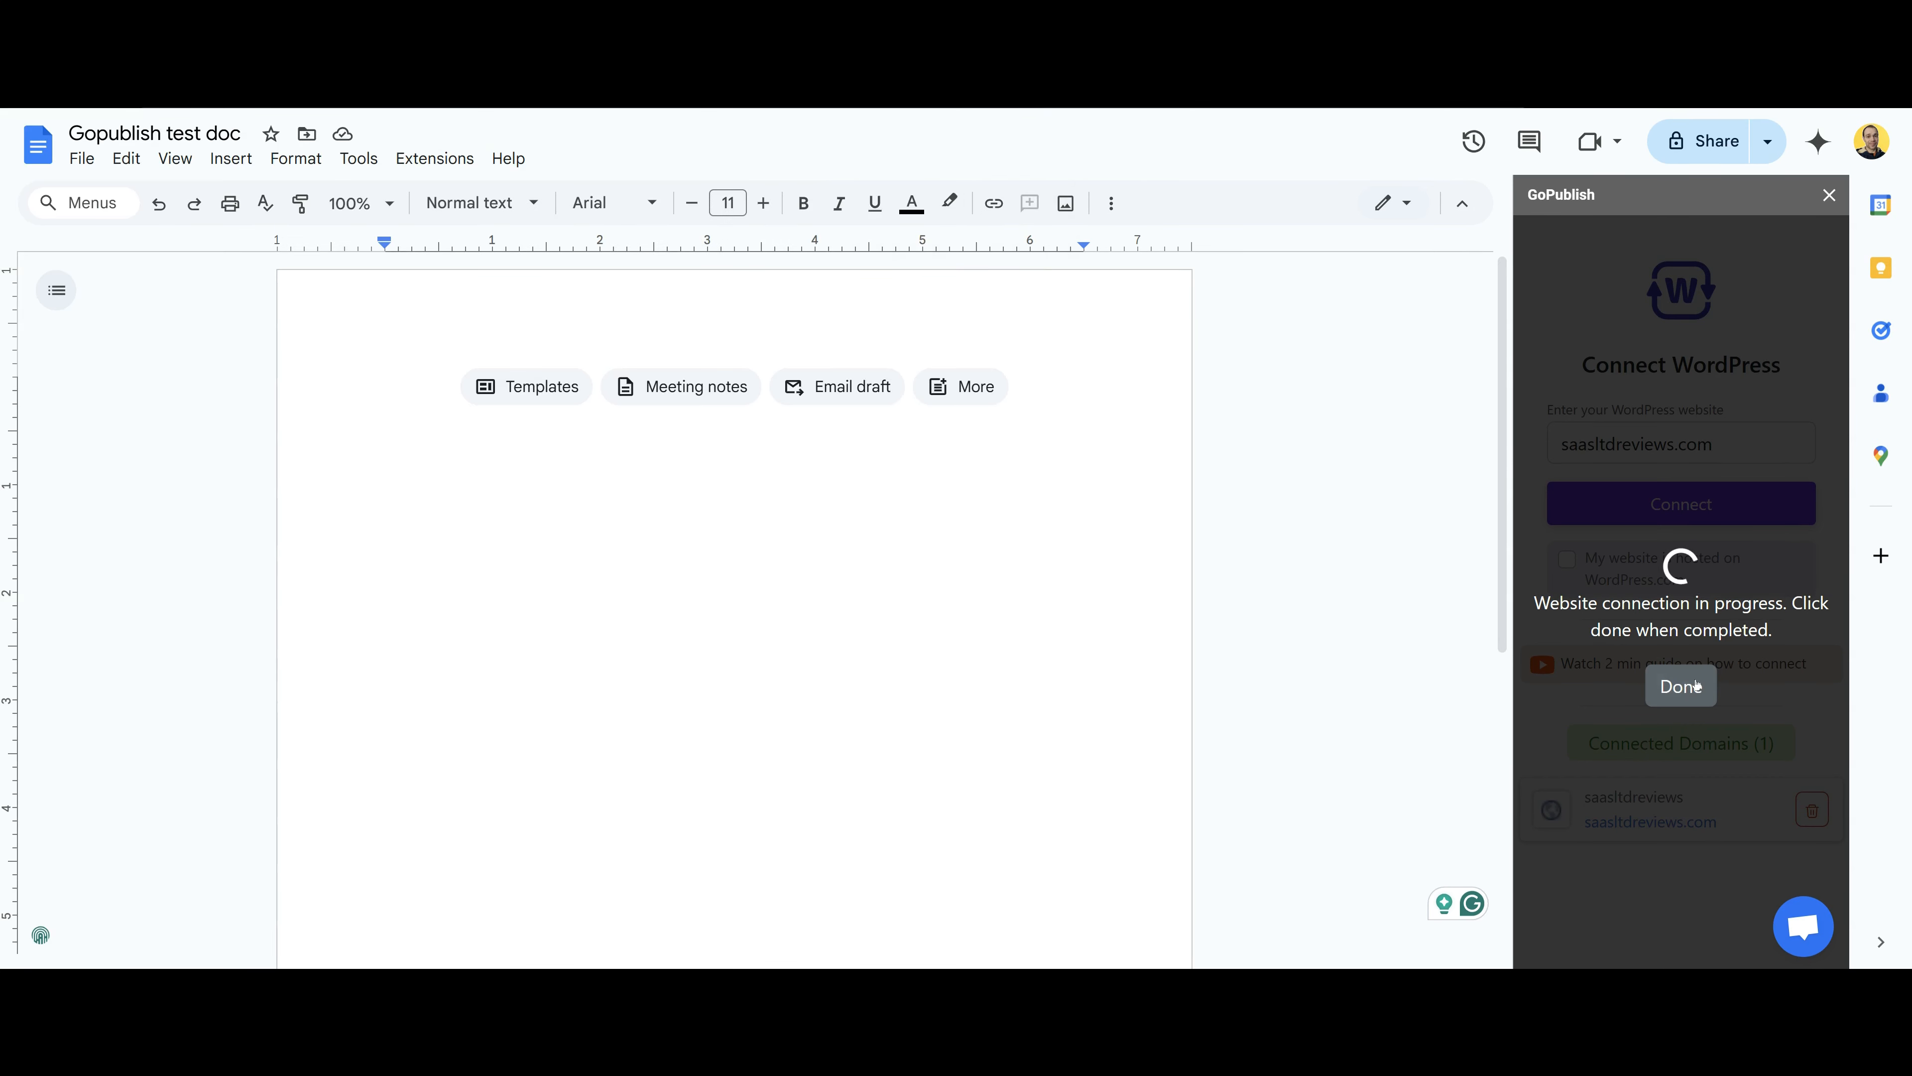
click(1681, 686)
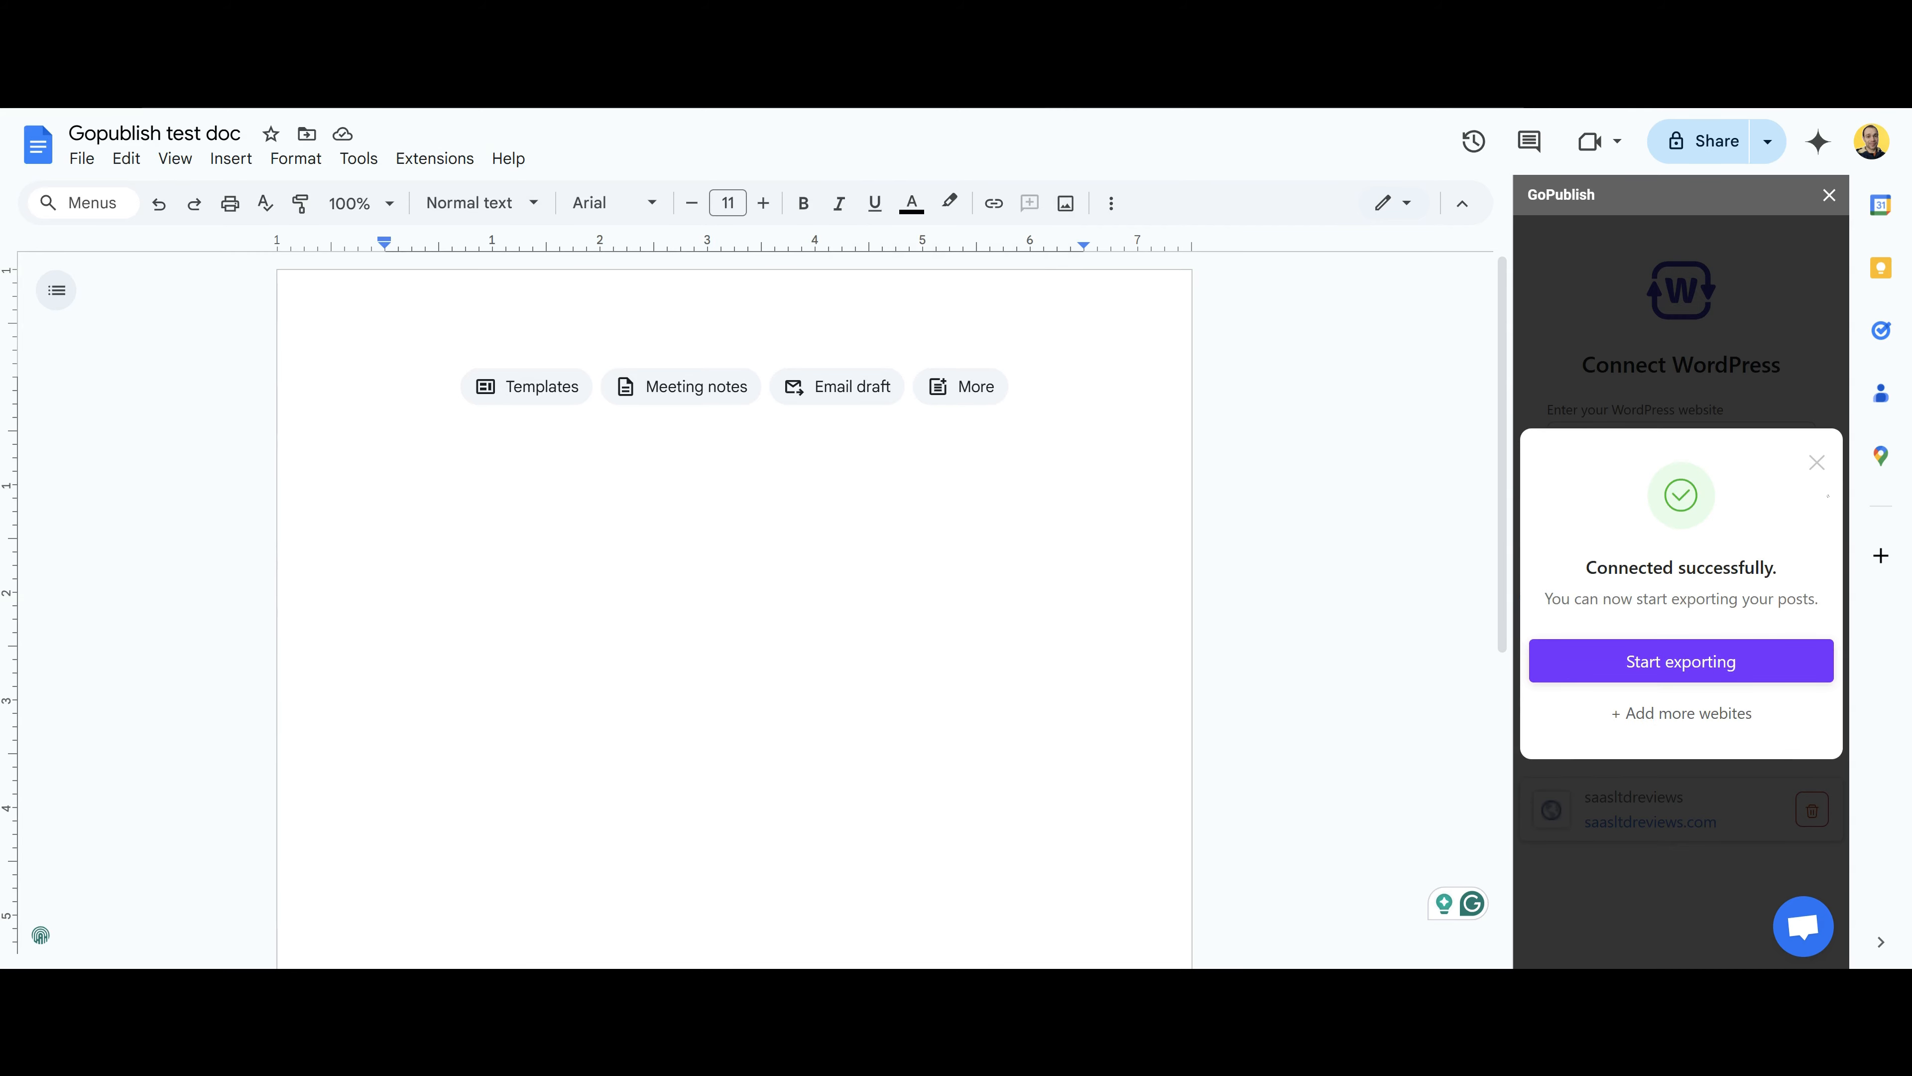
click(1819, 467)
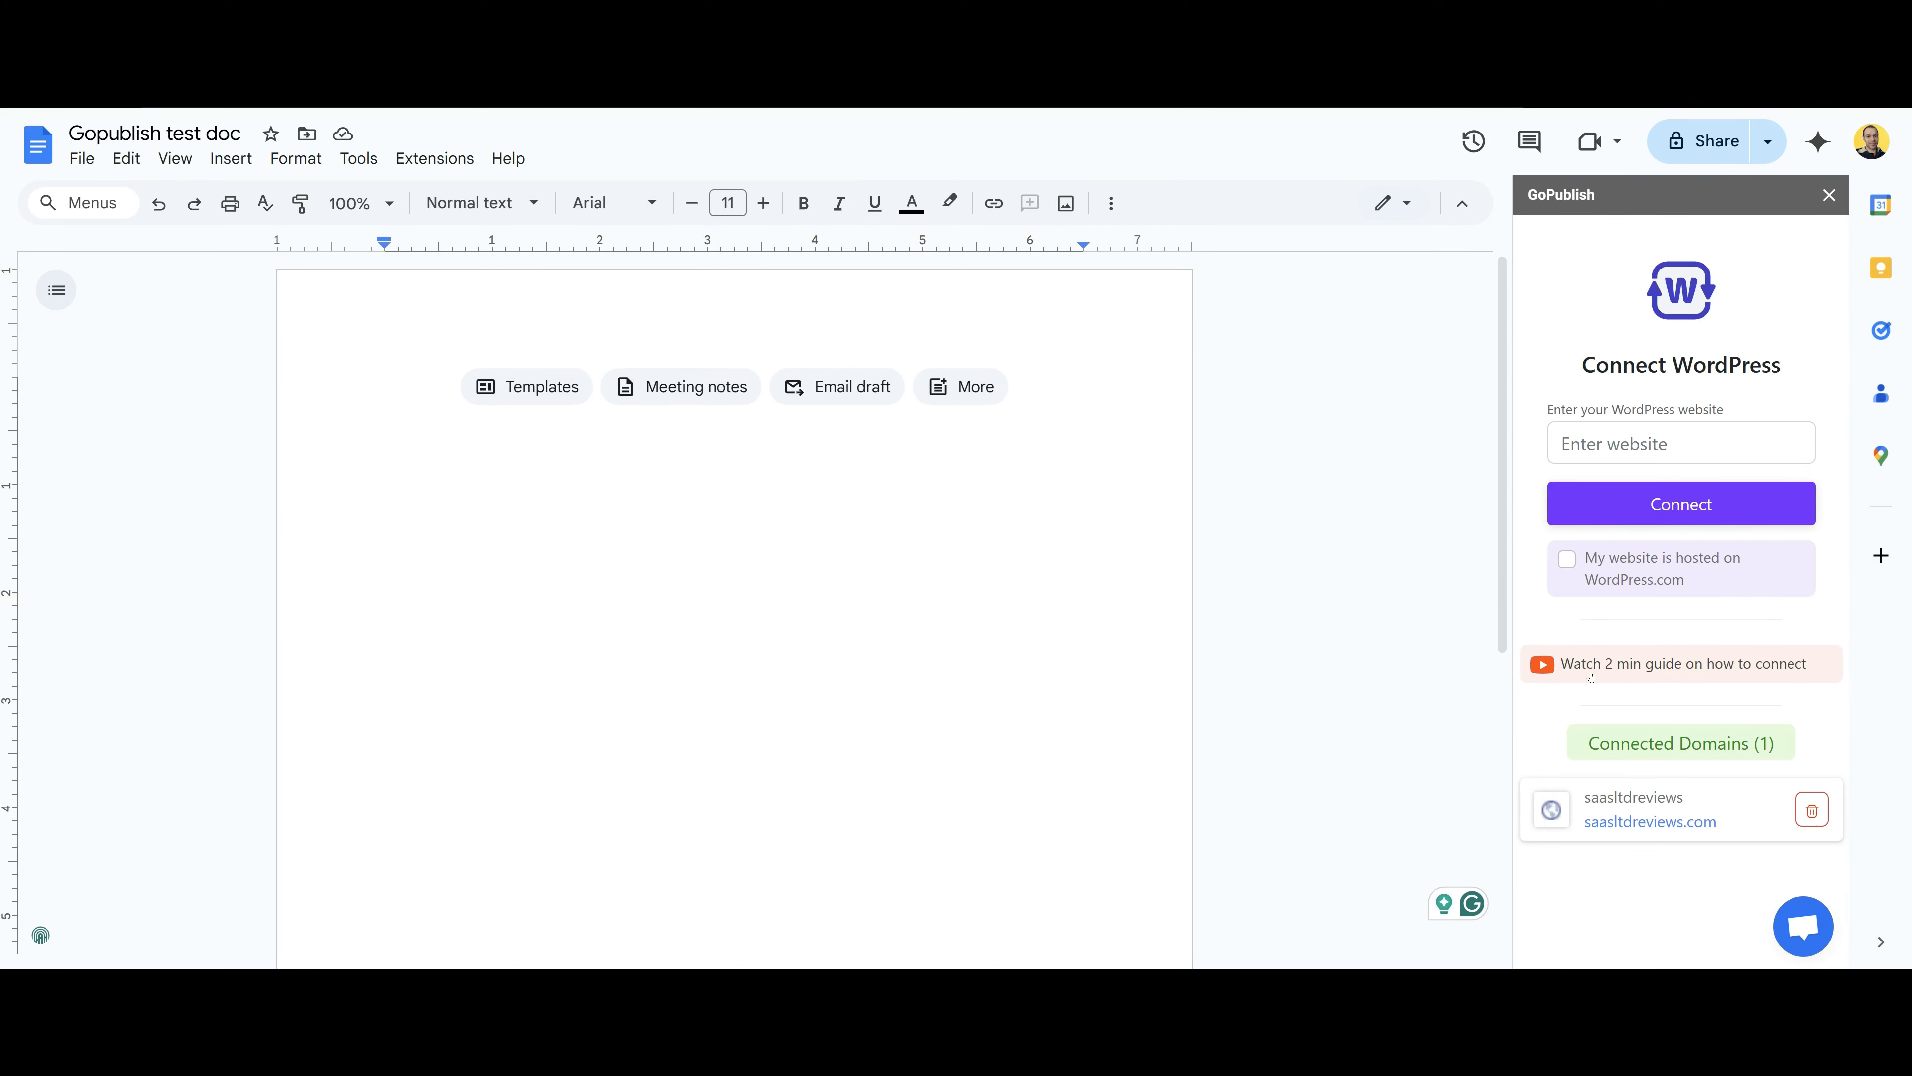
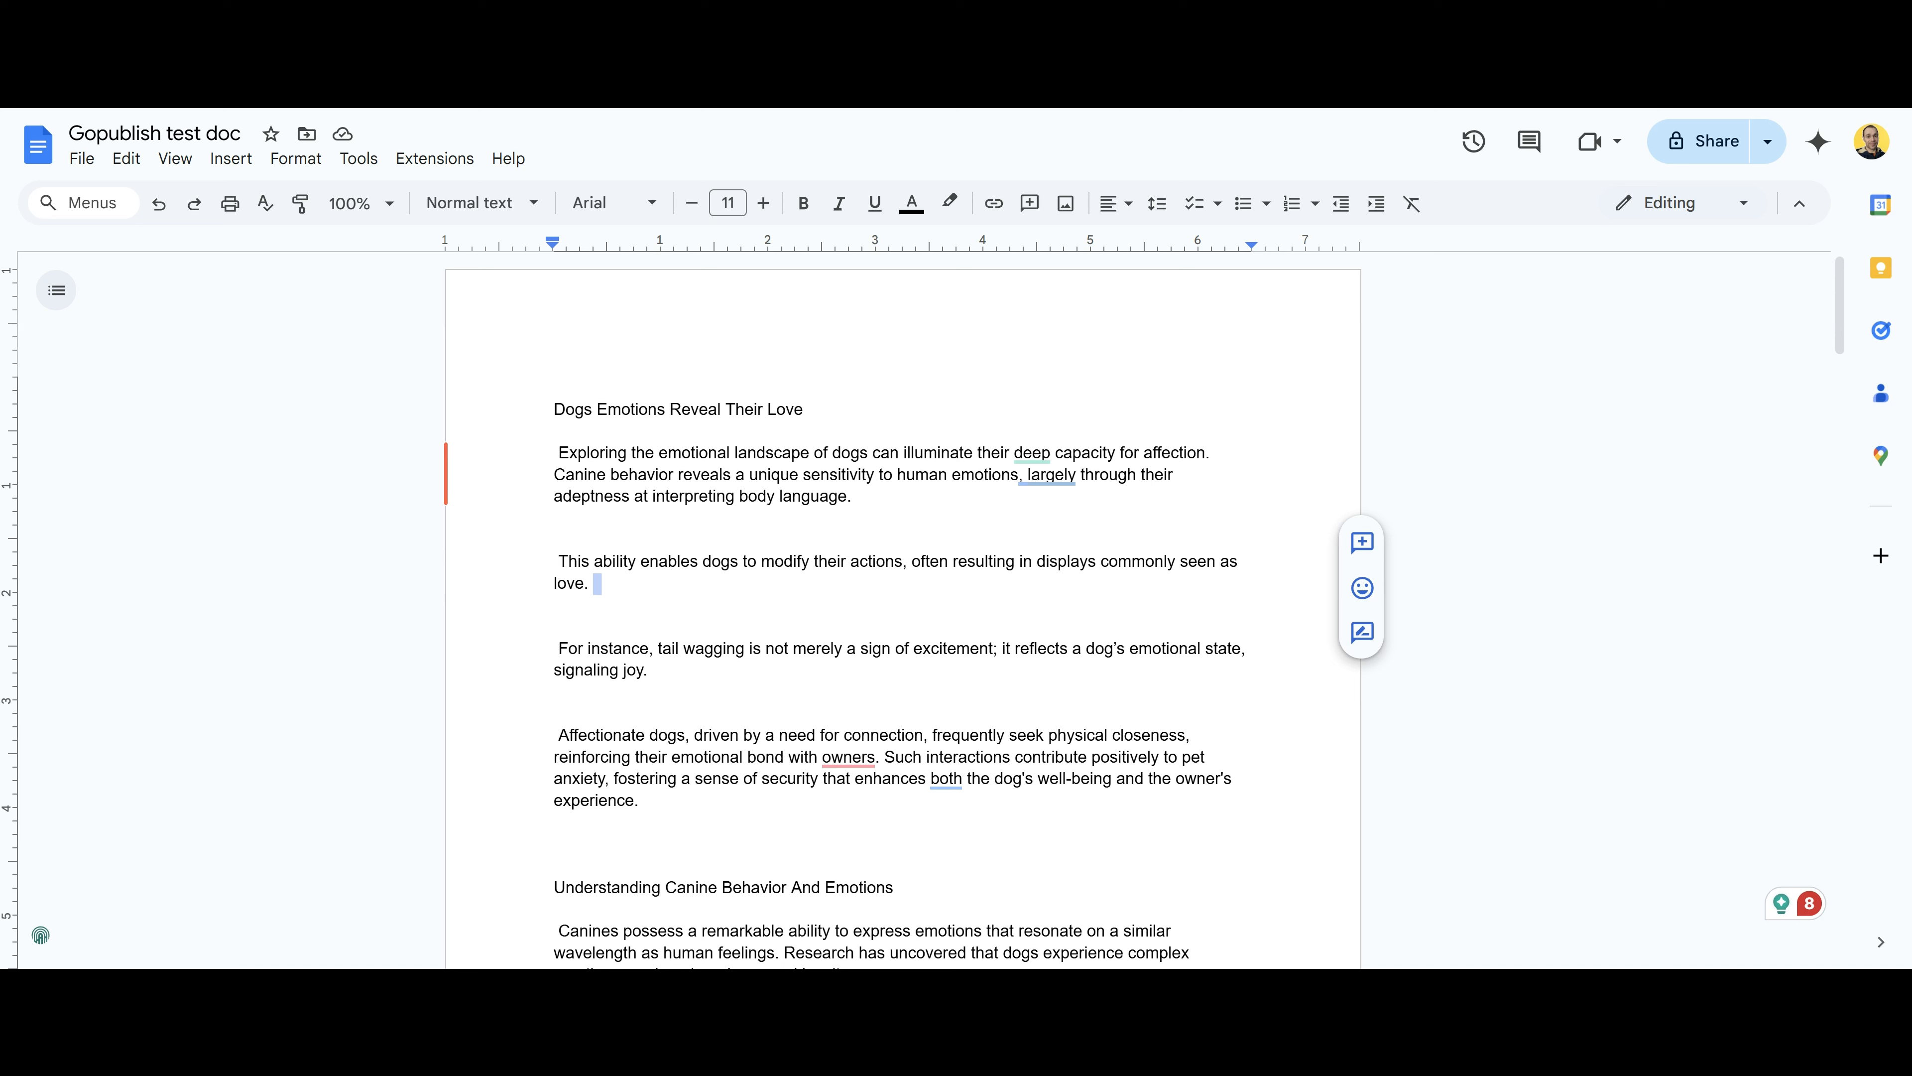
- Format the title "Dogs Emotions Reveal Their Love" as a bold Heading 1
click(598, 584)
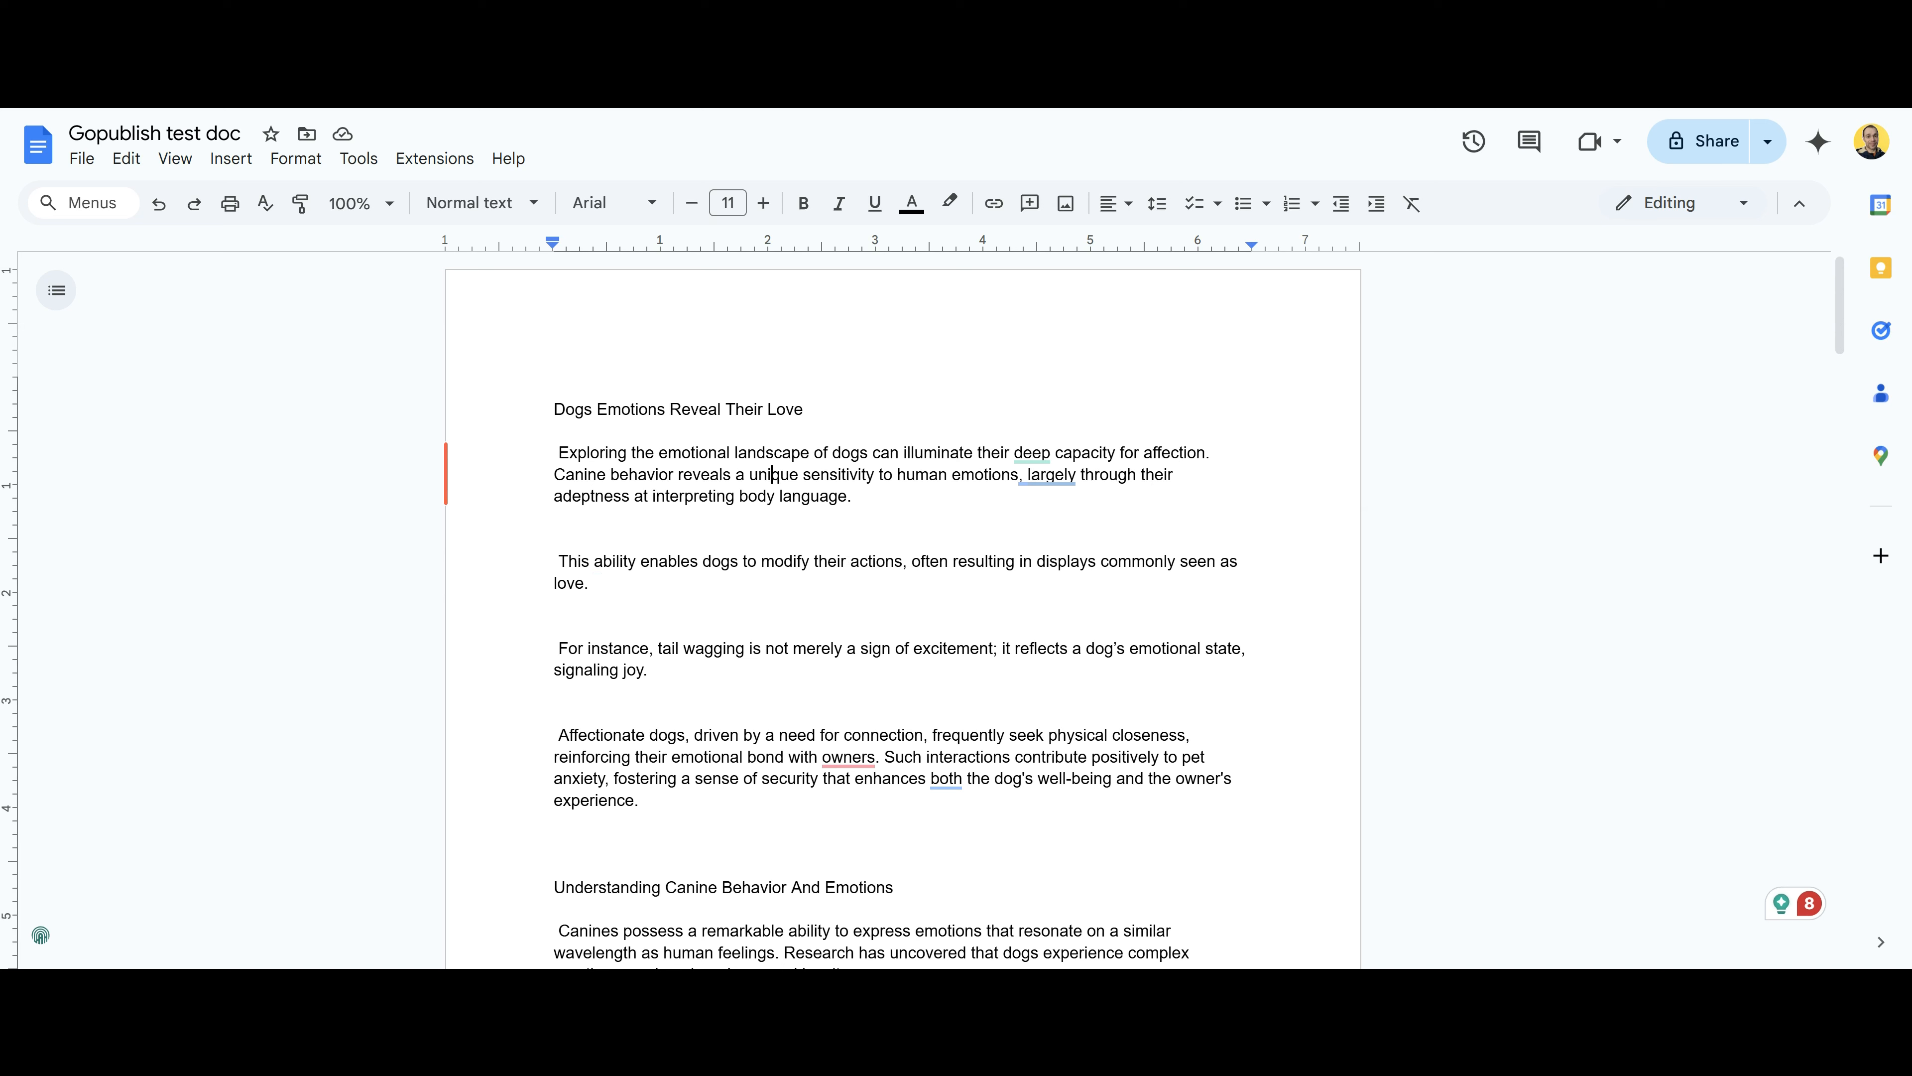
triple_click(692, 409)
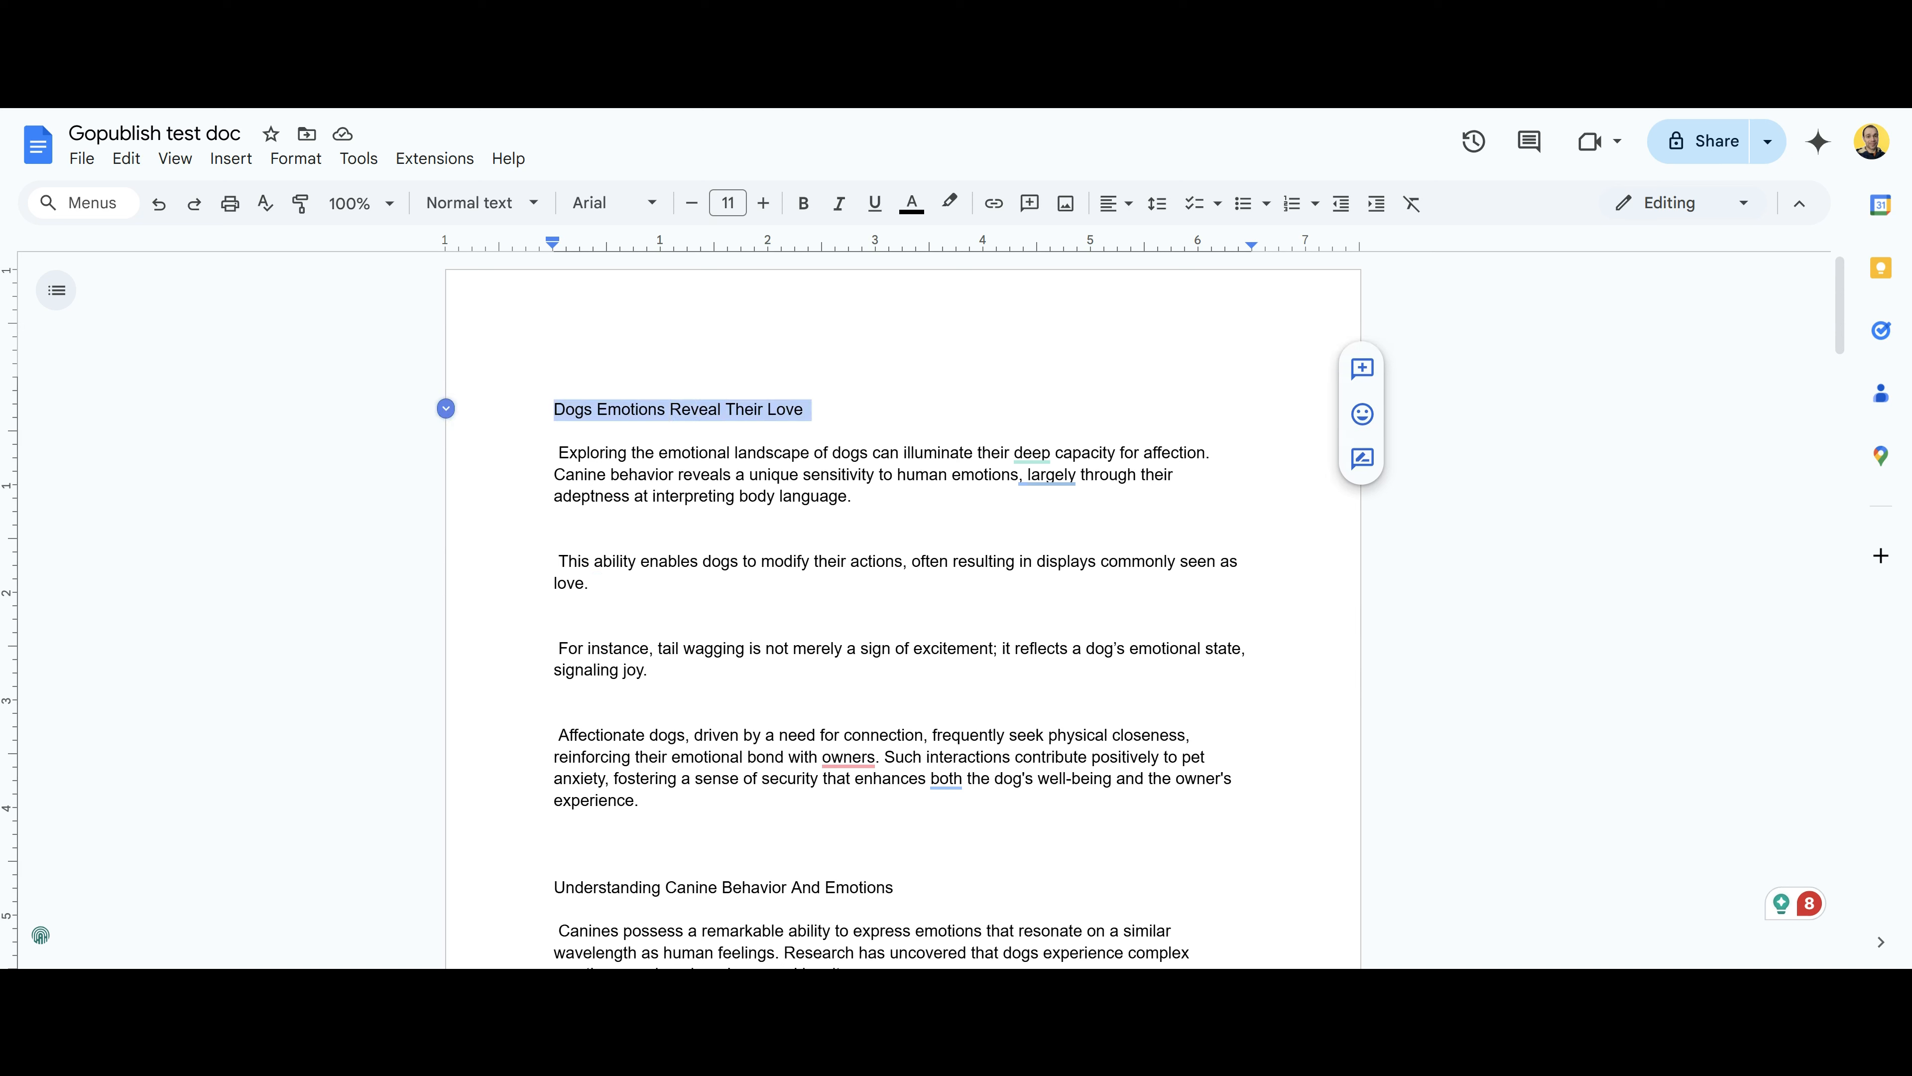
click(541, 210)
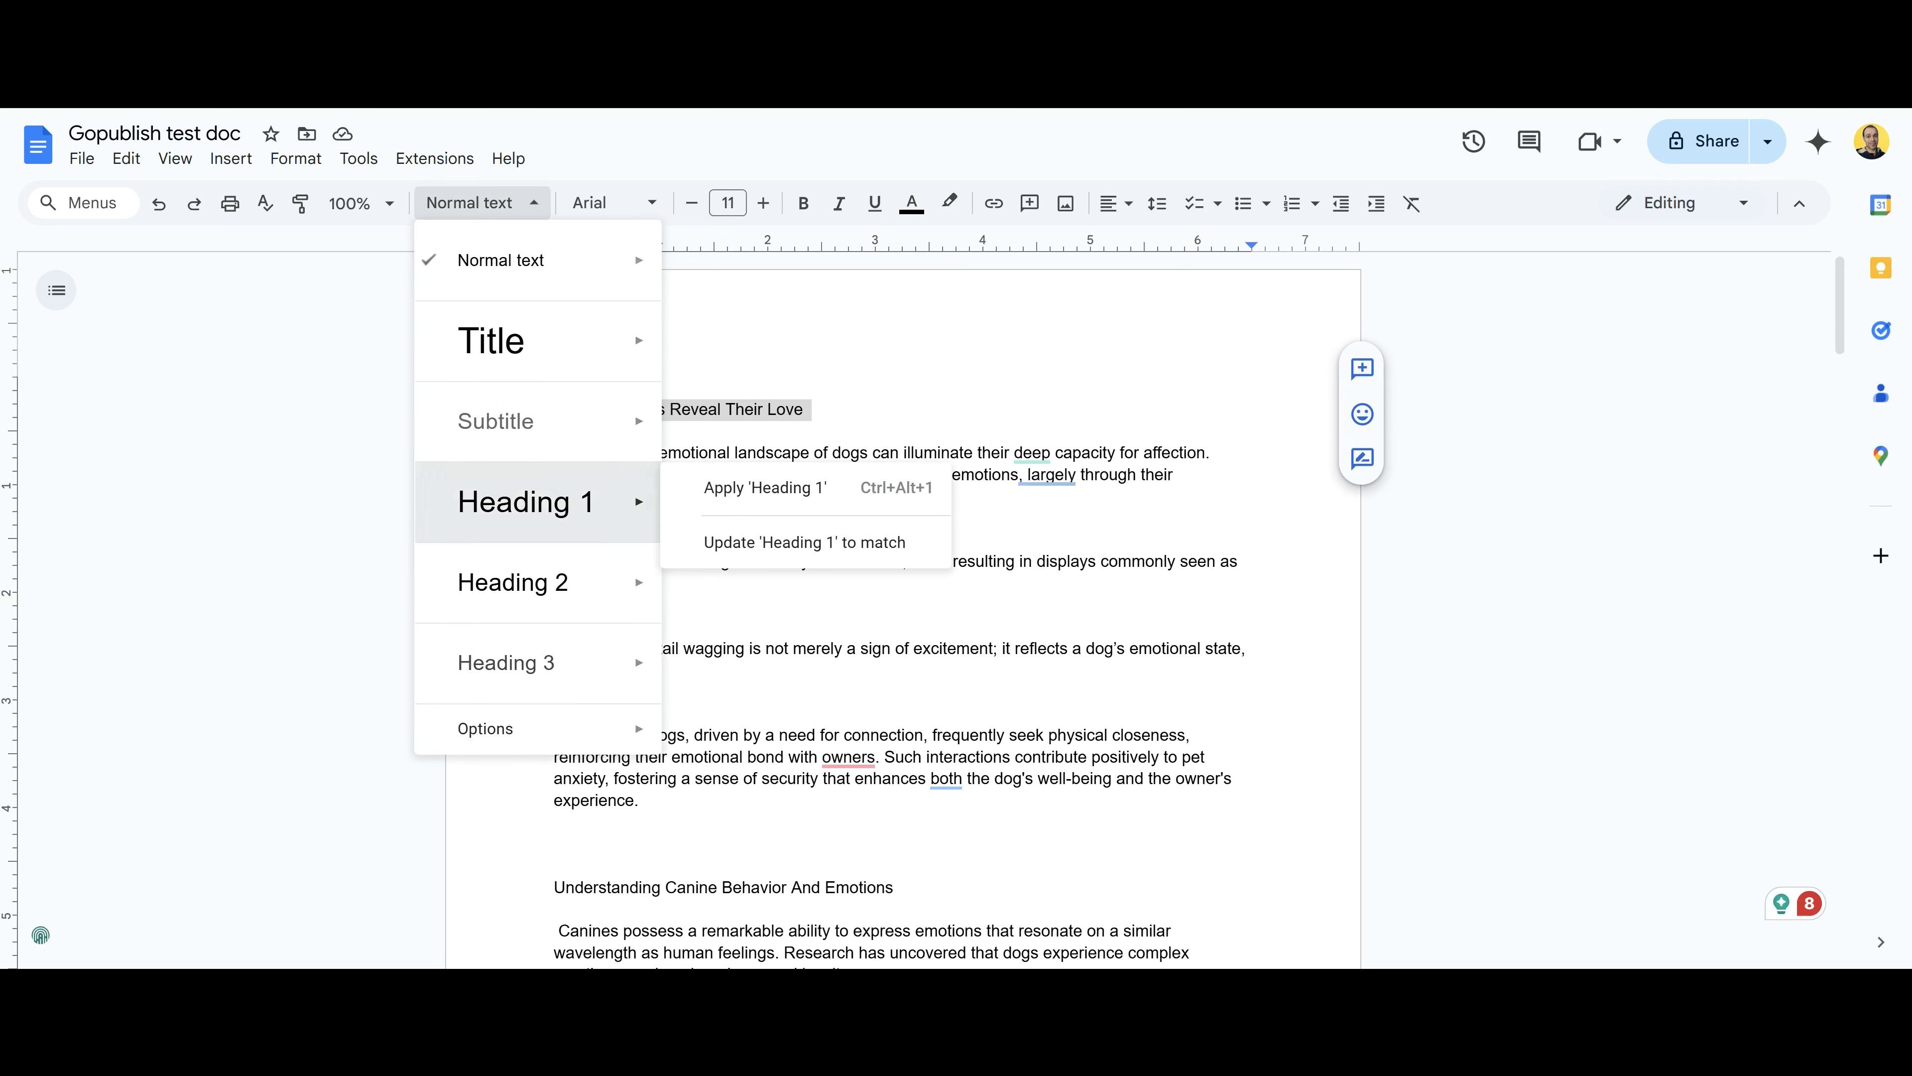
click(546, 511)
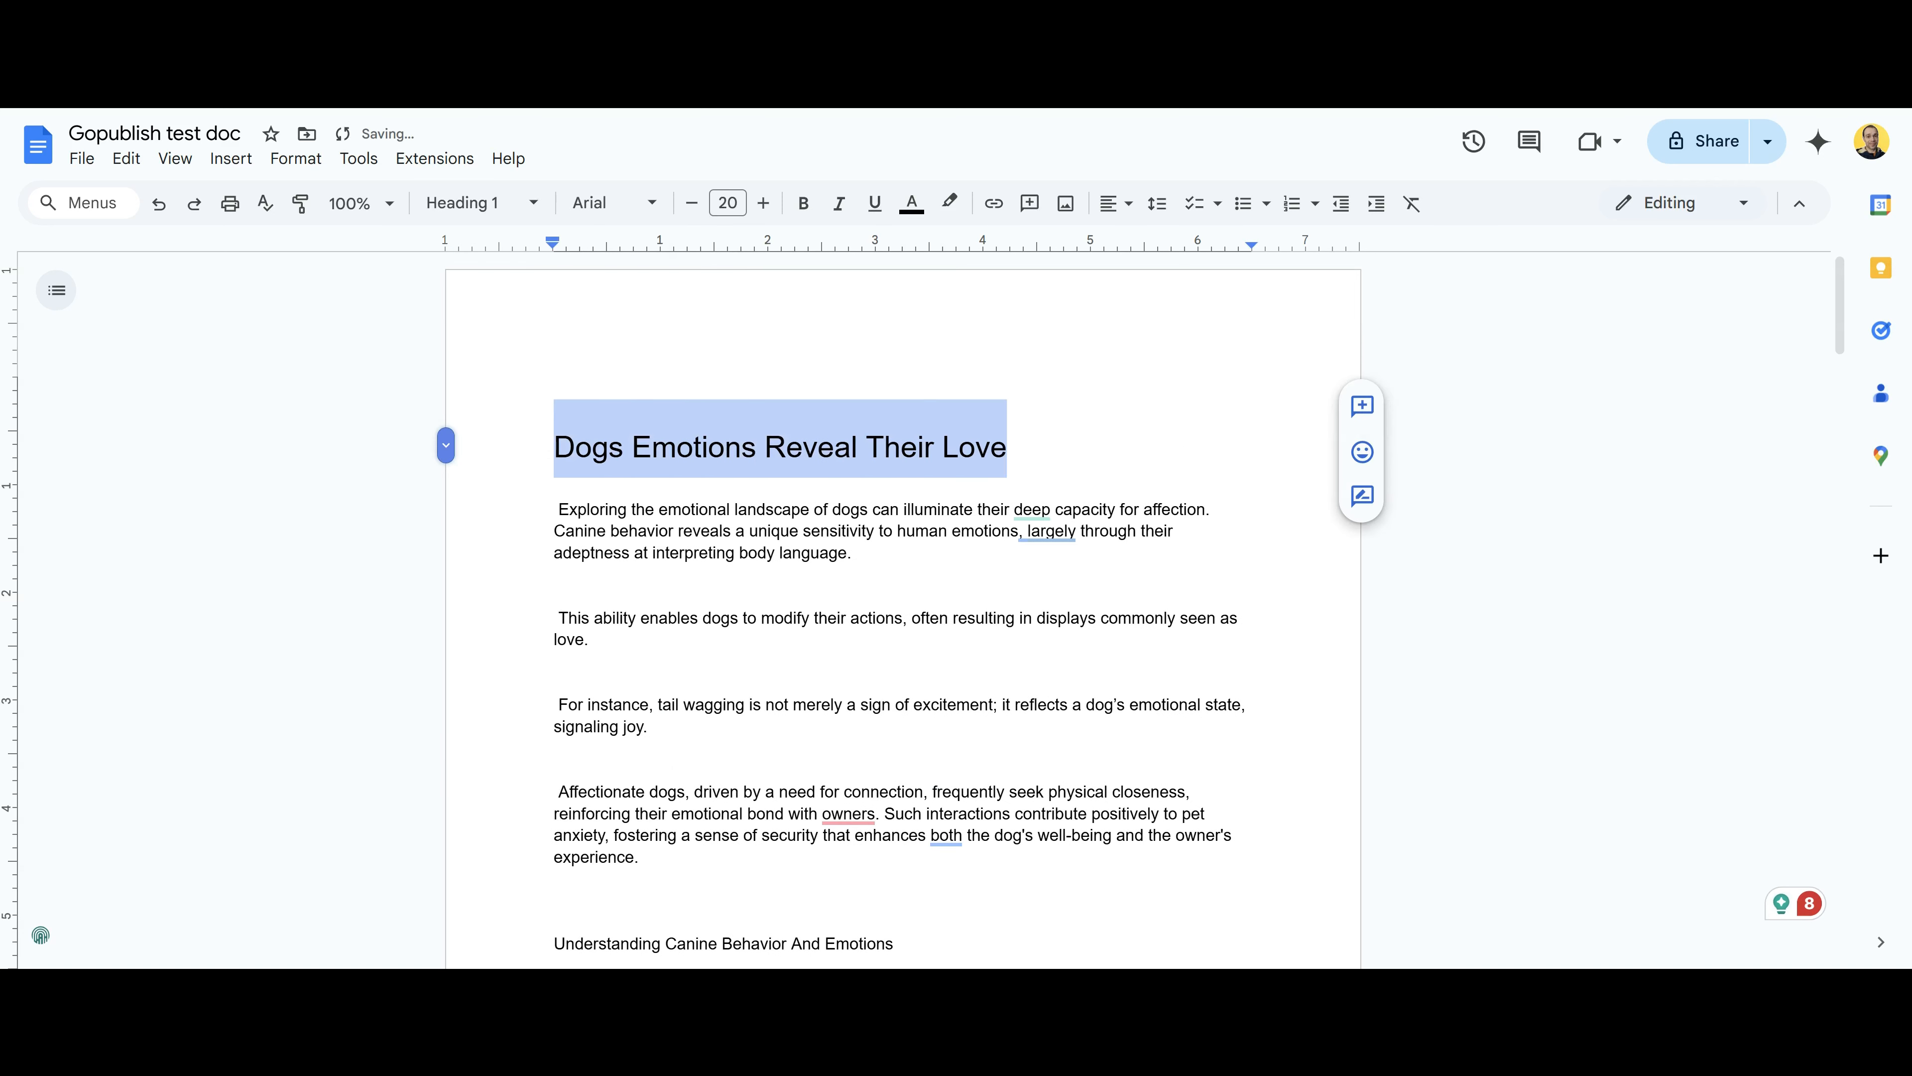
click(801, 510)
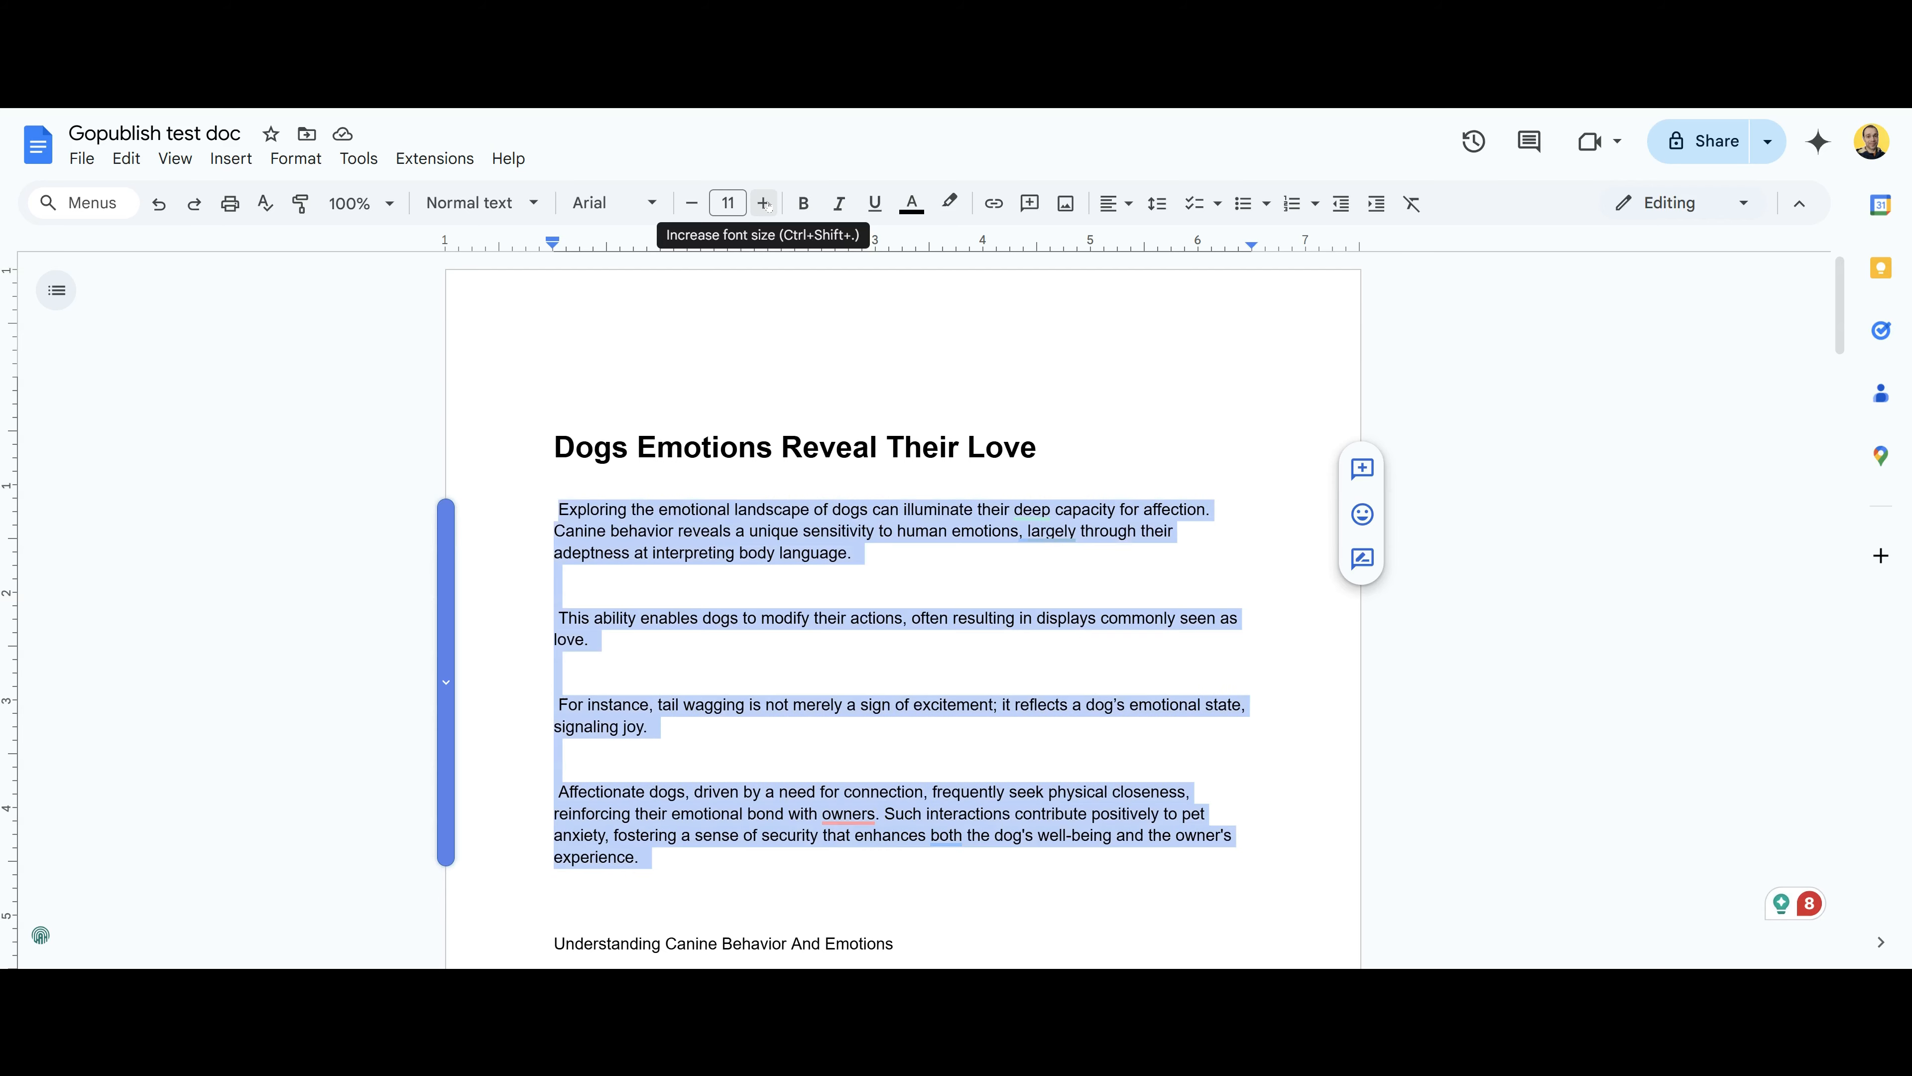
- Increase the font size of the selected introductory paragraphs to 14
click(764, 203)
click(764, 203)
click(764, 203)
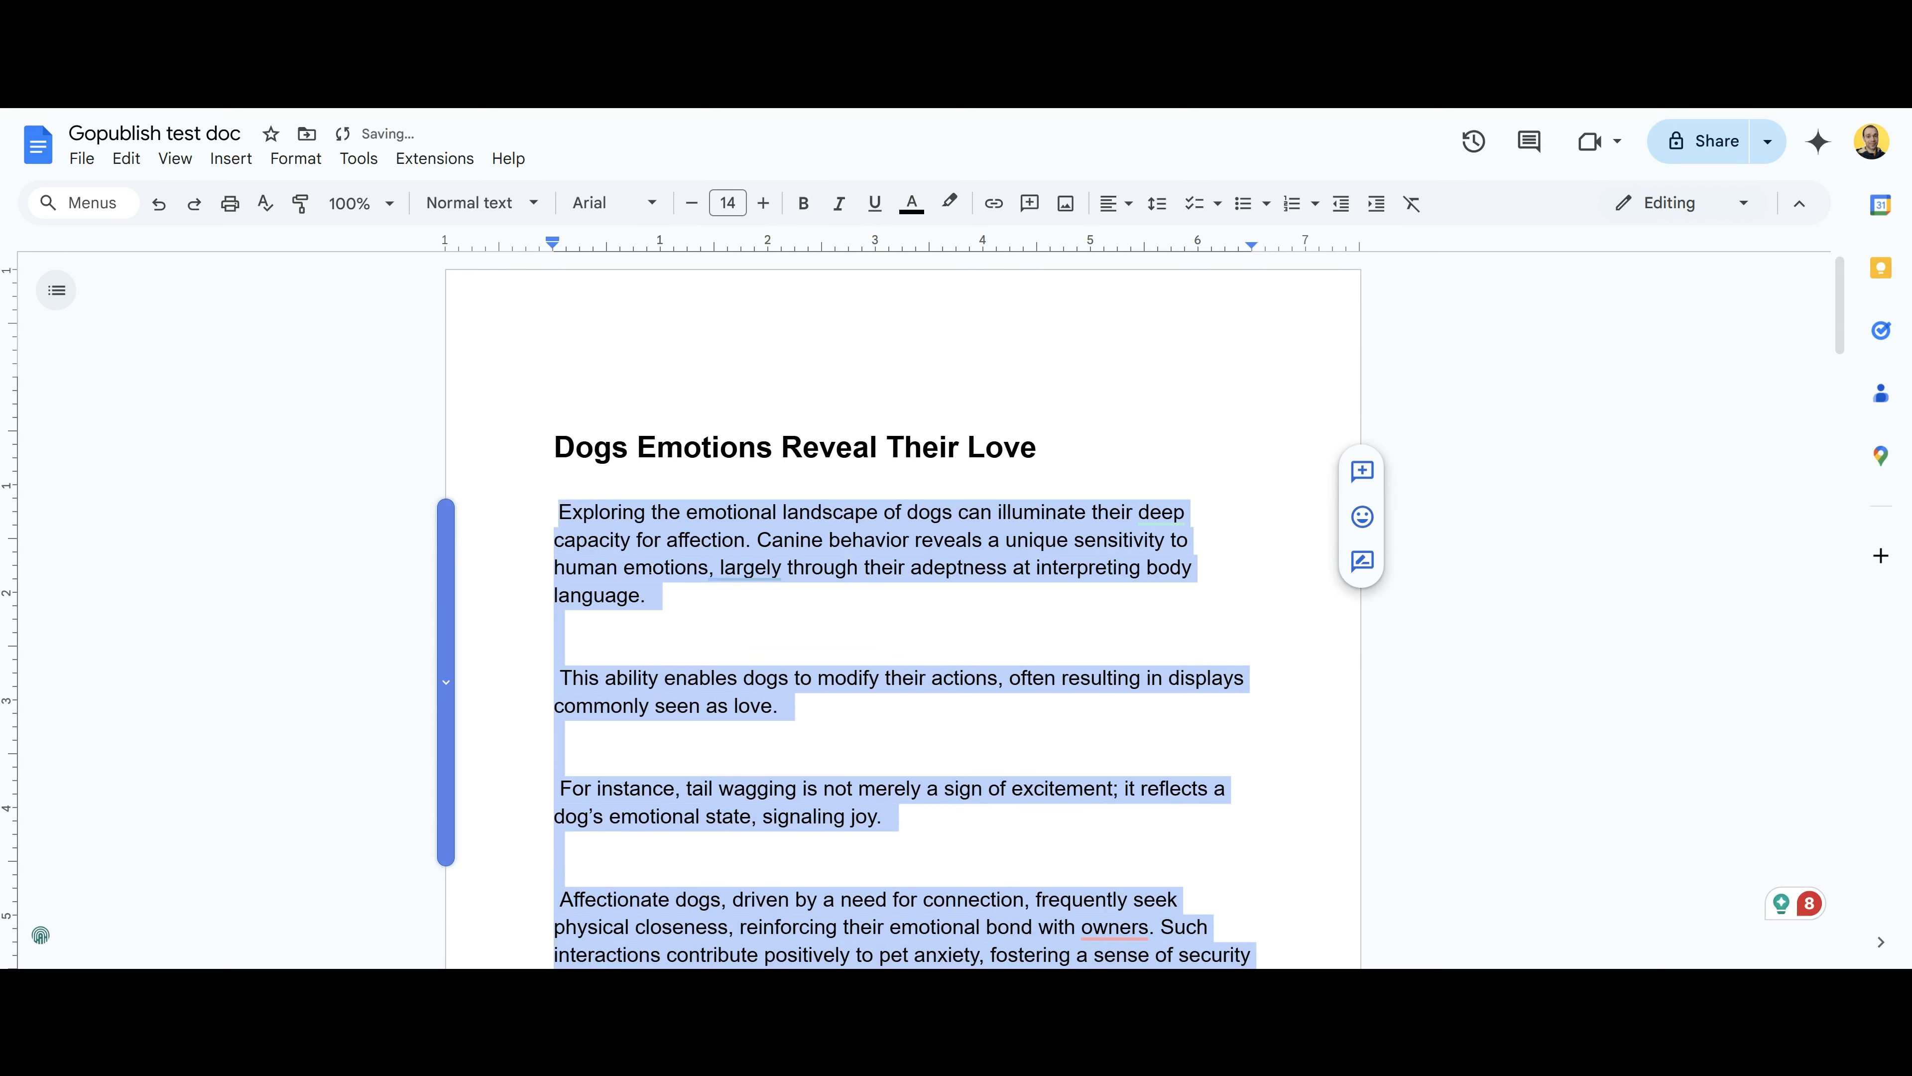
- Remove the leading spaces from the first two paragraphs under the title
click(653, 567)
click(558, 513)
key(BackSpace)
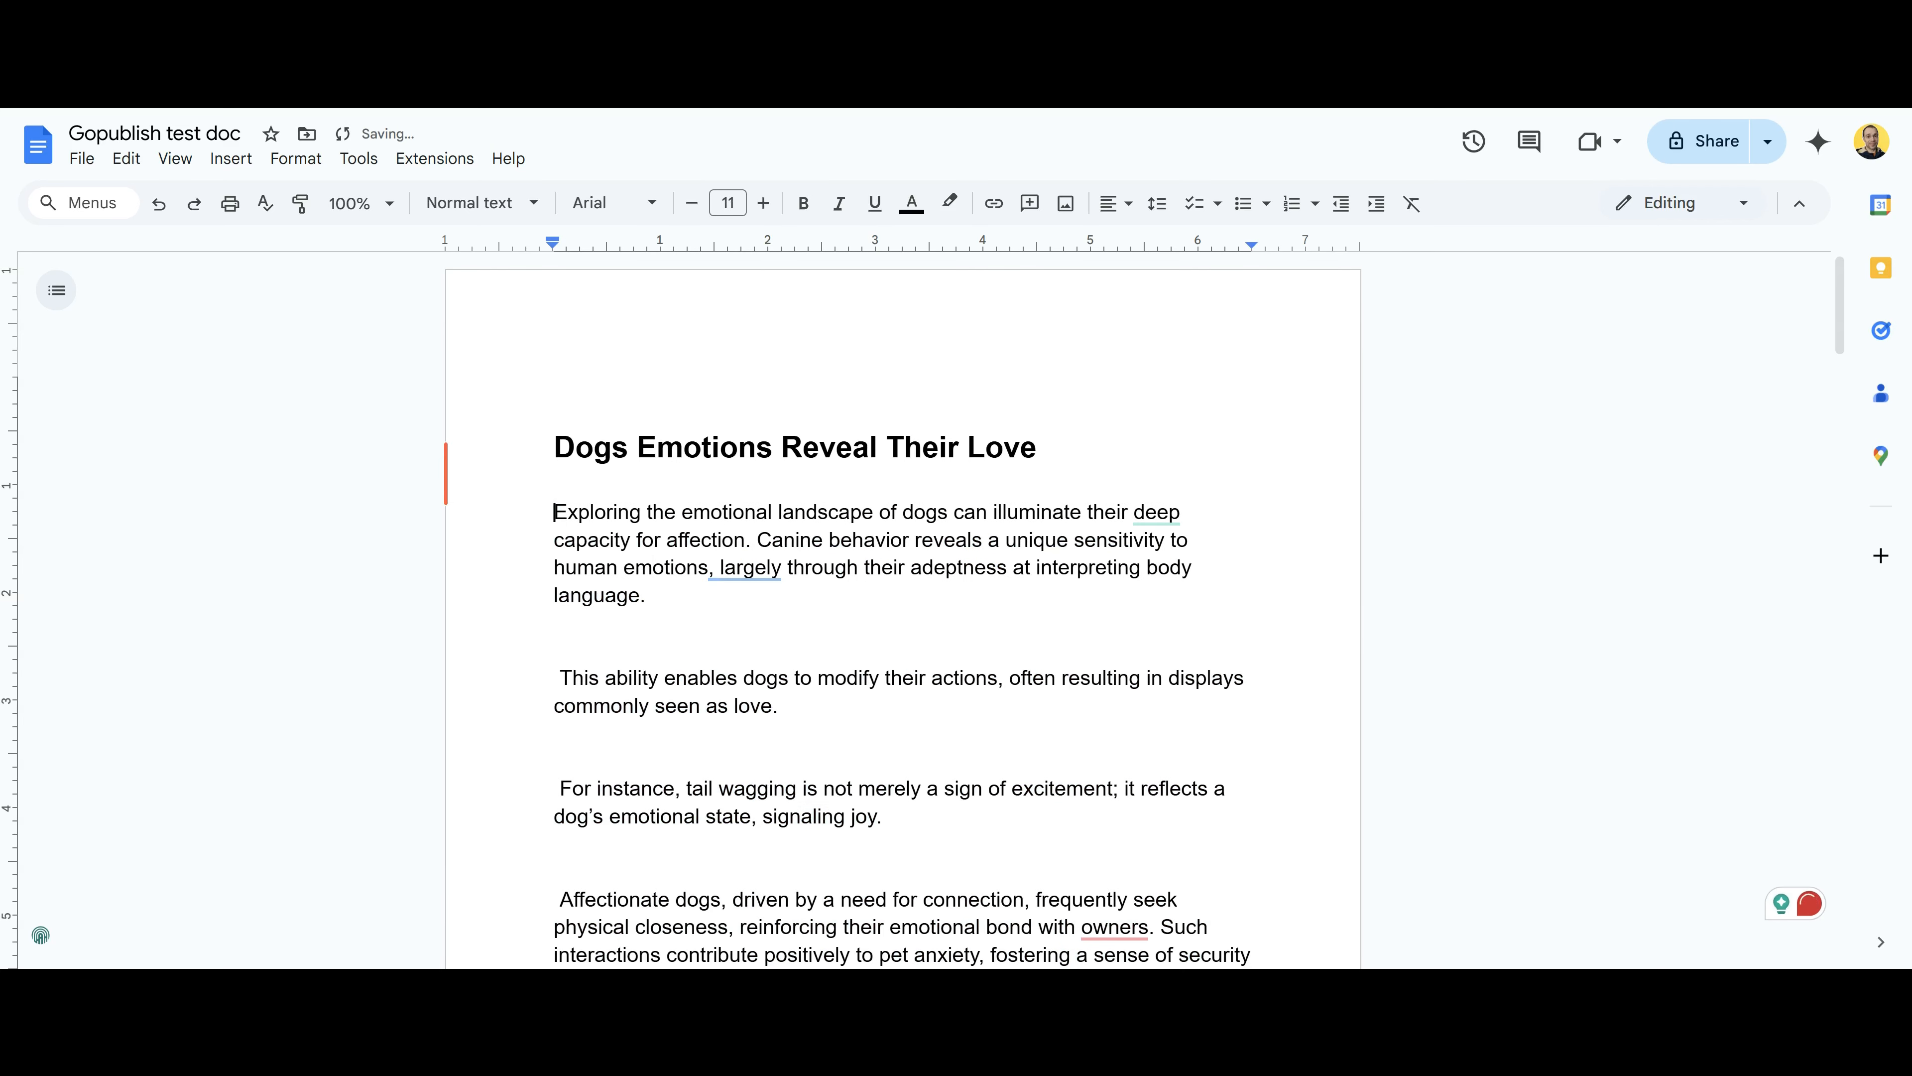
click(560, 678)
key(BackSpace)
- Look through the rest of the article's formatting down to the Human-Animal Relationships section
scroll(904, 603, down, 8)
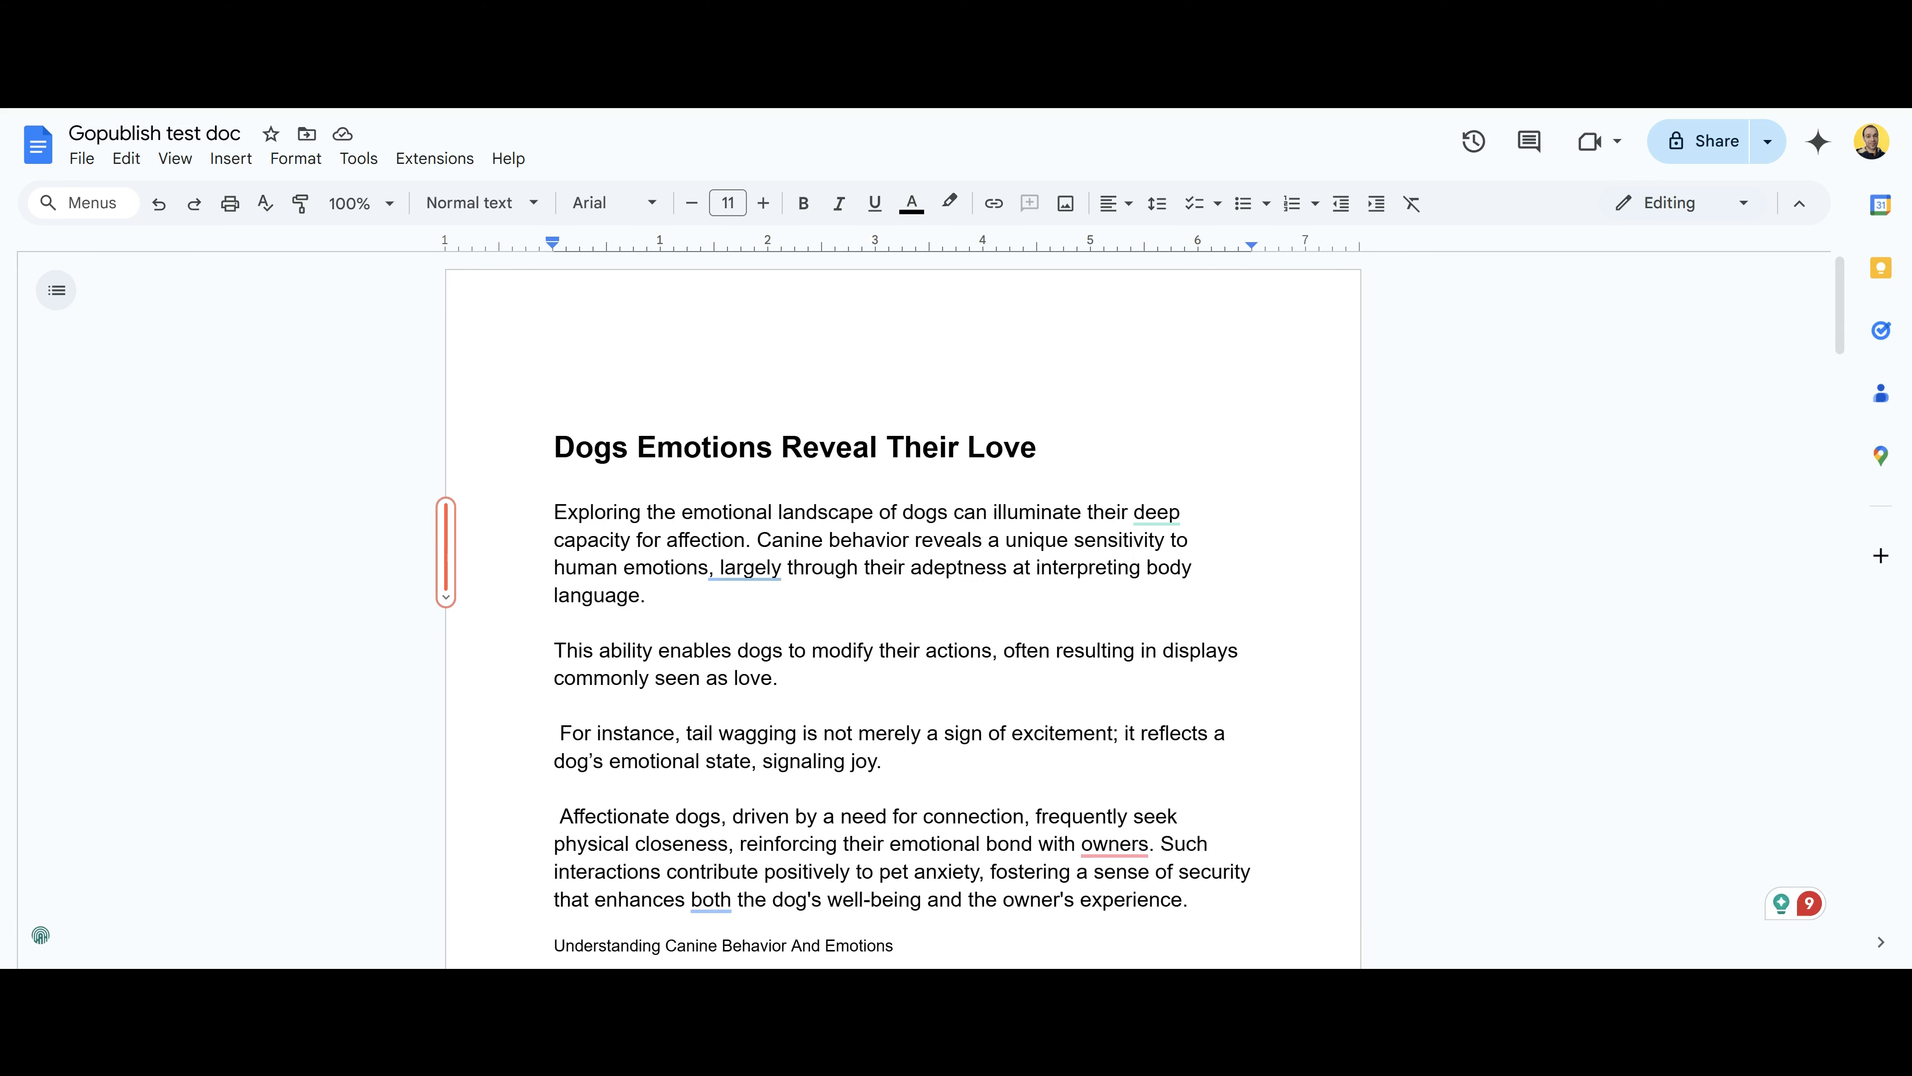
scroll(903, 603, down, 10)
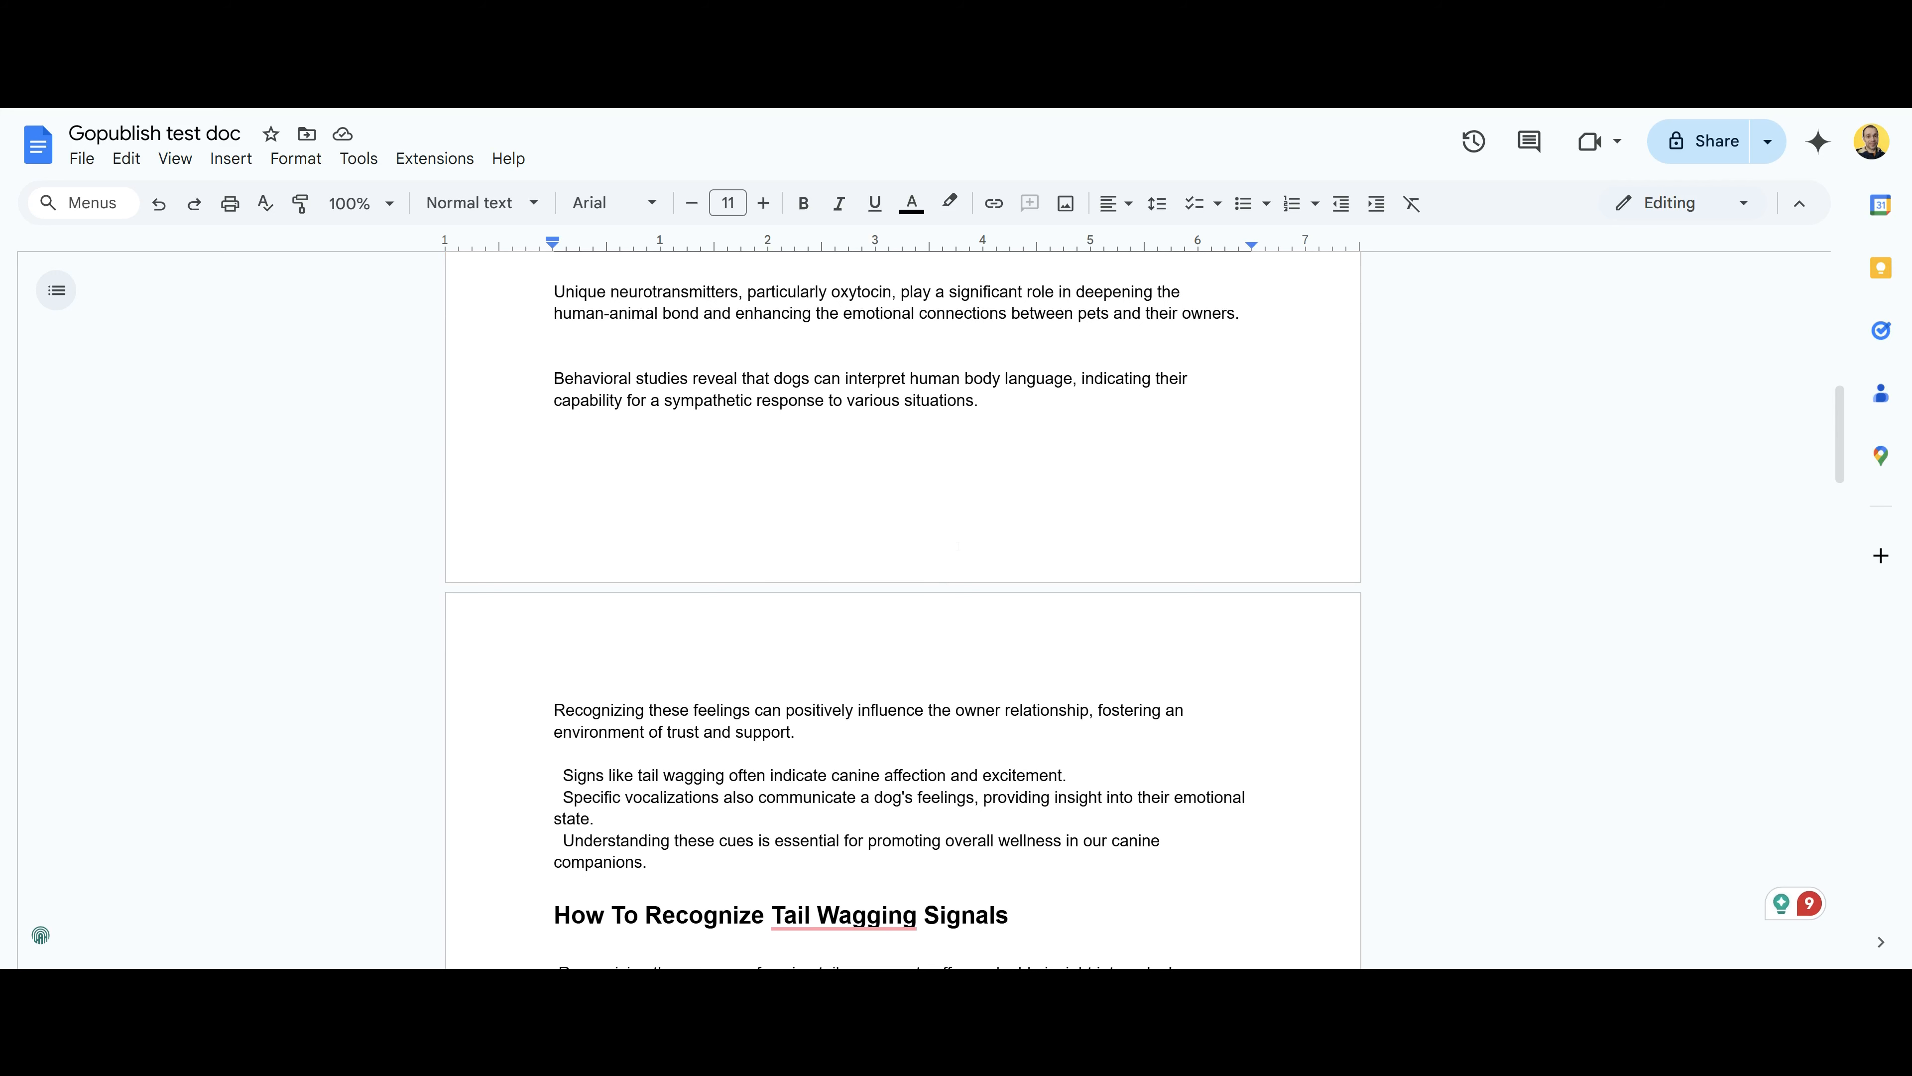
scroll(903, 602, down, 4)
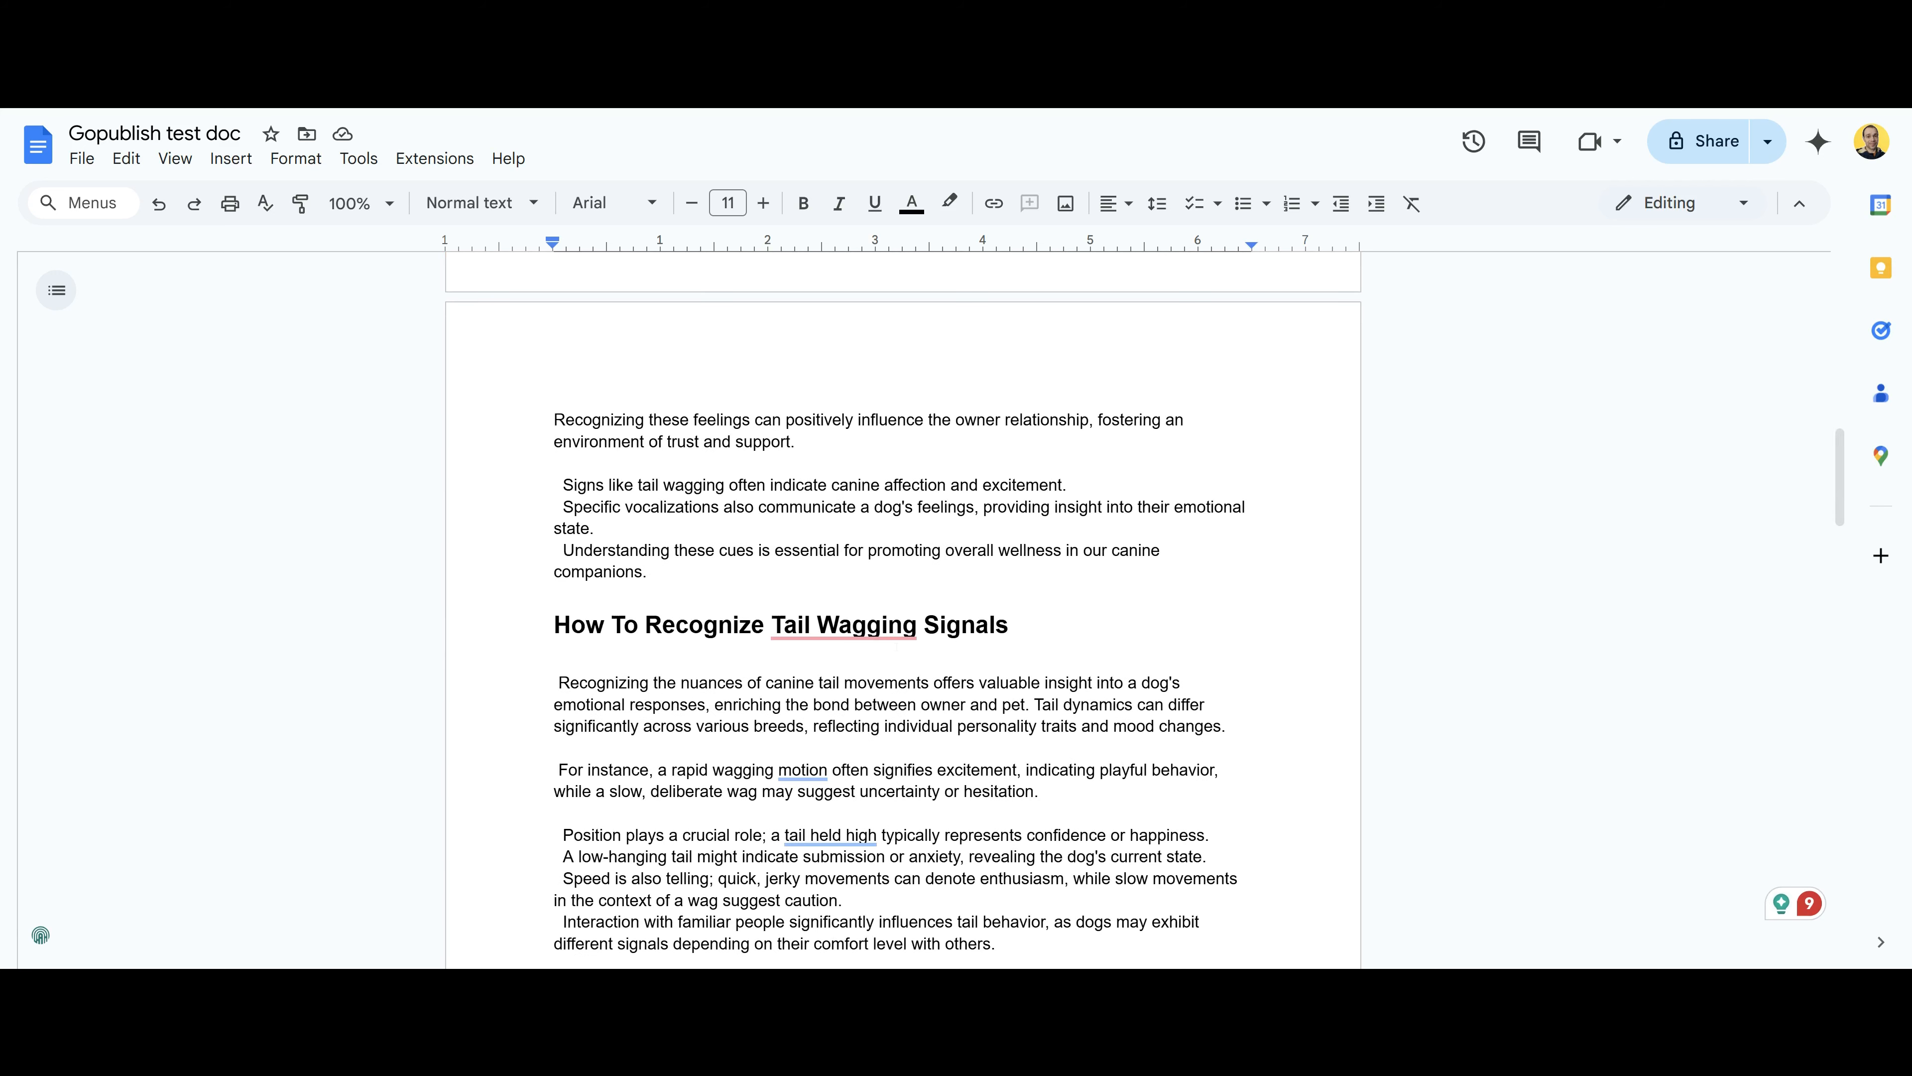
scroll(904, 603, down, 4)
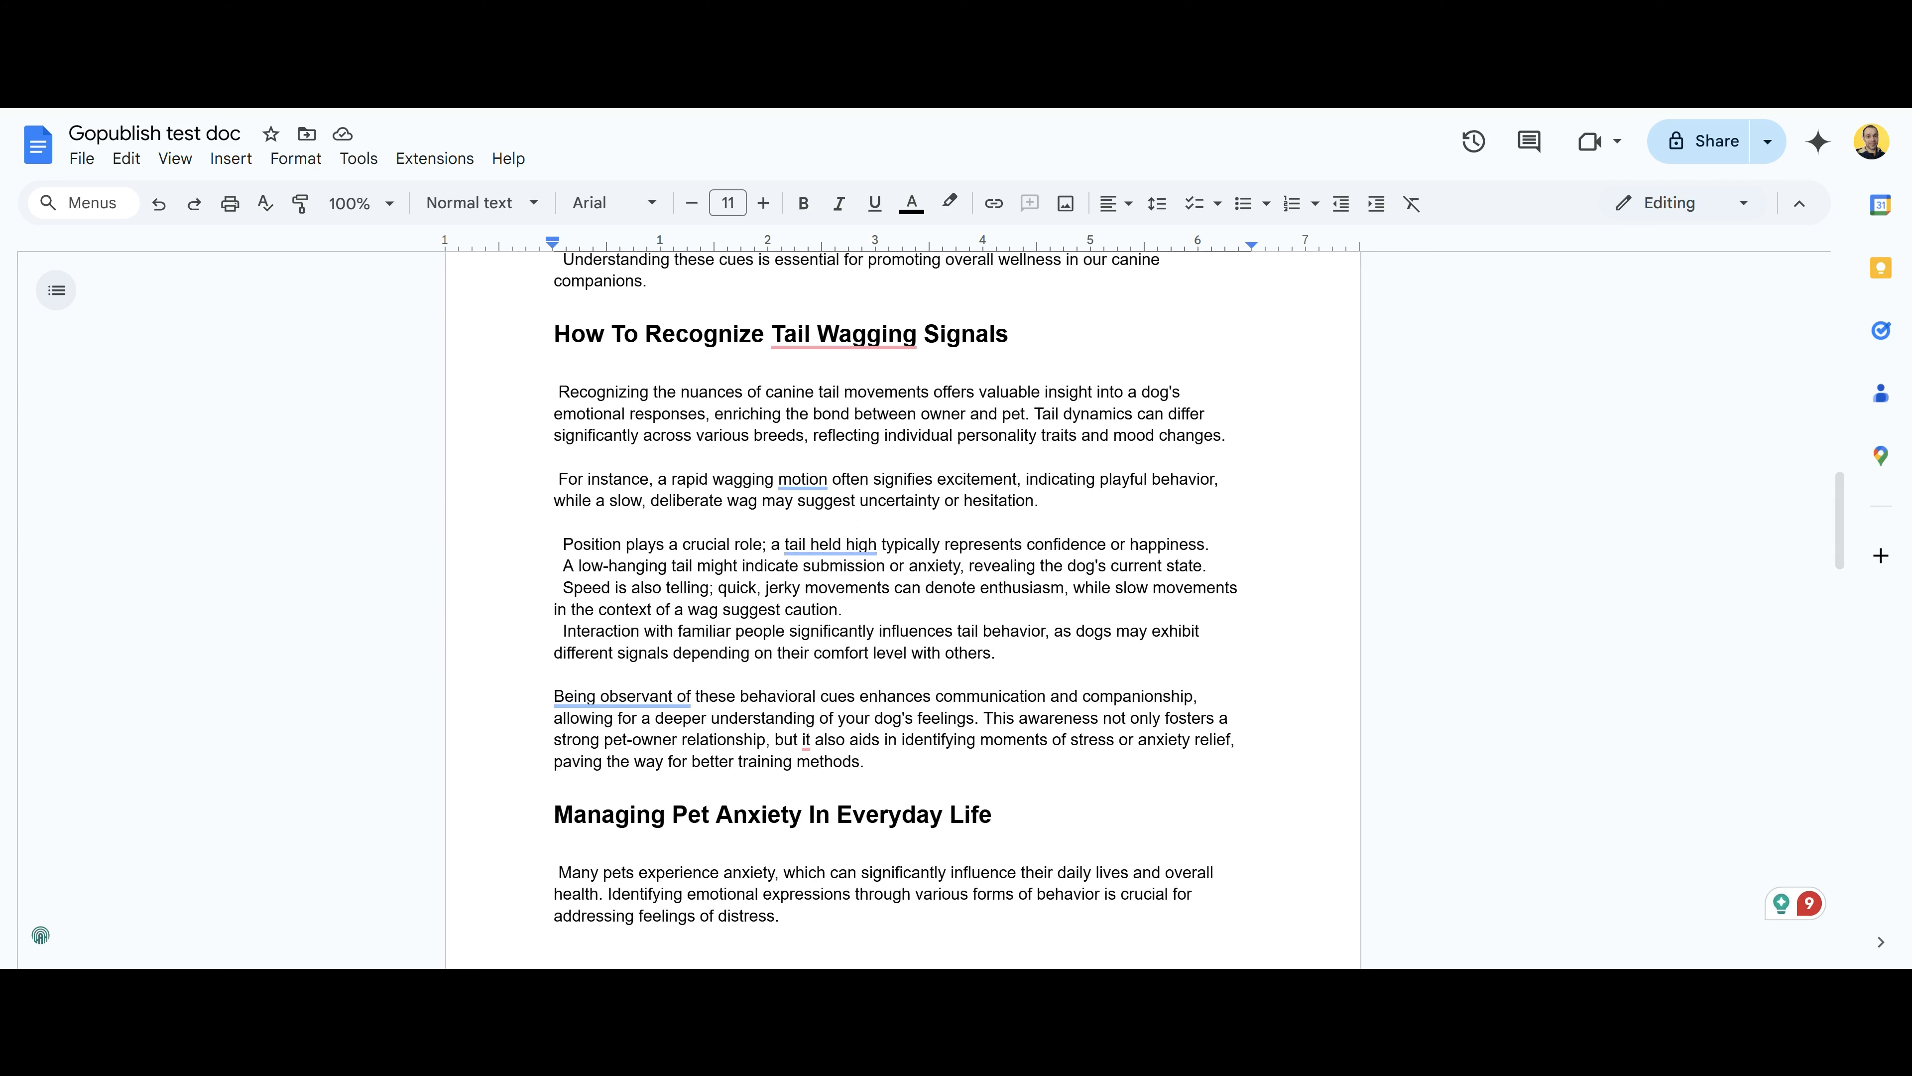
scroll(903, 603, down, 15)
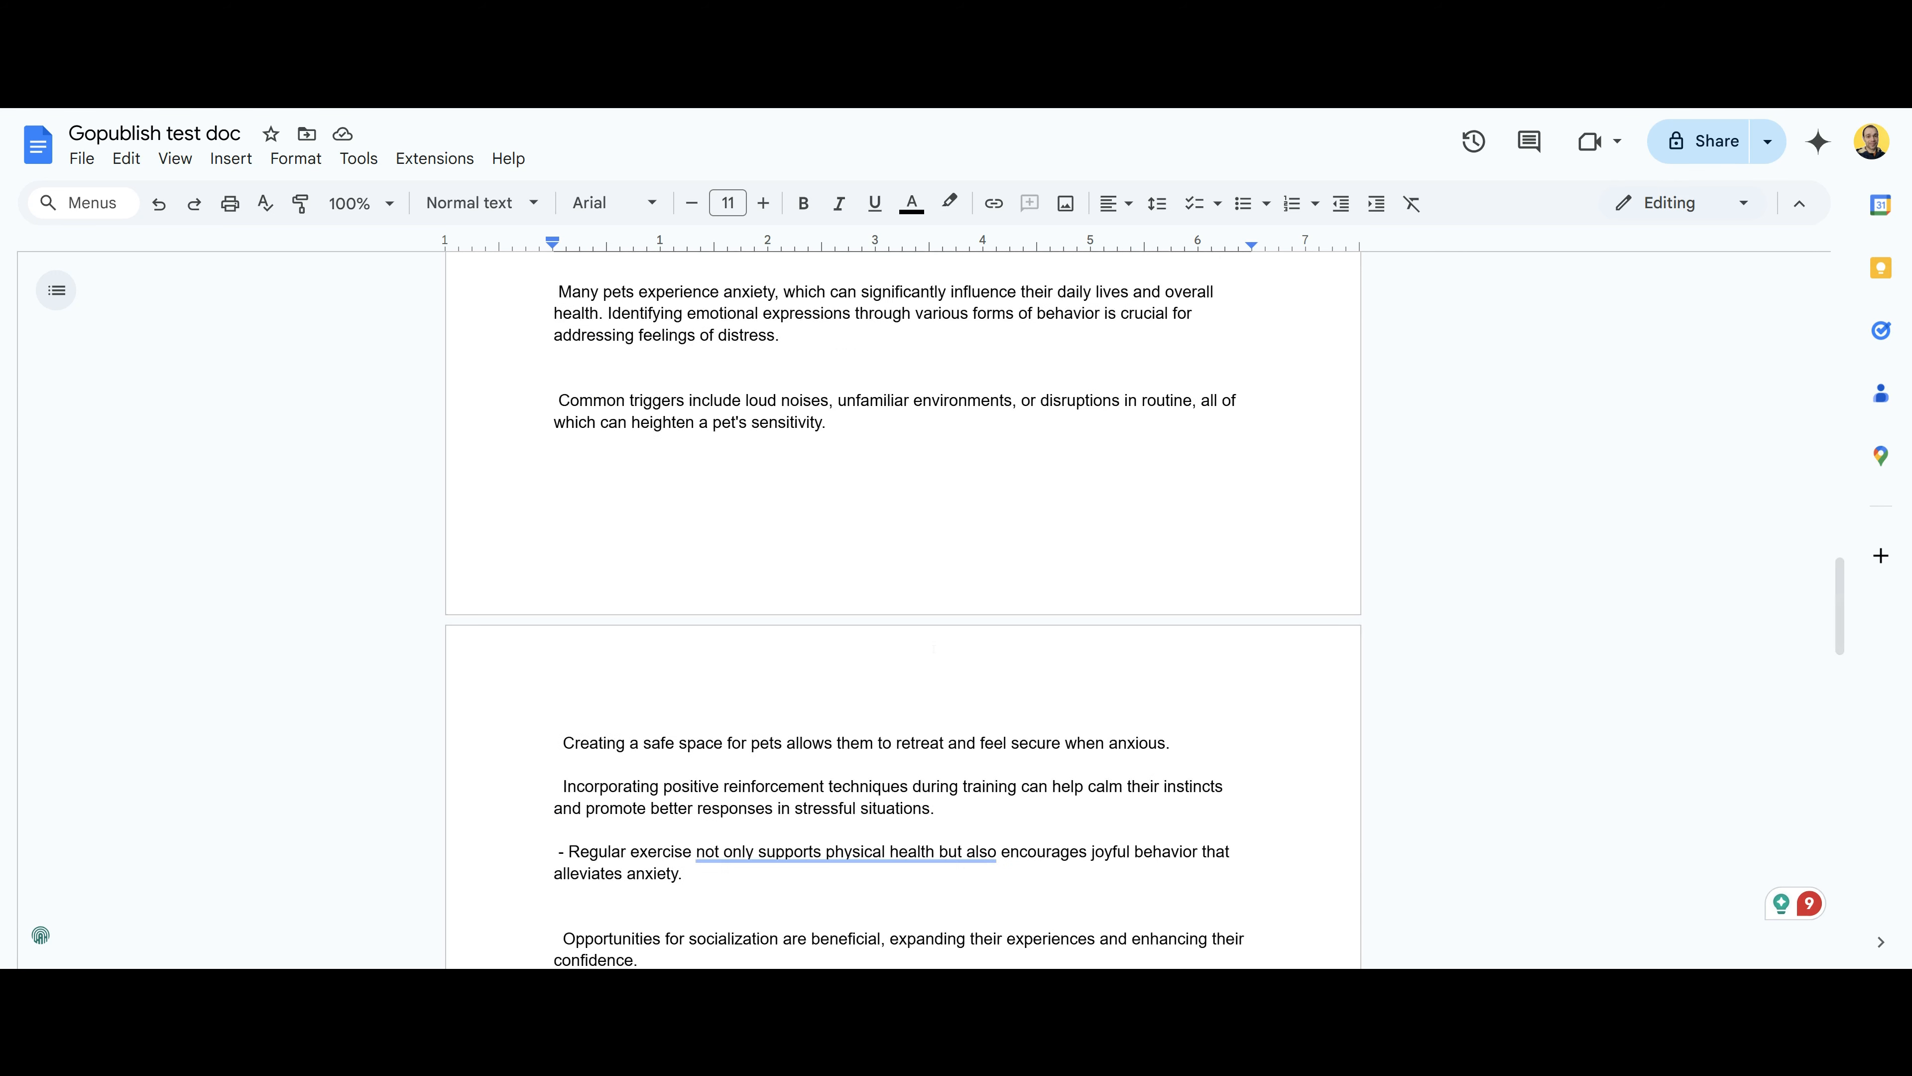
scroll(903, 603, down, 7)
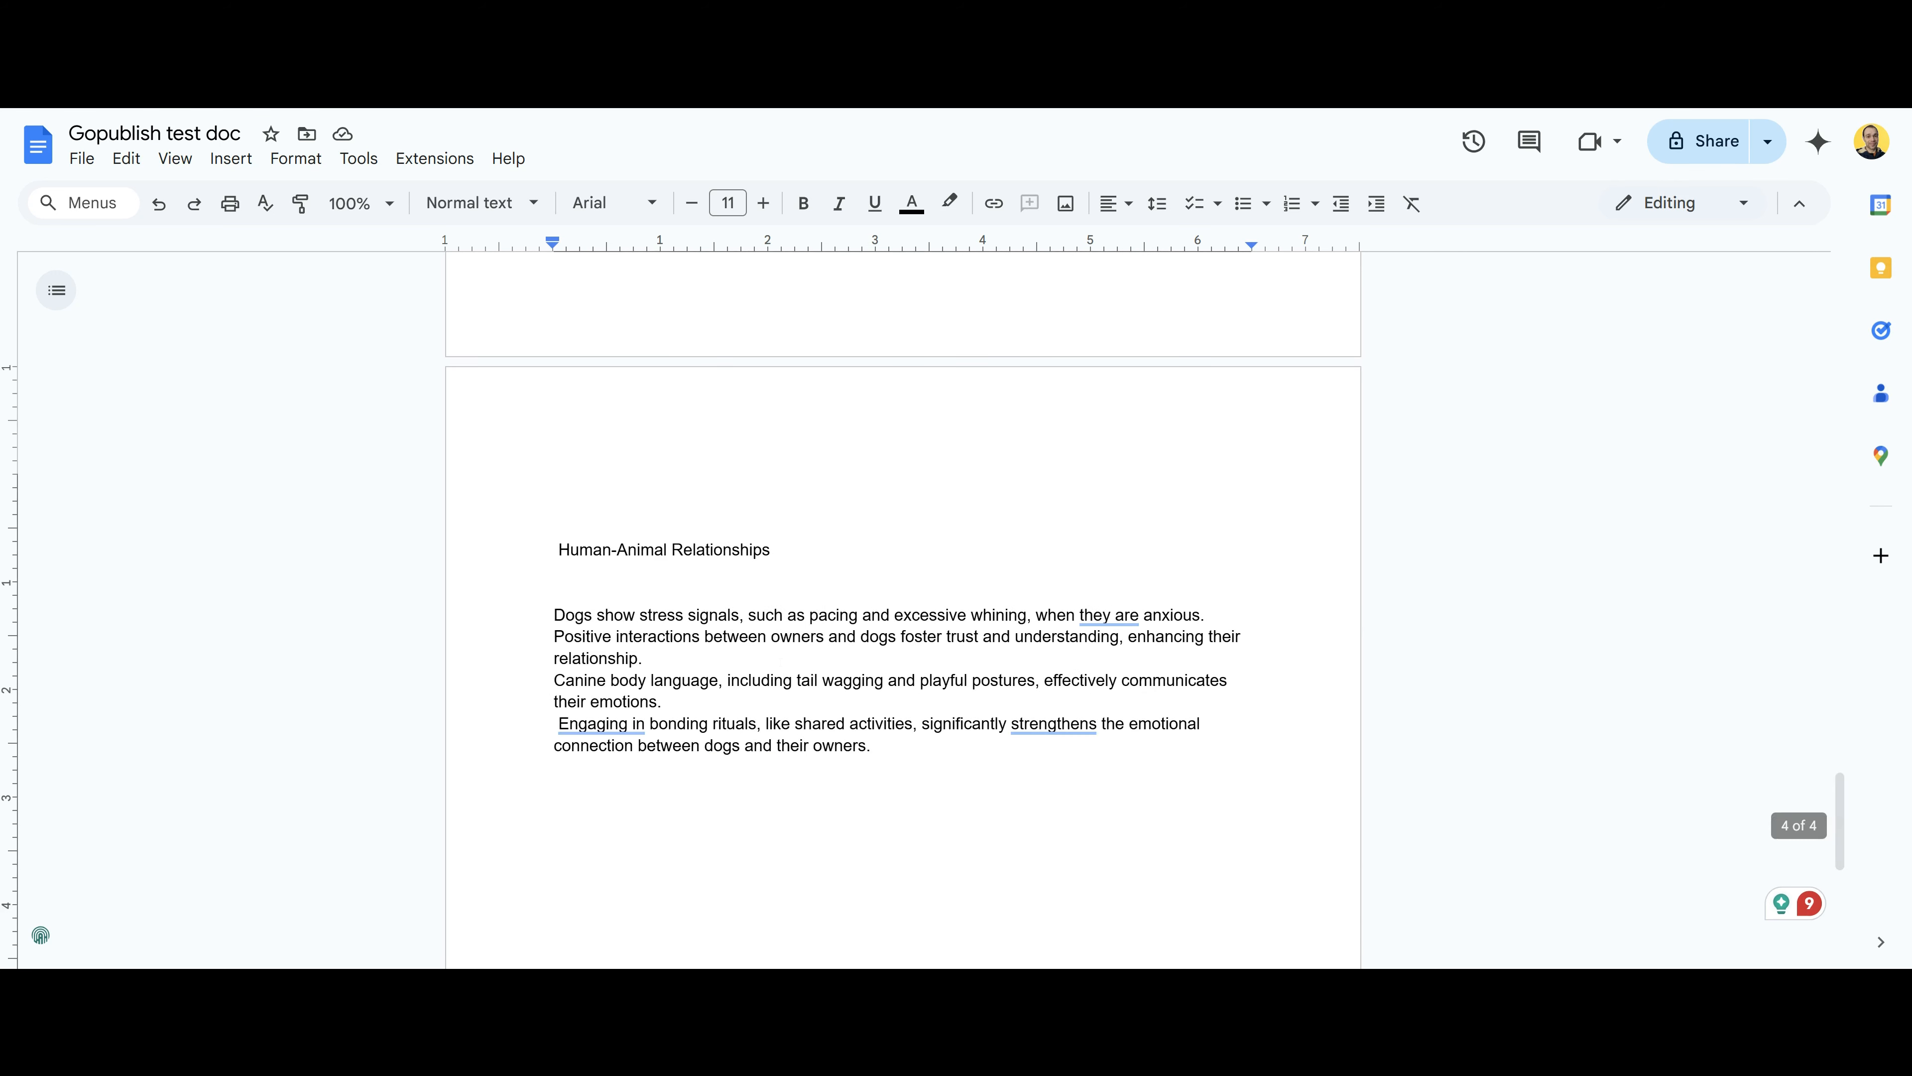
scroll(904, 603, up, 3)
scroll(903, 602, down, 3)
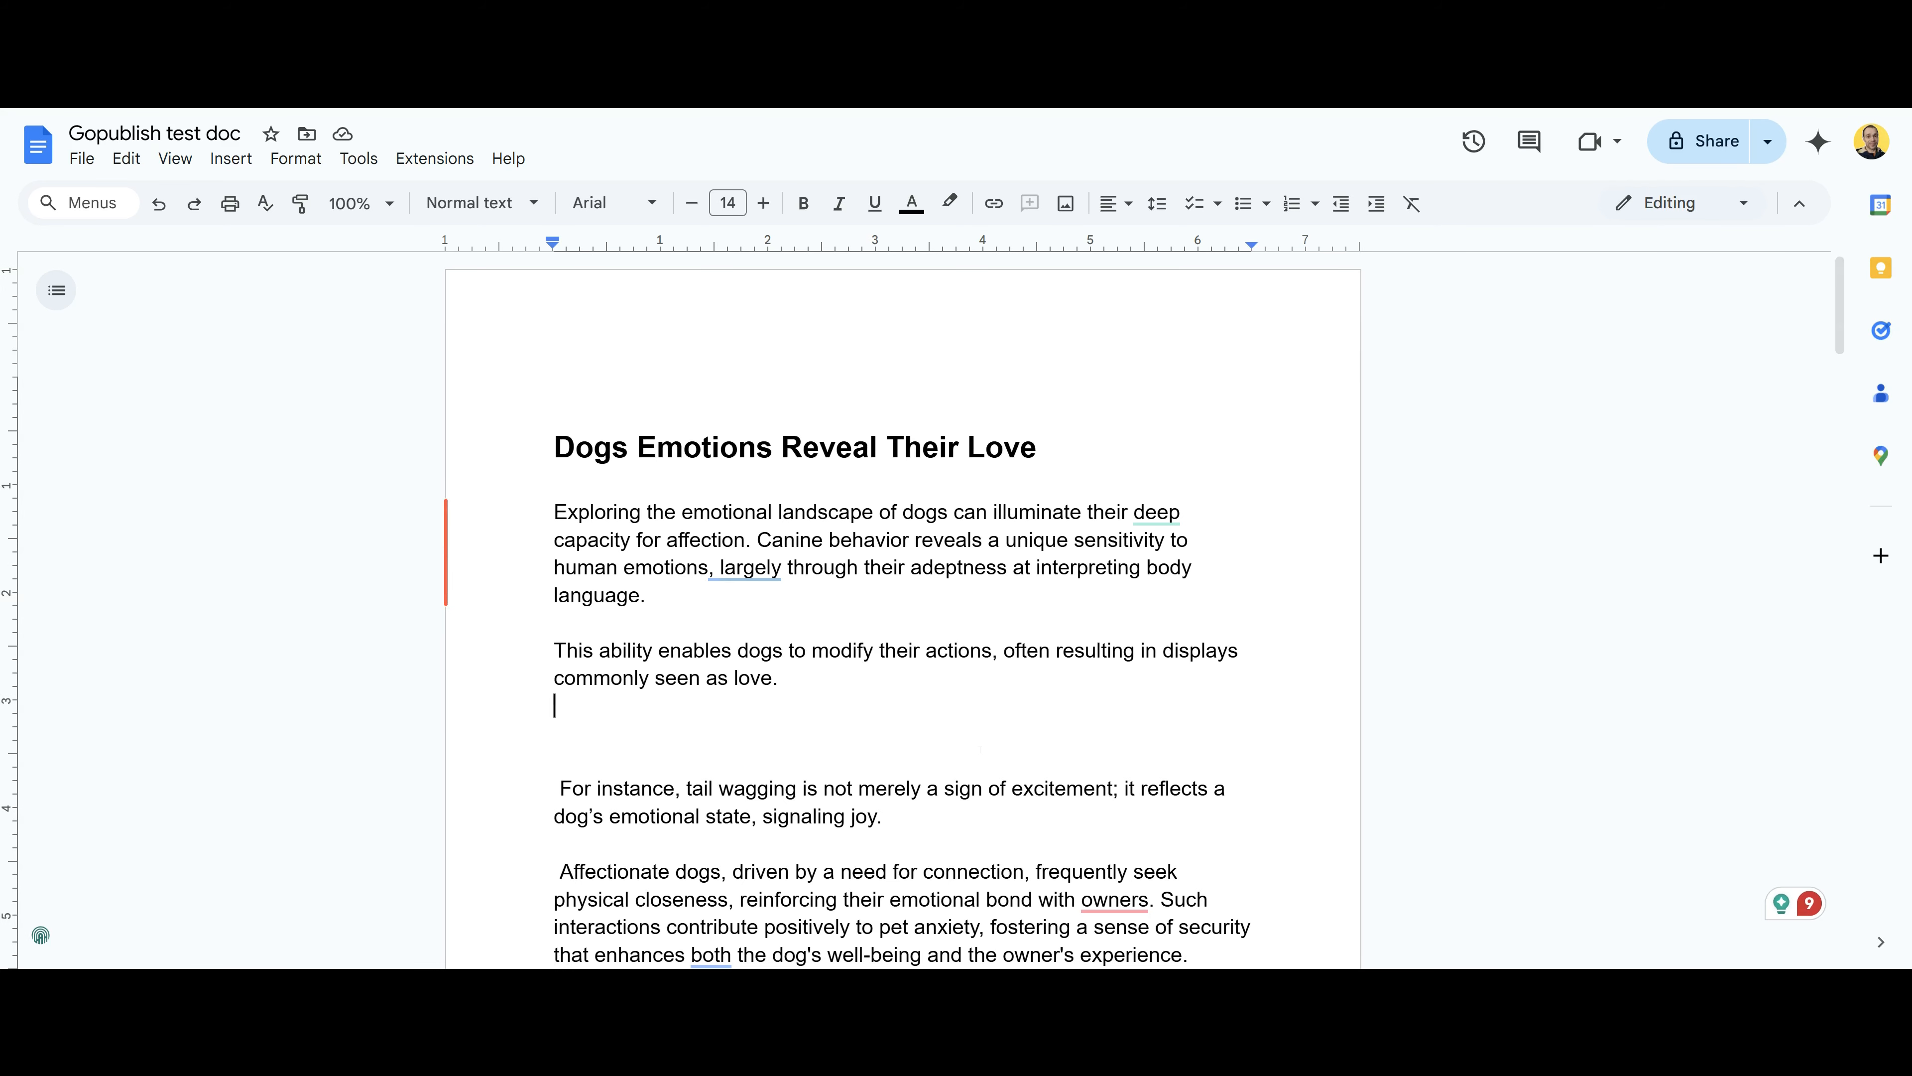
- Insert the image rain-8590529_1920.png from the computer below the paragraph ending "commonly seen as love"
double_click(676, 738)
click(708, 736)
click(230, 159)
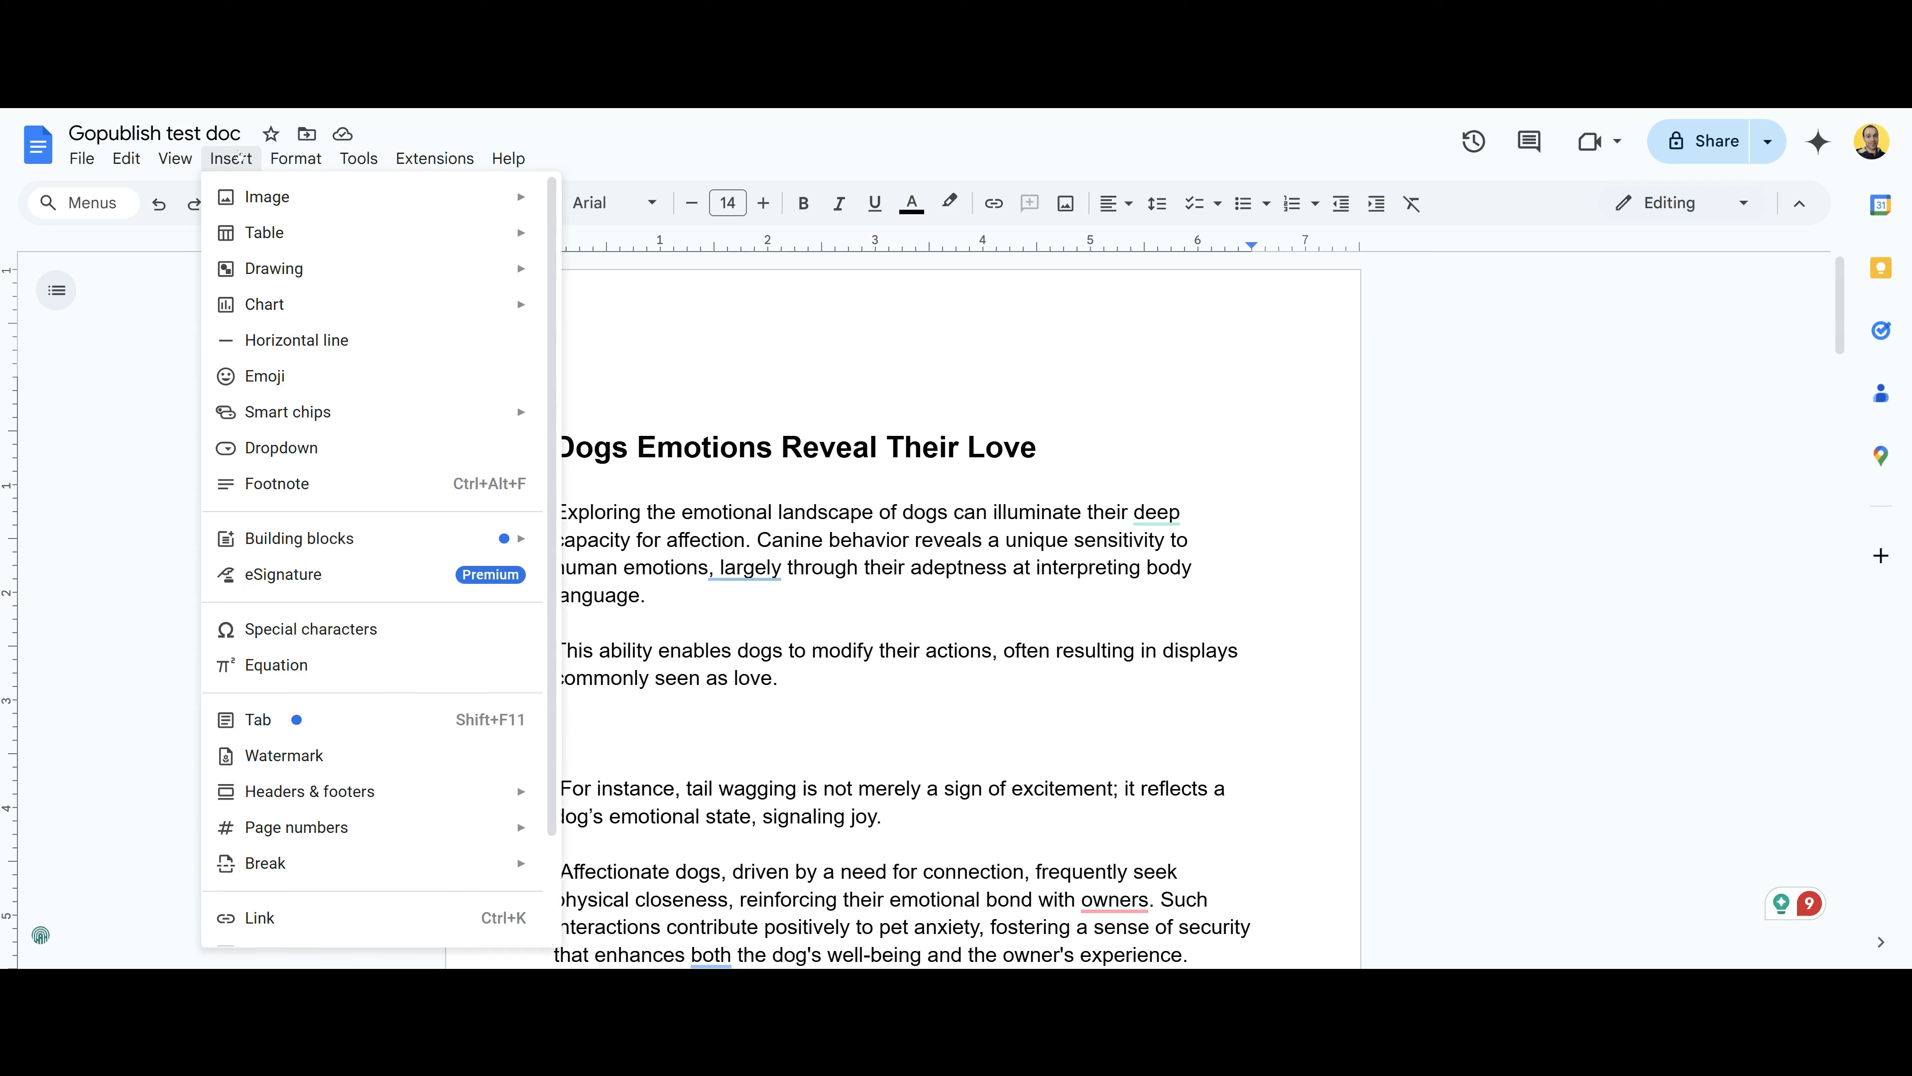
mouse_move(319, 258)
mouse_move(323, 197)
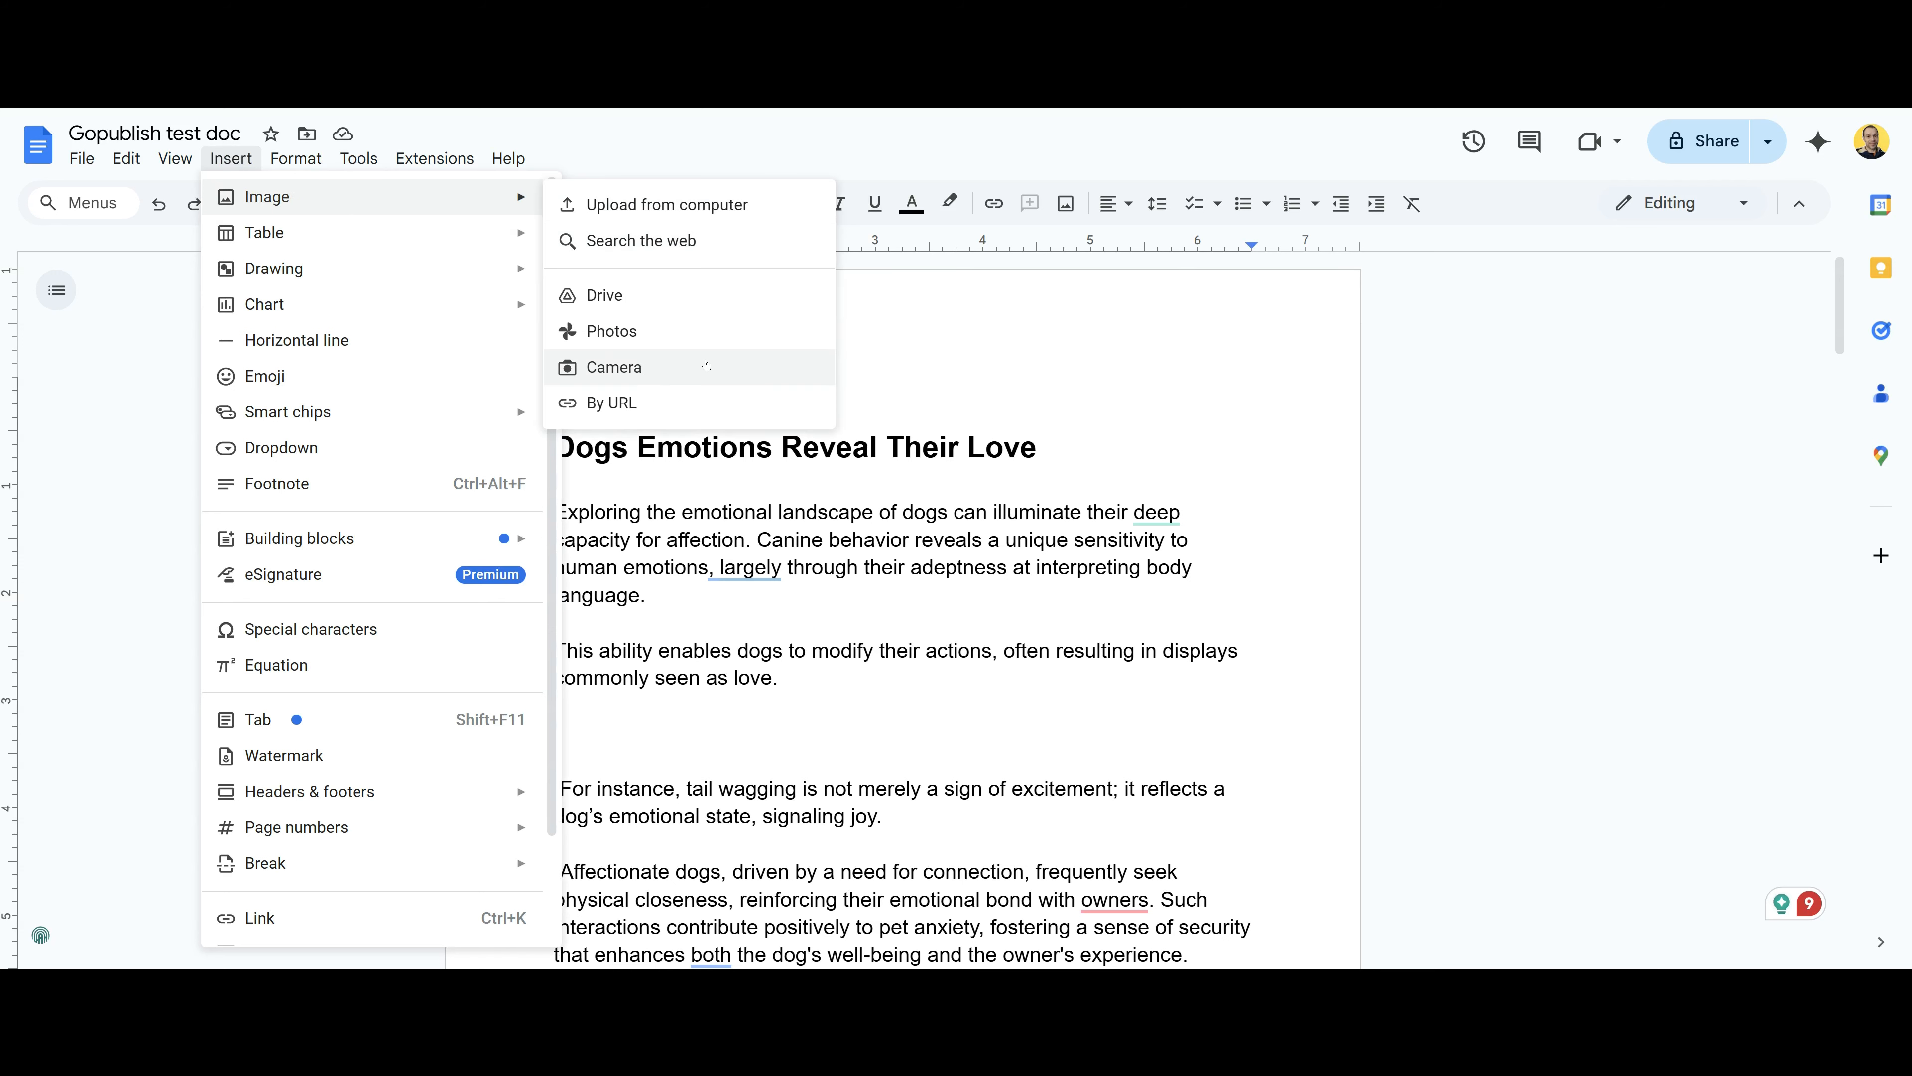
click(712, 205)
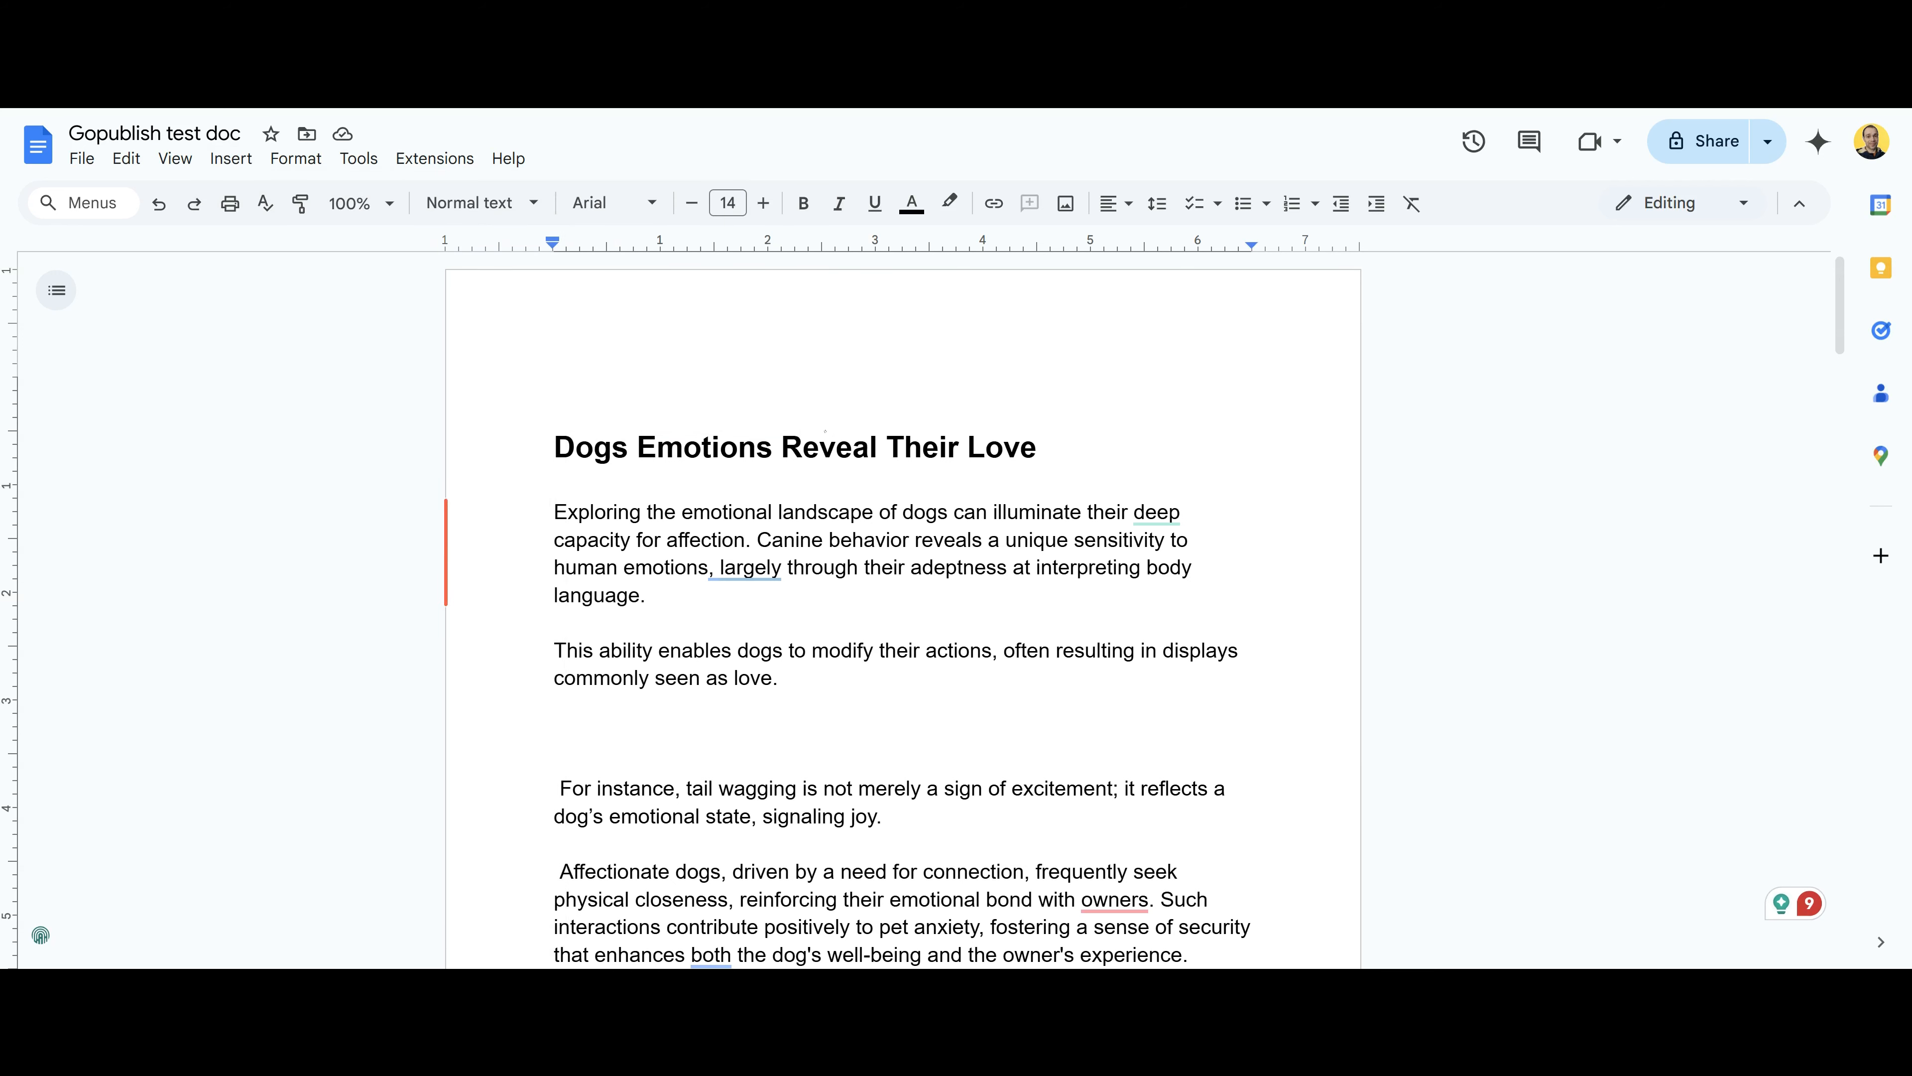
click(331, 254)
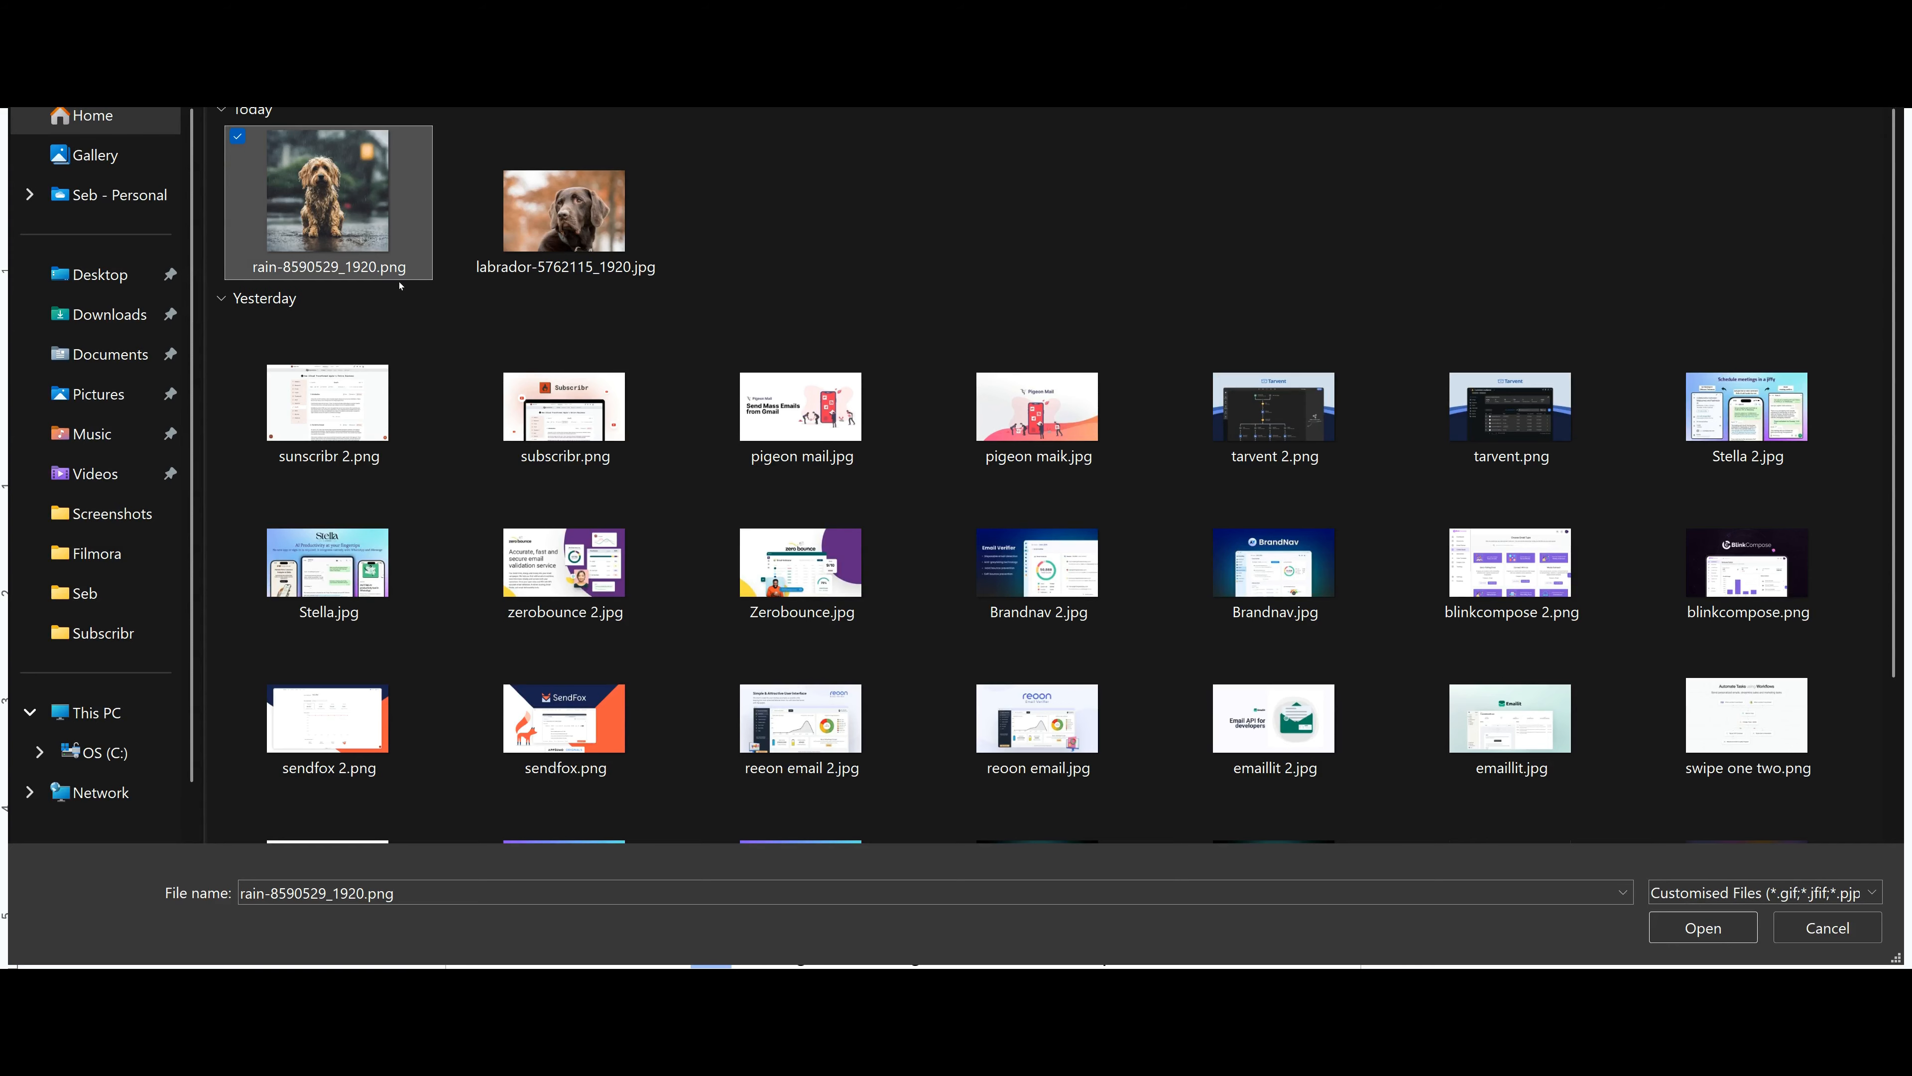
click(1703, 928)
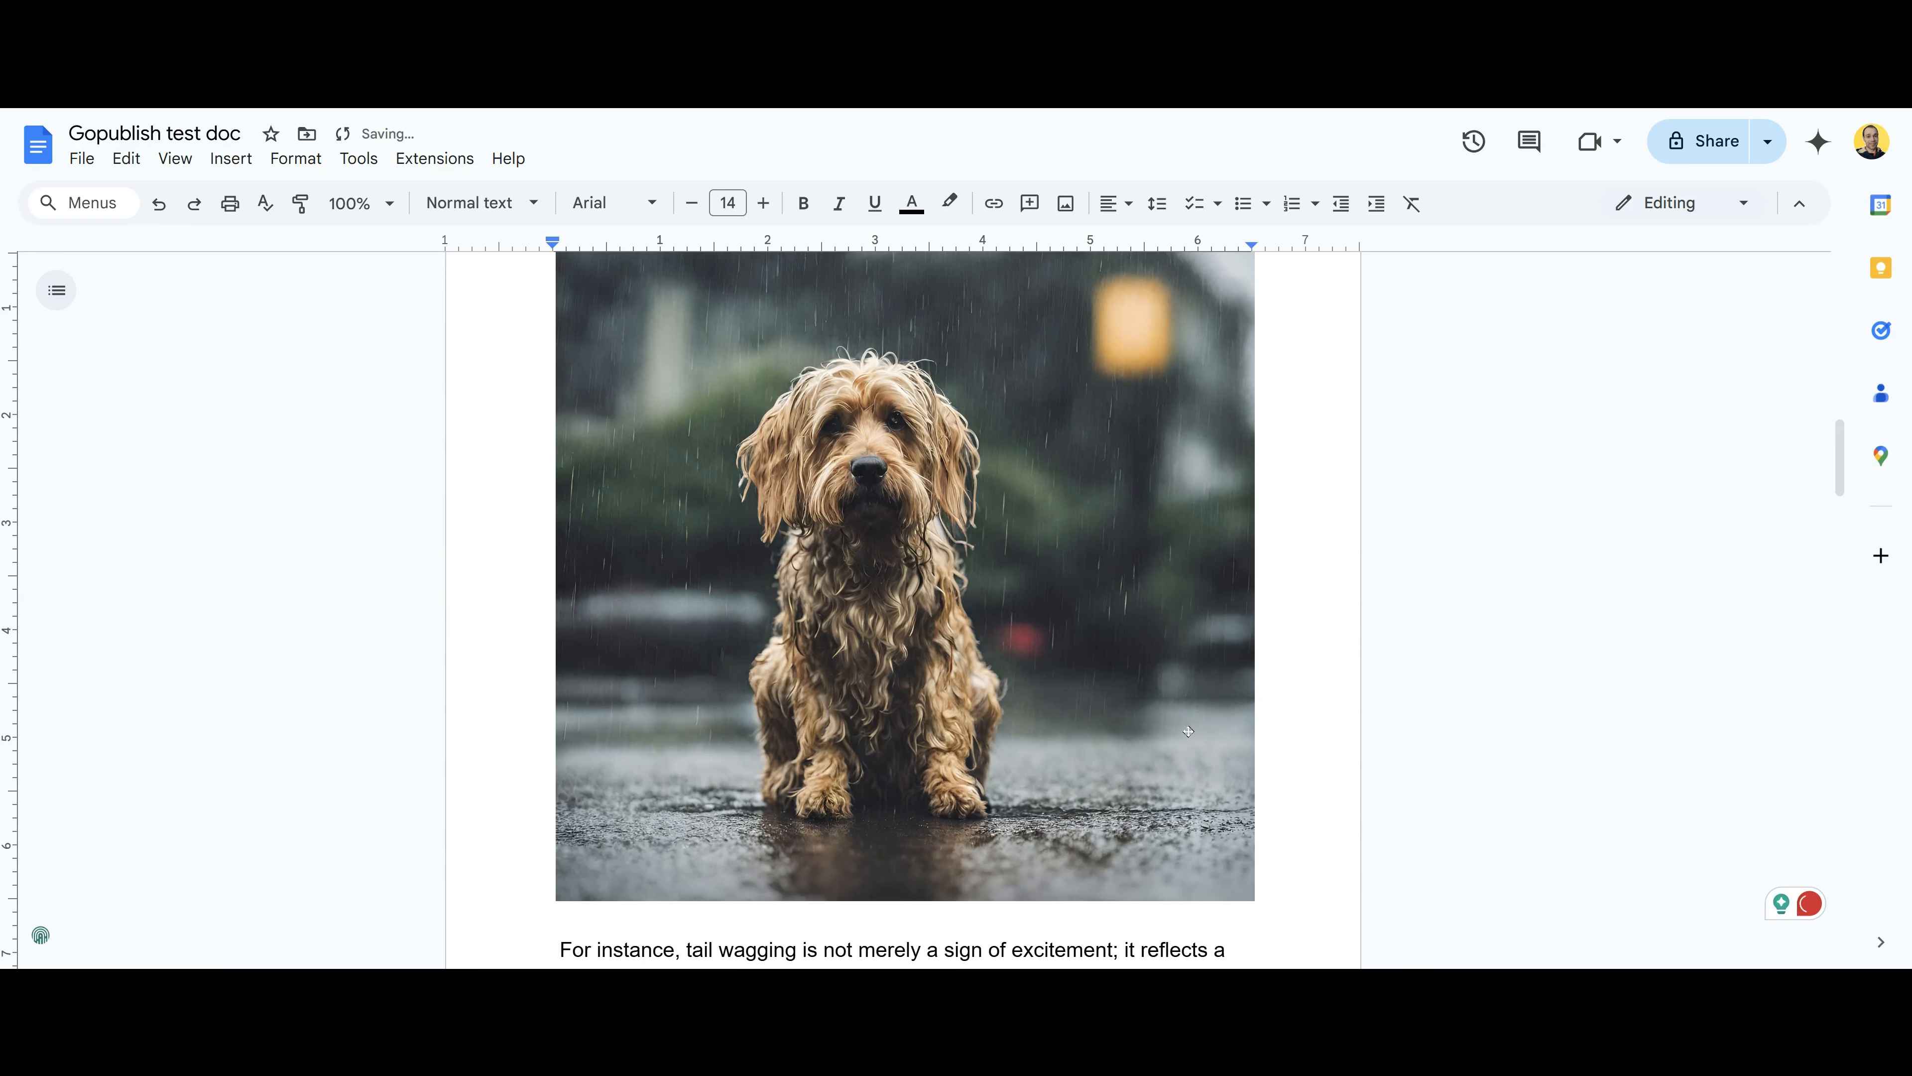
- Shrink the image of the dog in the rain proportionally to about 4.6 inches wide
scroll(1085, 734, up, 3)
scroll(1109, 726, down, 5)
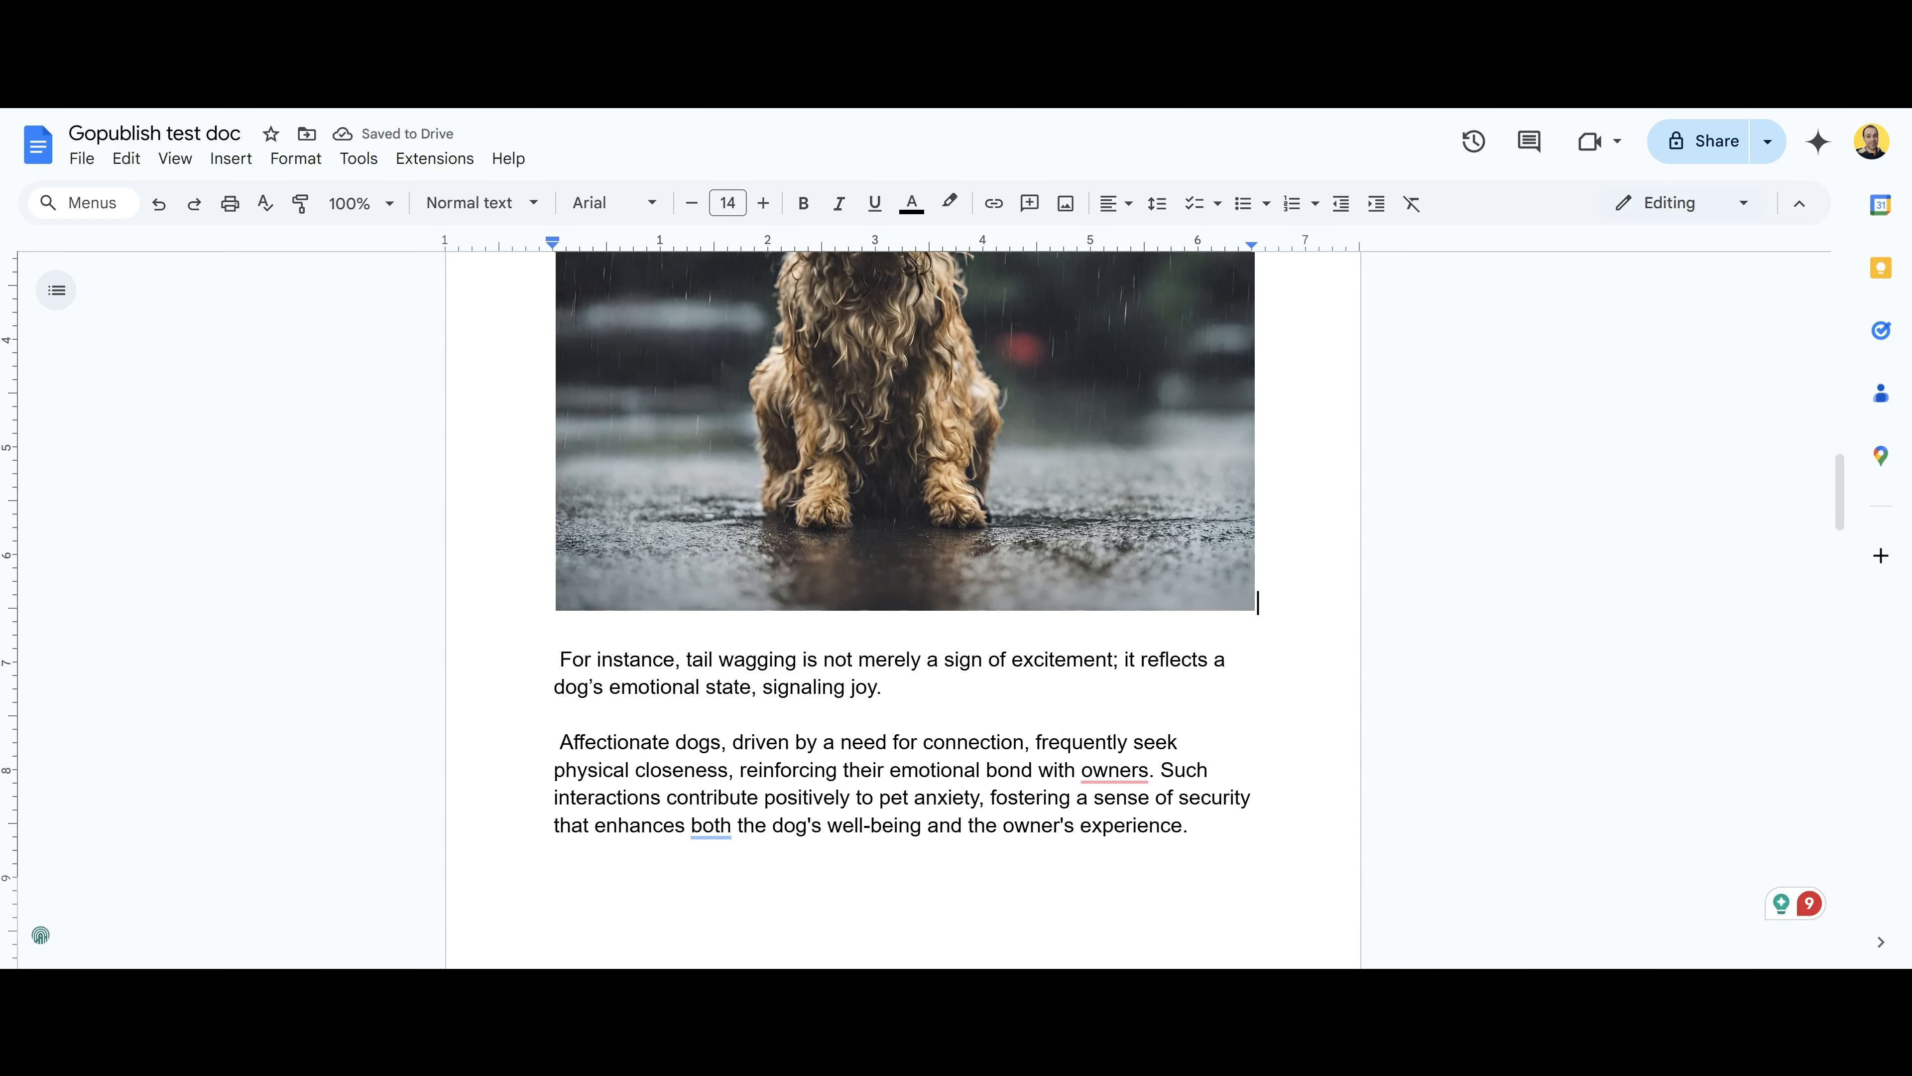
click(1220, 574)
scroll(1226, 714, up, 3)
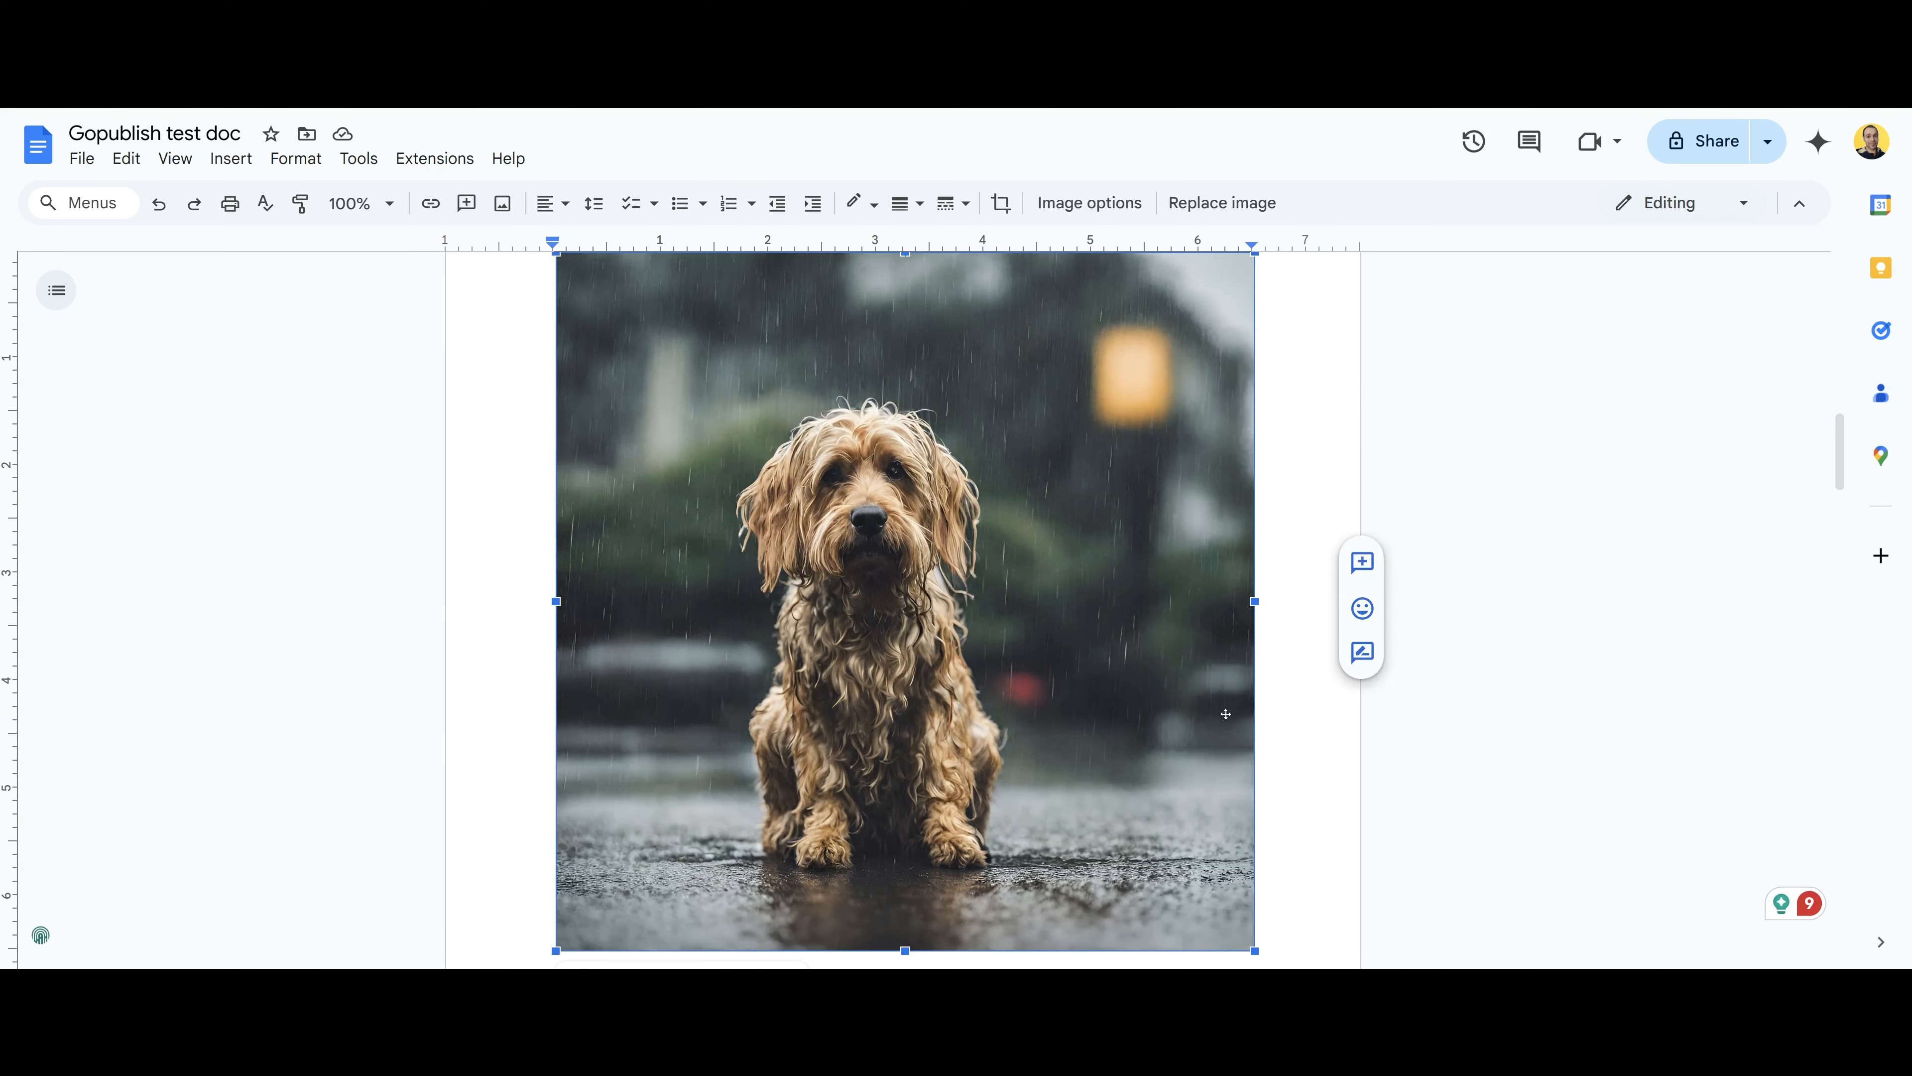
drag(1255, 951, 1046, 742)
scroll(961, 750, down, 6)
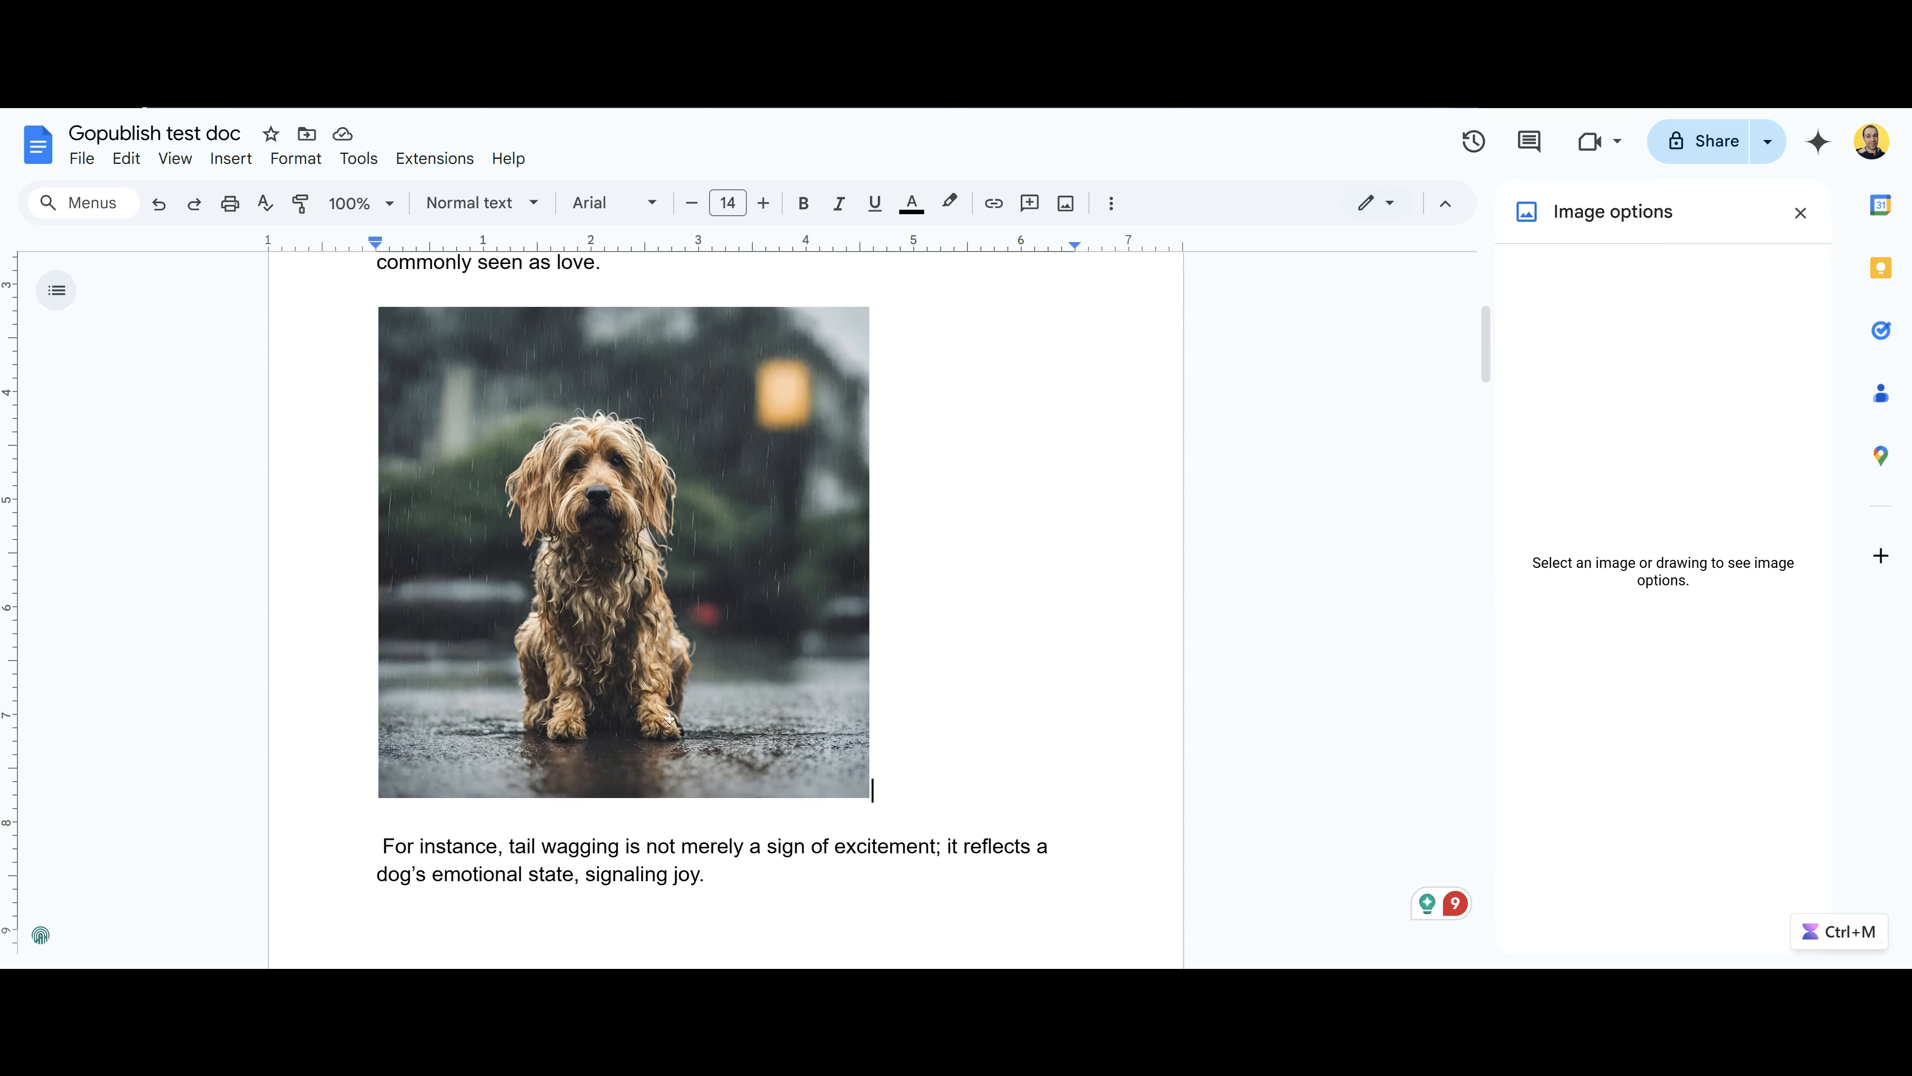
- Give the rain dog image the alt text description "This is a dog in the rain" and the title "dog in rain"
click(821, 720)
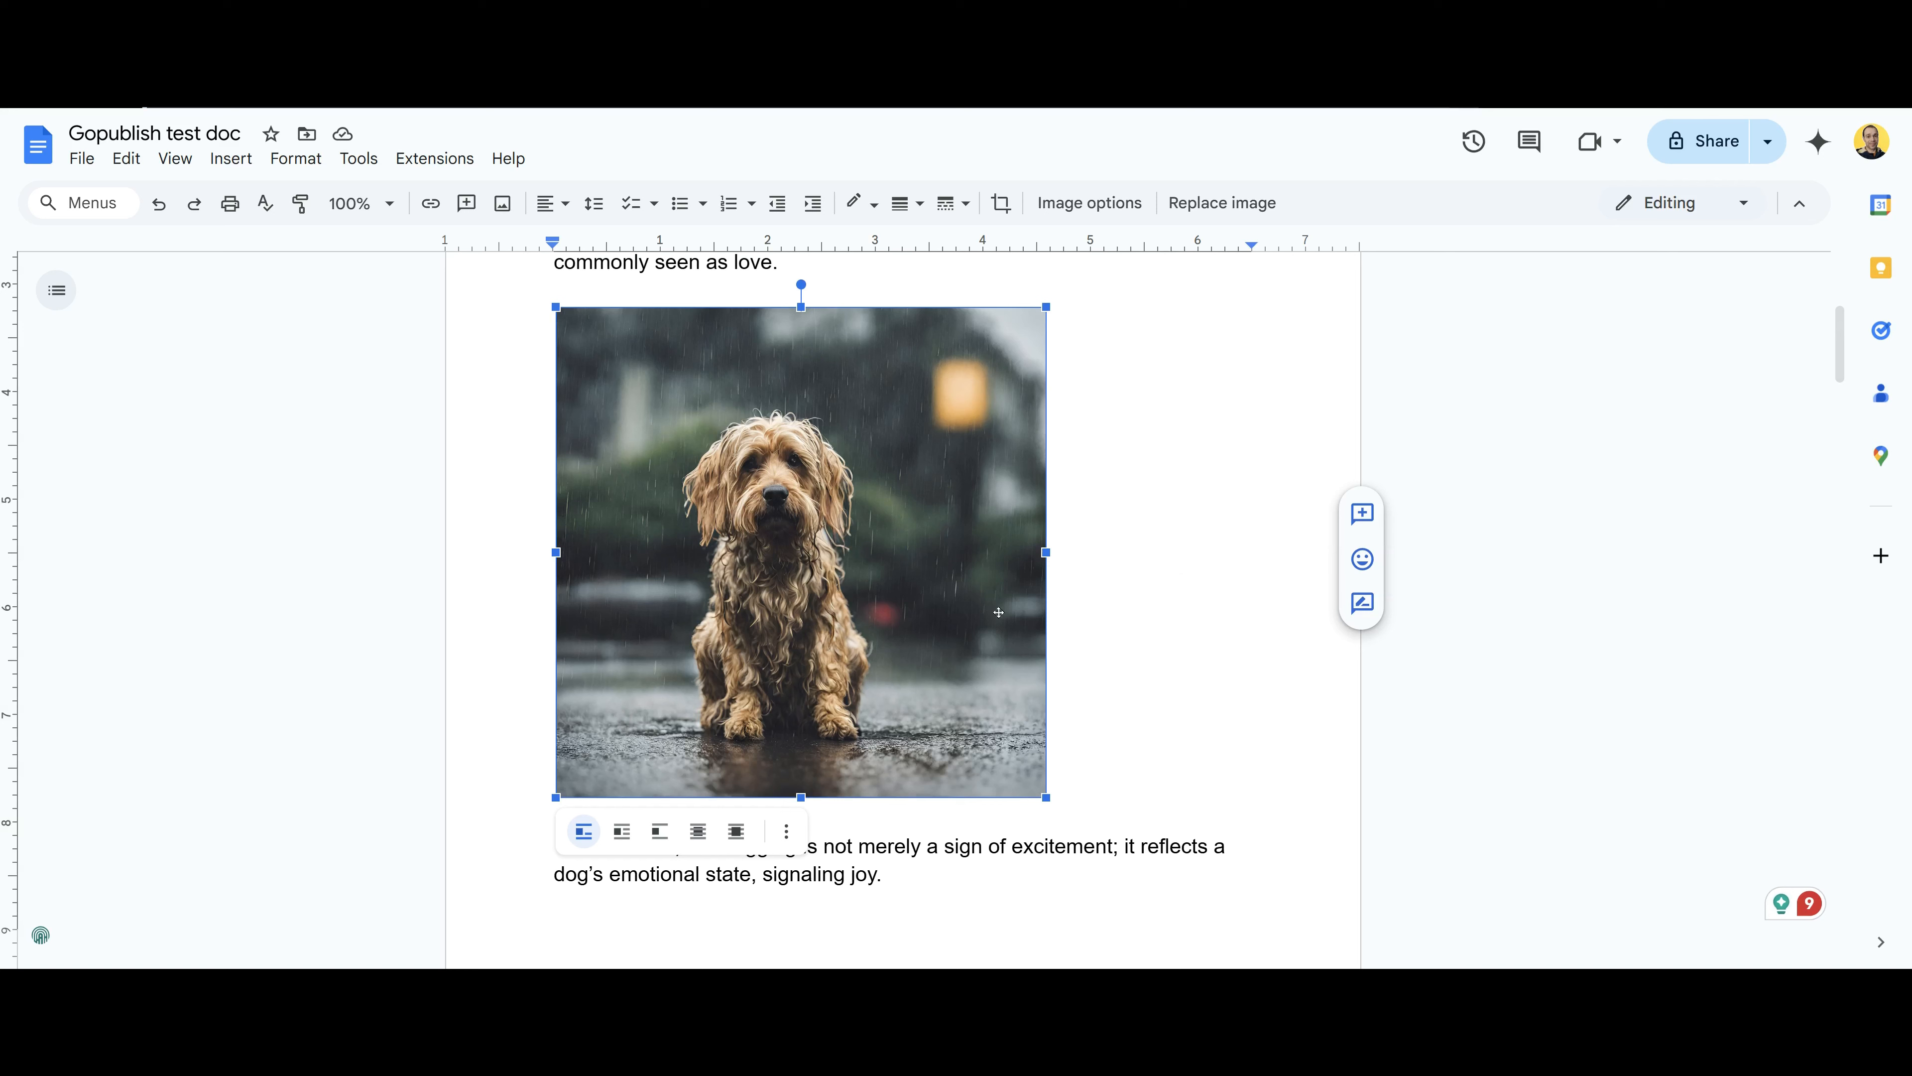
right_click(951, 648)
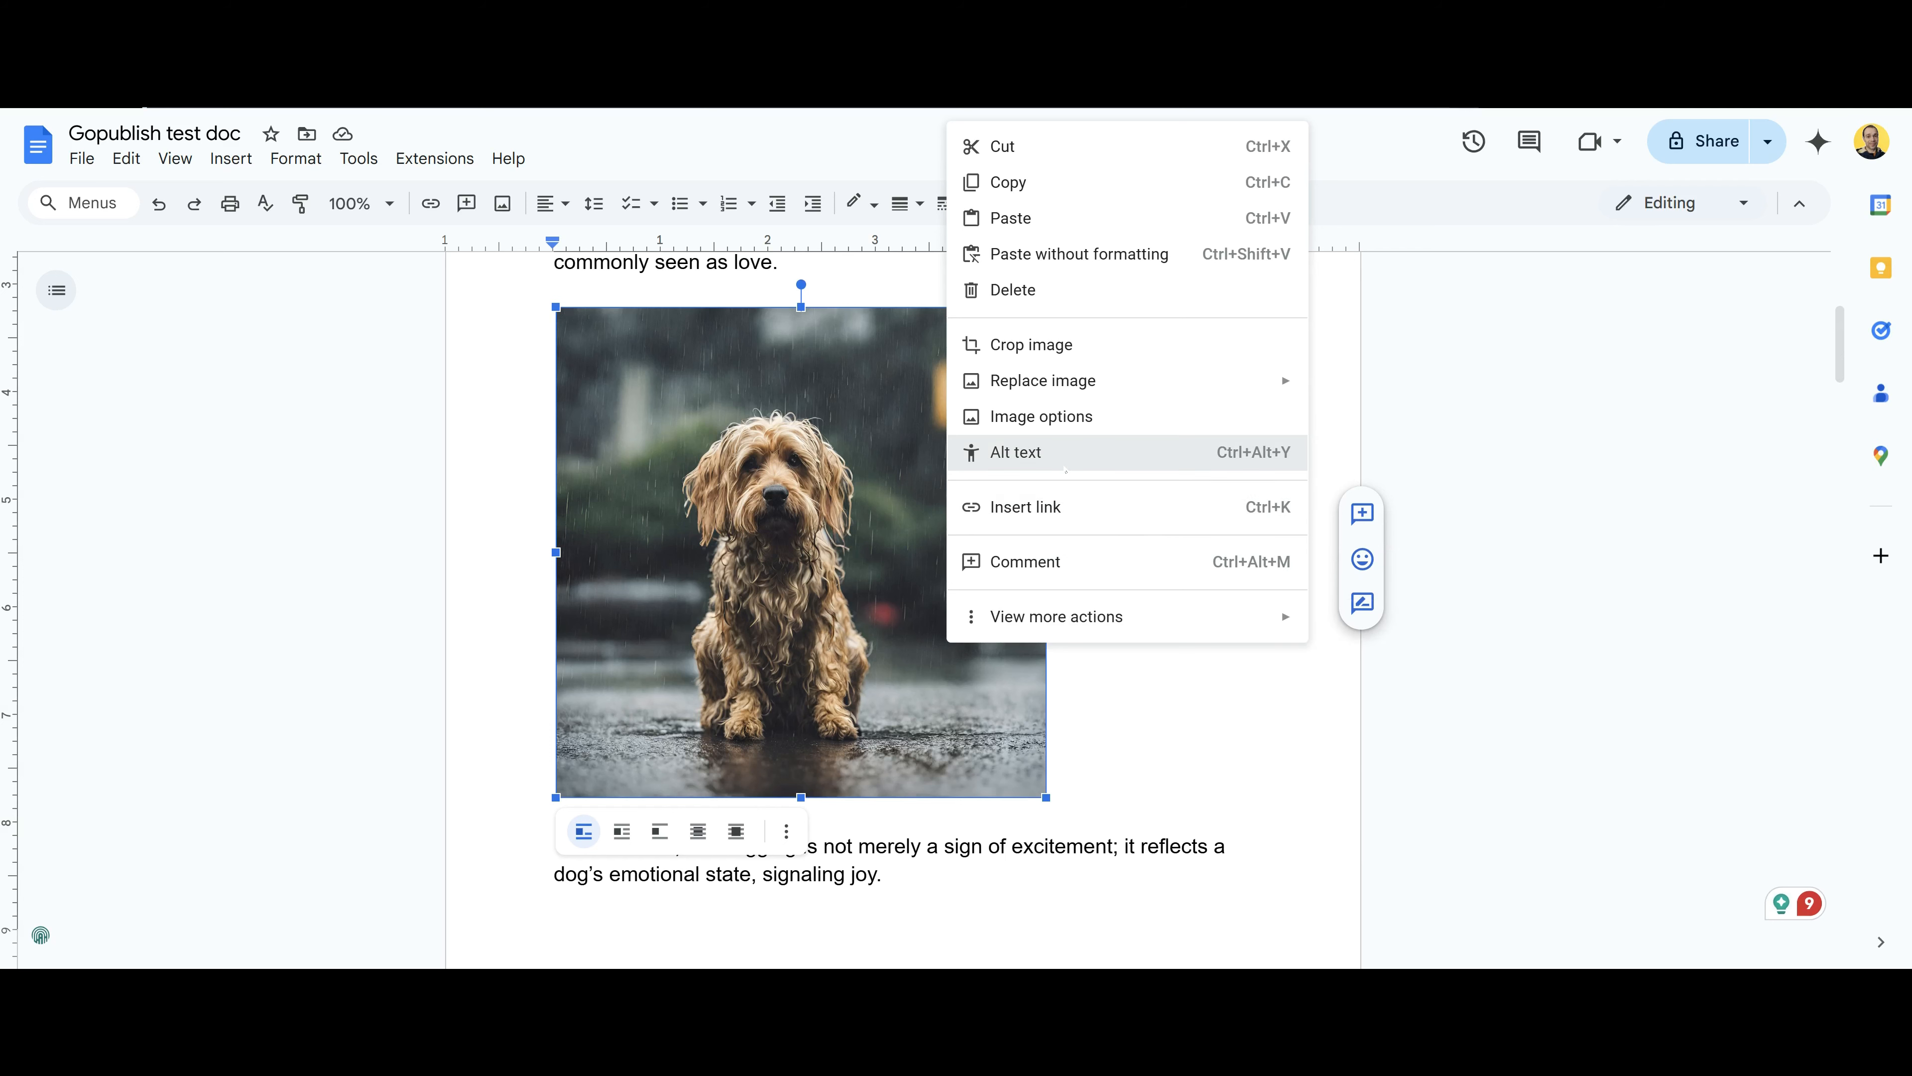
click(1068, 466)
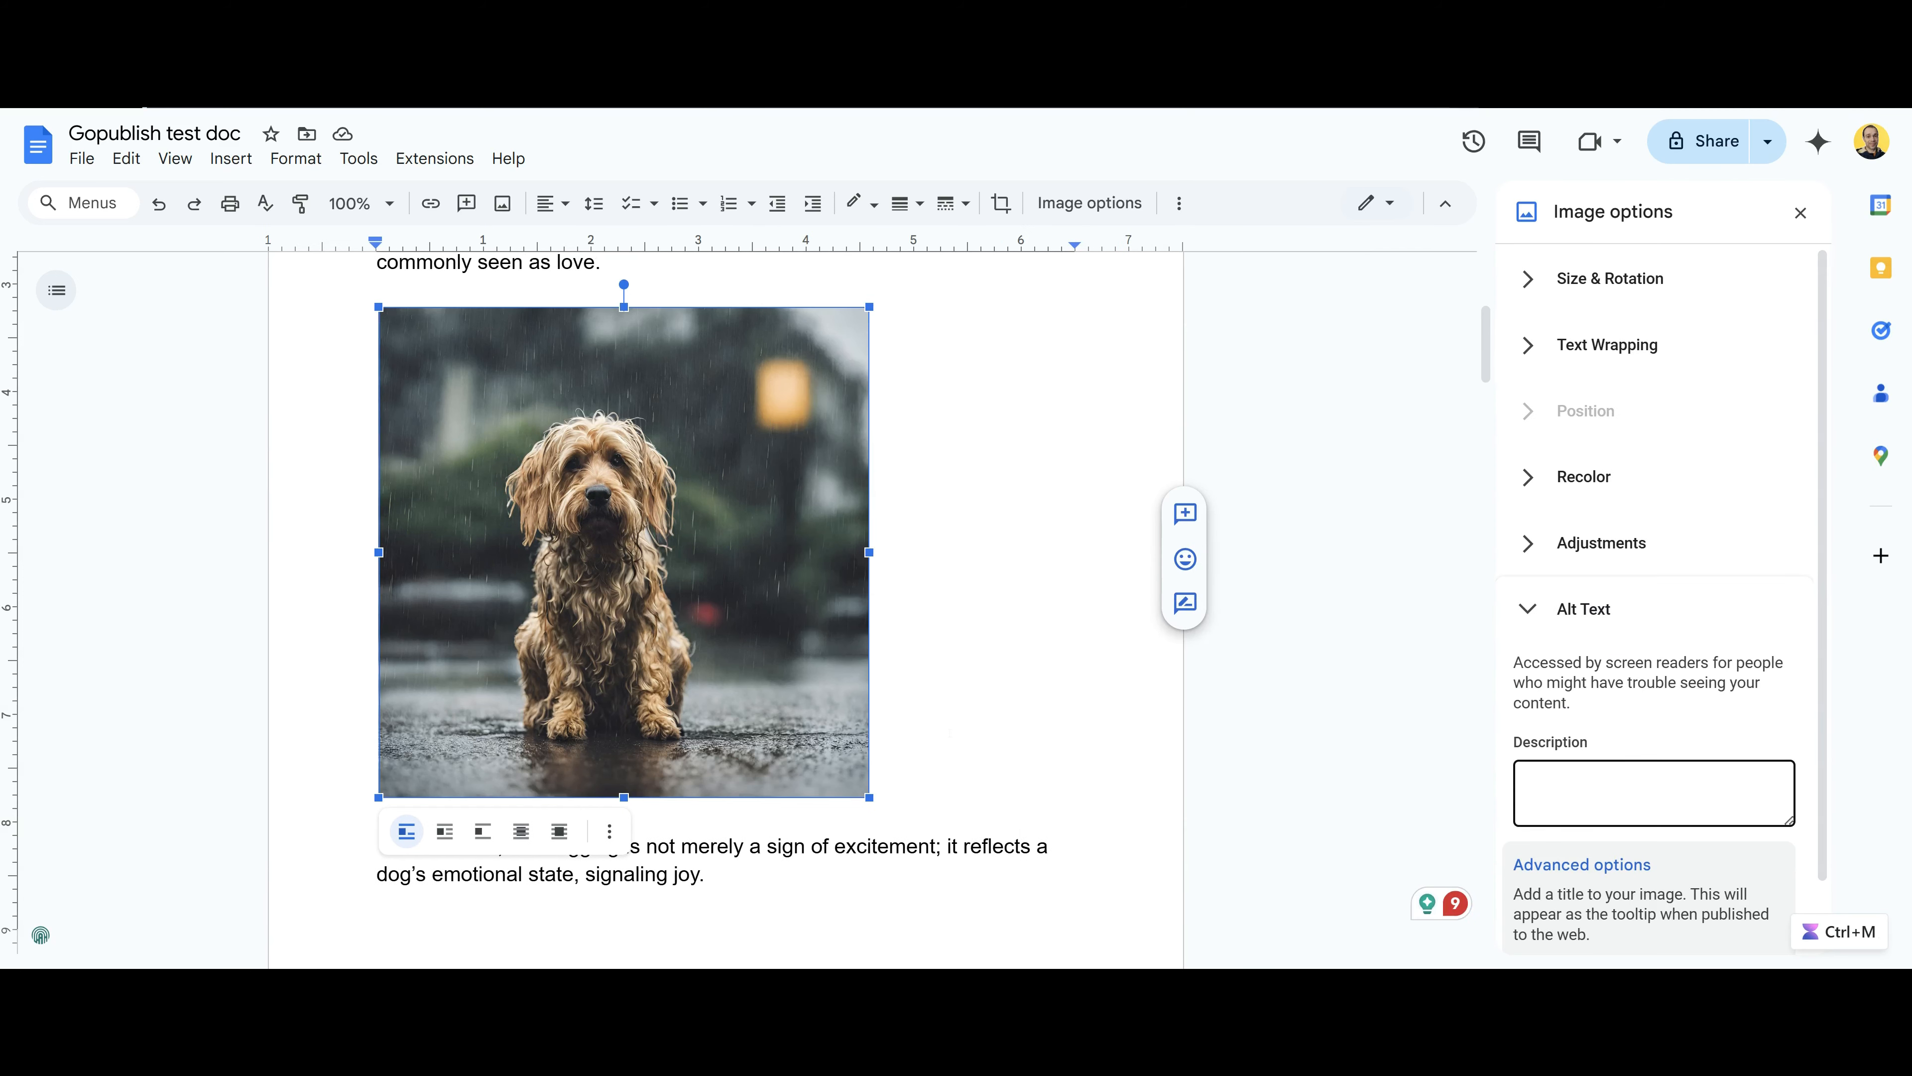
text(This is a dog)
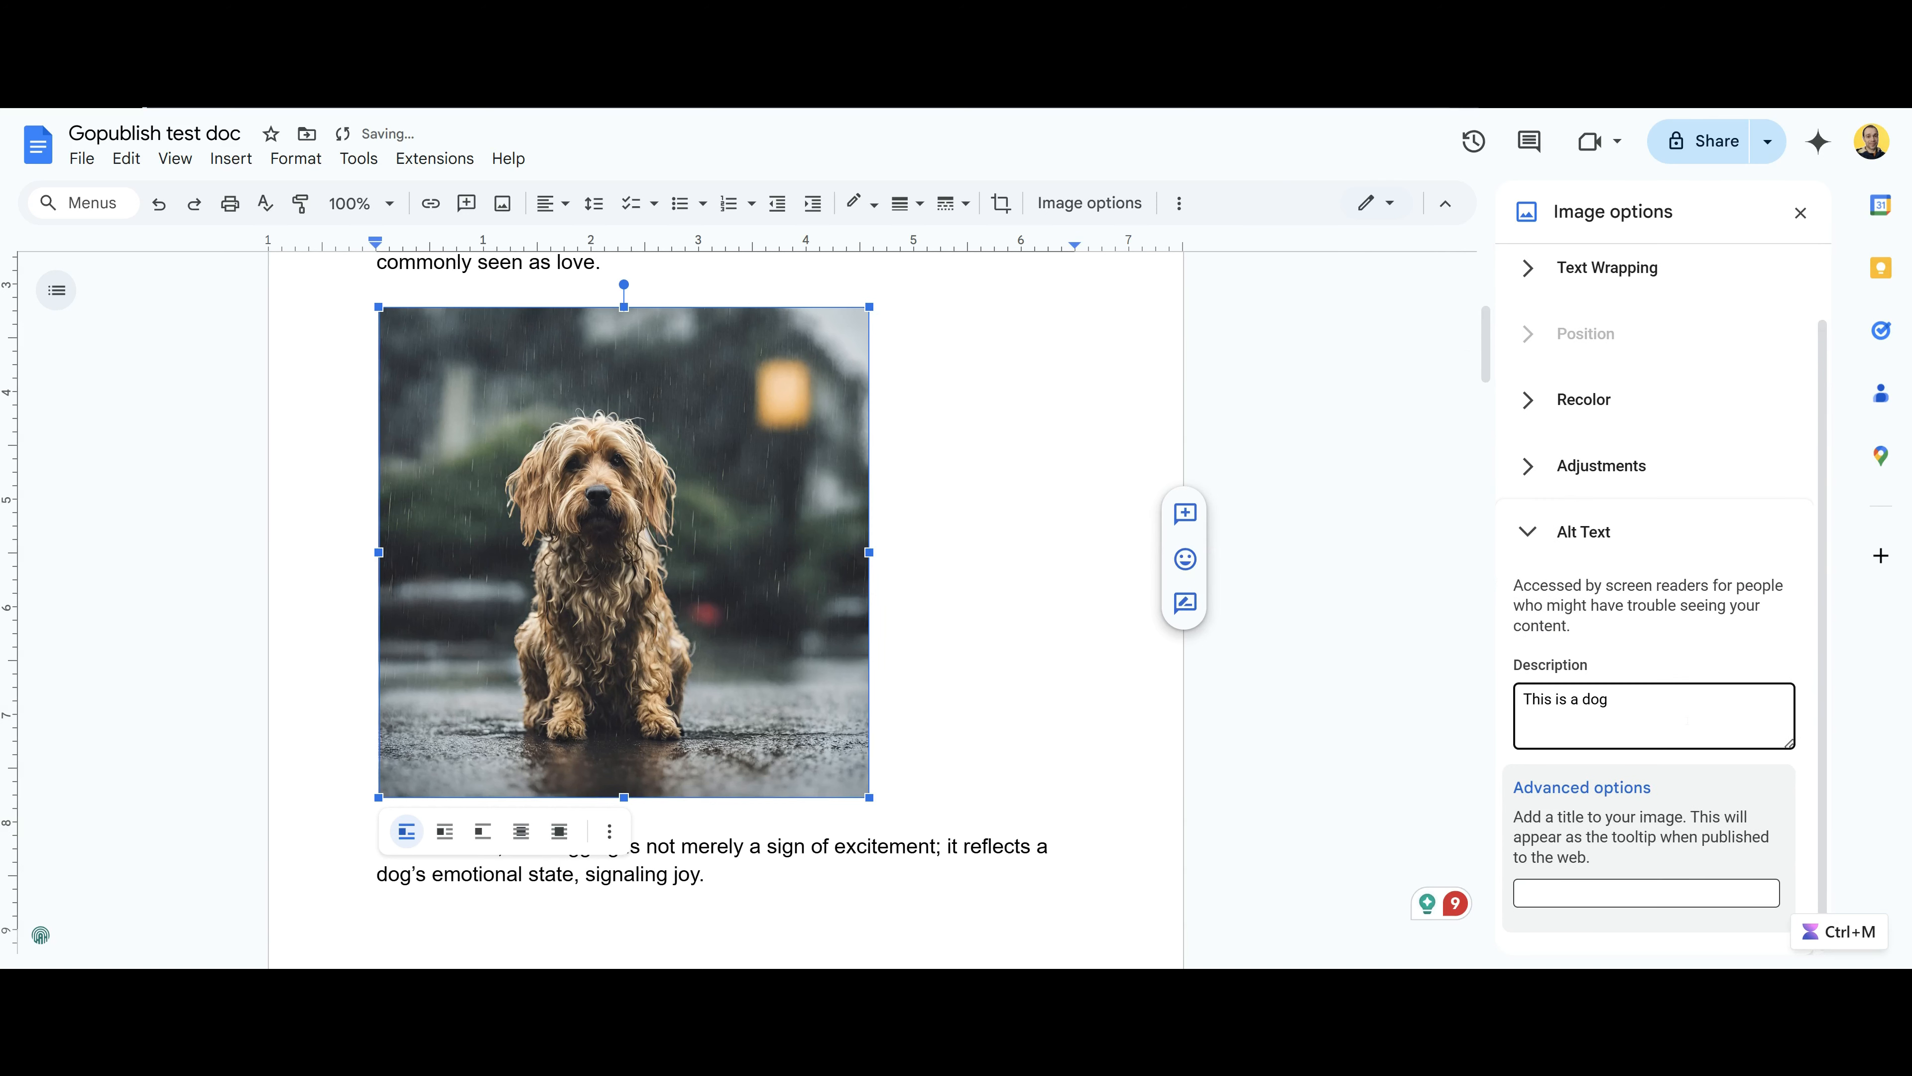
text( in the rain)
click(1646, 894)
text(dog in rain)
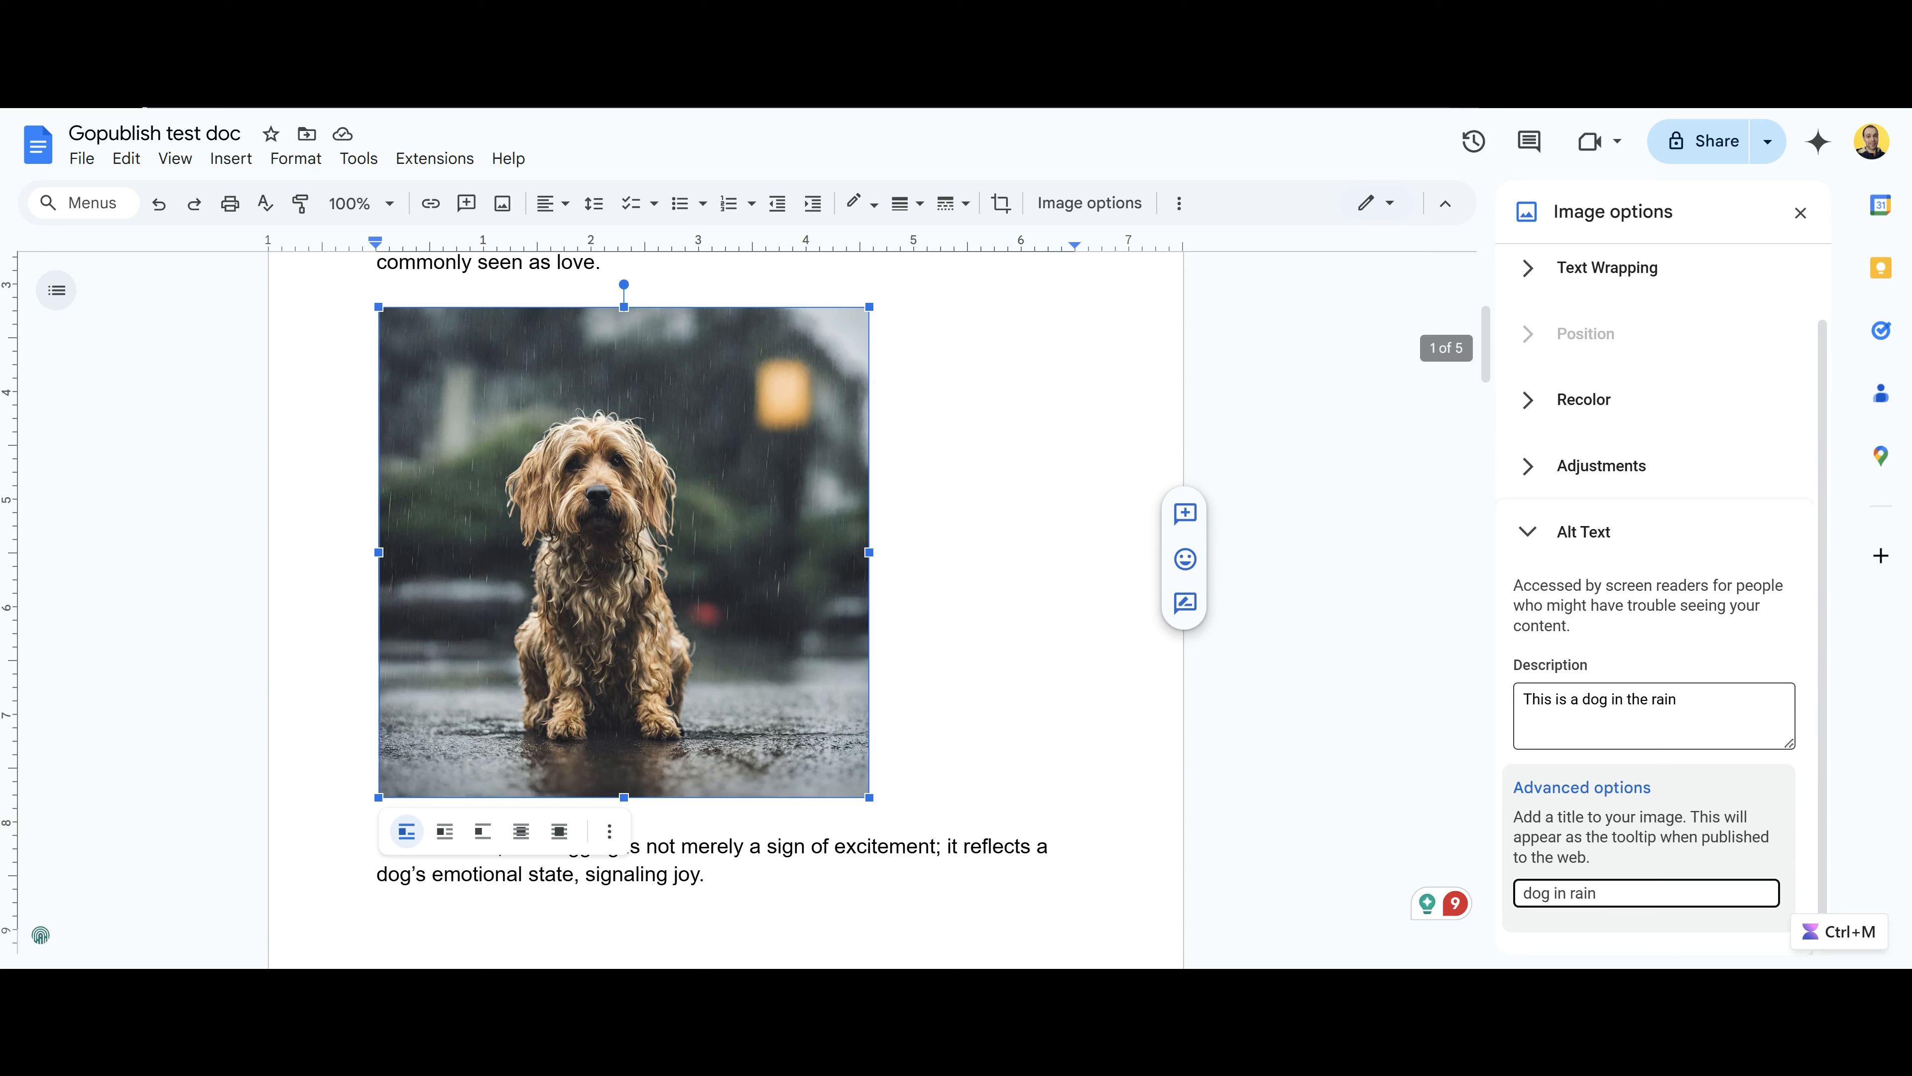
click(967, 693)
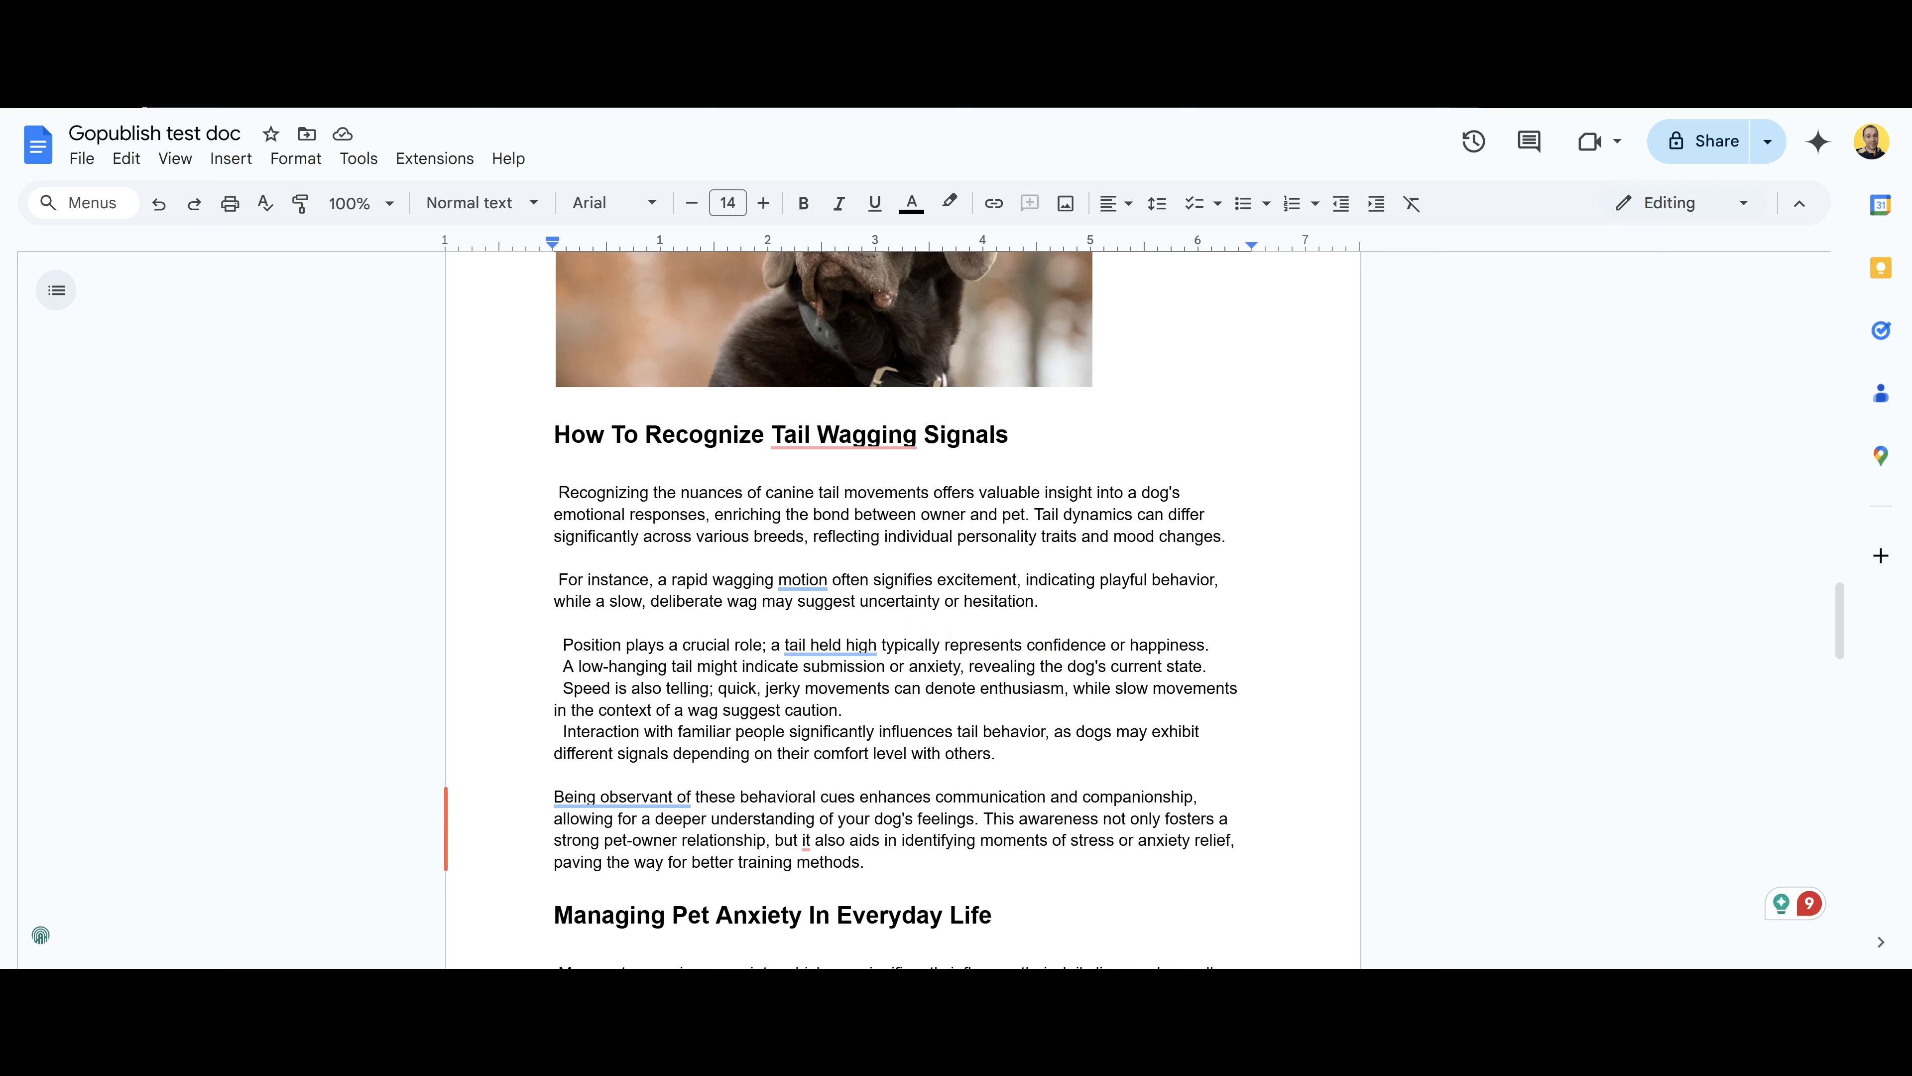
scroll(950, 639, up, 20)
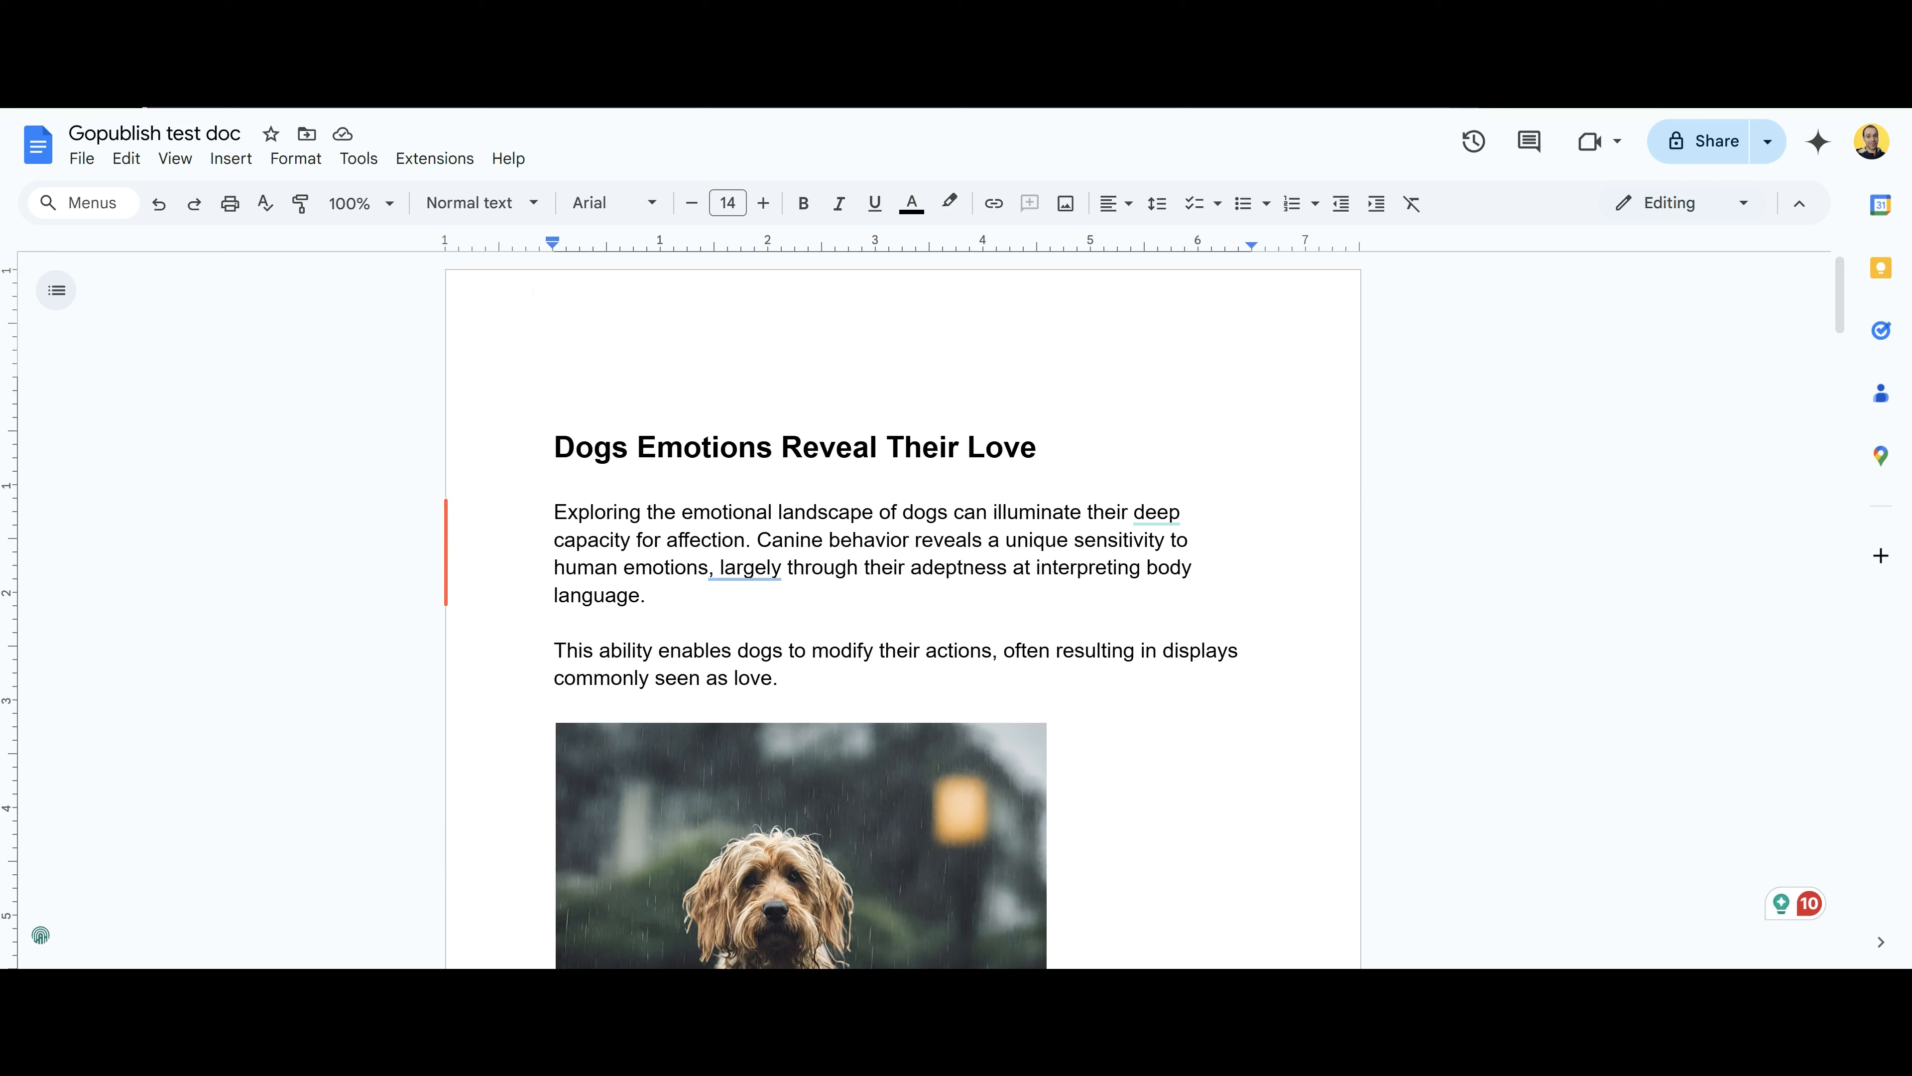
click(459, 167)
mouse_move(753, 288)
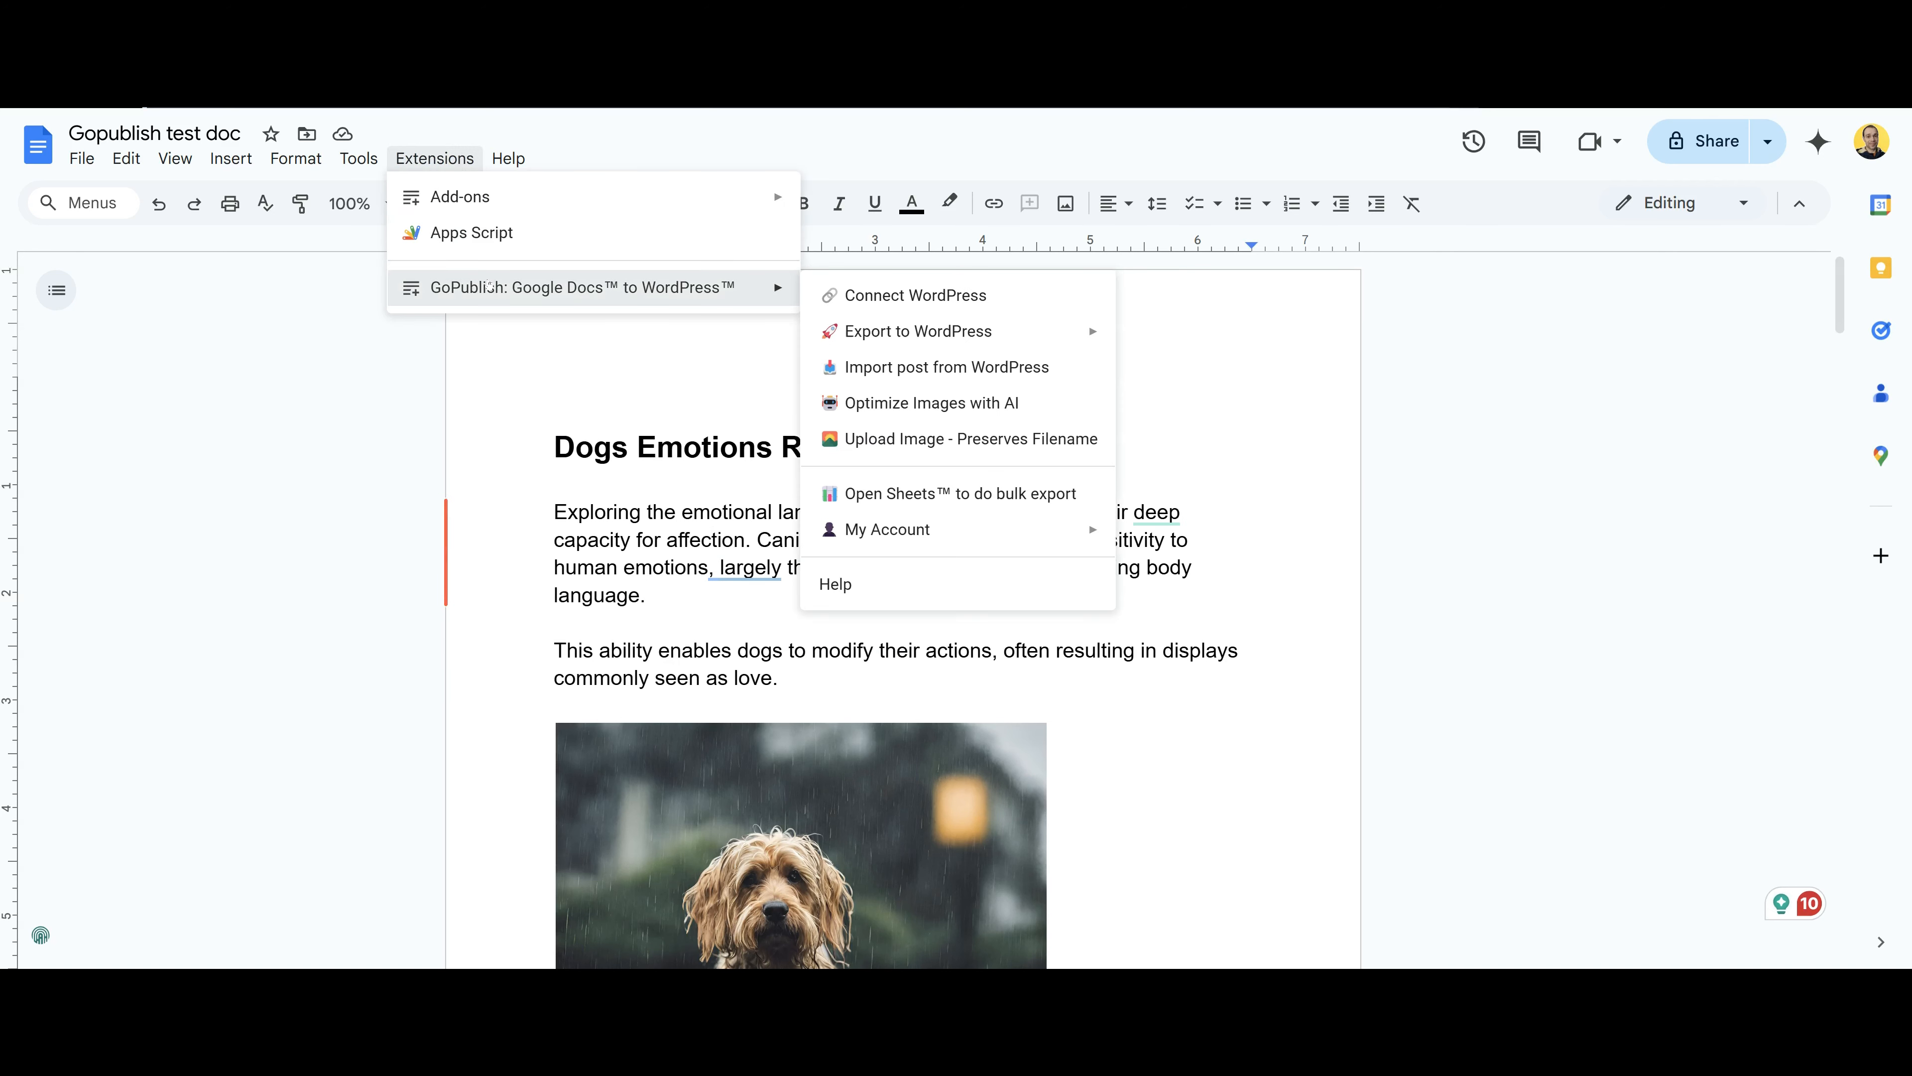
mouse_move(933, 335)
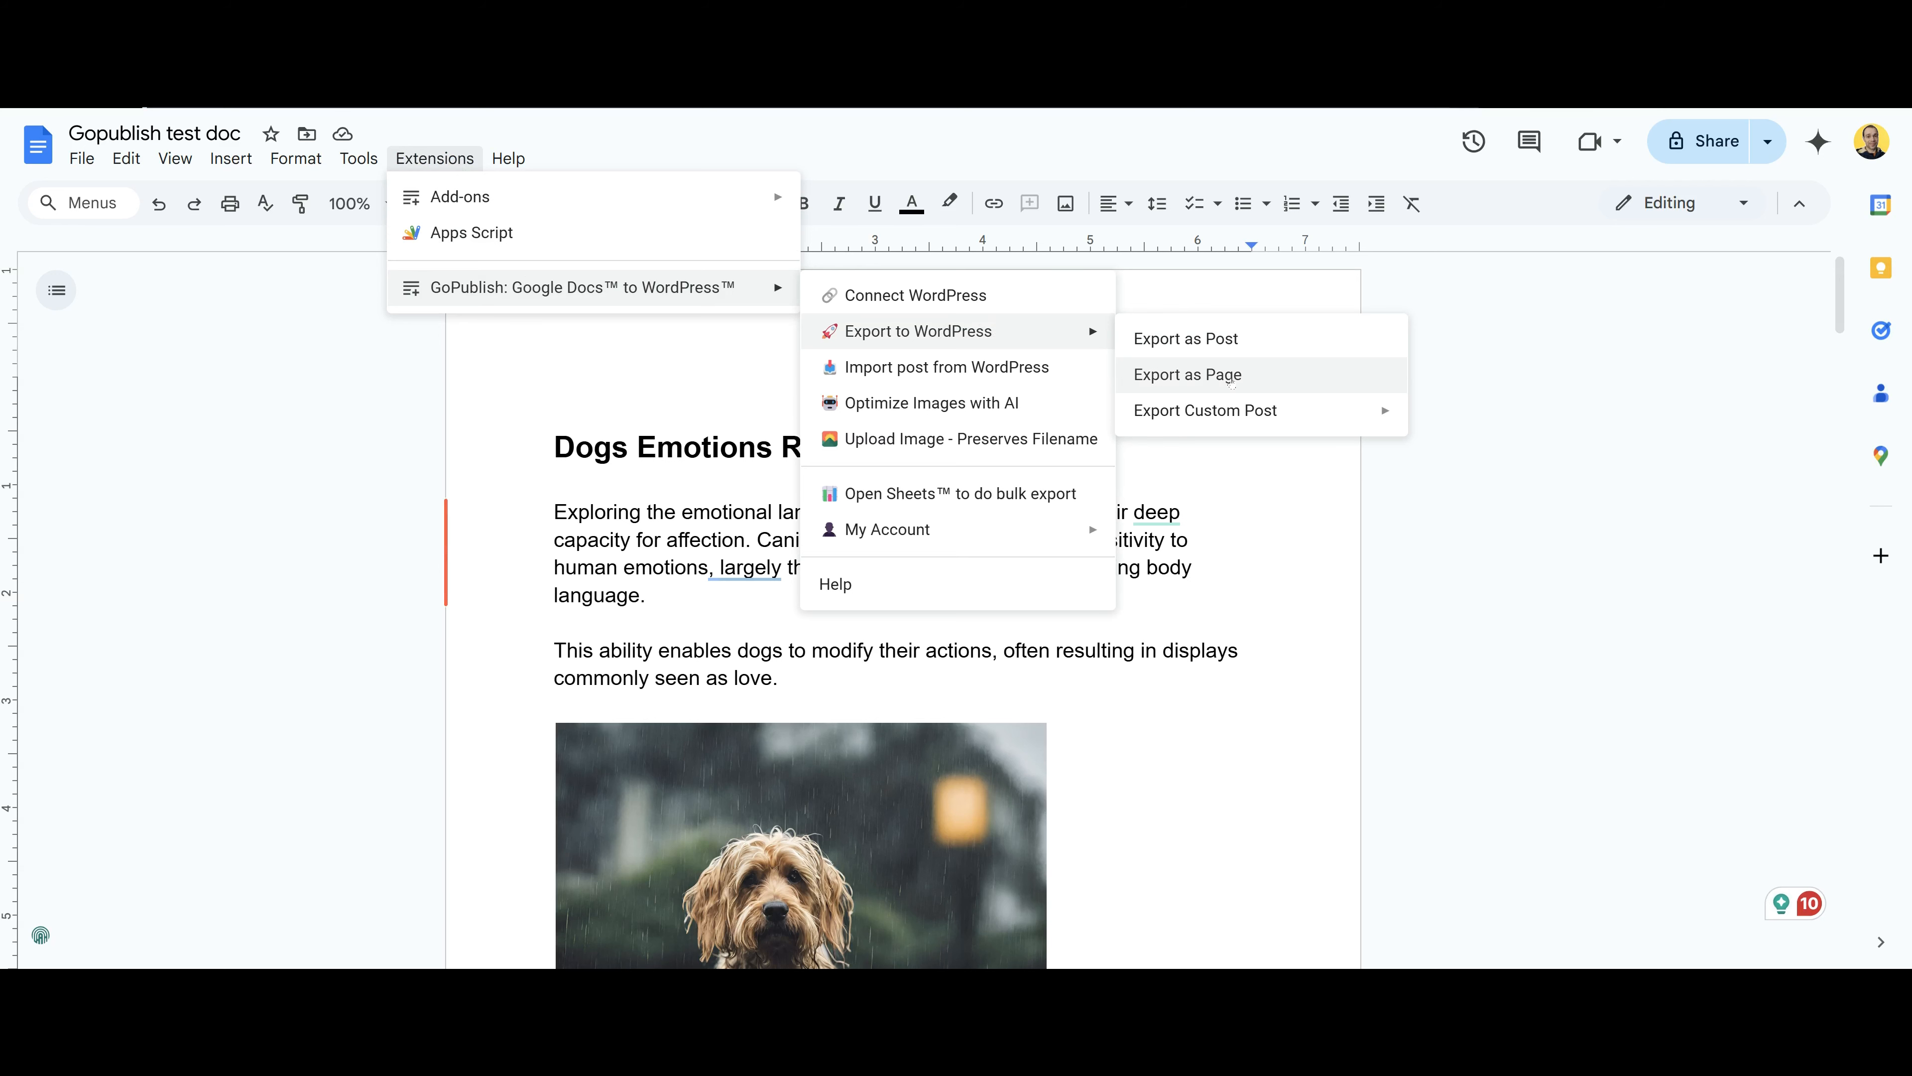
click(1238, 343)
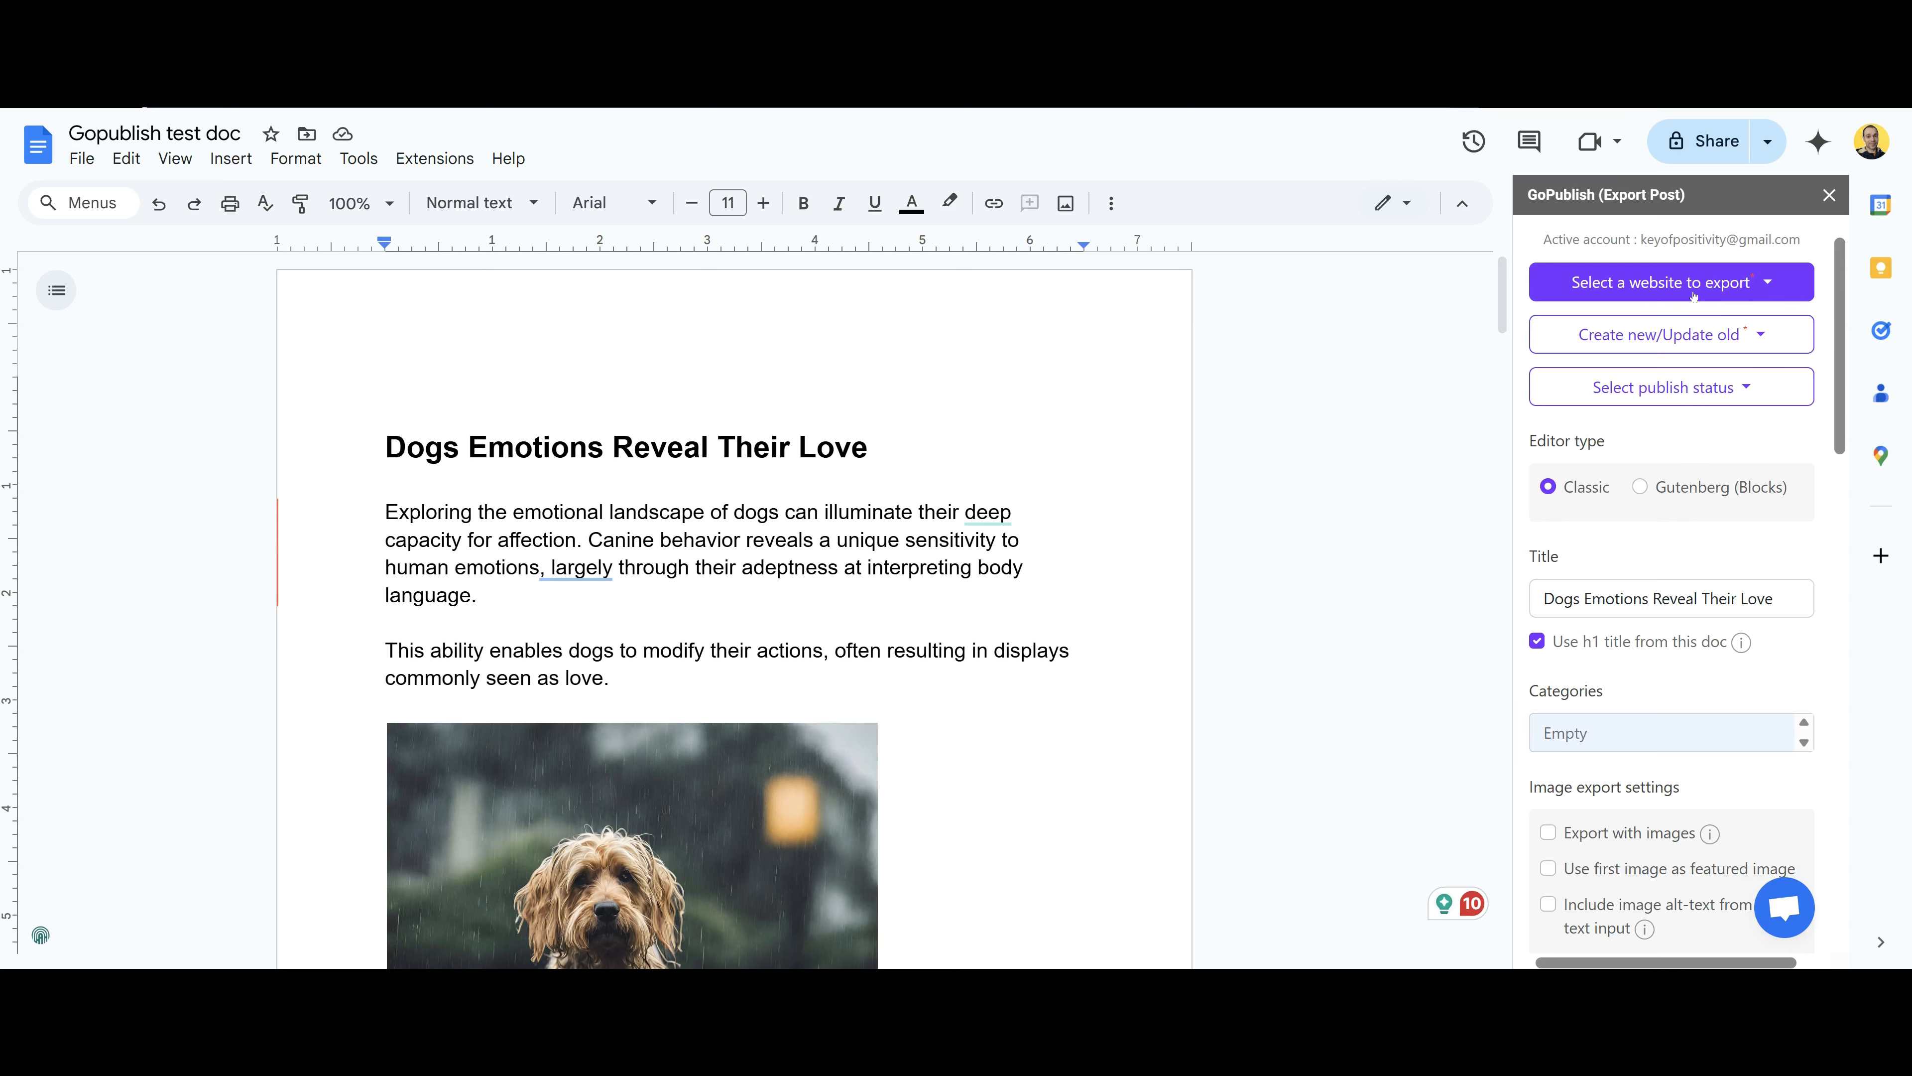
click(1714, 290)
click(1698, 331)
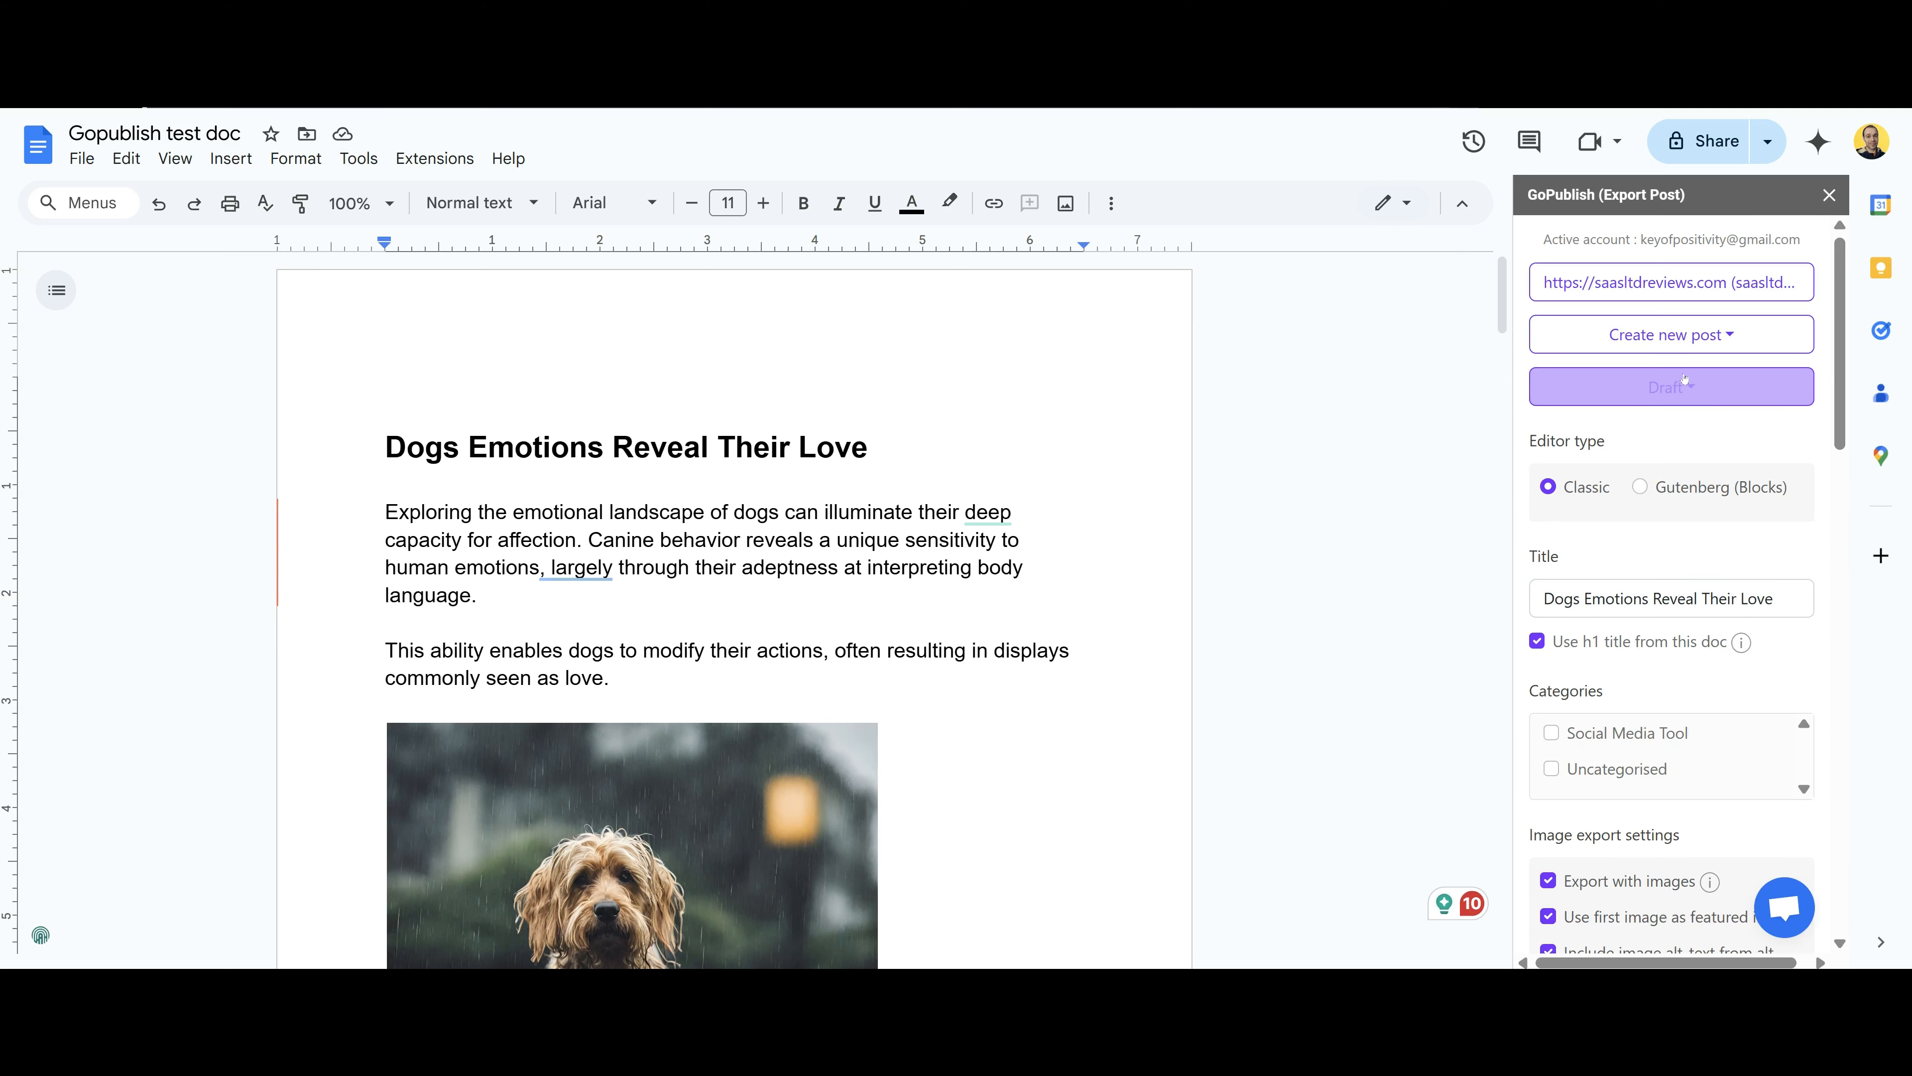
- Choose the Gutenberg (Blocks) editor type and assign the new post to the Uncategorised category
click(1730, 339)
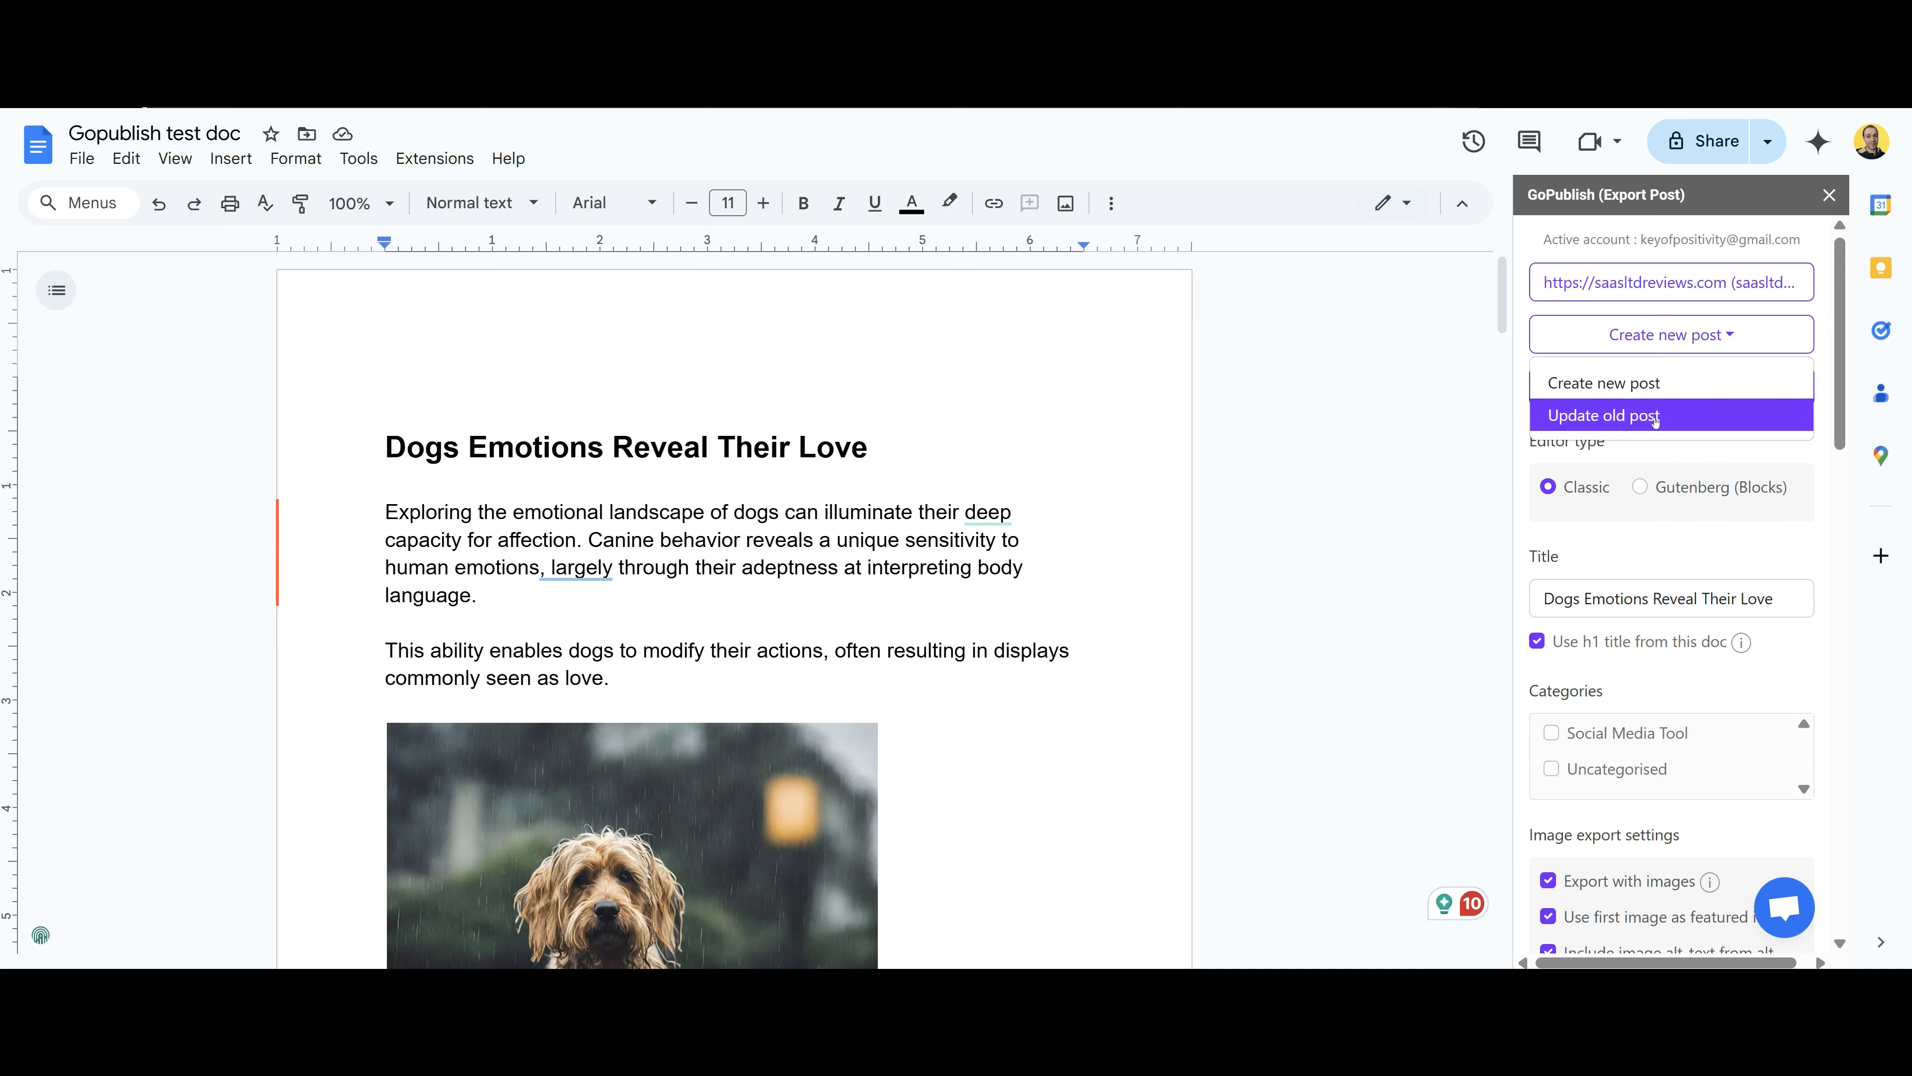
click(1619, 463)
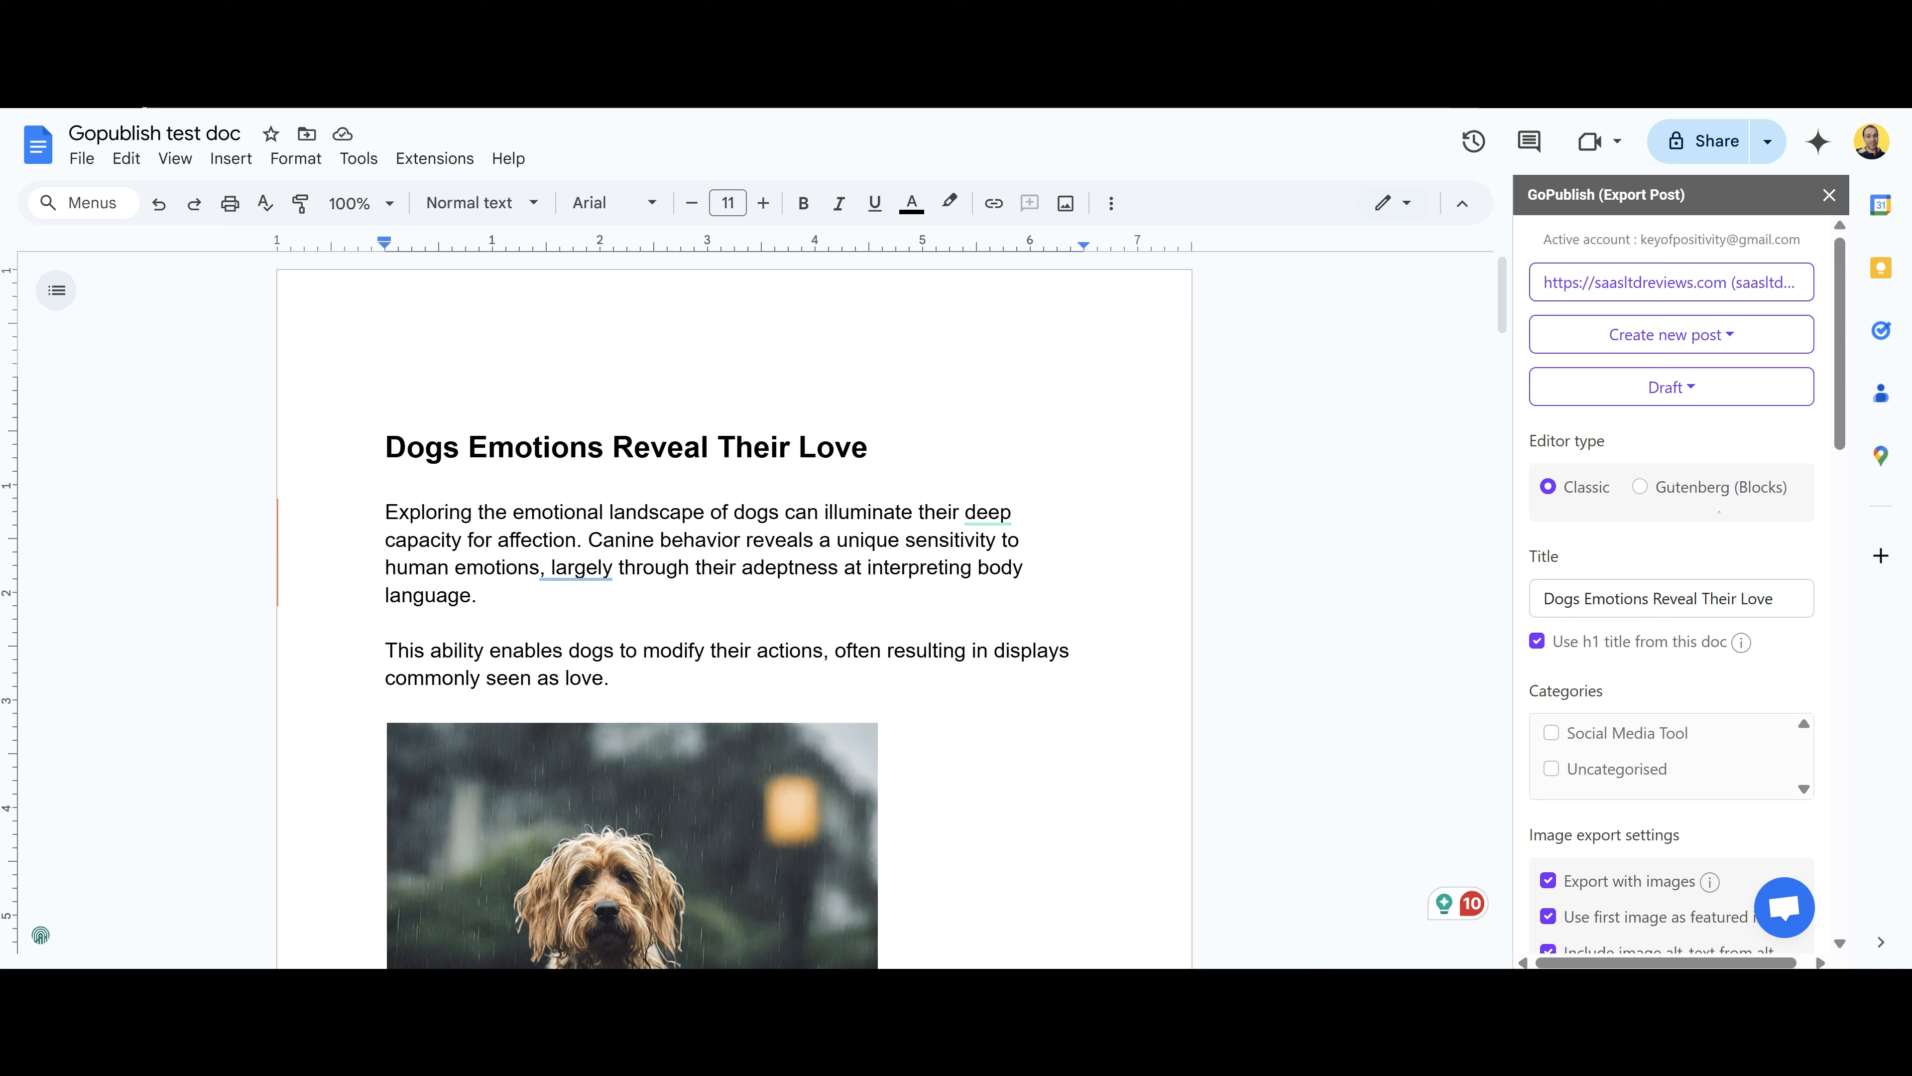
click(1641, 487)
scroll(1670, 673, down, 3)
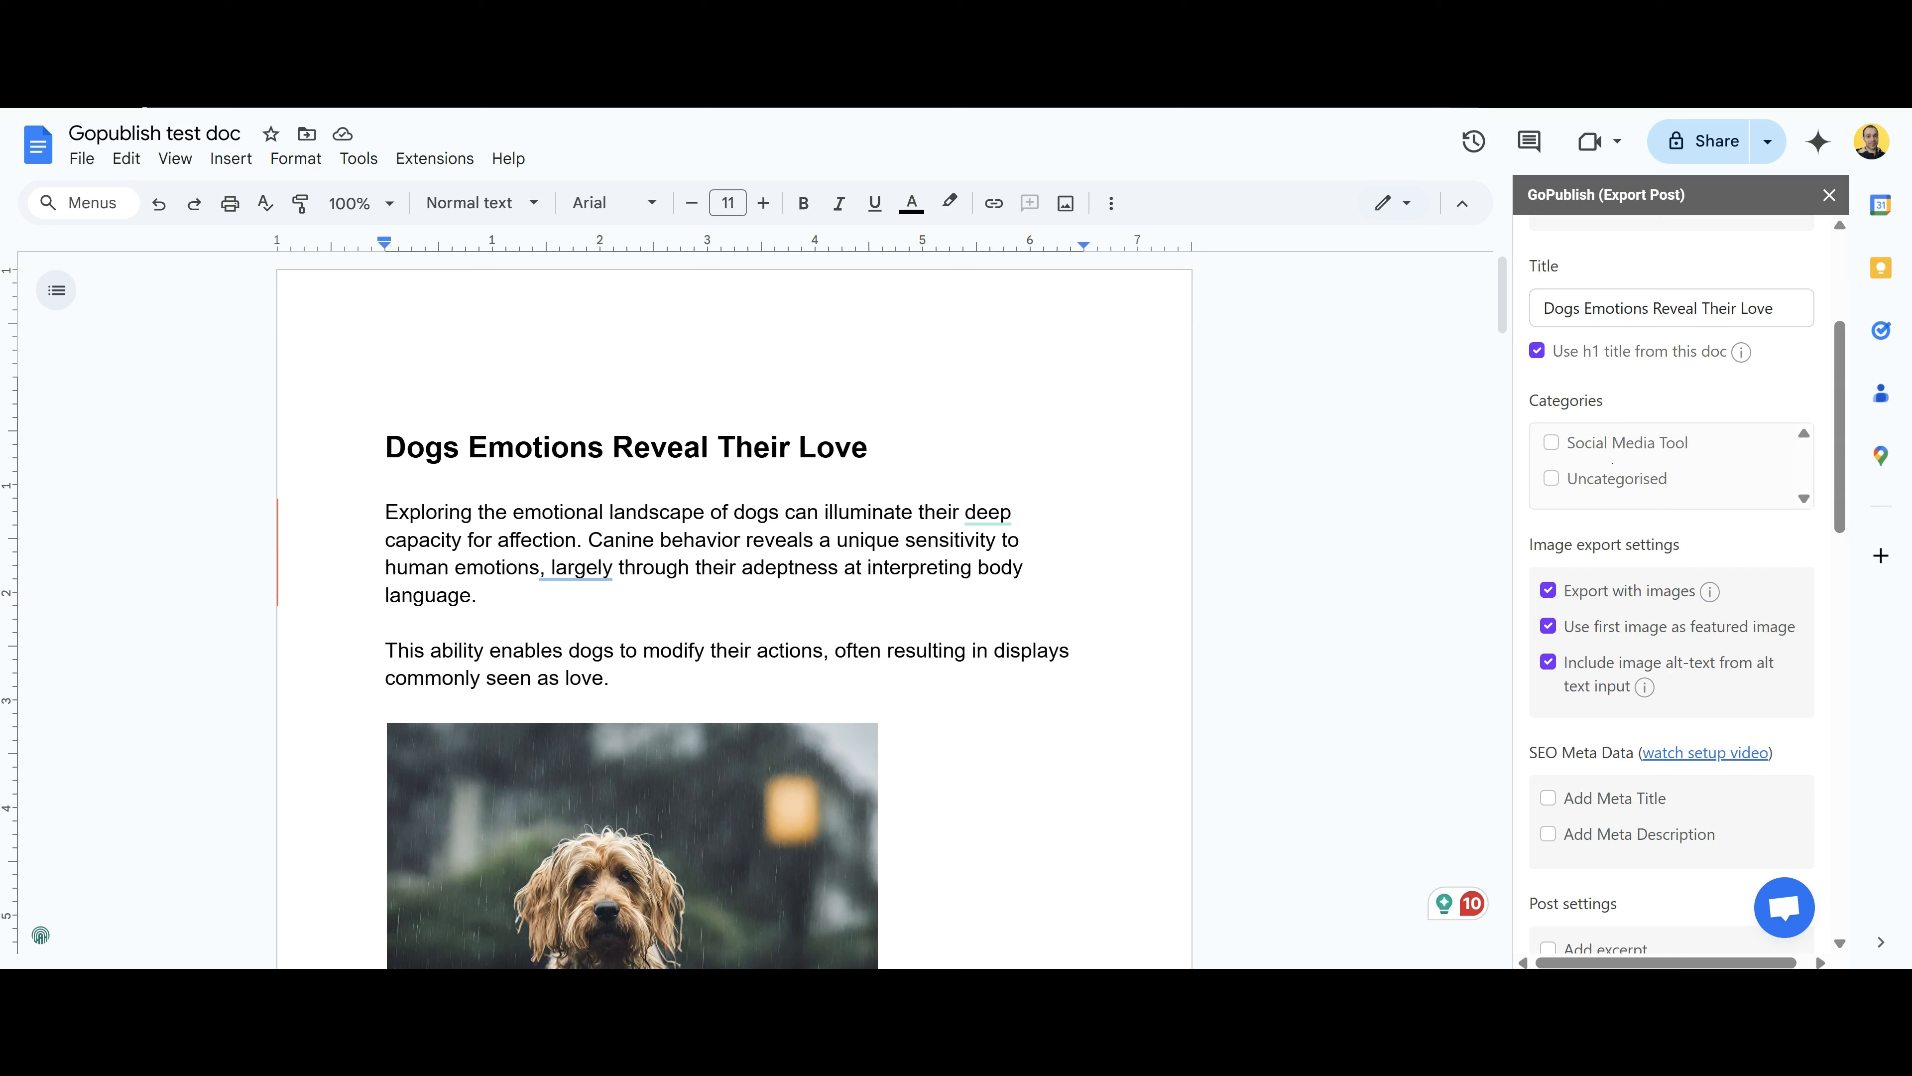
click(1551, 479)
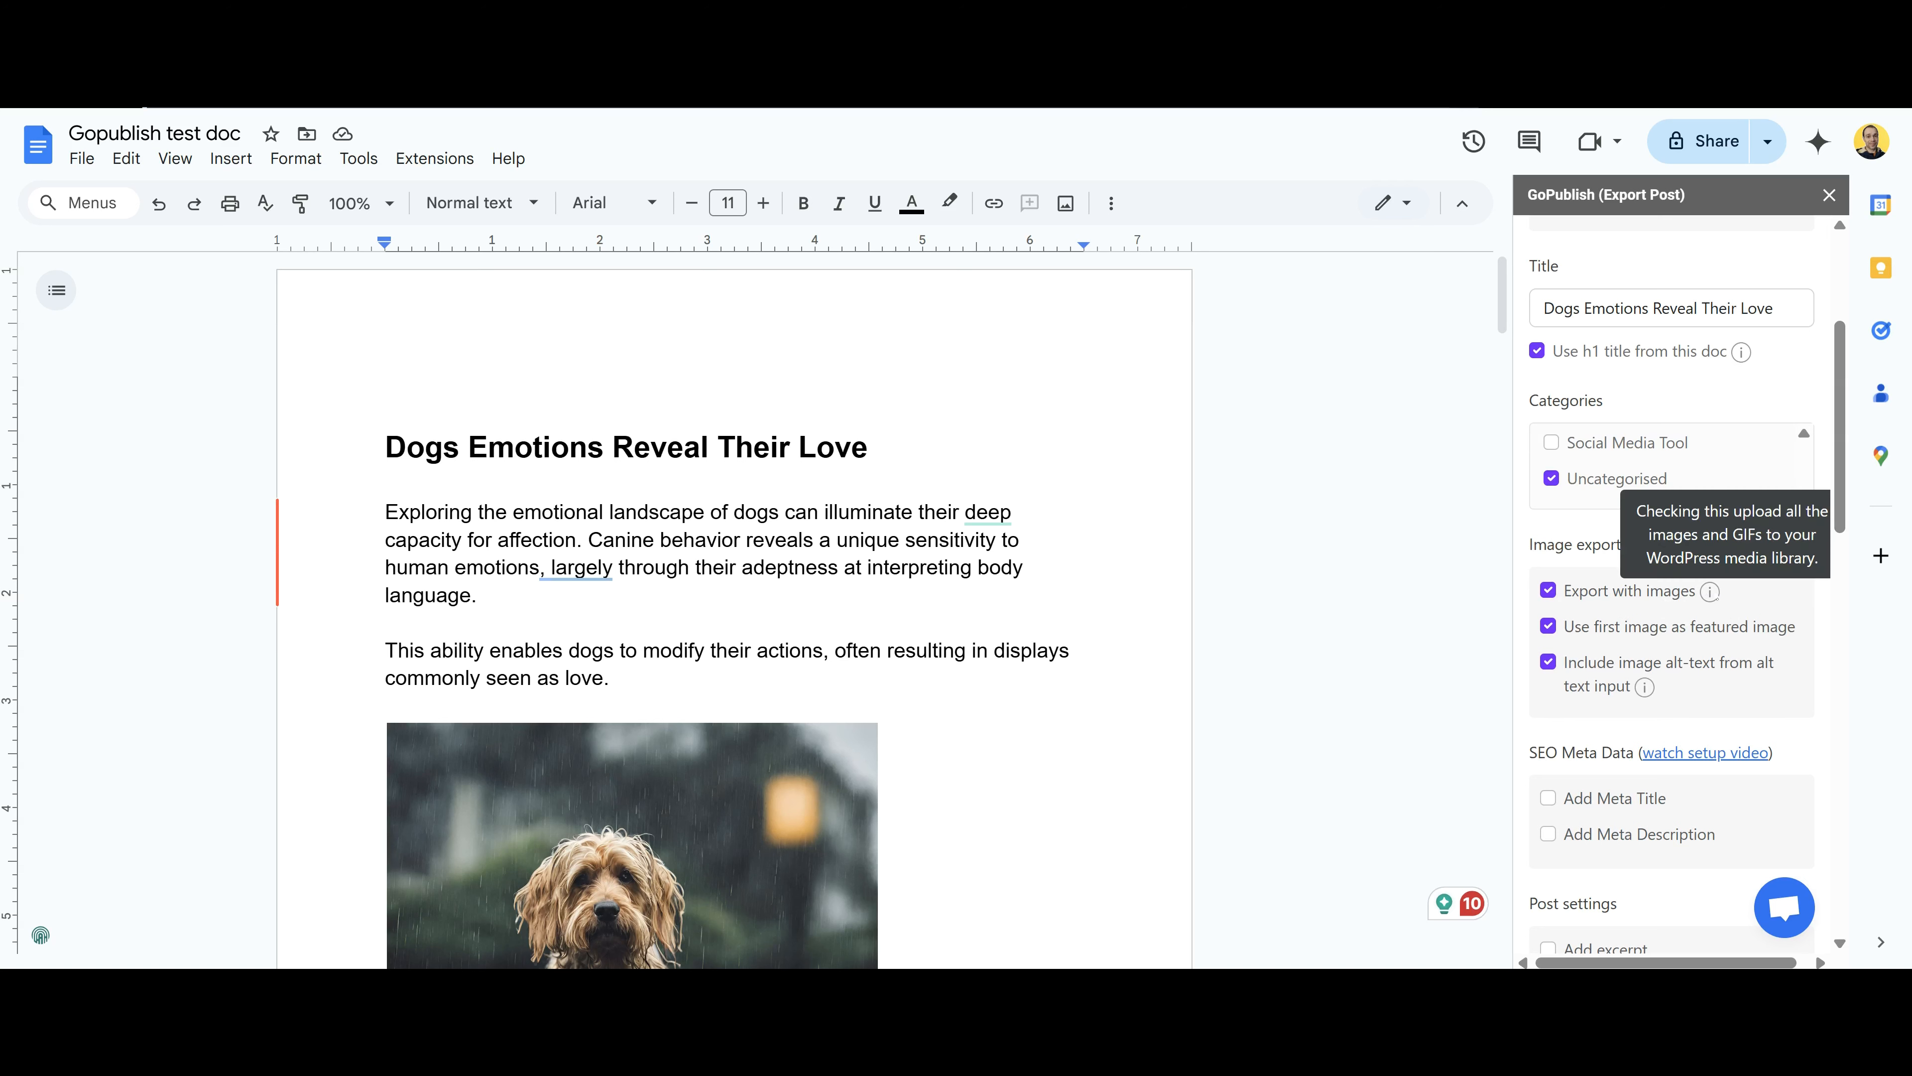
- Turn off using the first image as the featured image in the image export settings
mouse_move(1711, 592)
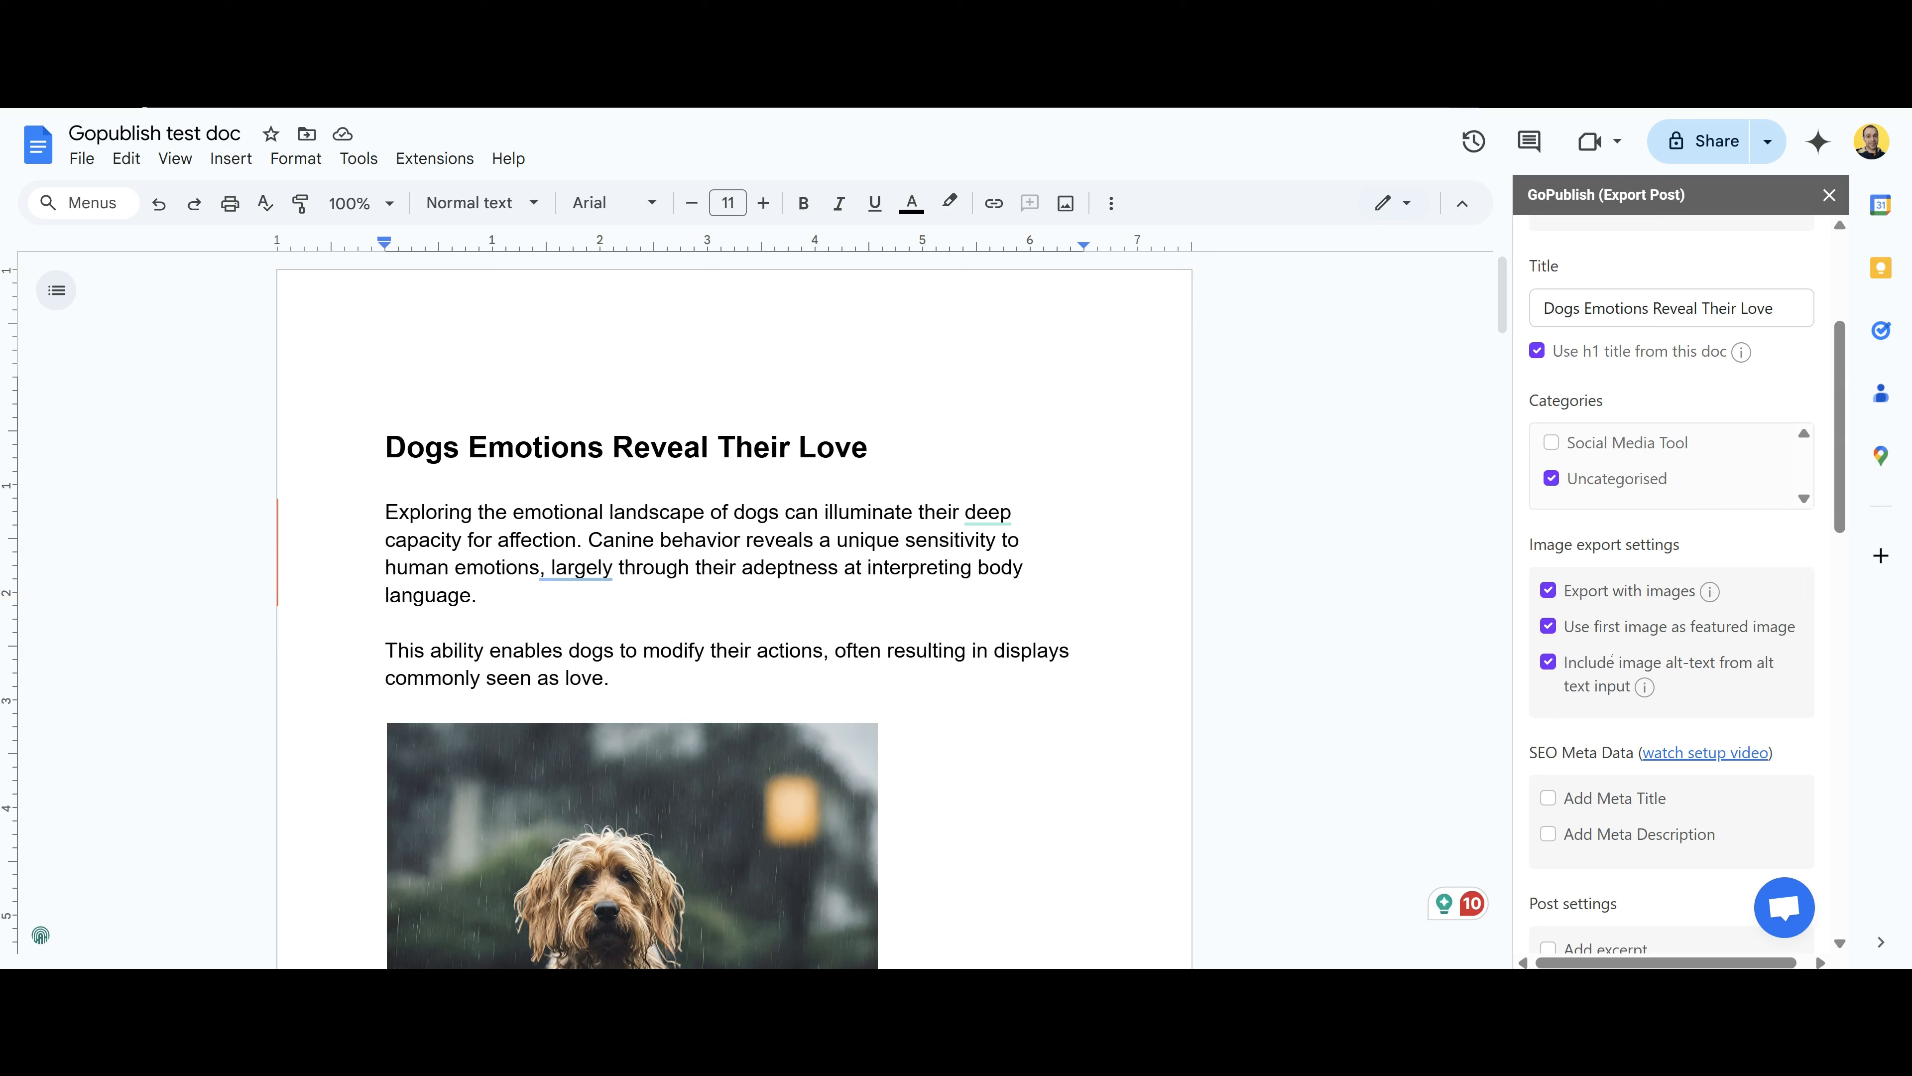
click(1548, 626)
scroll(753, 766, down, 4)
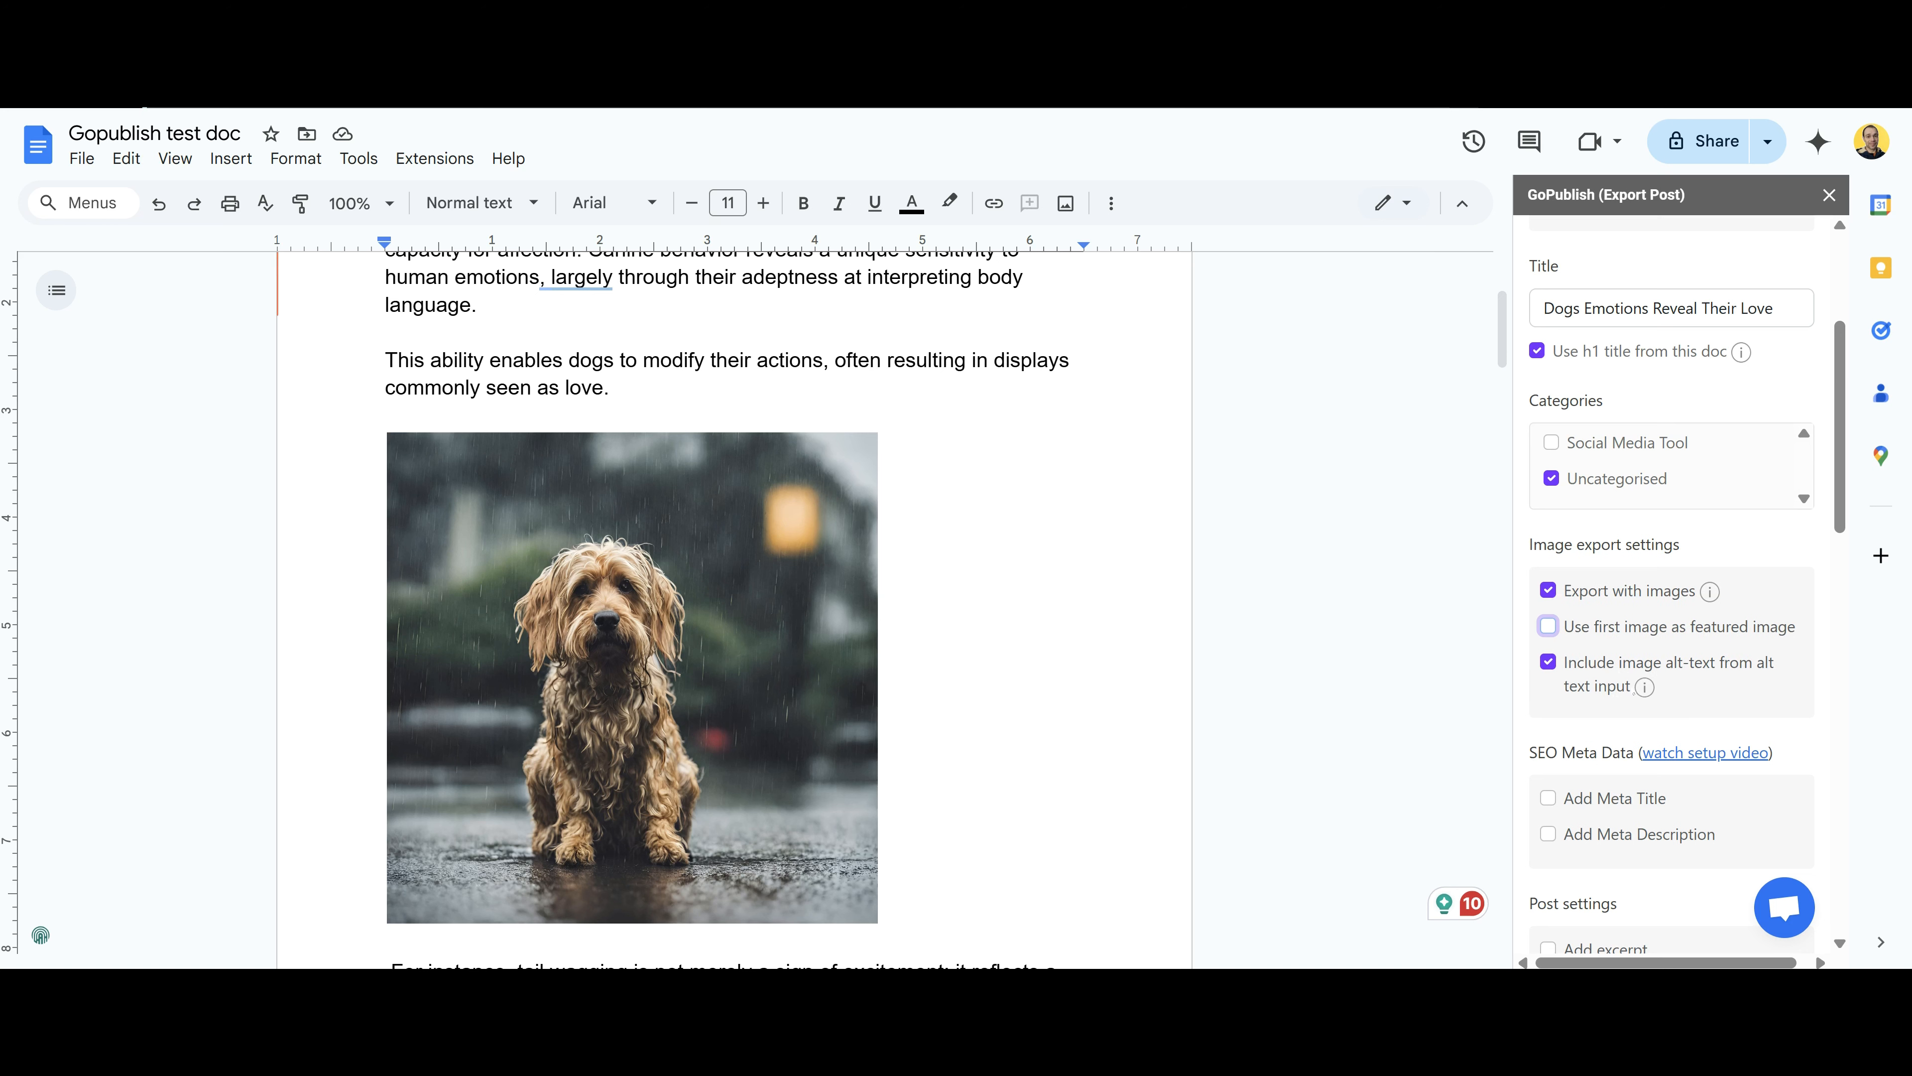
mouse_move(1647, 687)
- Add an SEO meta title and a meta description to the post, generating both with AI
scroll(1678, 532, down, 4)
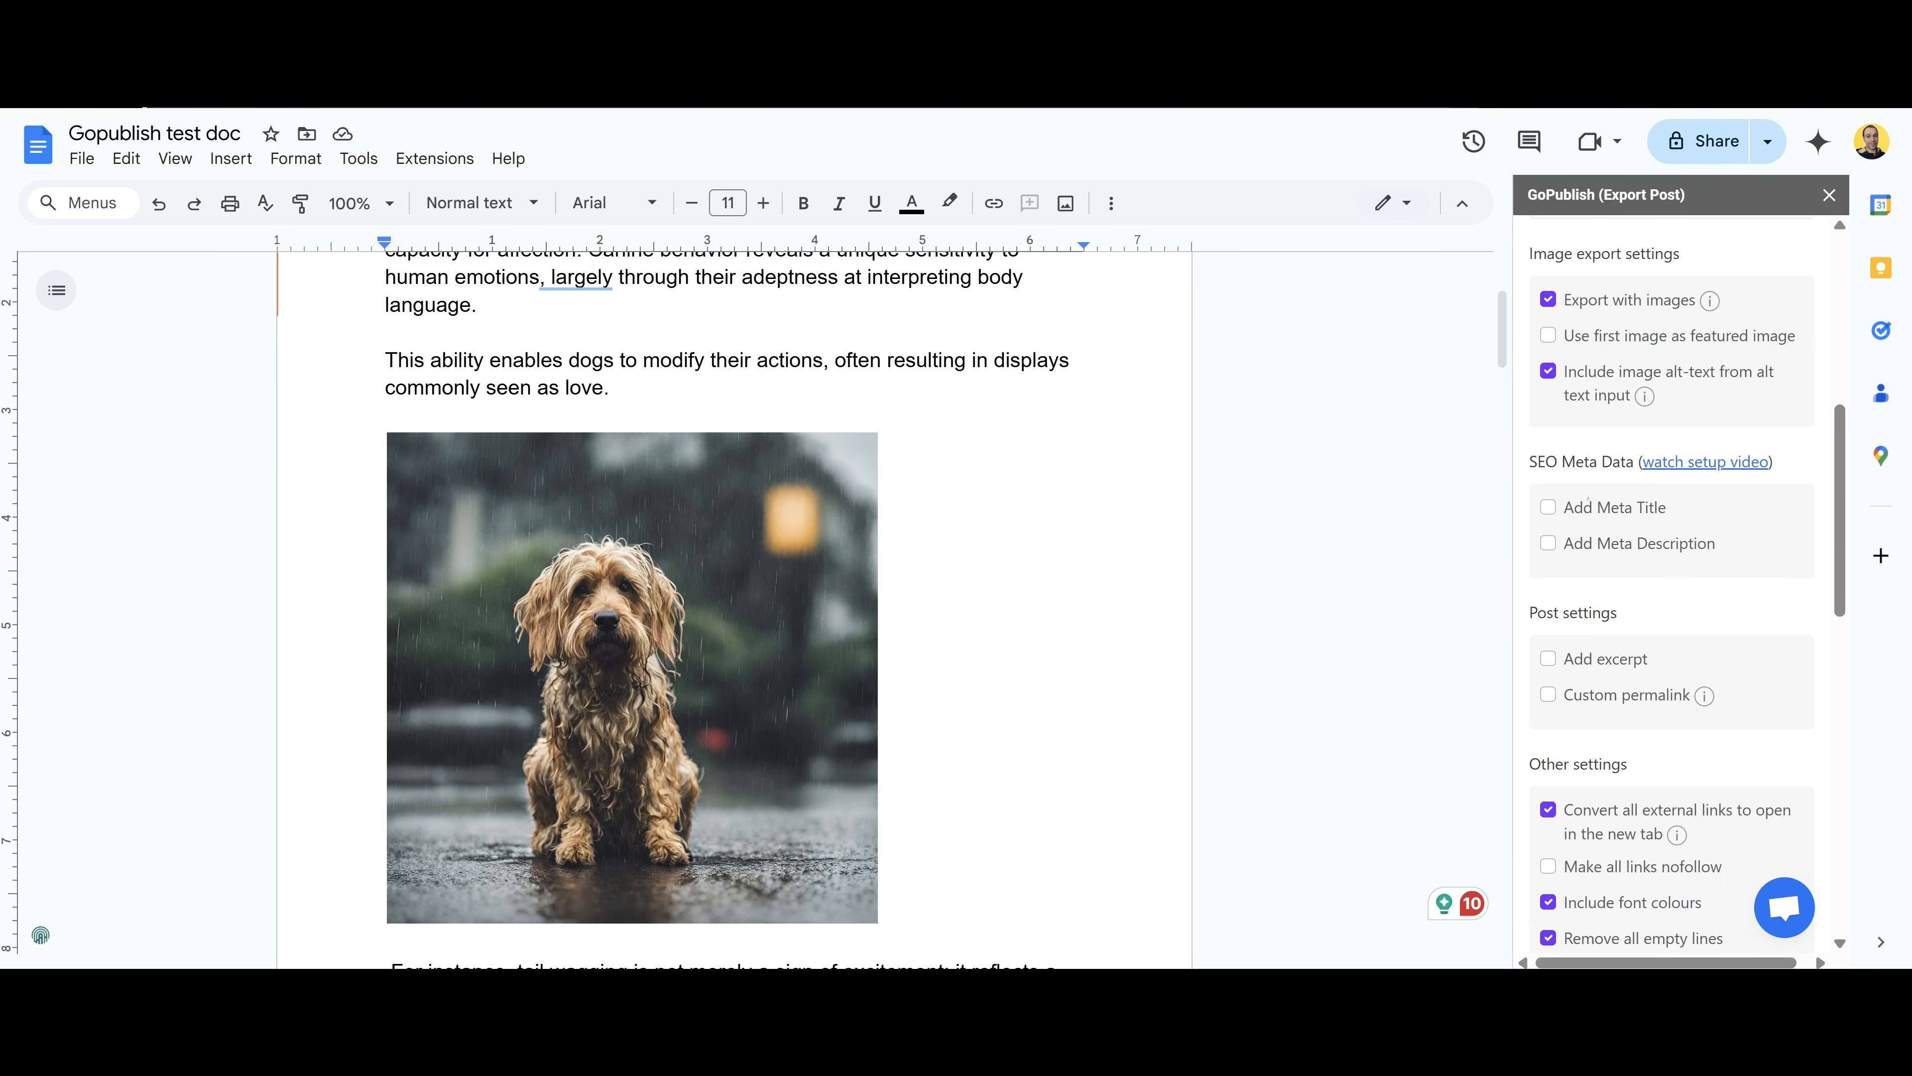
click(1548, 507)
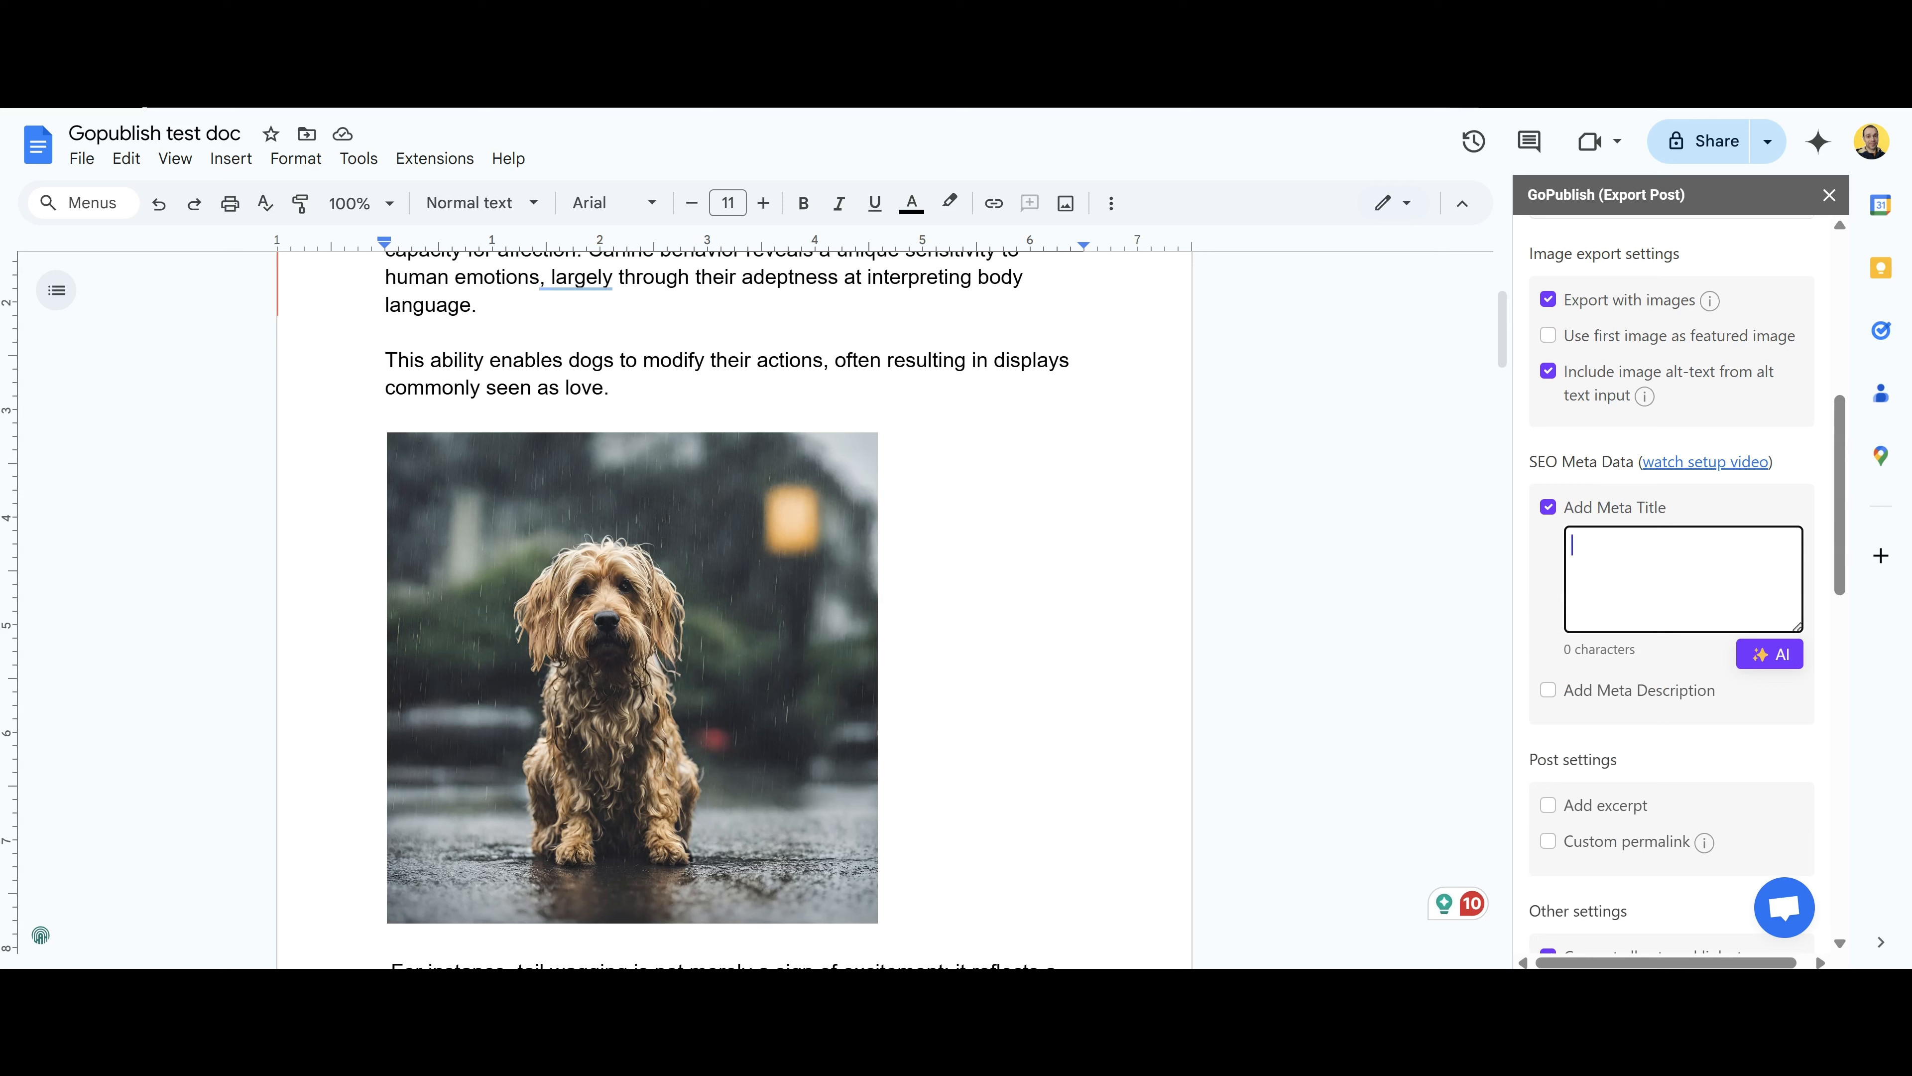
click(1771, 656)
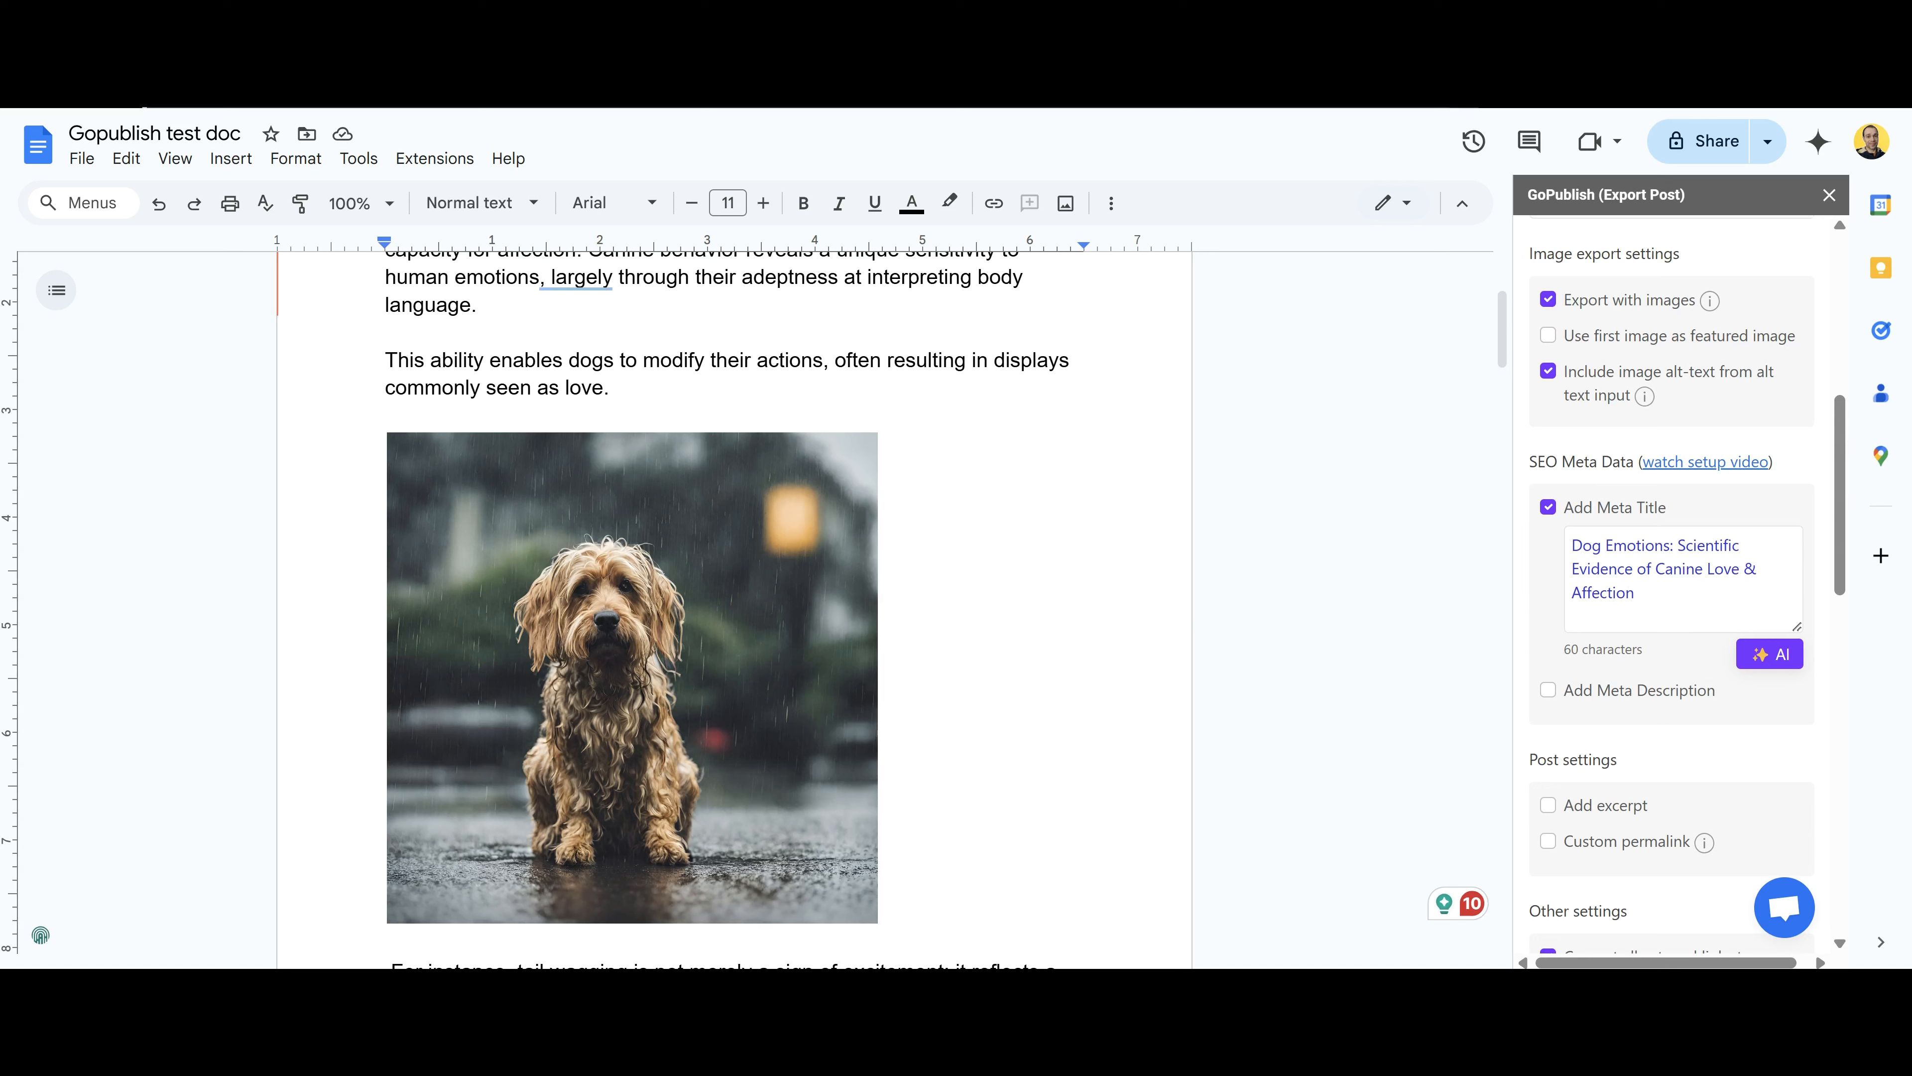
click(1549, 692)
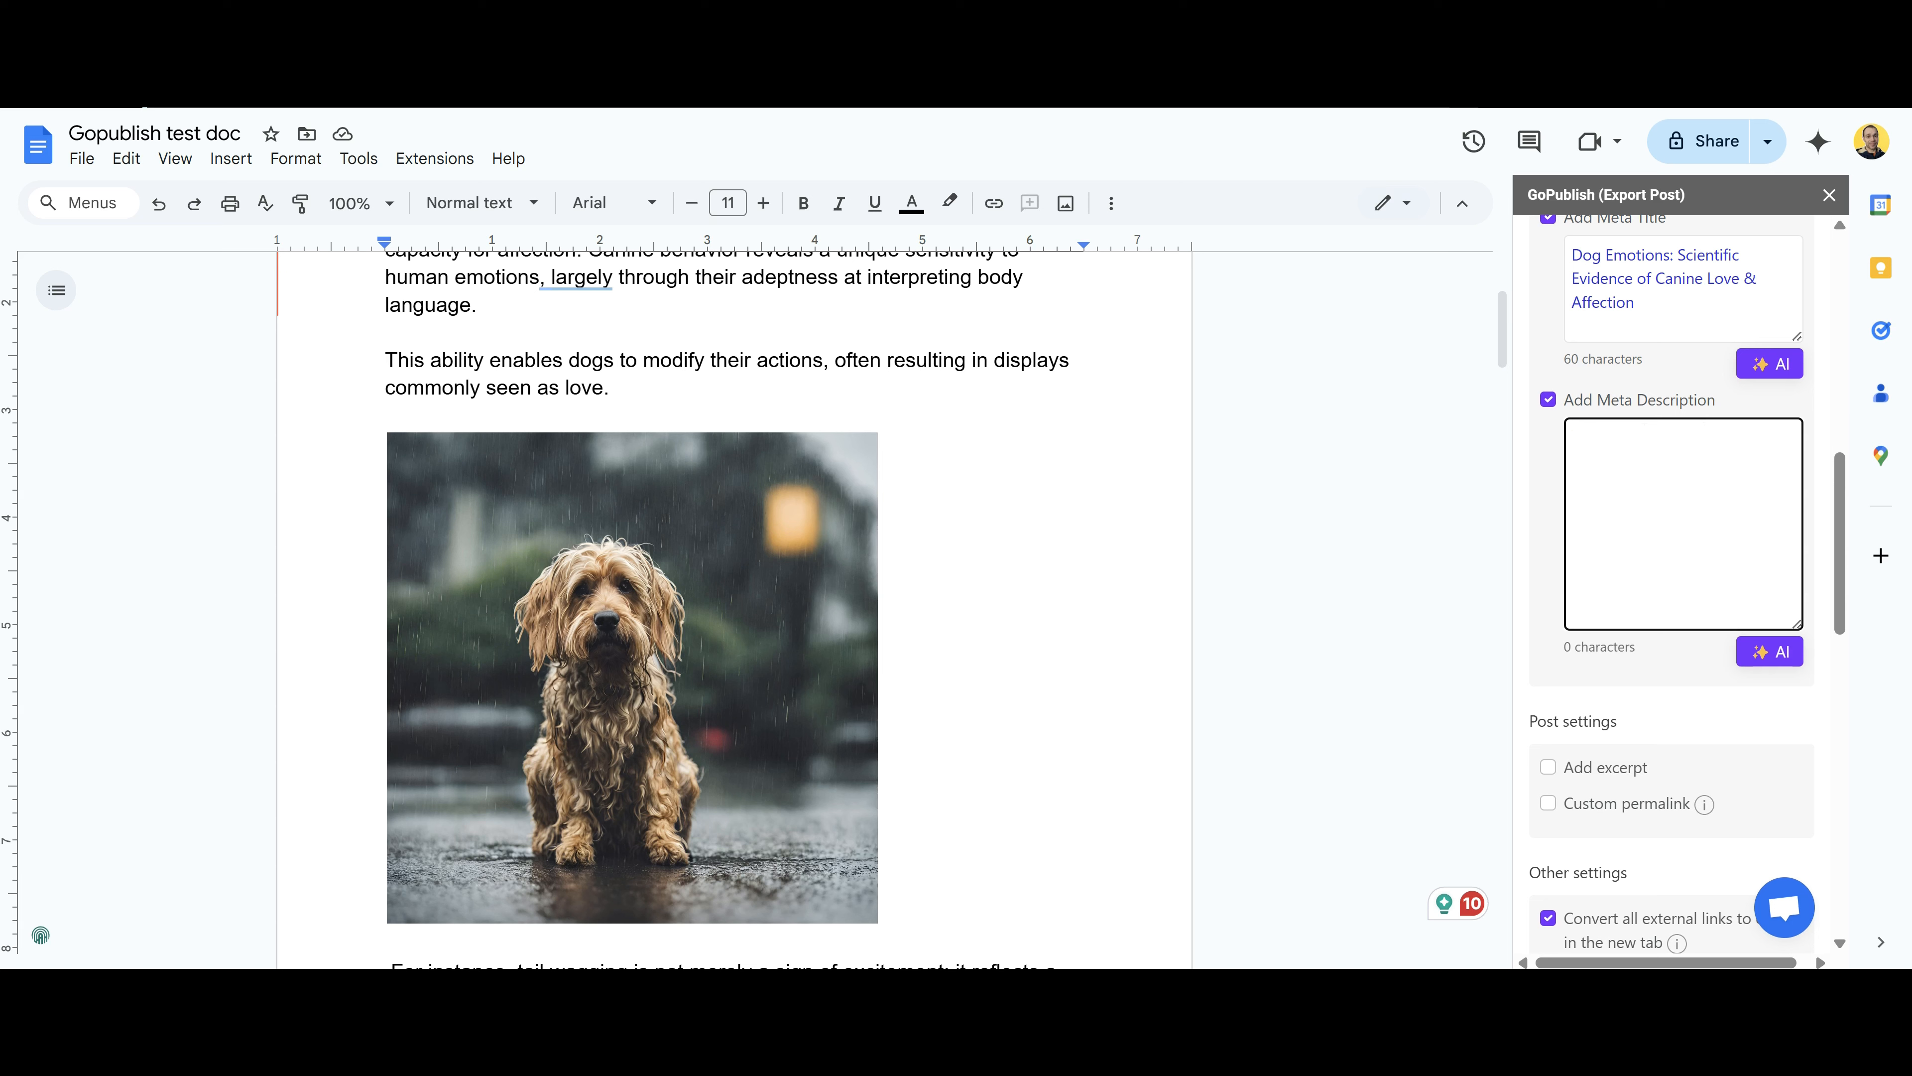
click(1769, 652)
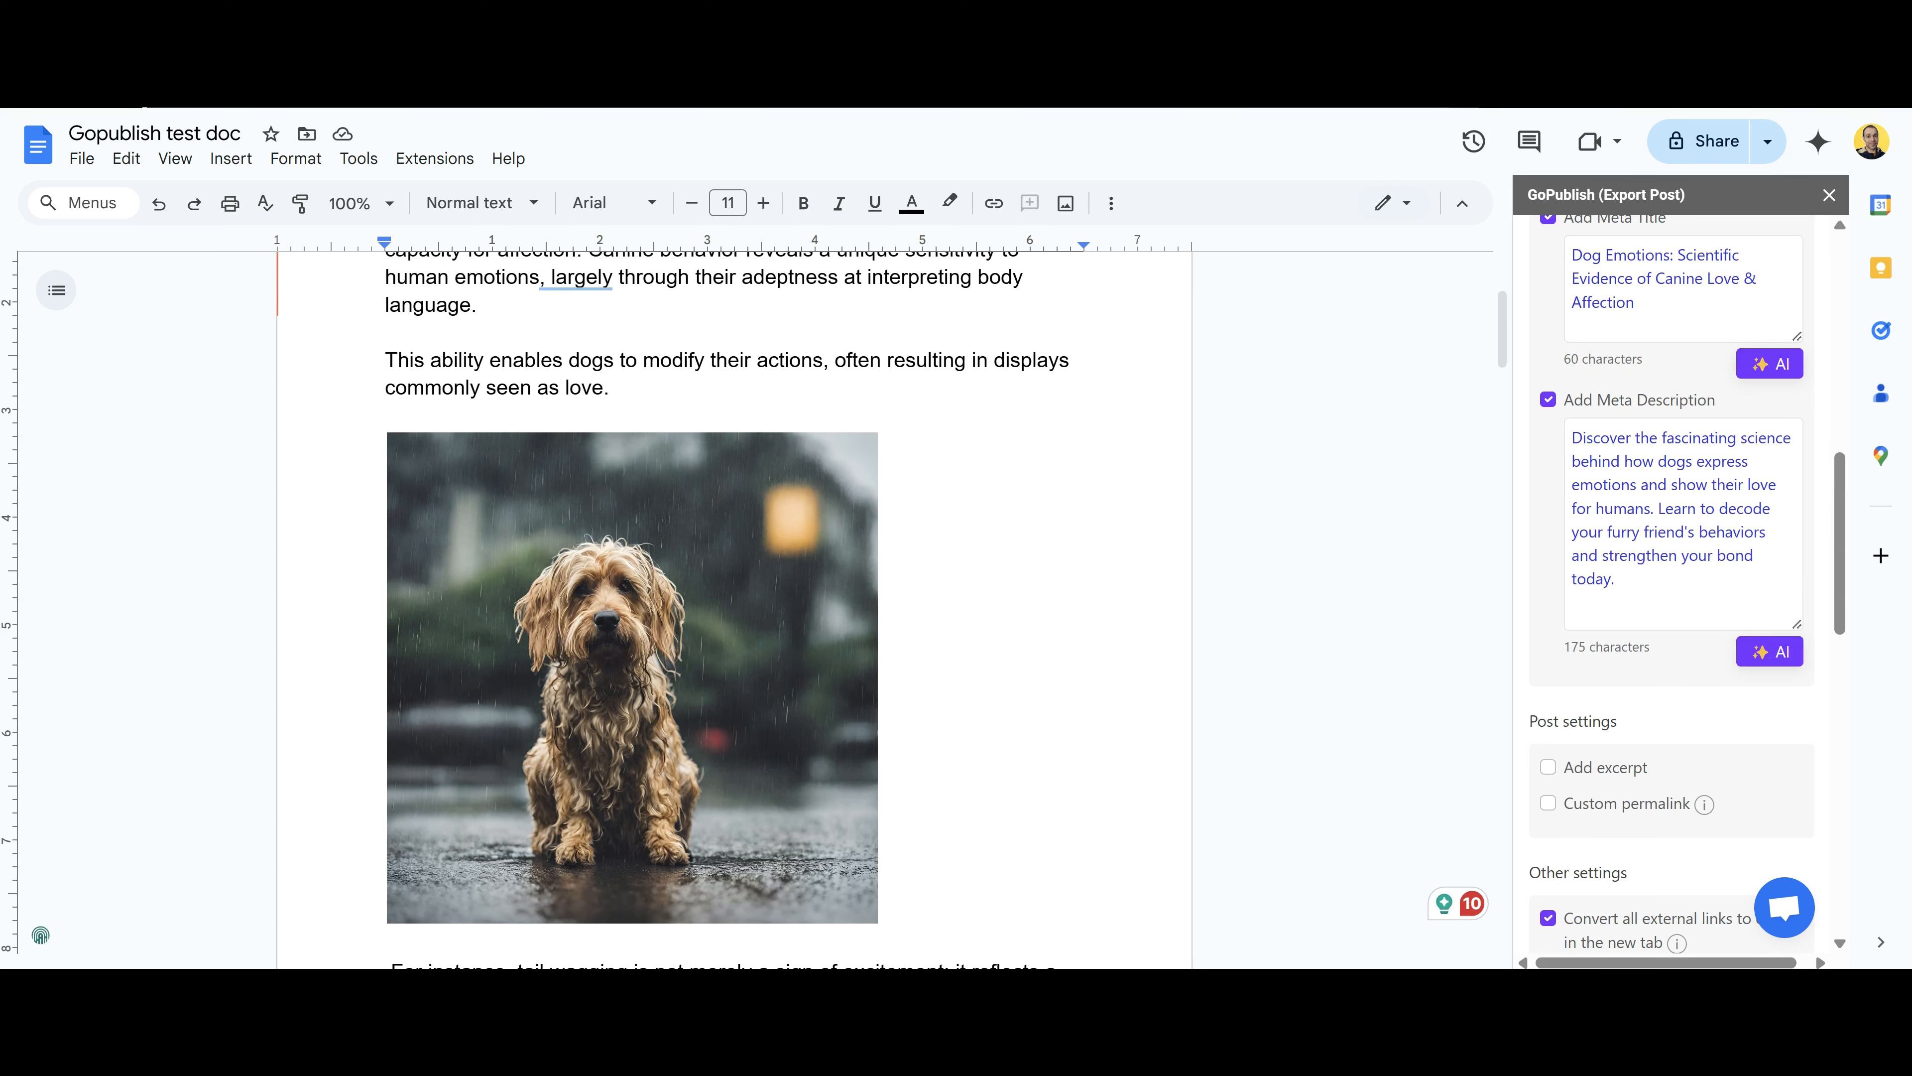
- Enable the excerpt and the custom permalink in the post settings, and review the other export settings
scroll(1671, 572, down, 4)
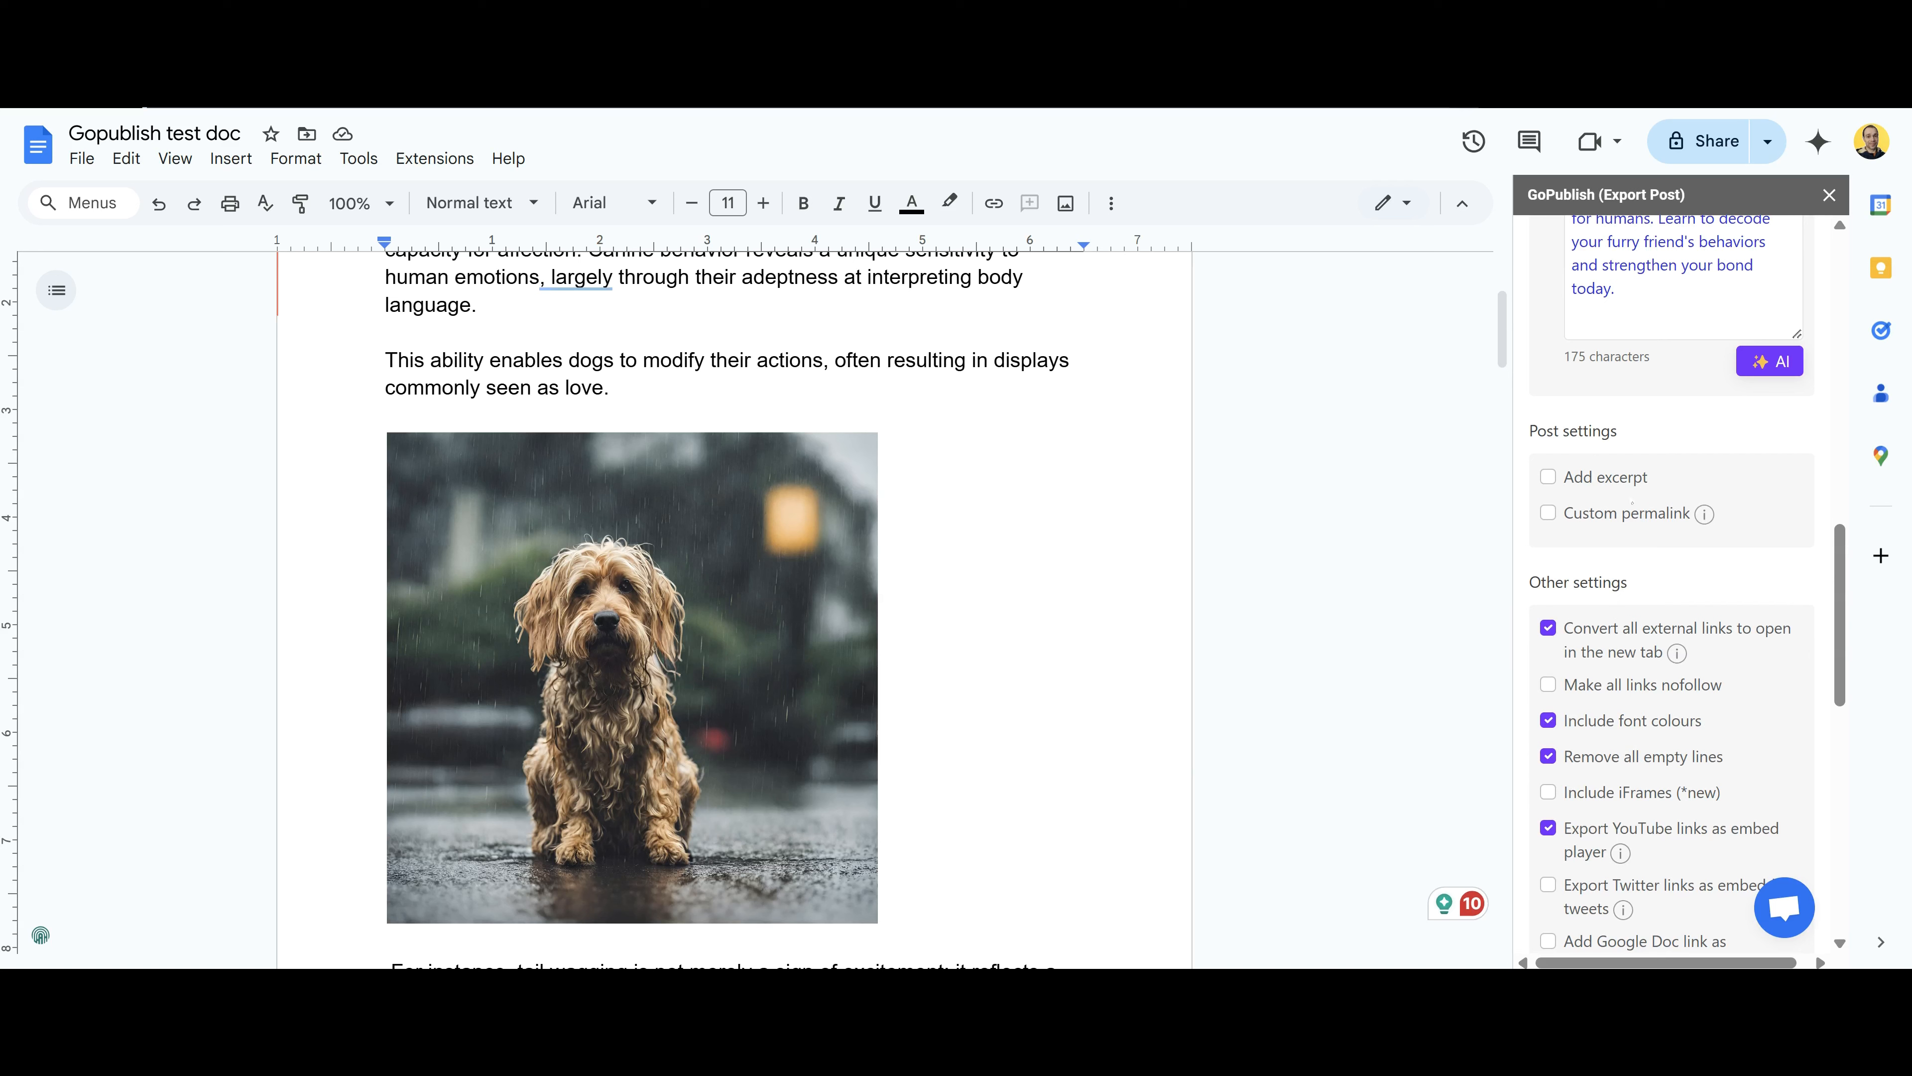
click(1627, 478)
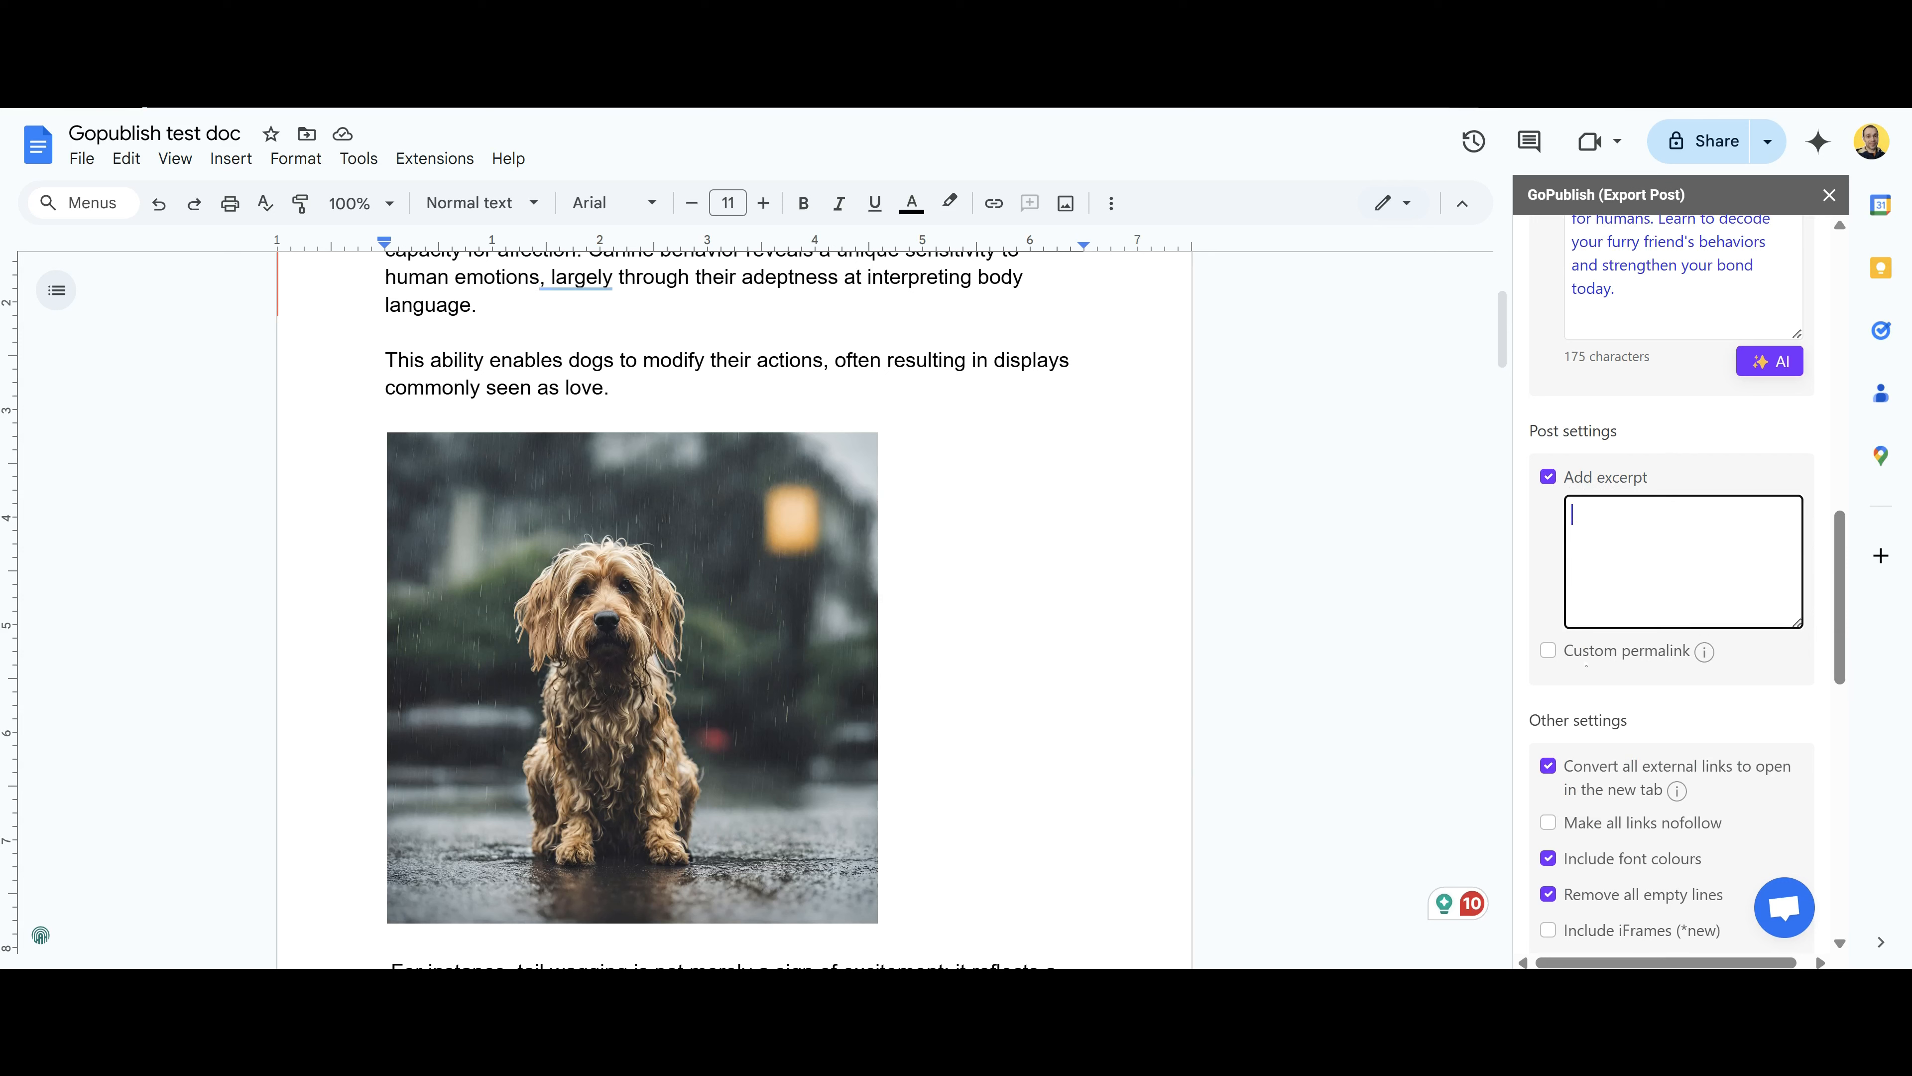
click(1548, 651)
mouse_move(1708, 659)
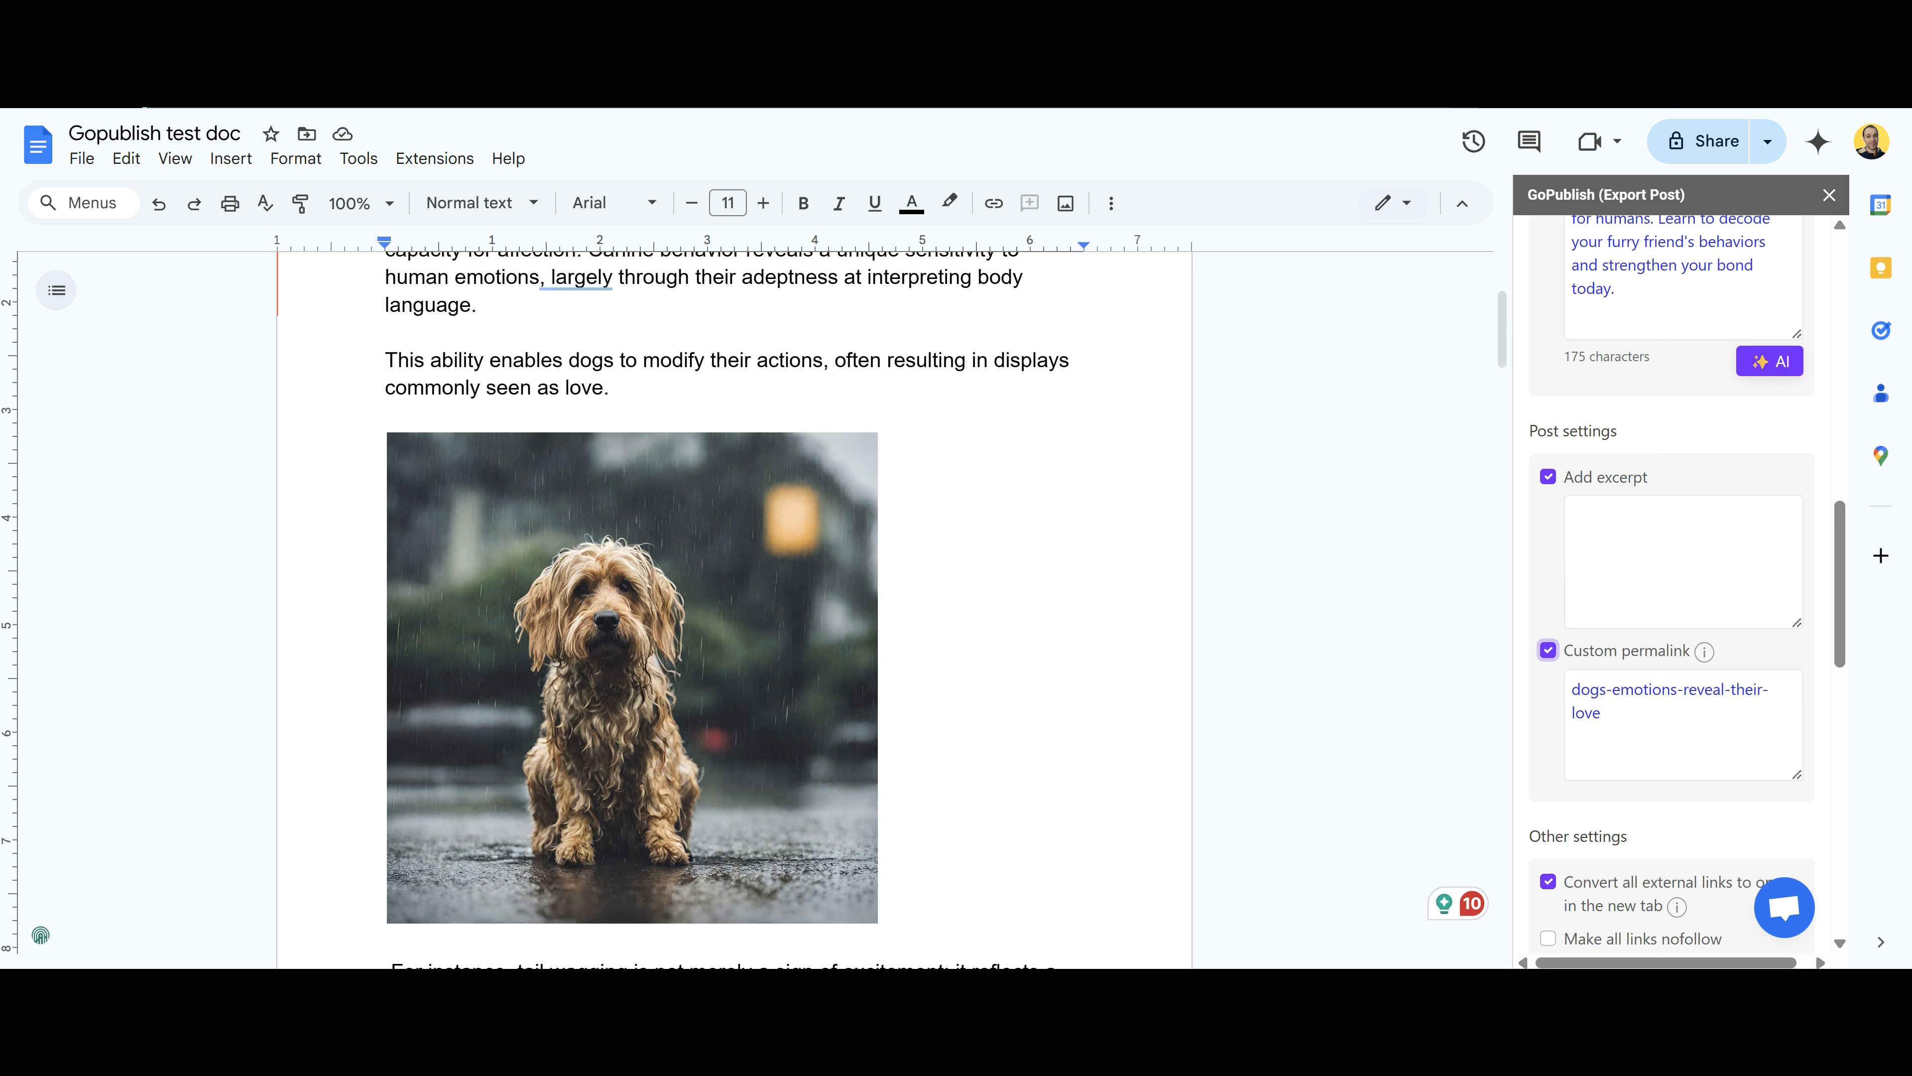
scroll(1672, 602, down, 7)
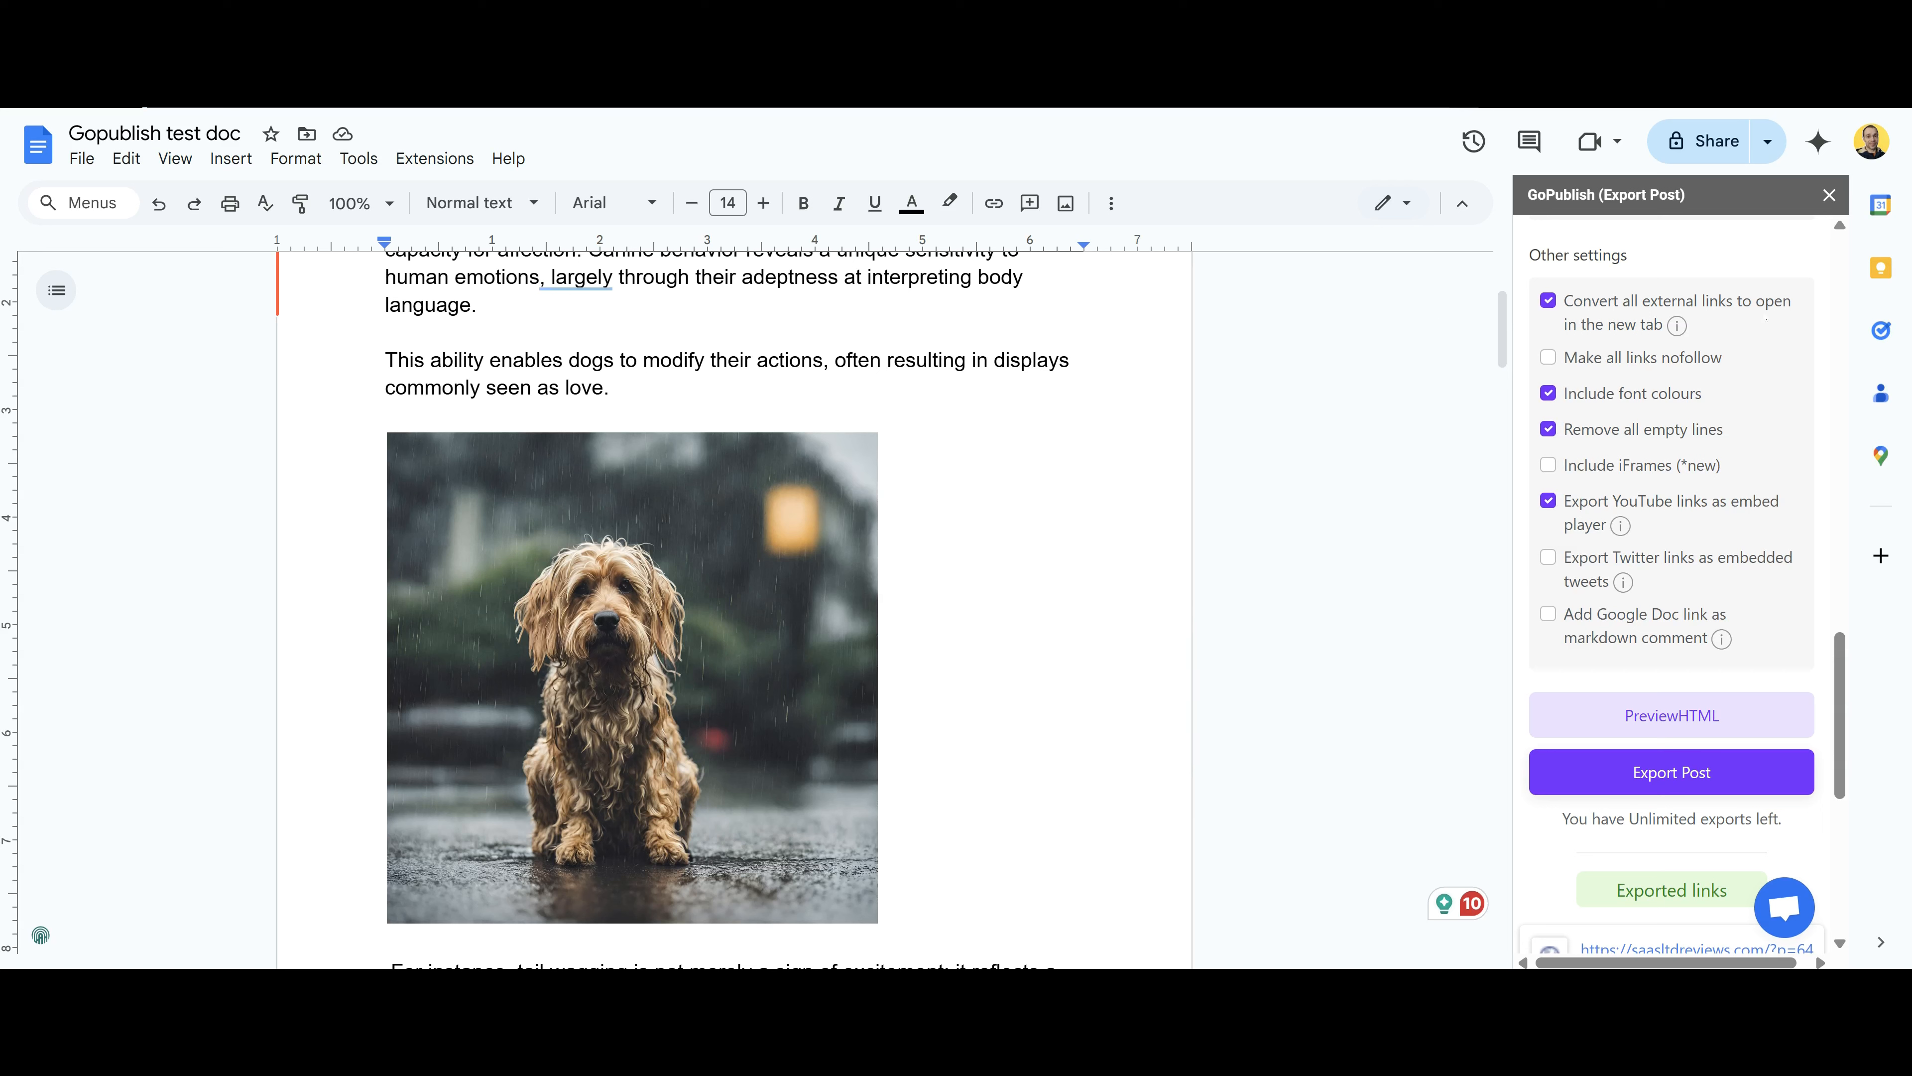
double_click(675, 360)
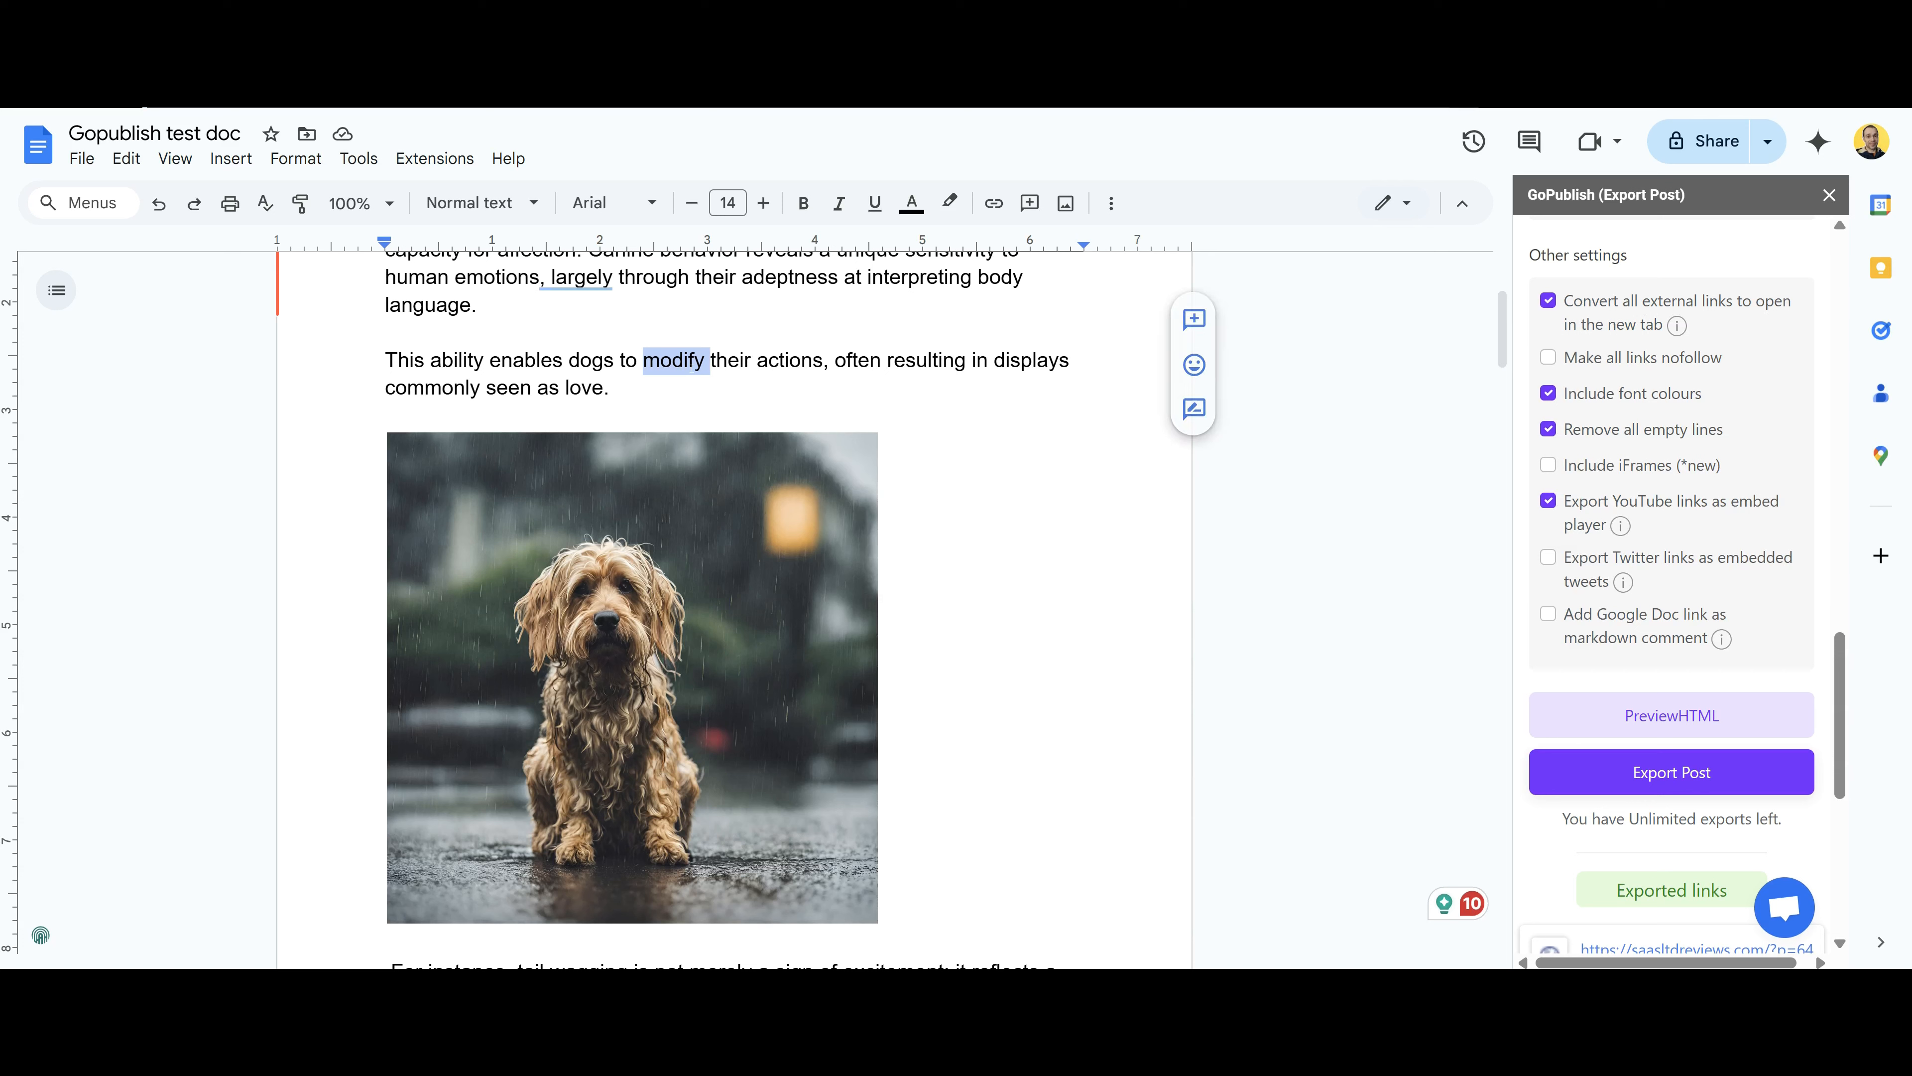
right_click(675, 362)
click(751, 710)
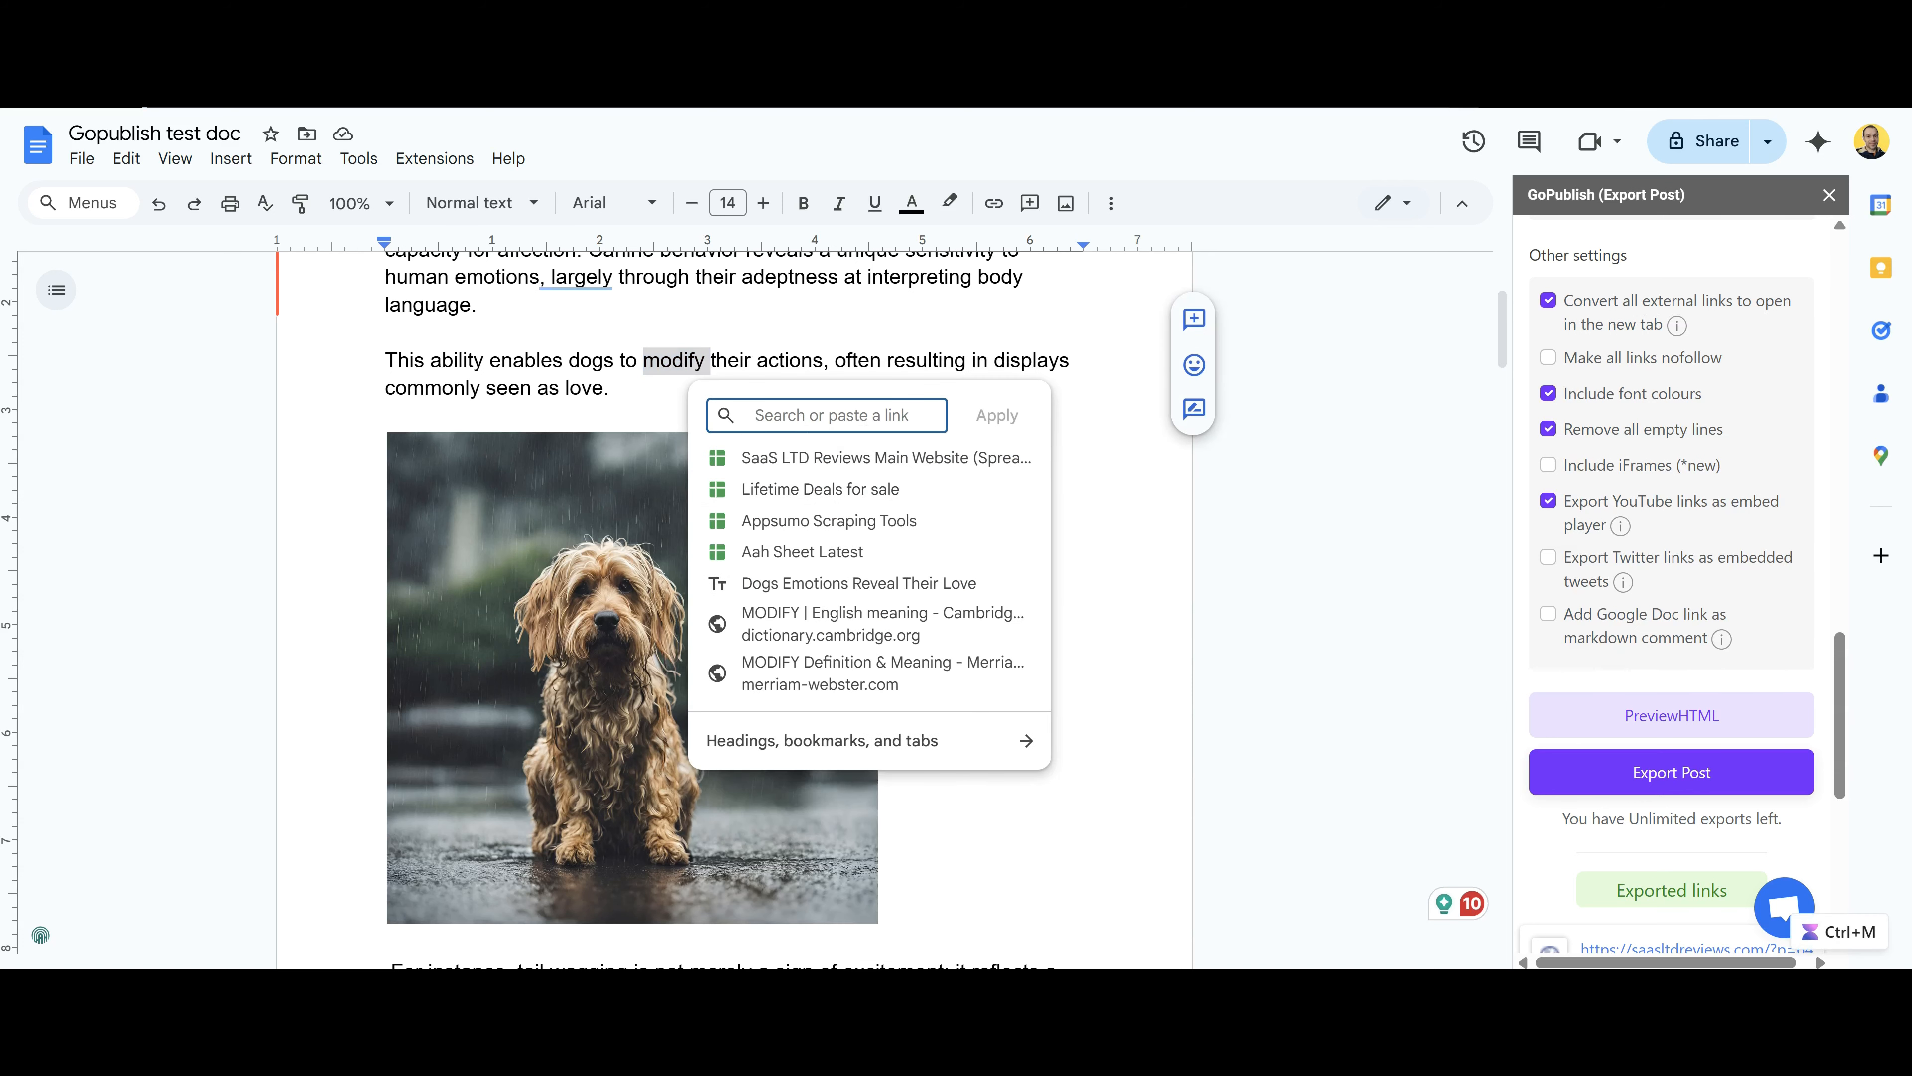
double_click(676, 386)
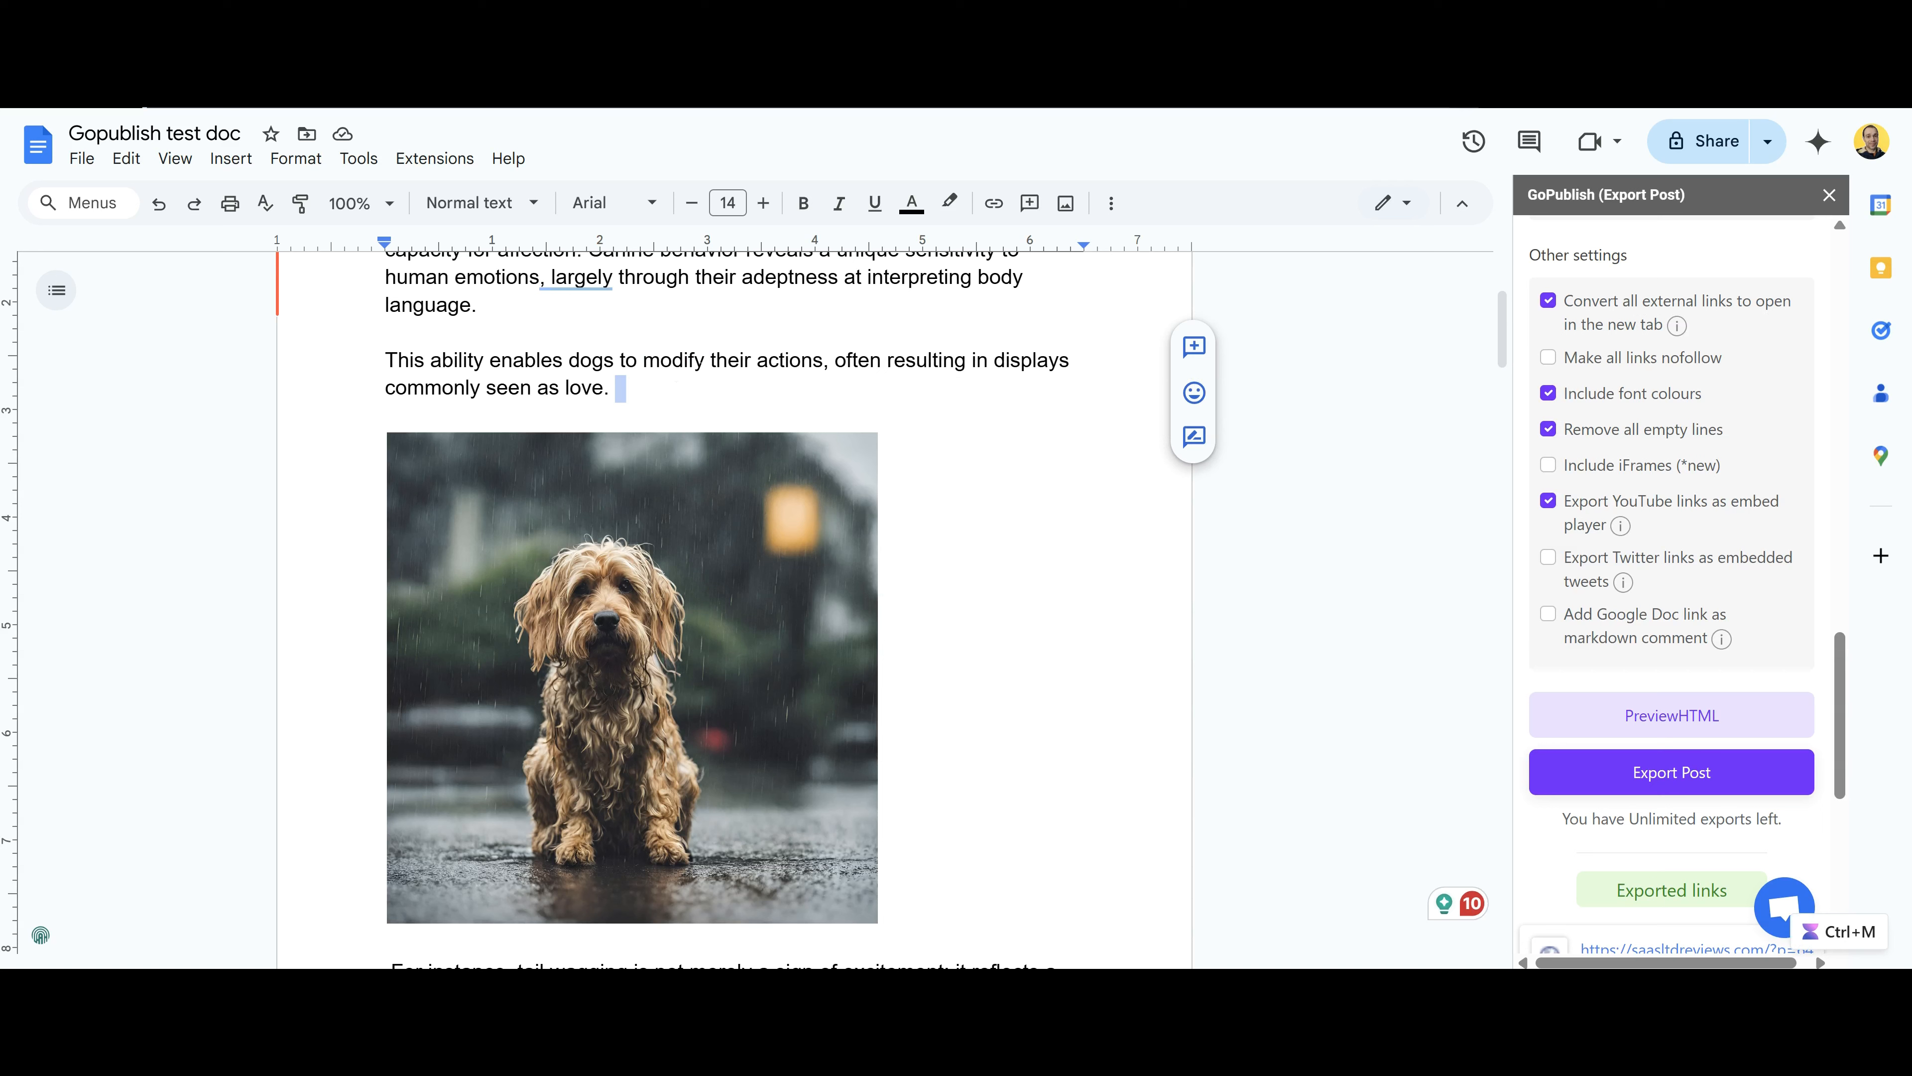
click(676, 387)
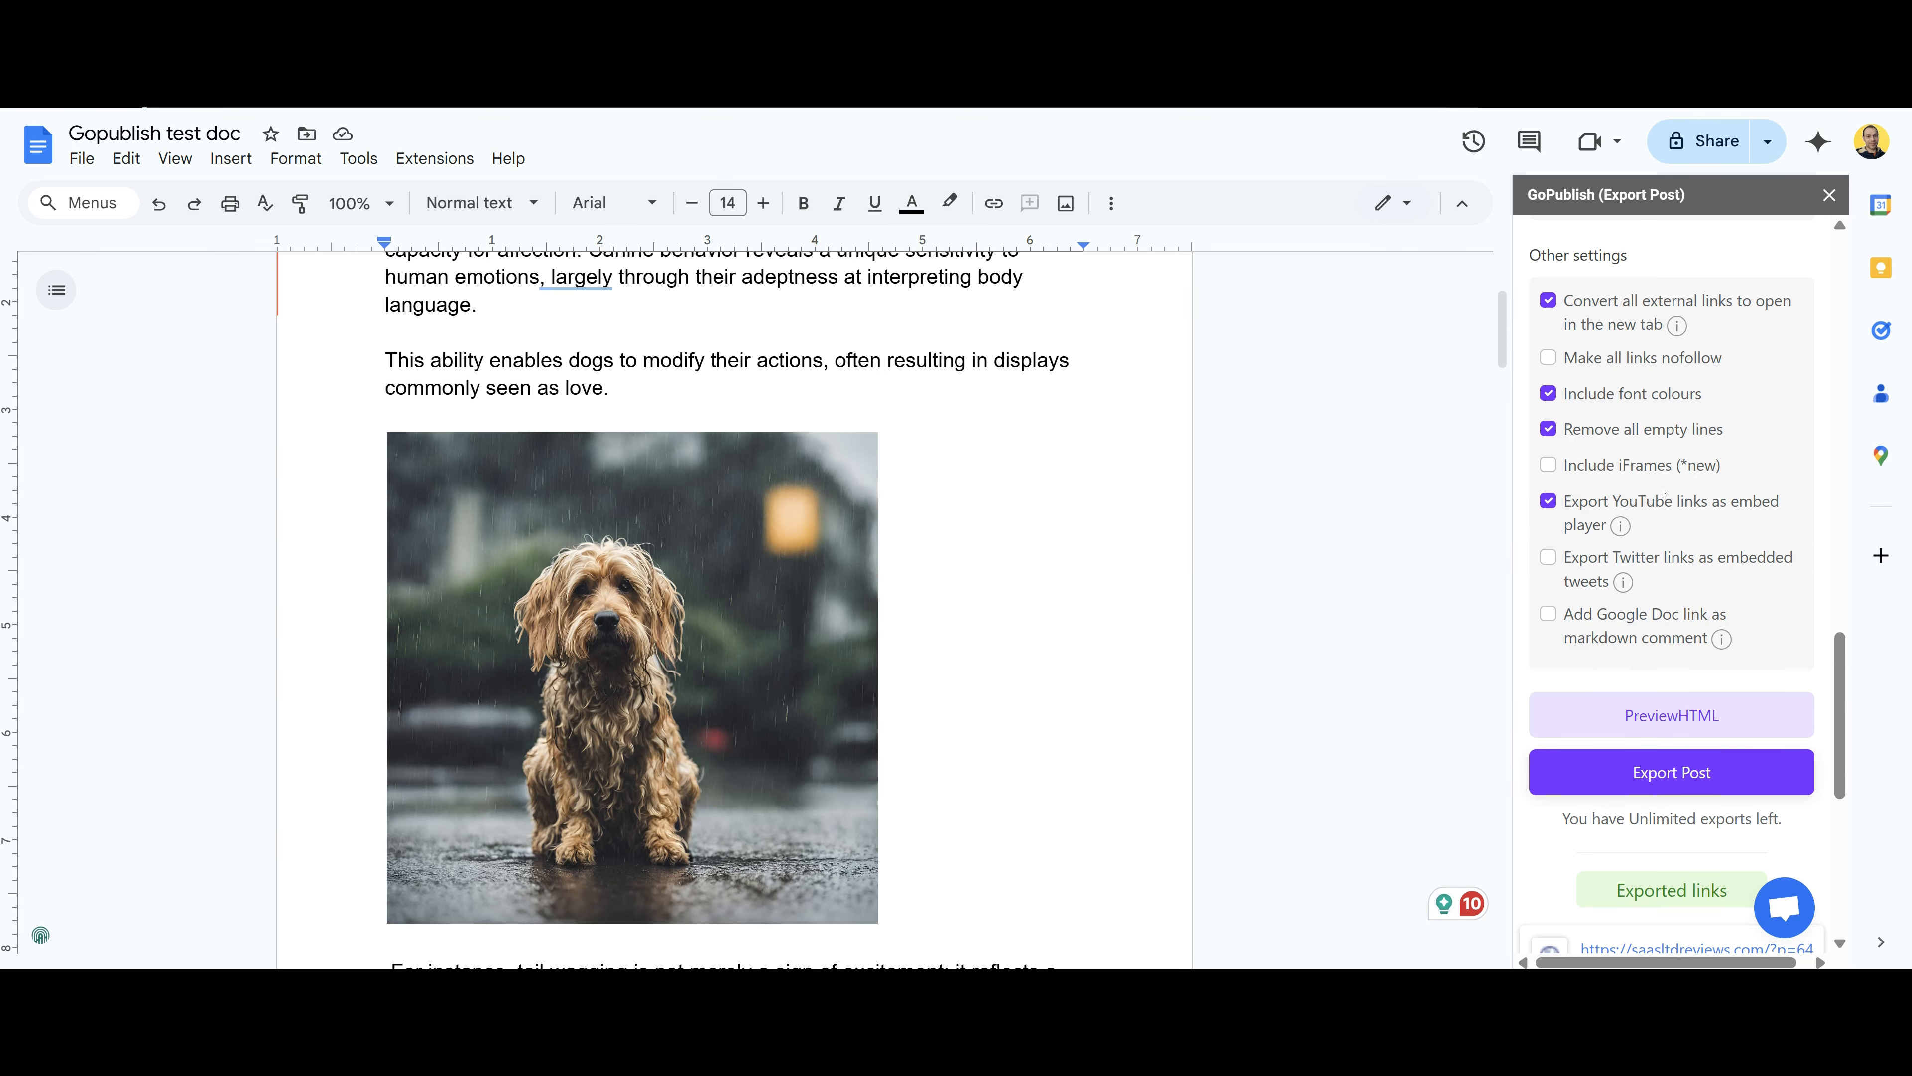
- Look through the article's empty lines down to the Understanding Canine Behavior And Emotions section
scroll(734, 588, down, 4)
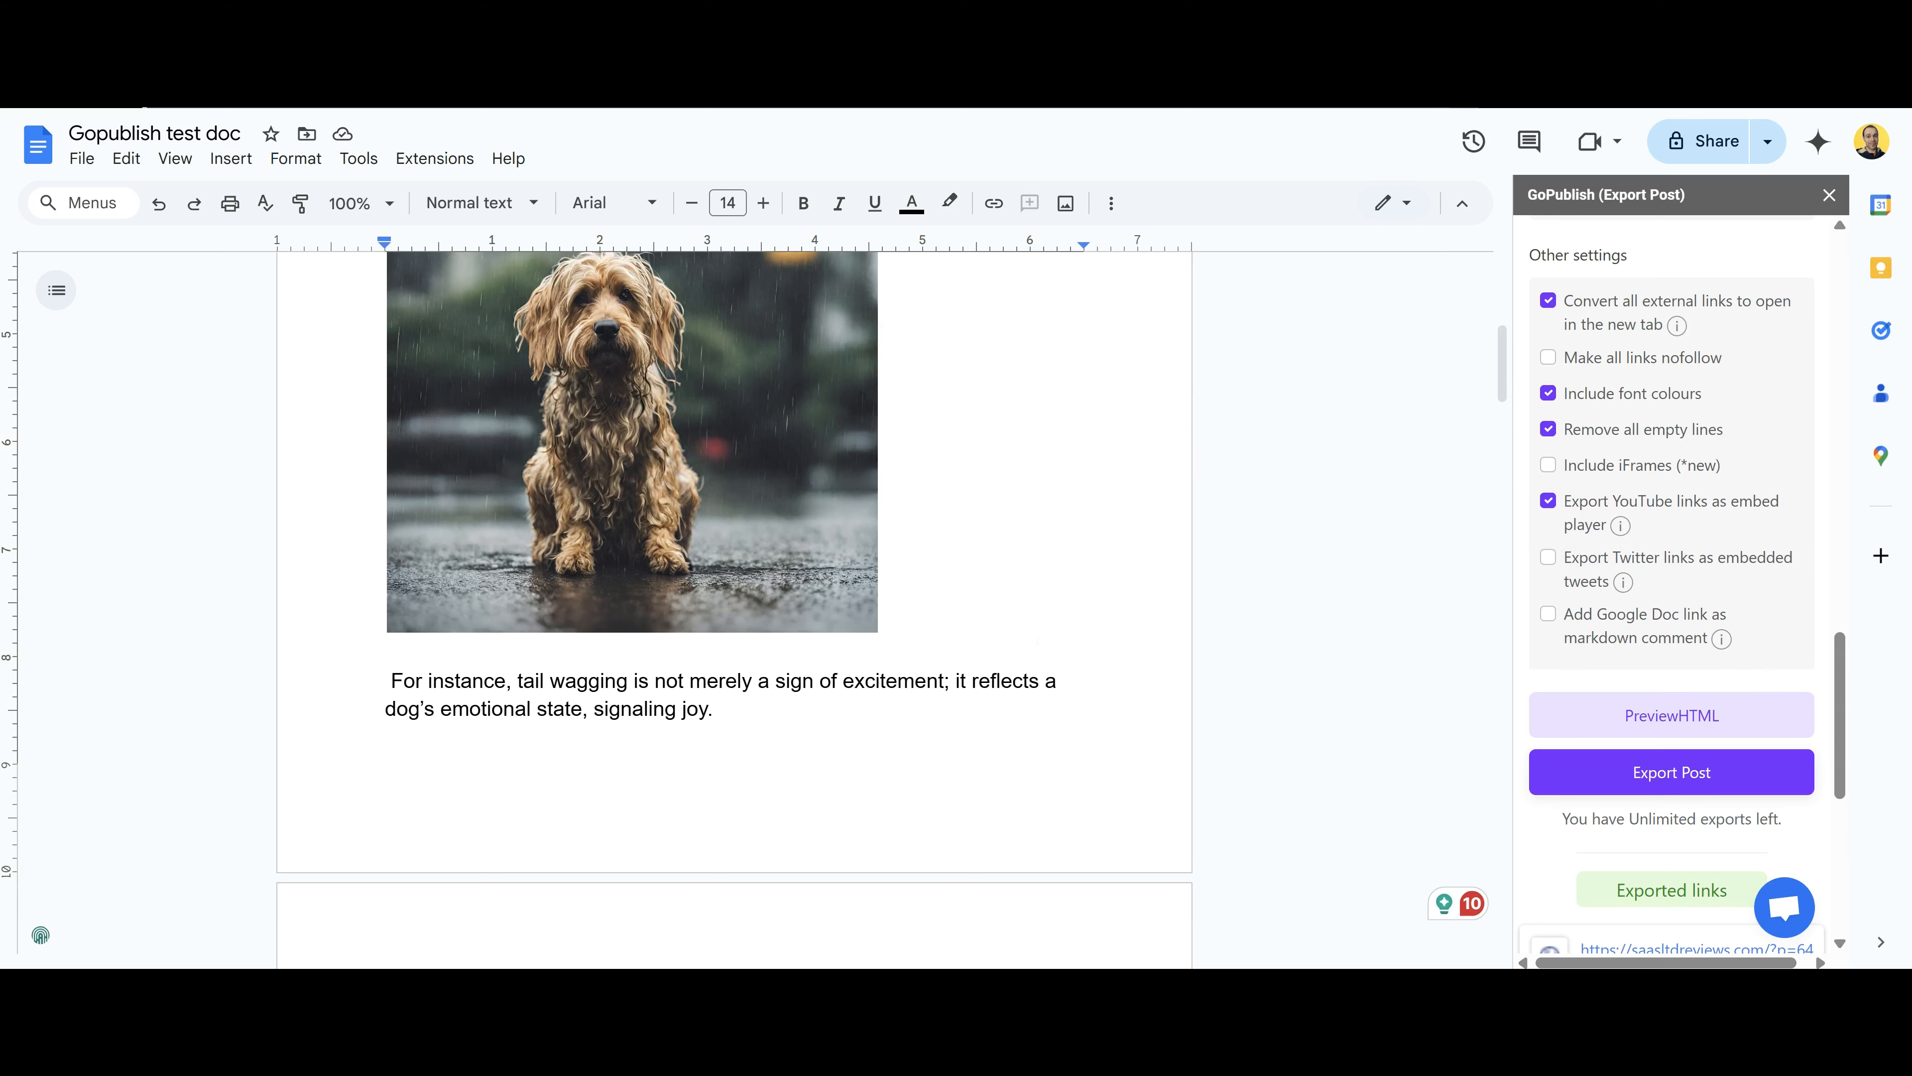
scroll(734, 603, down, 7)
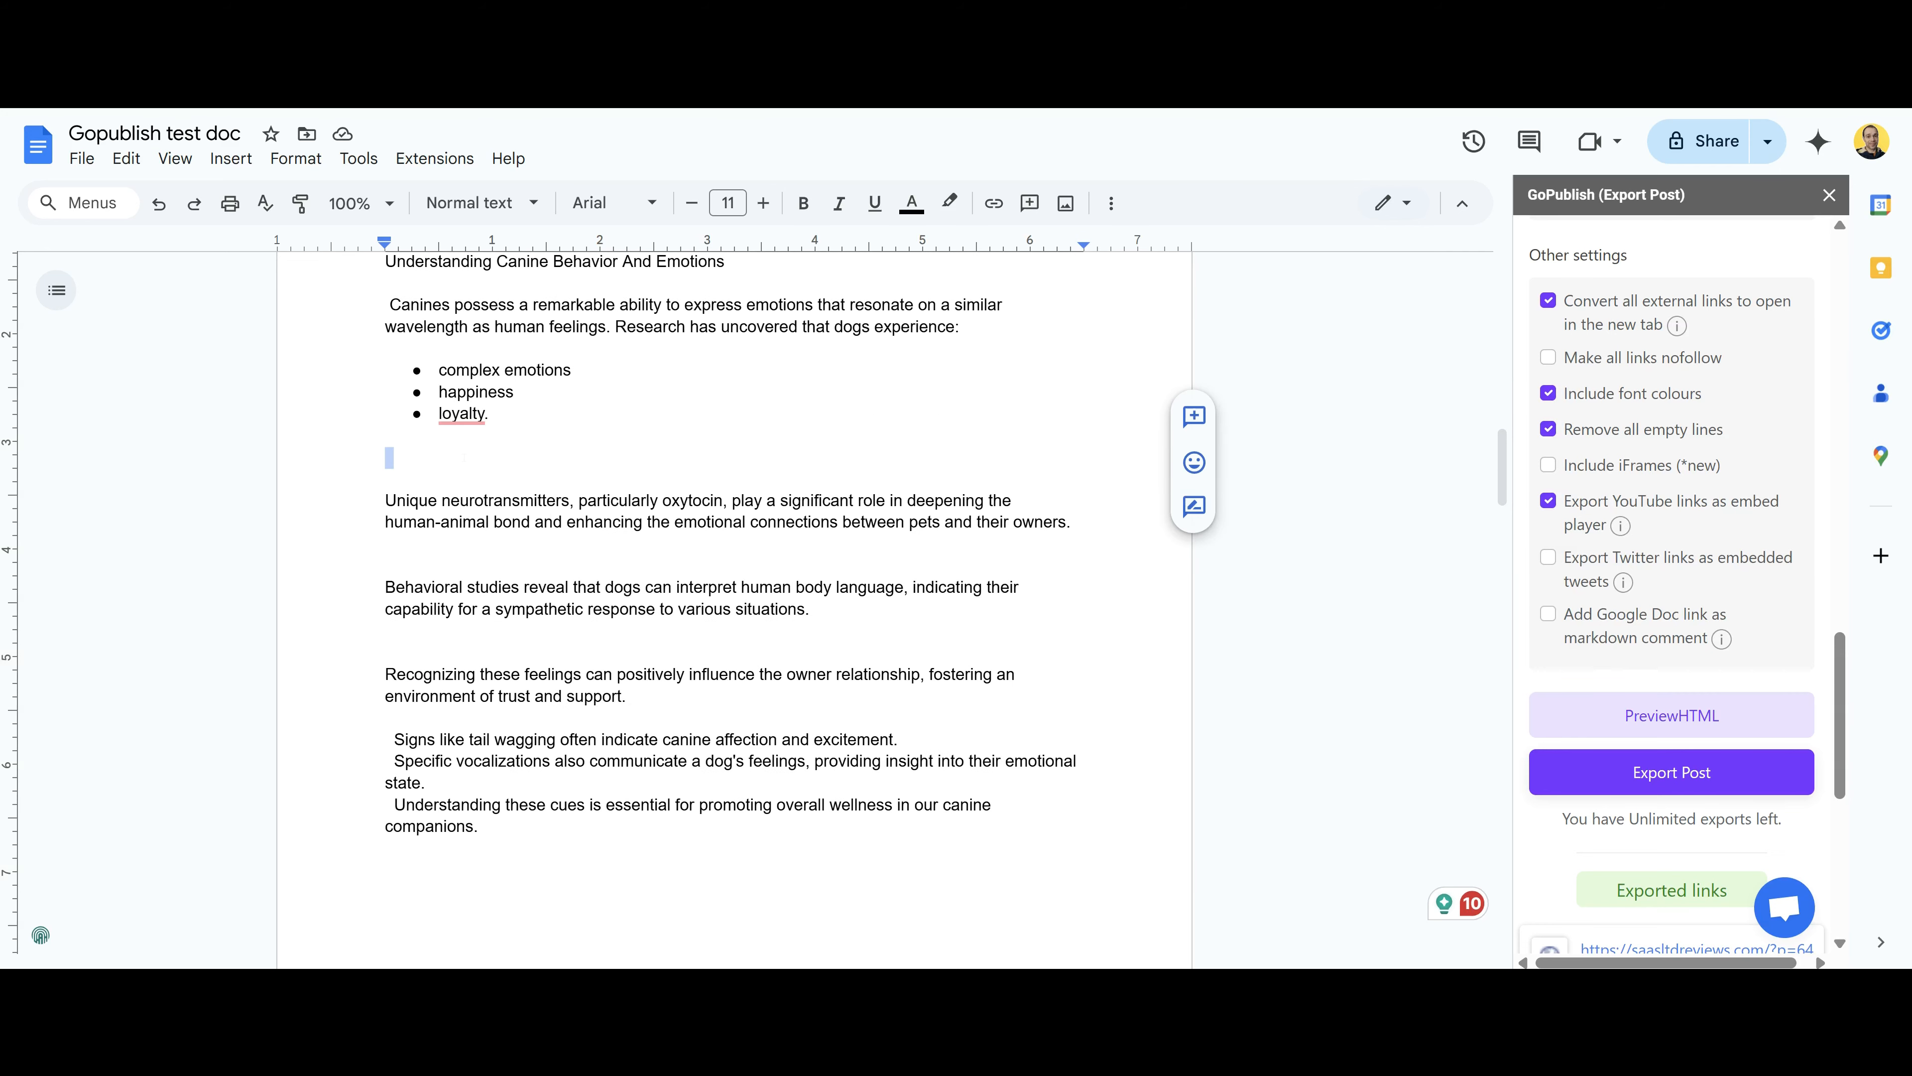
text(https://www.youtube.com/watch?v=7P4OxUN4Jd0)
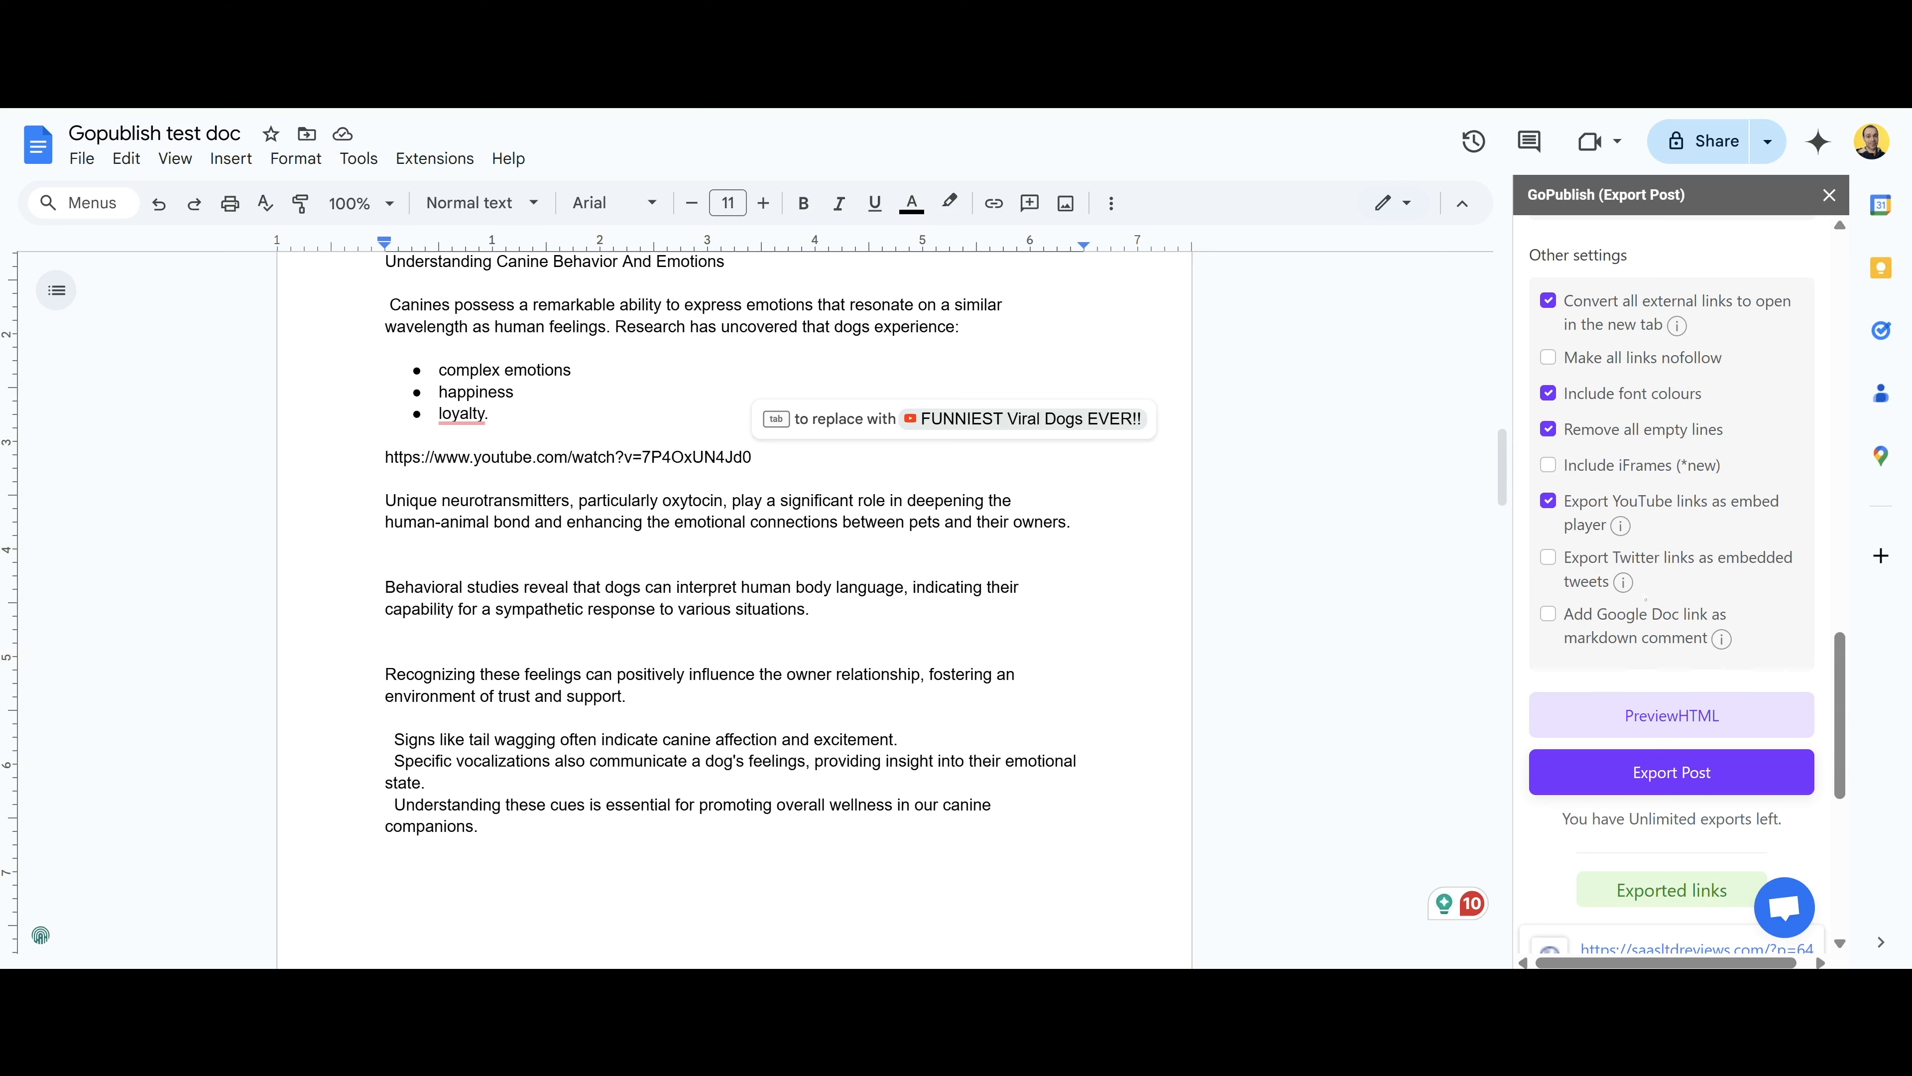
- Copy the embed code of Elon Musk's "Going back to this haircut" post from X, paste it above the tail wagging lines, and enable embedded tweets
mouse_move(1626, 588)
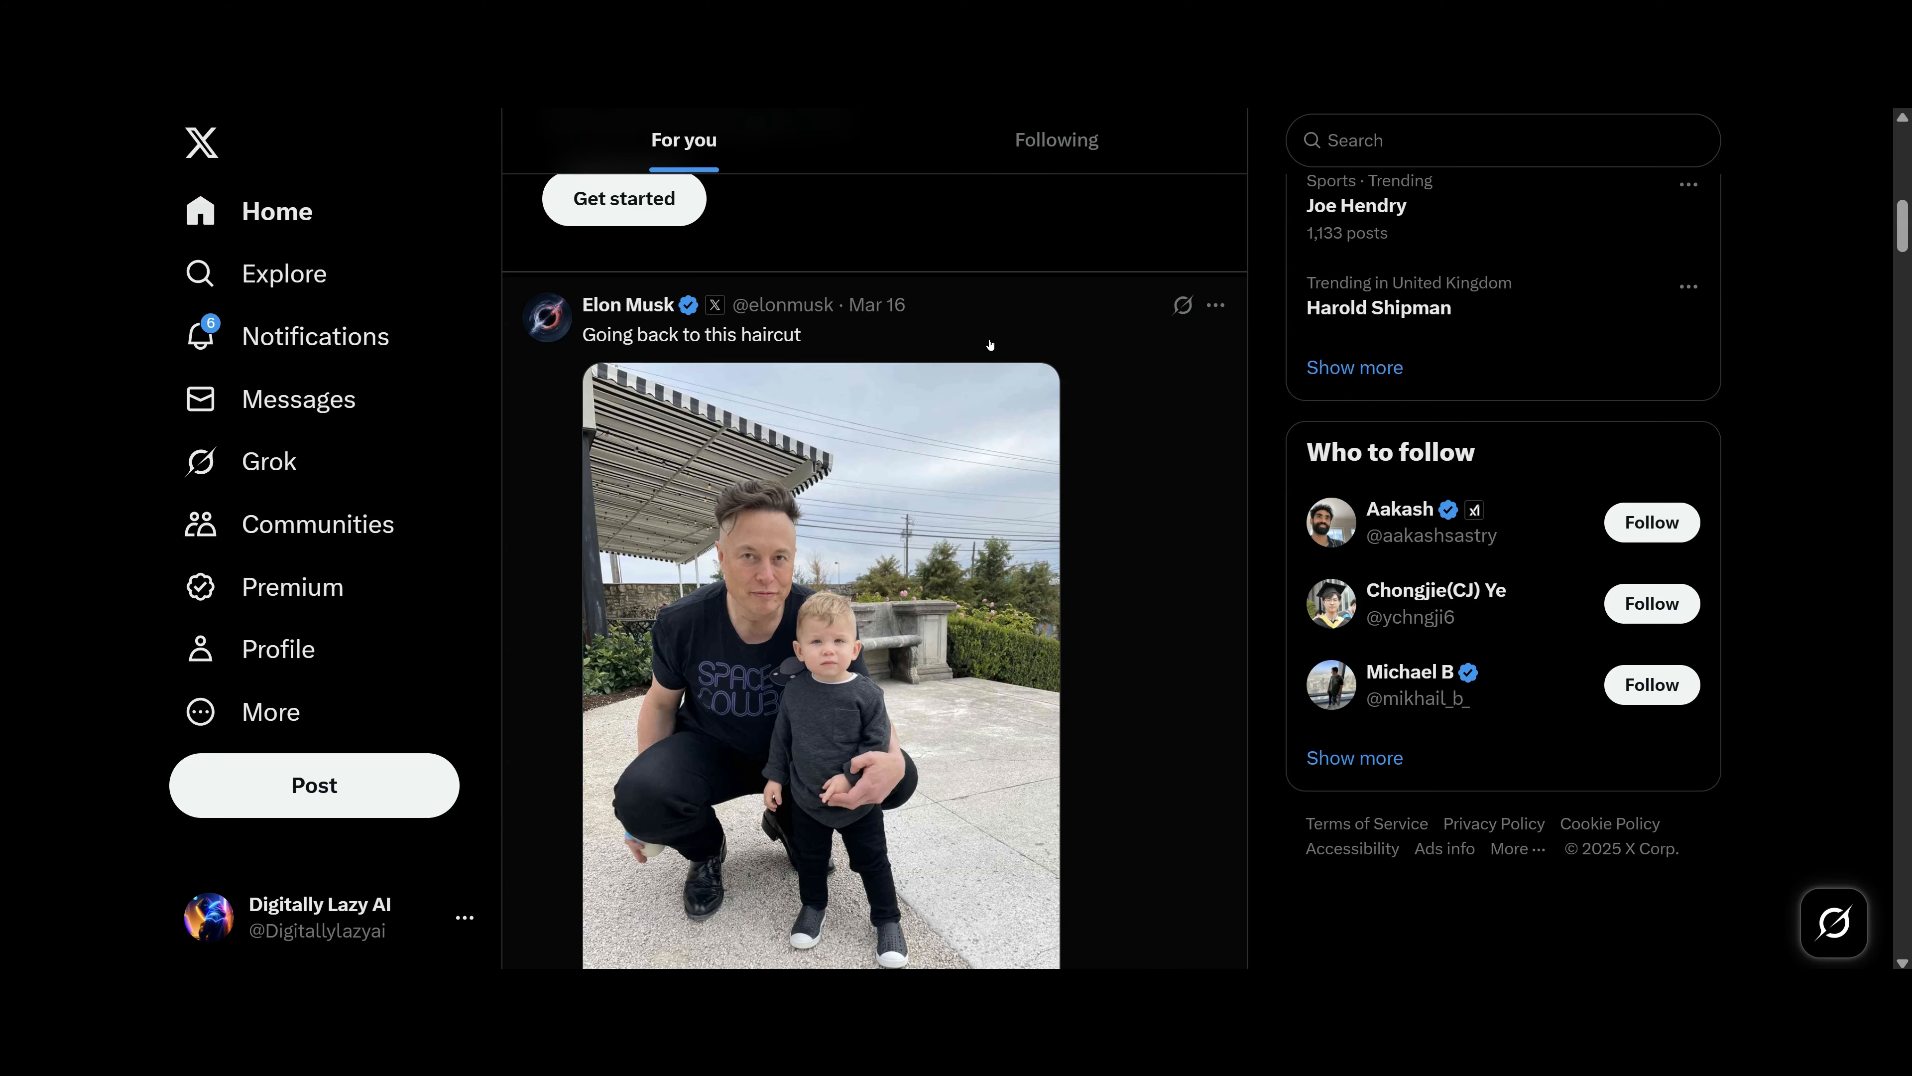
click(1215, 306)
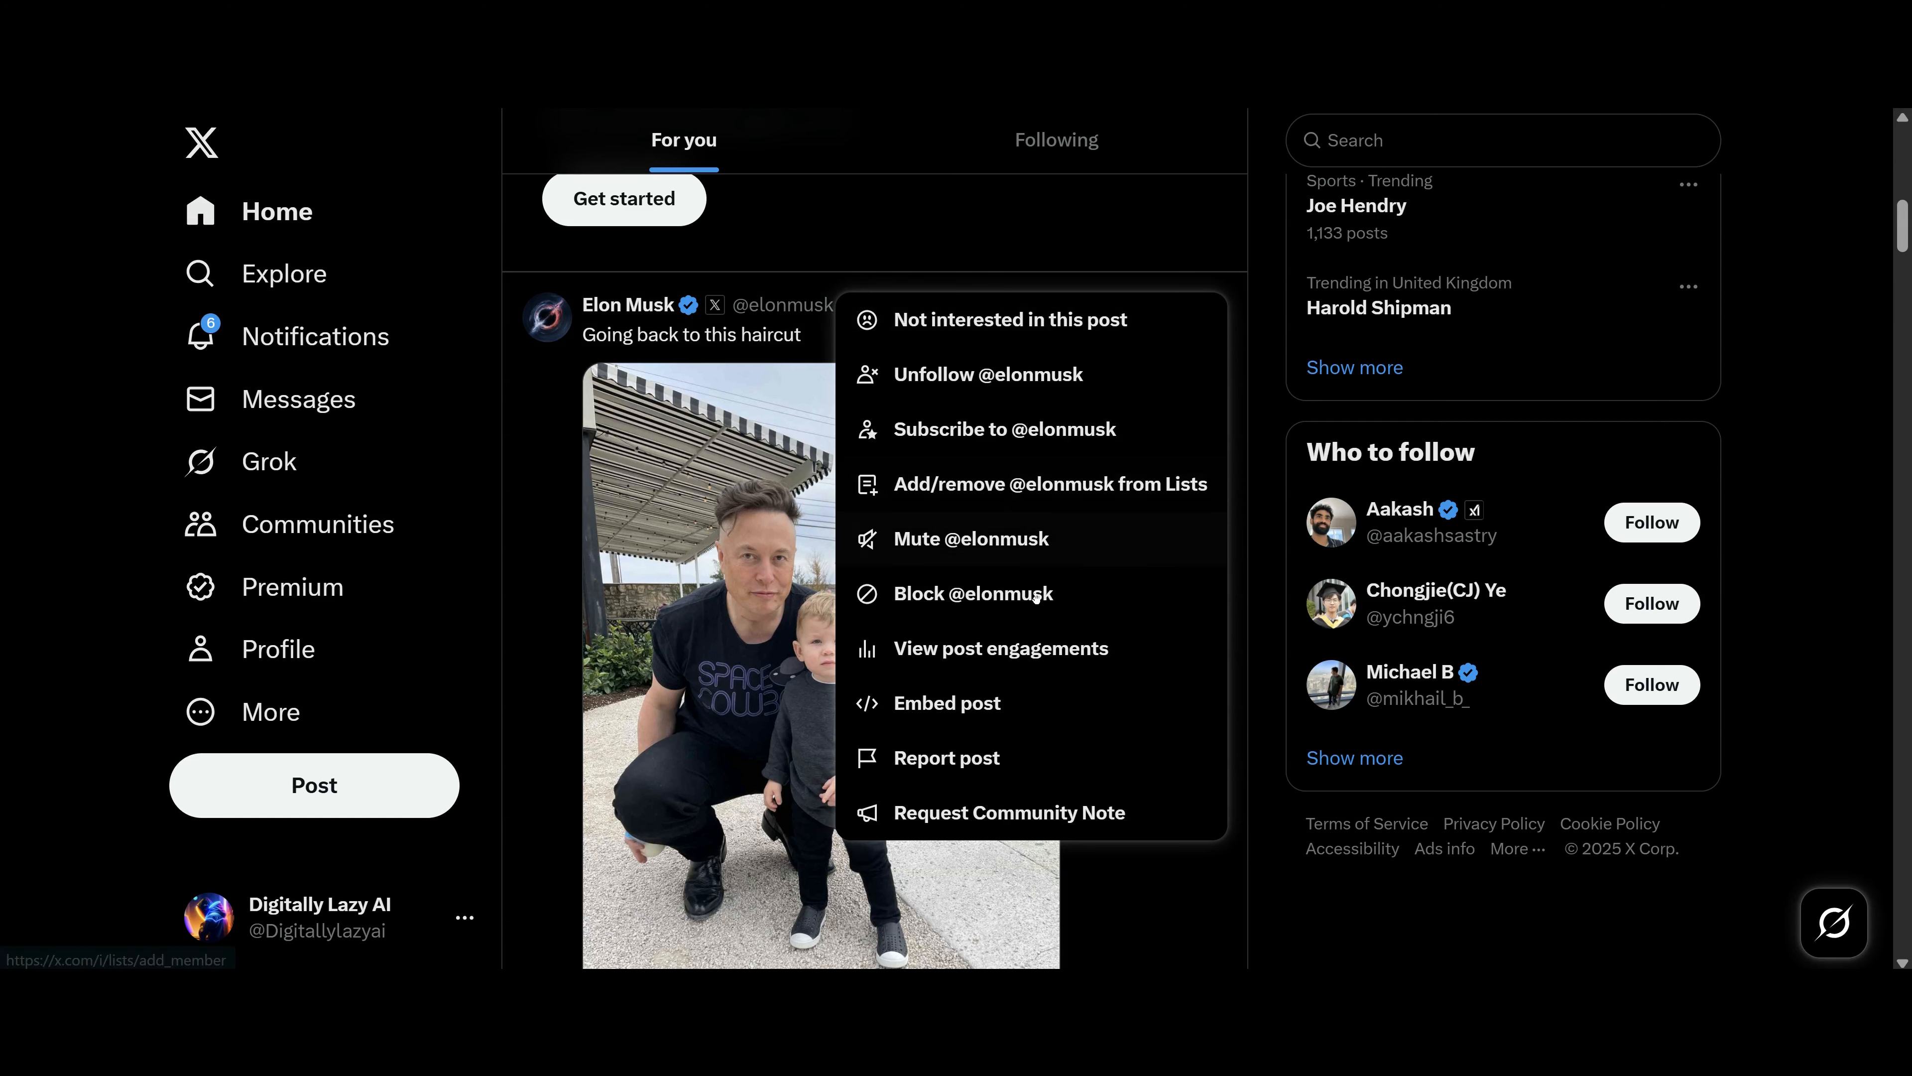
click(1007, 710)
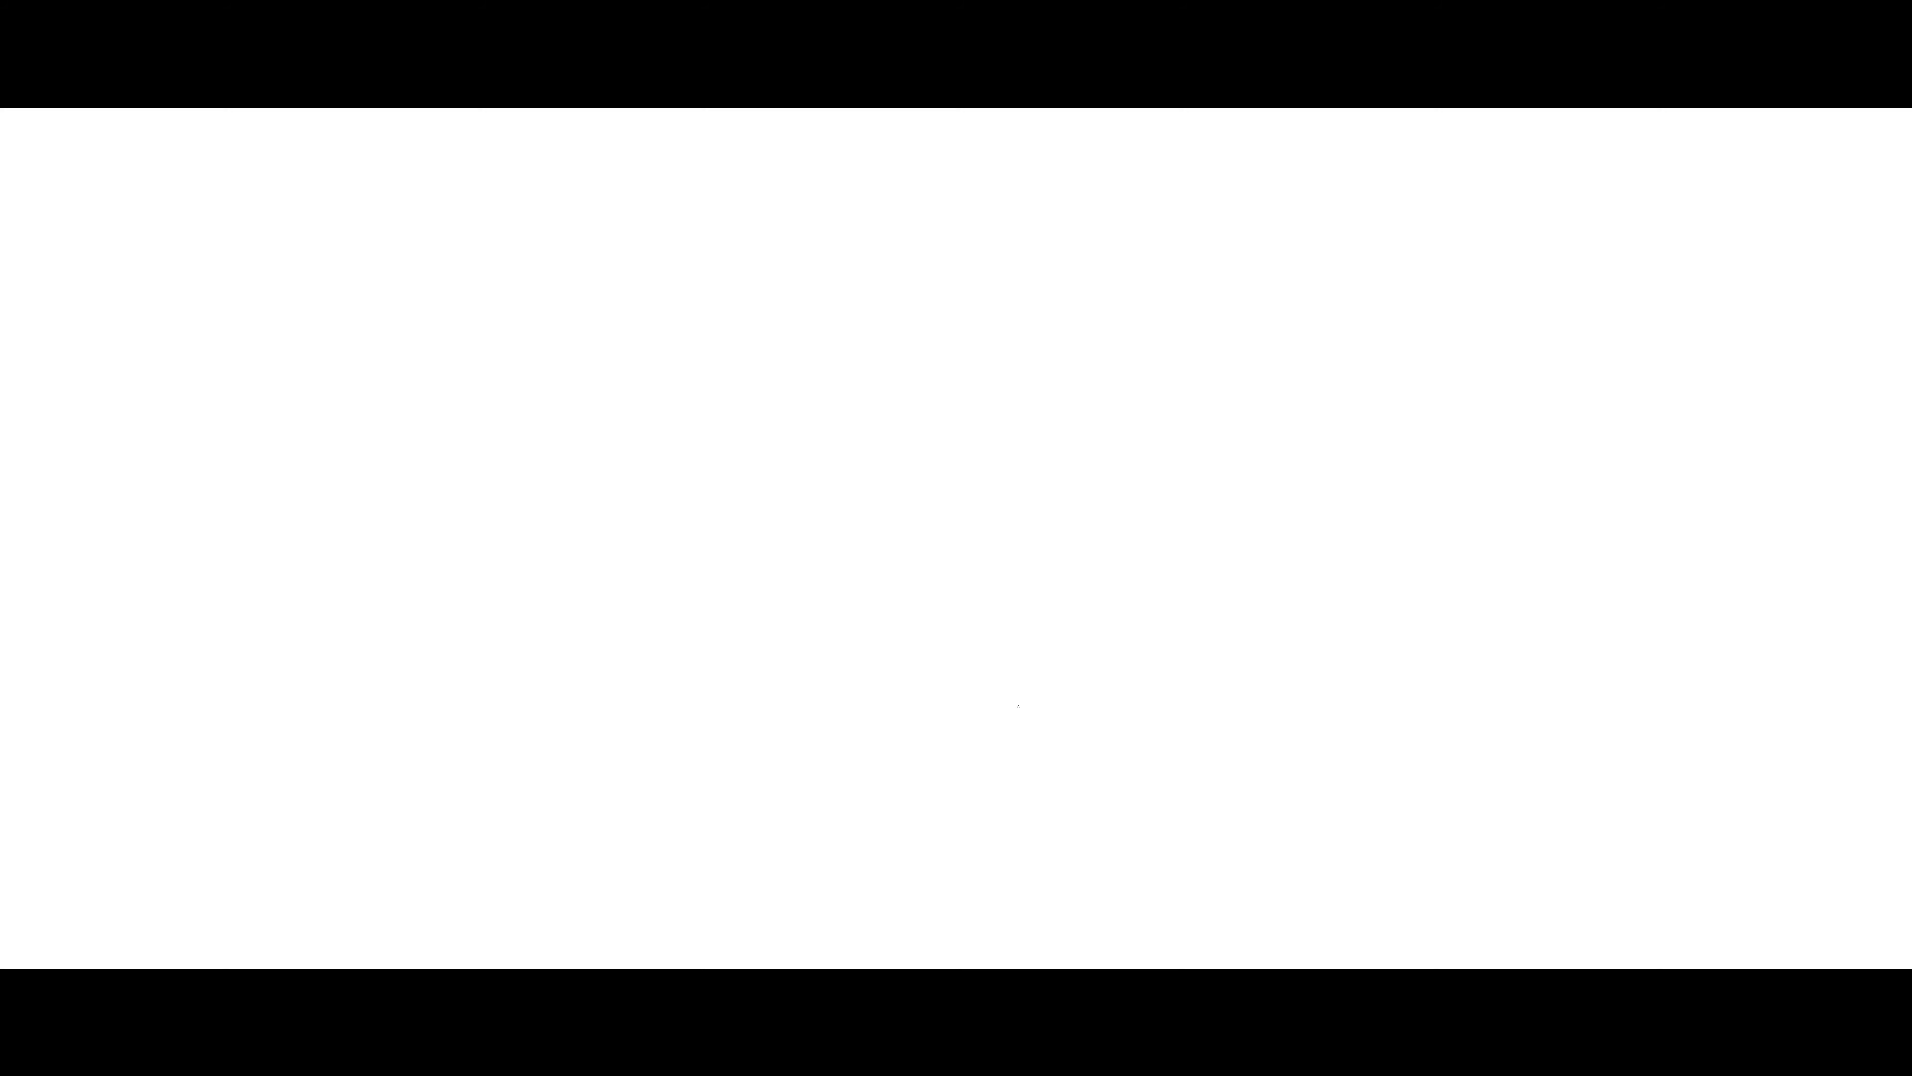
click(1122, 482)
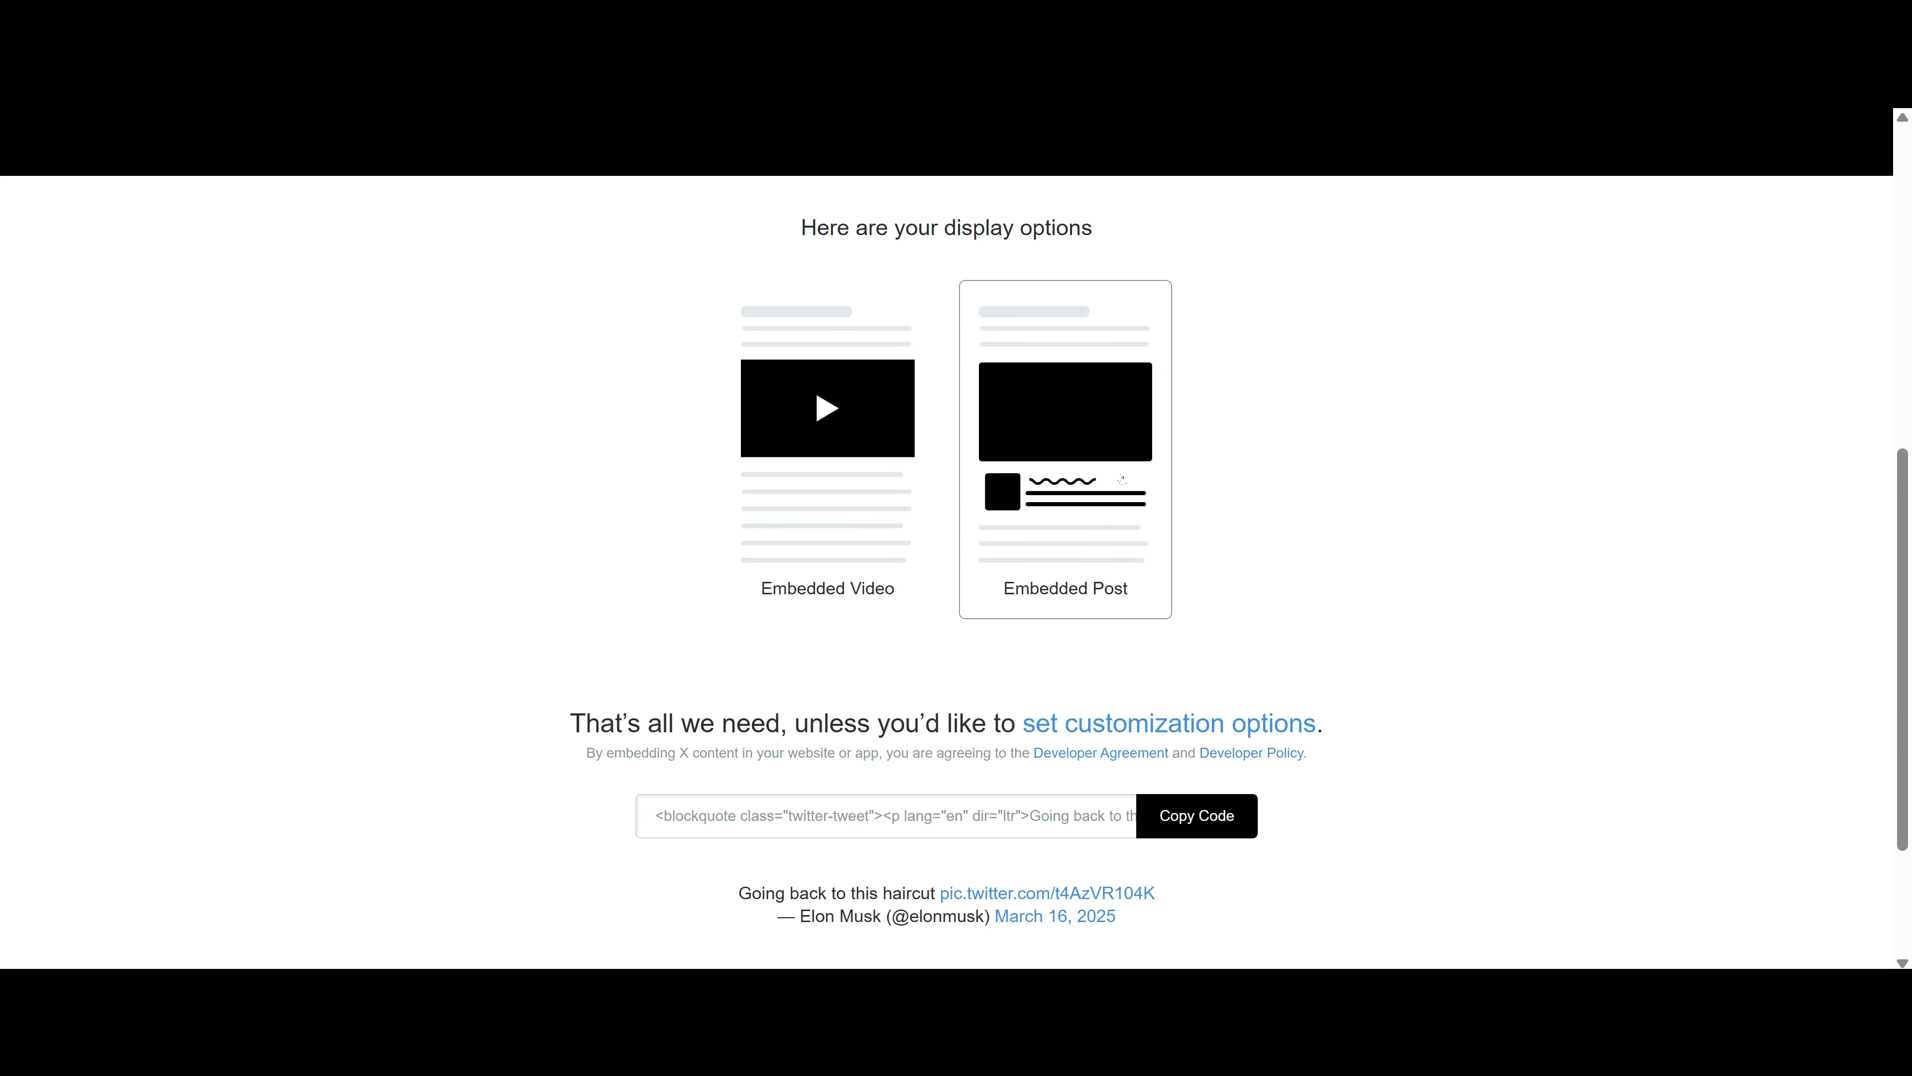
click(1197, 304)
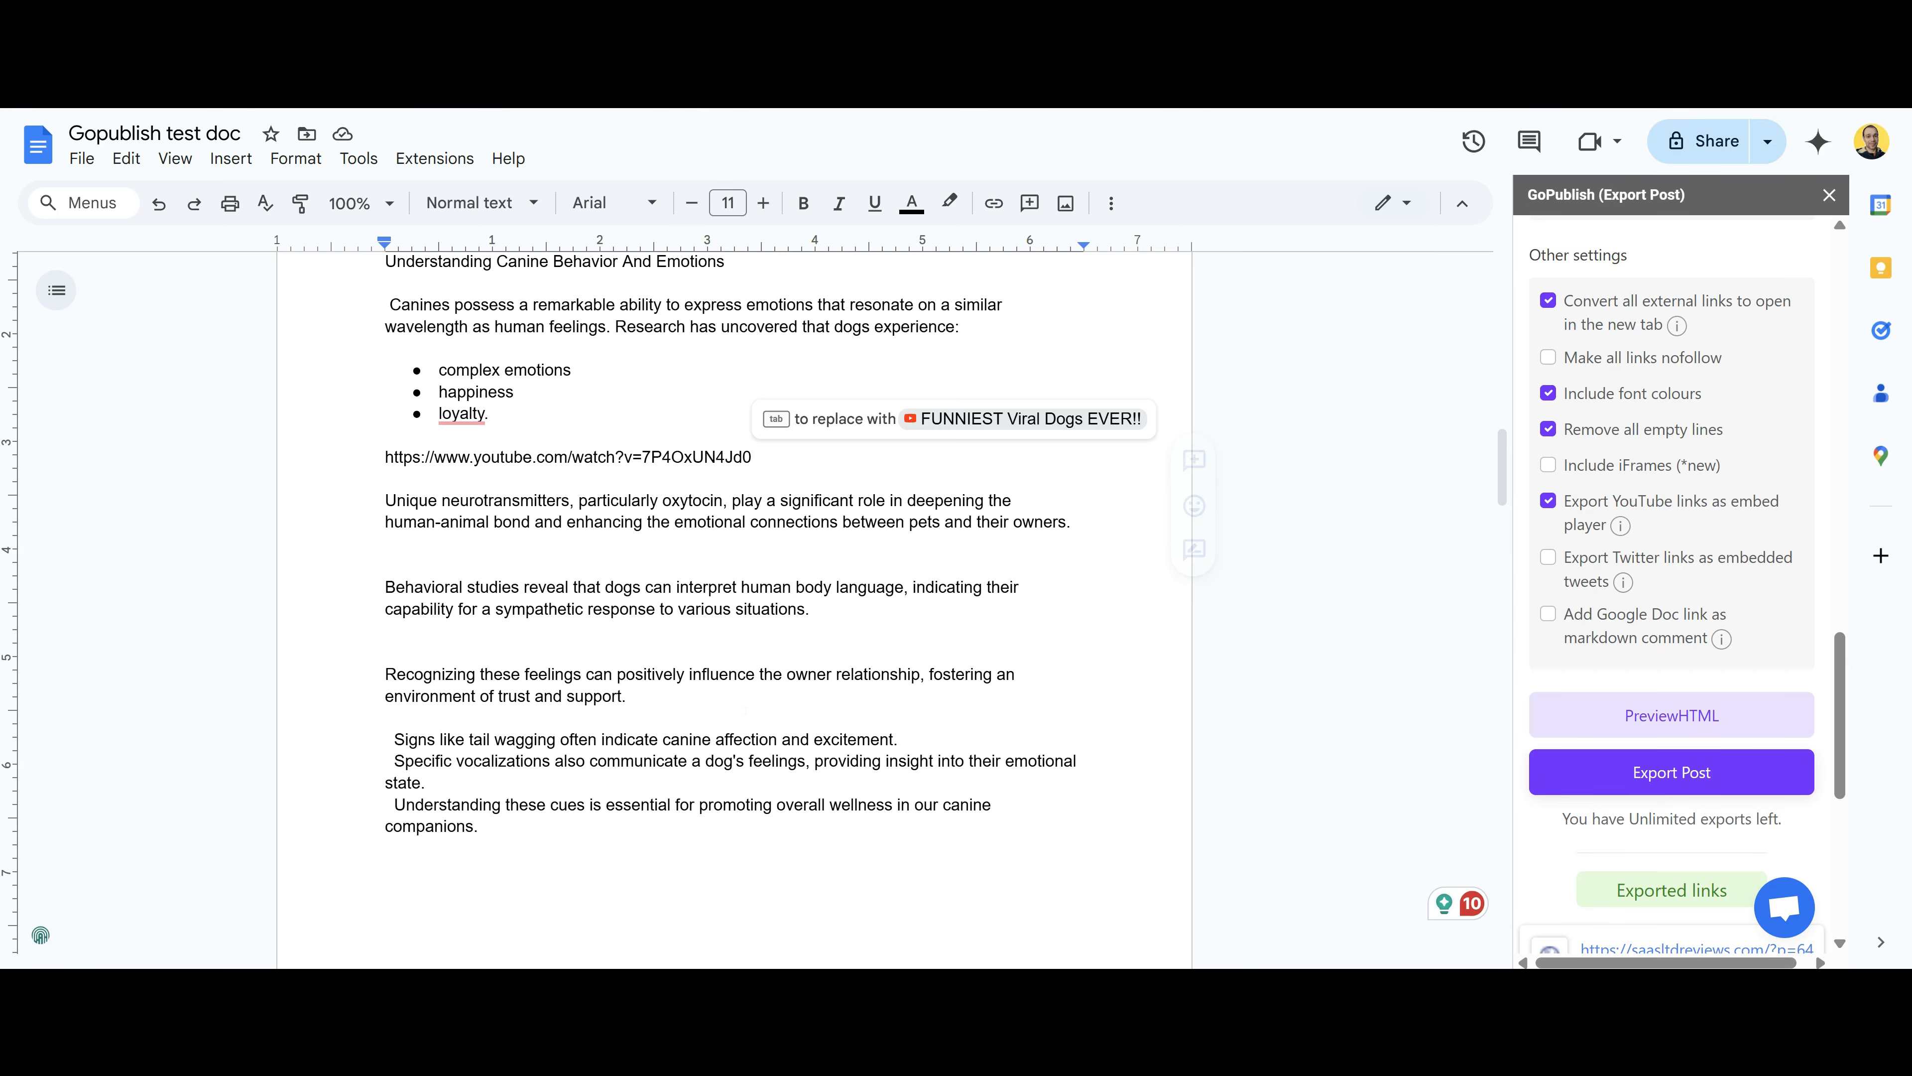
key(ctrl+v)
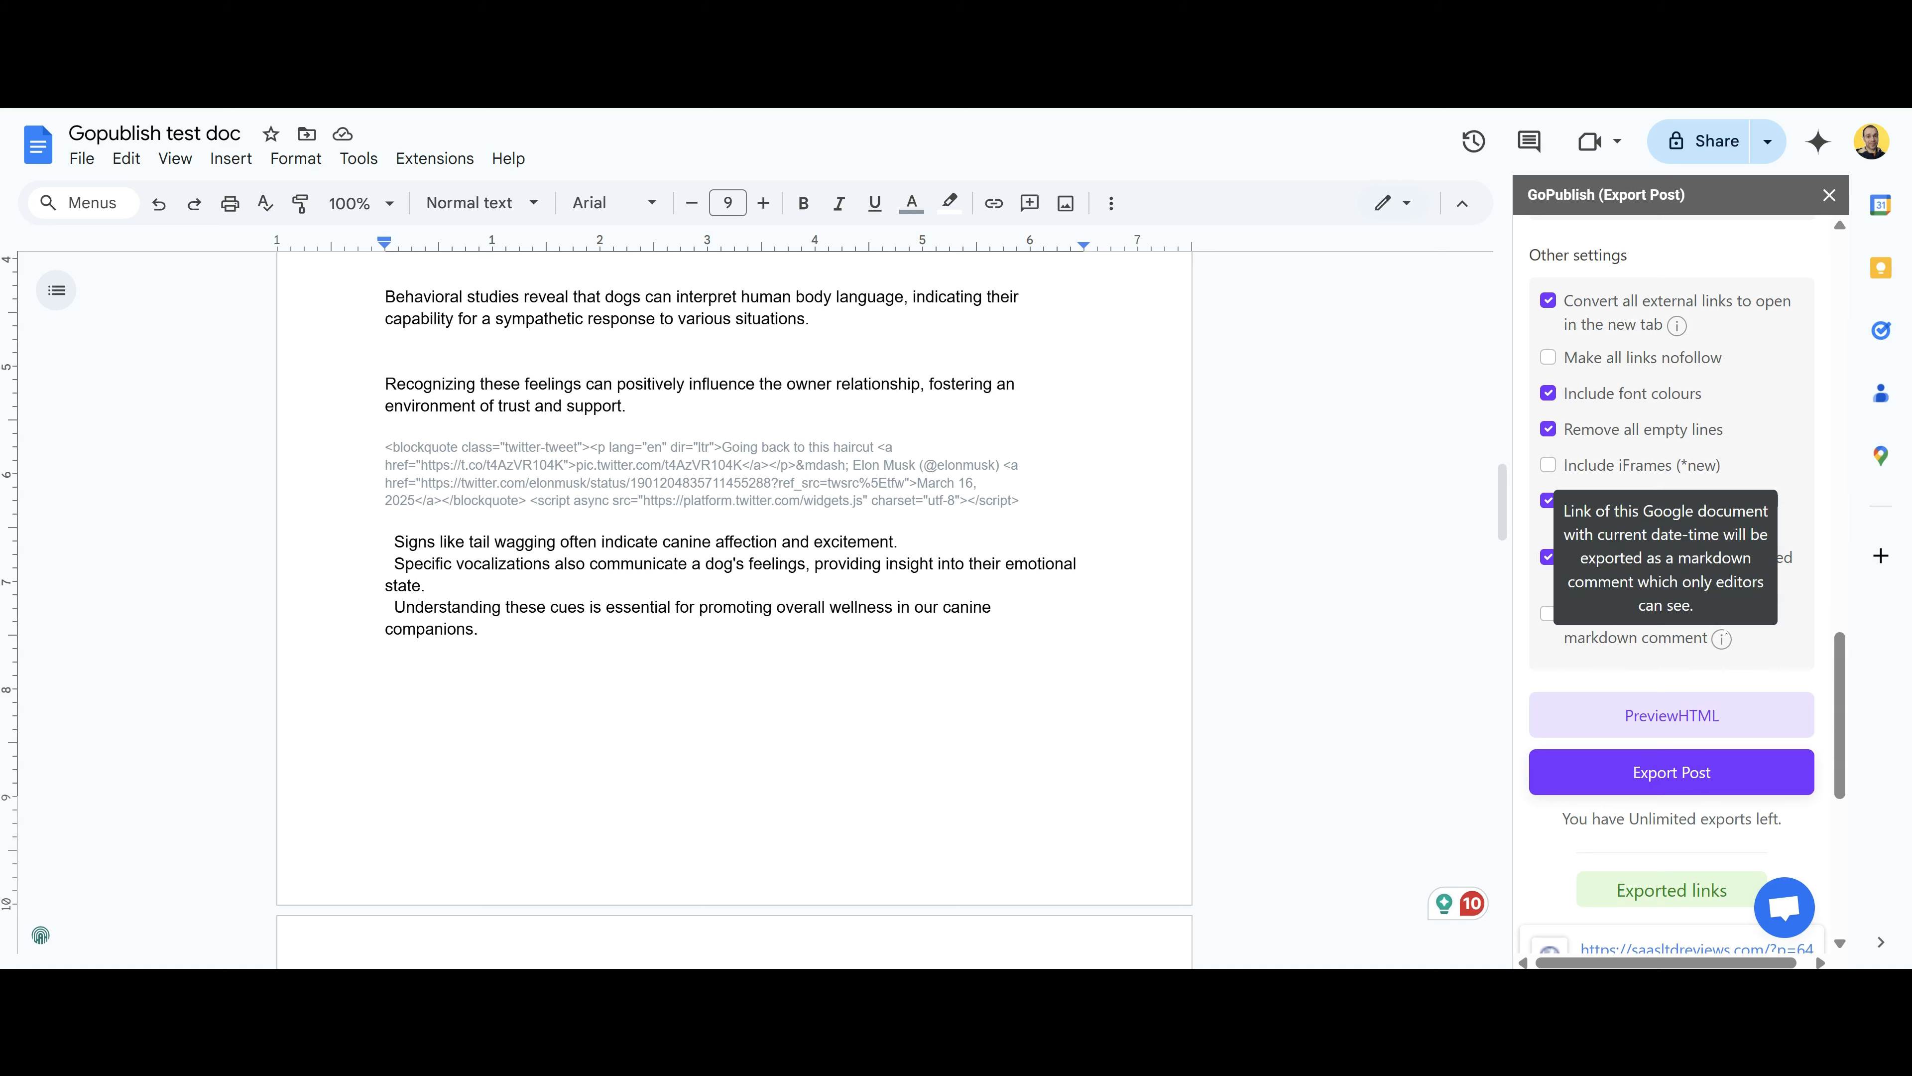
- Generate the HTML preview of the post, and review its code and the article's content down to the pasted tweet code
mouse_move(1718, 648)
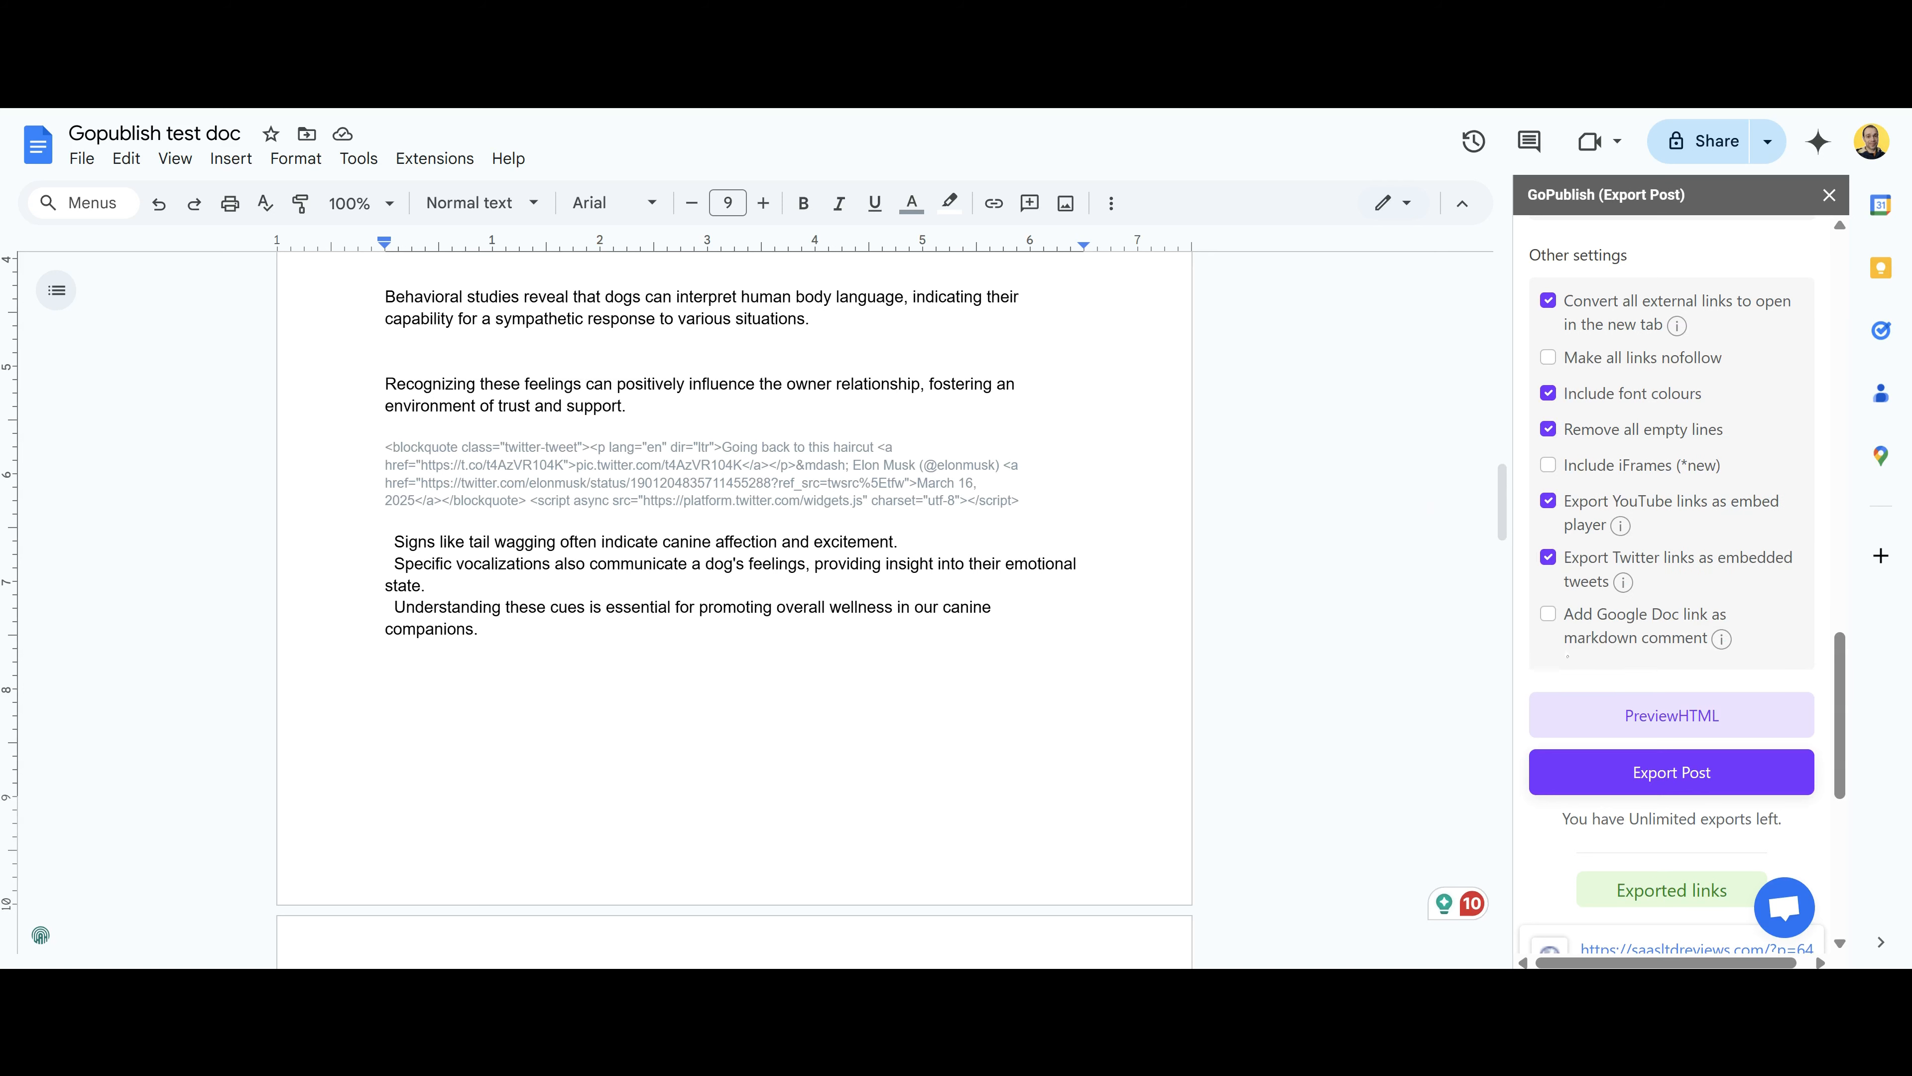
scroll(1720, 428, down, 4)
click(1720, 428)
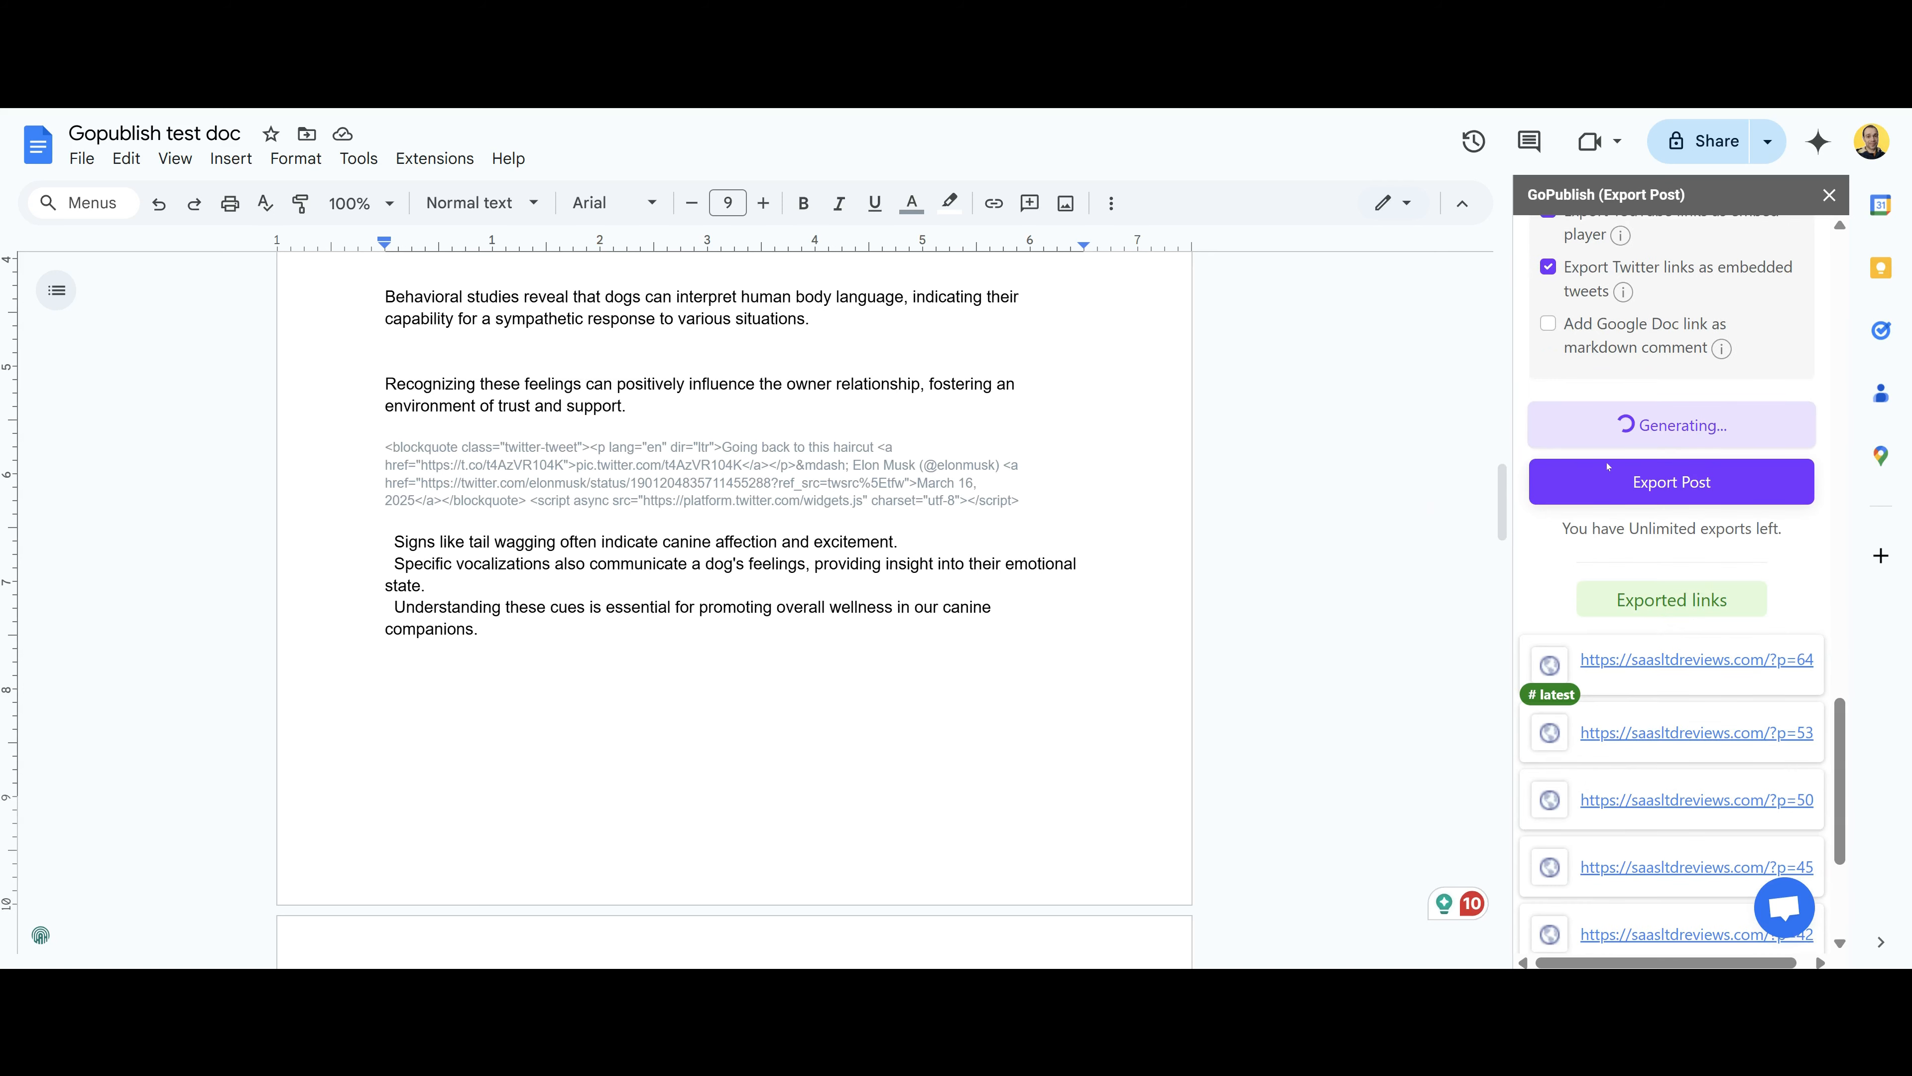
scroll(1664, 565, down, 15)
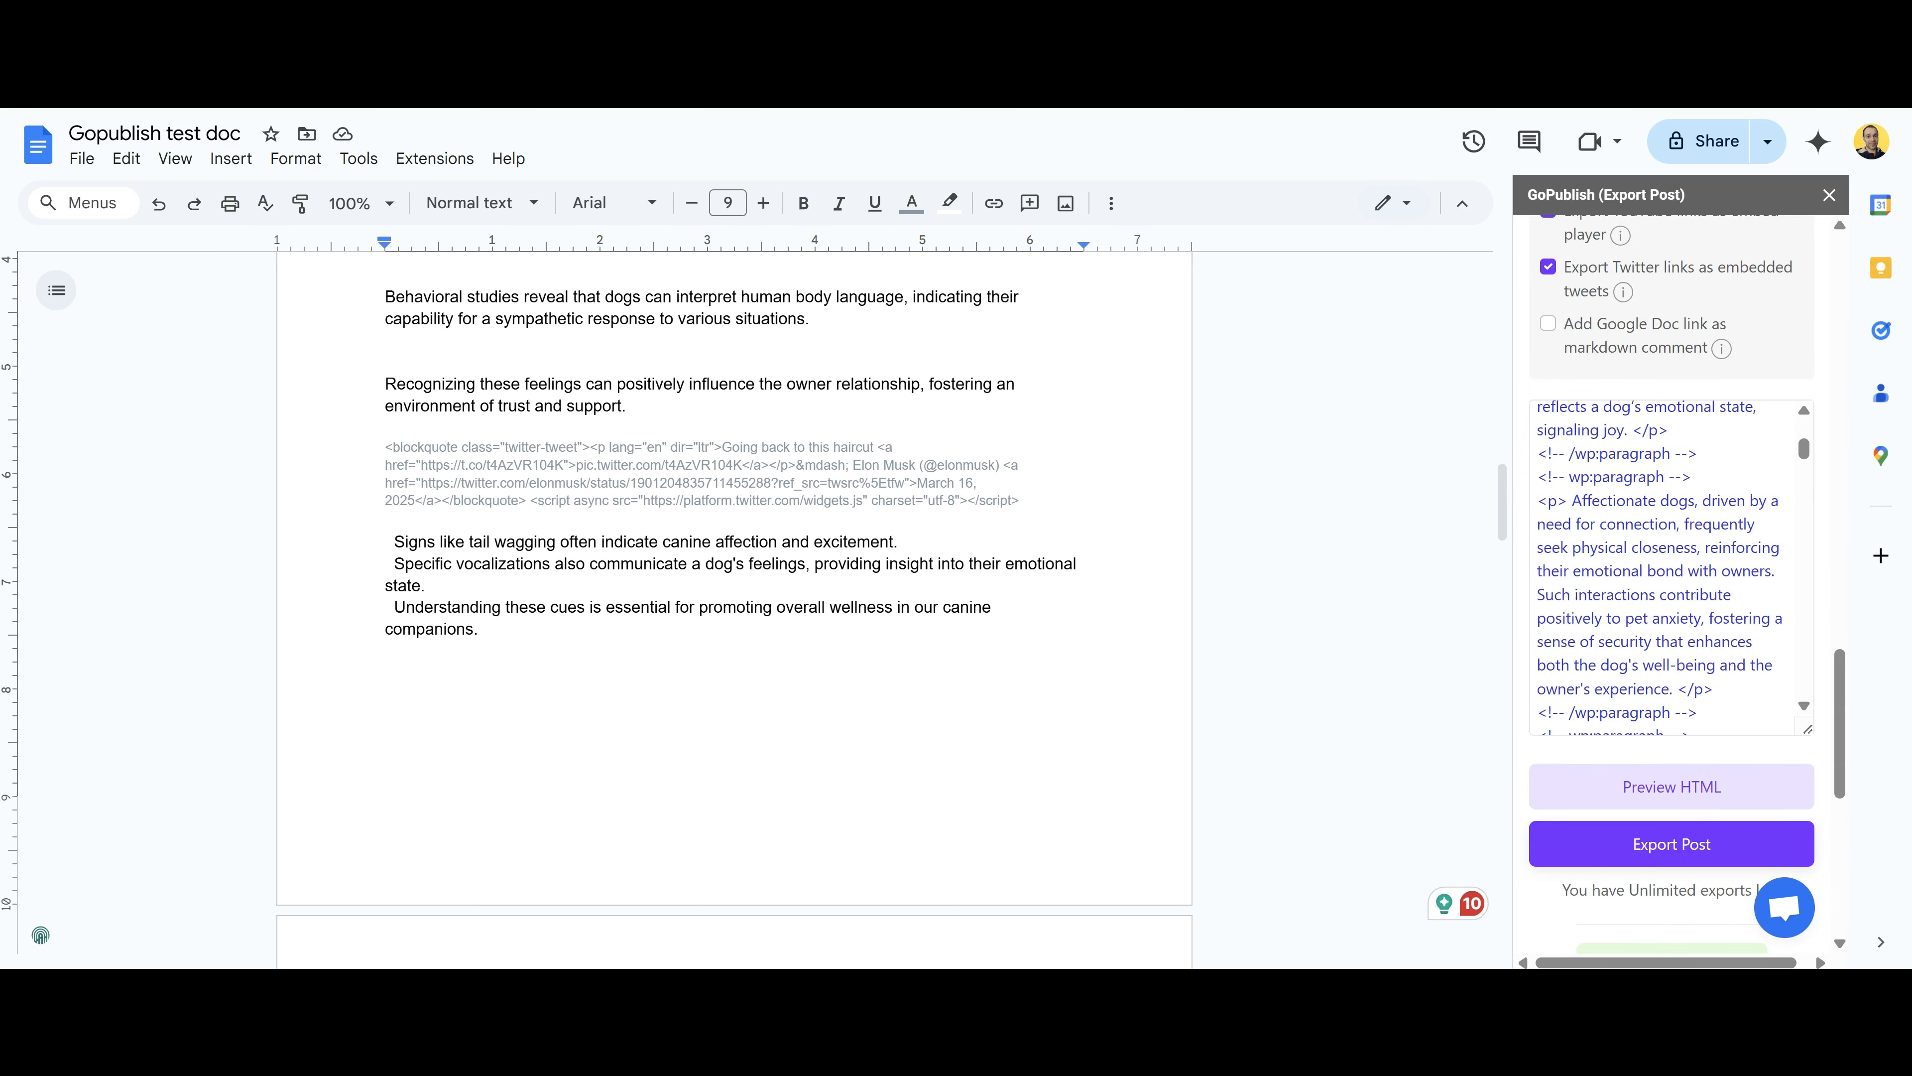
scroll(1681, 537, down, 15)
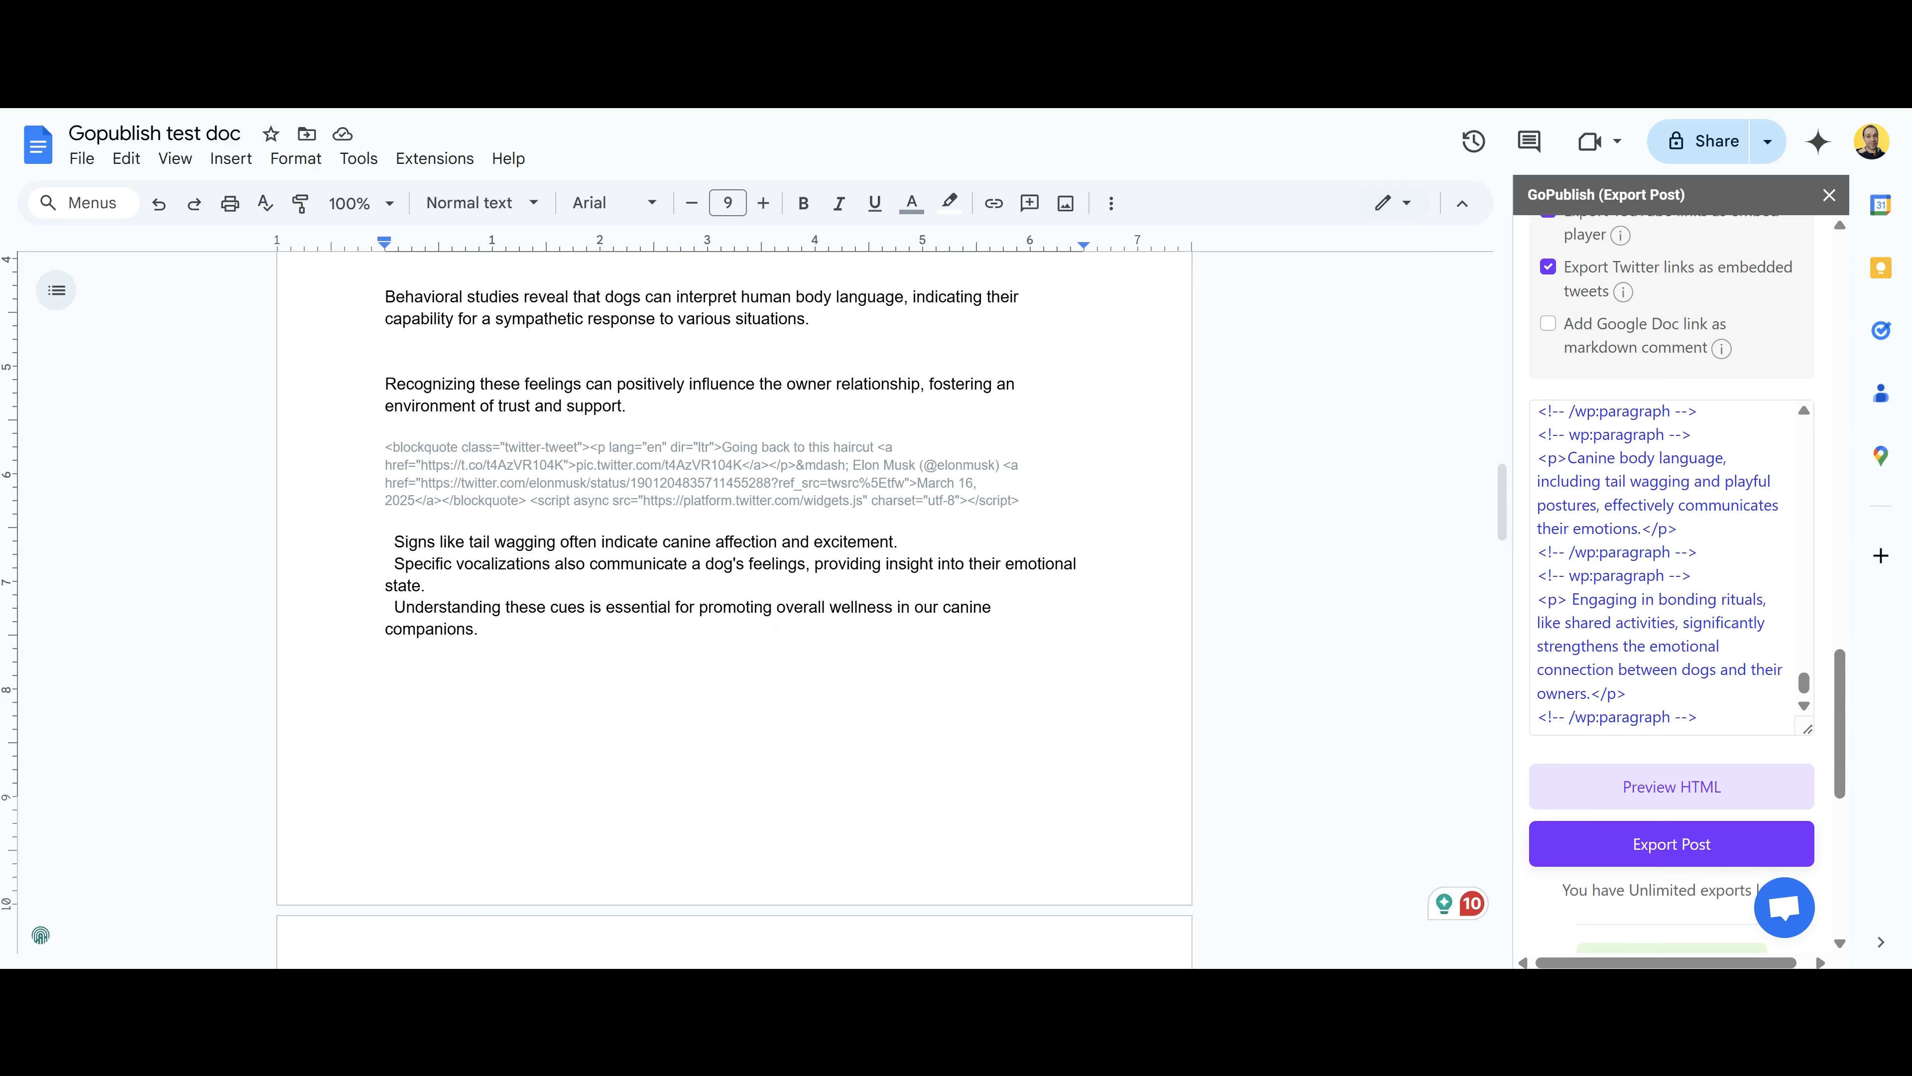
scroll(747, 589, up, 15)
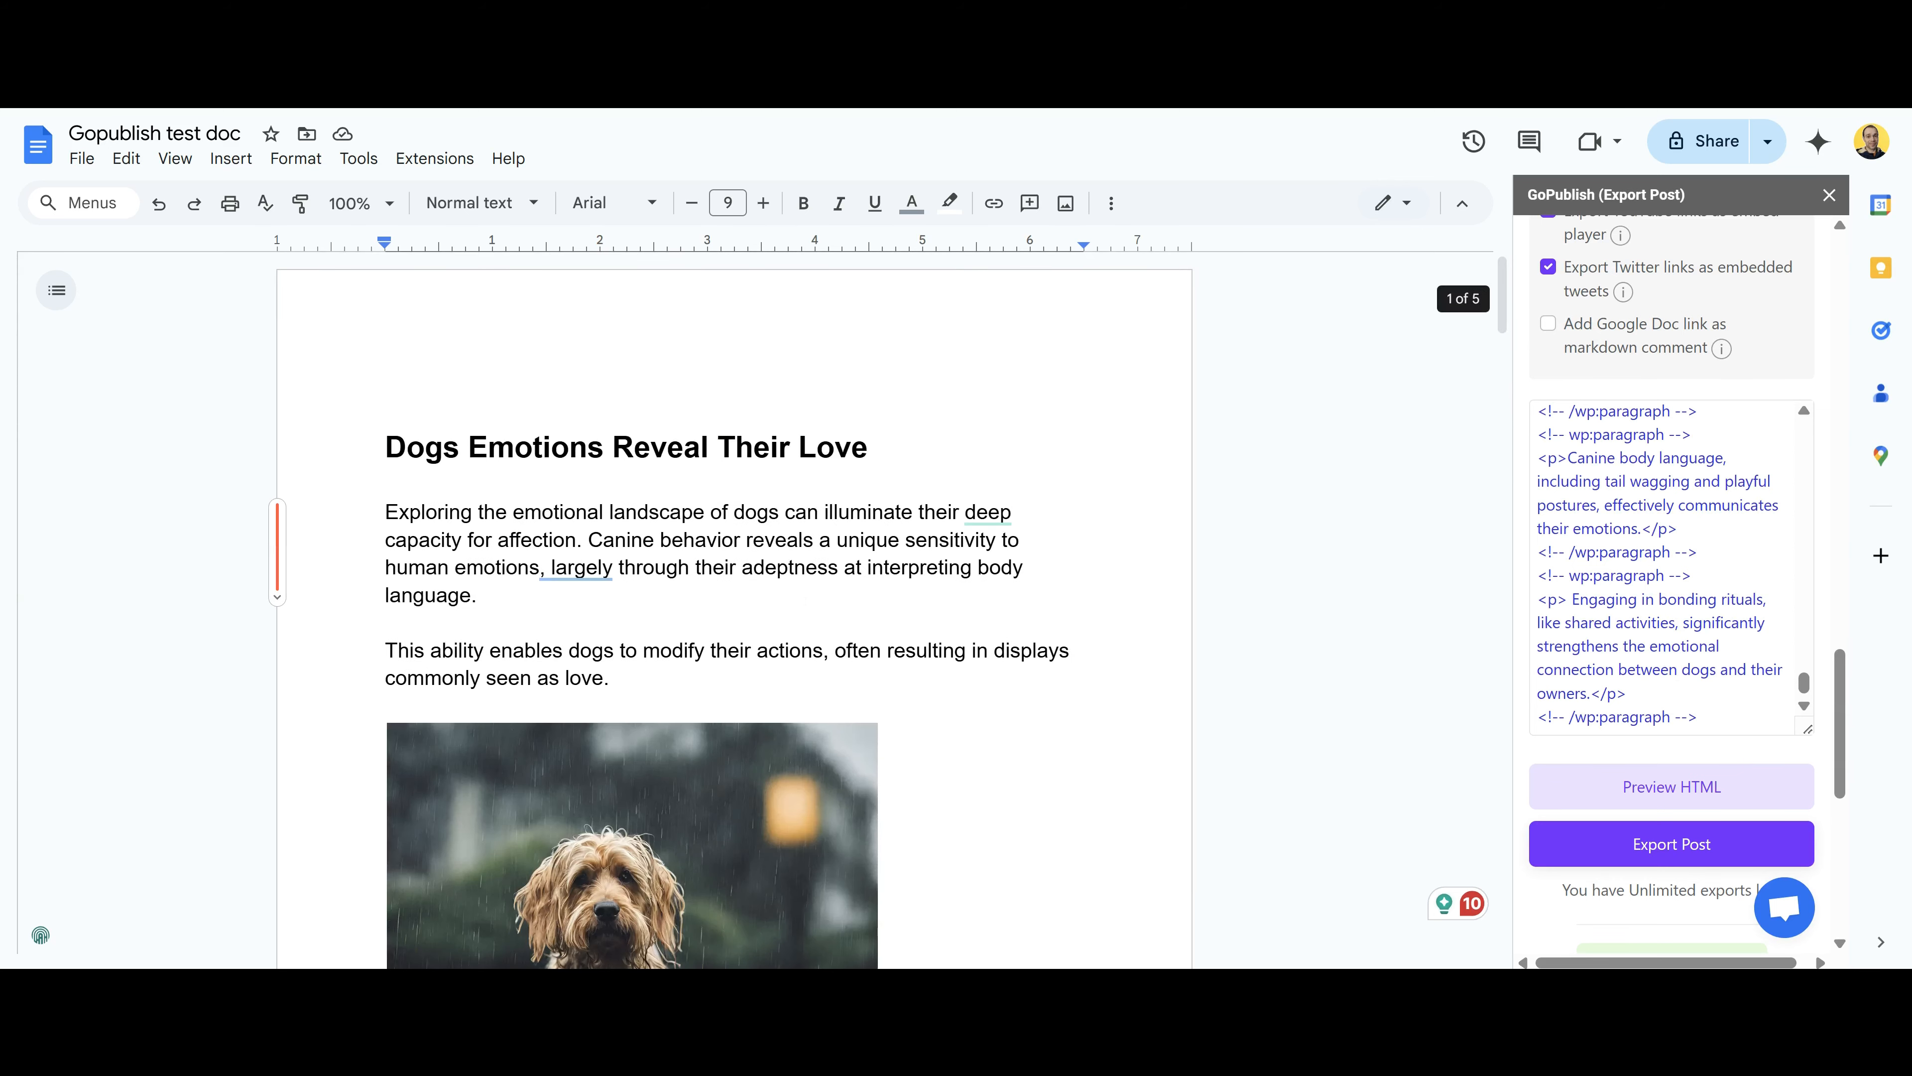
scroll(945, 667, down, 8)
scroll(944, 667, down, 15)
scroll(944, 666, up, 7)
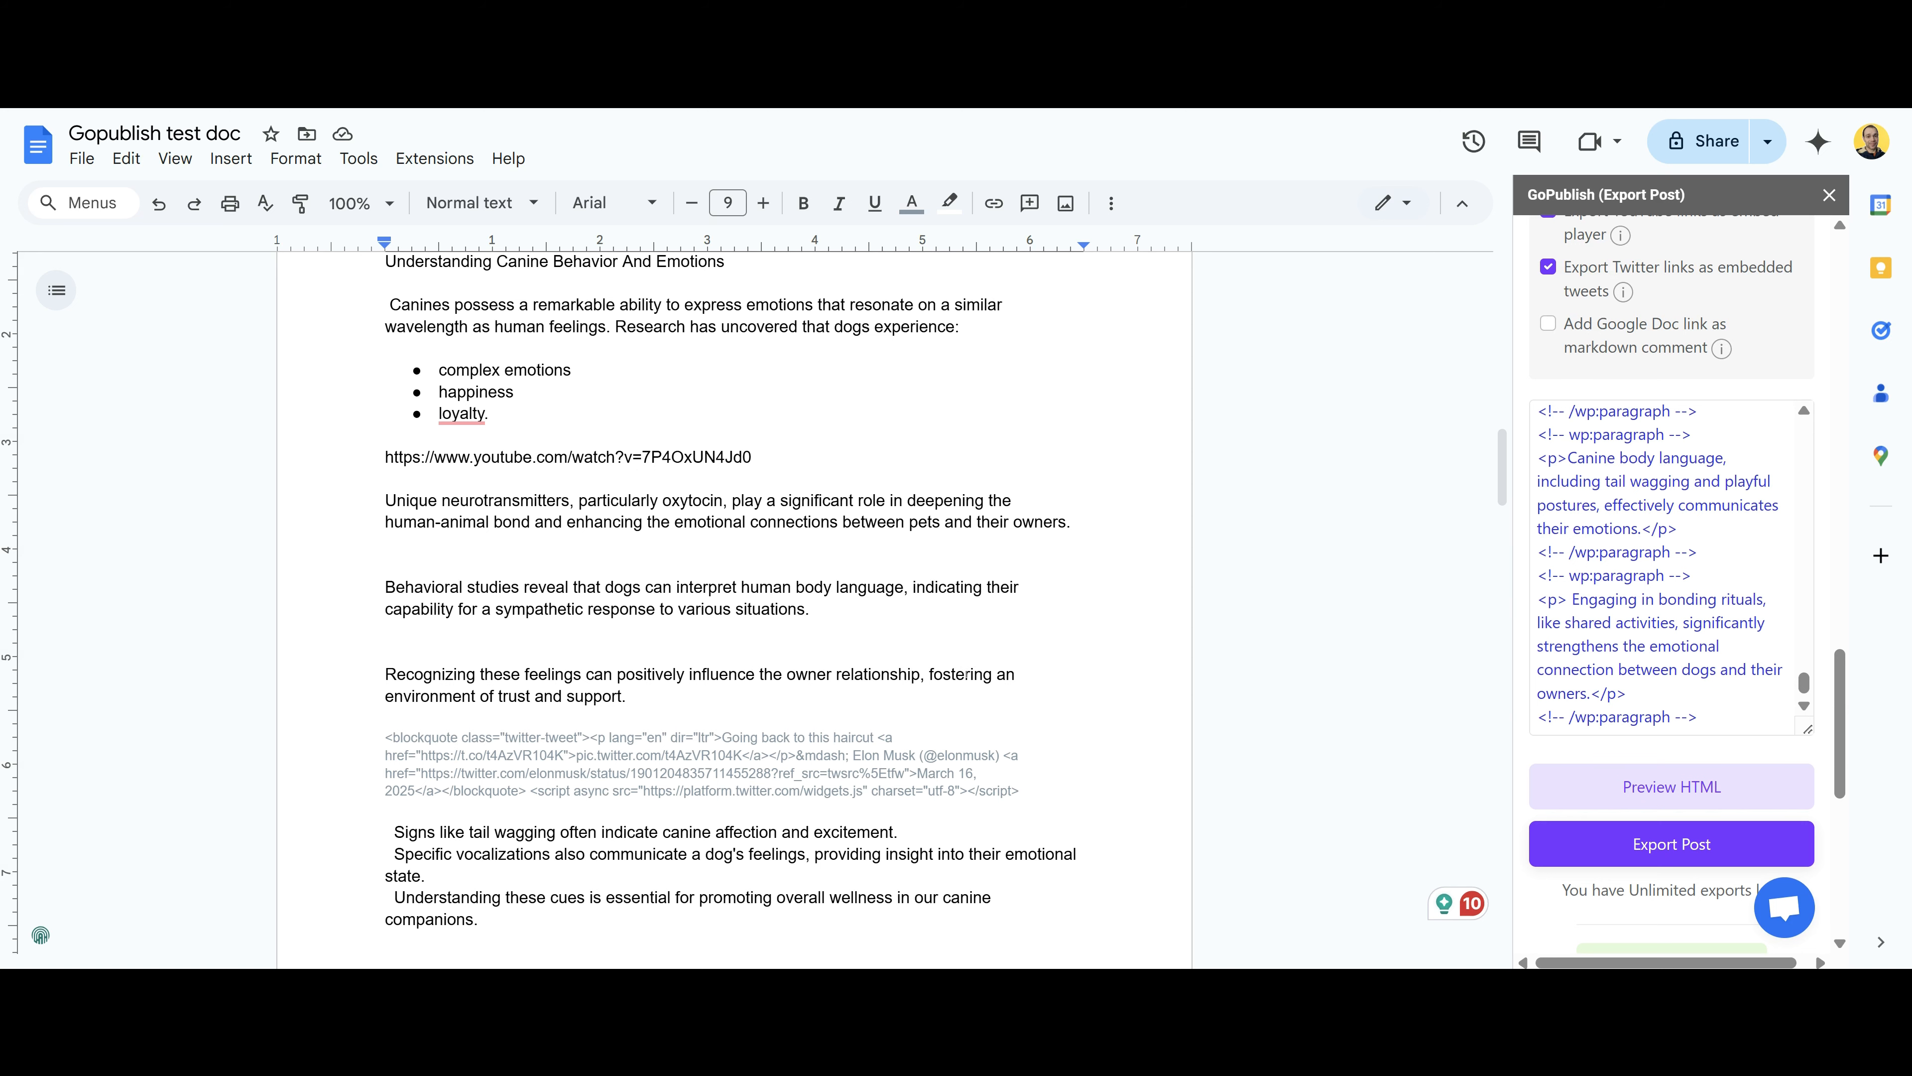
scroll(1699, 574, down, 4)
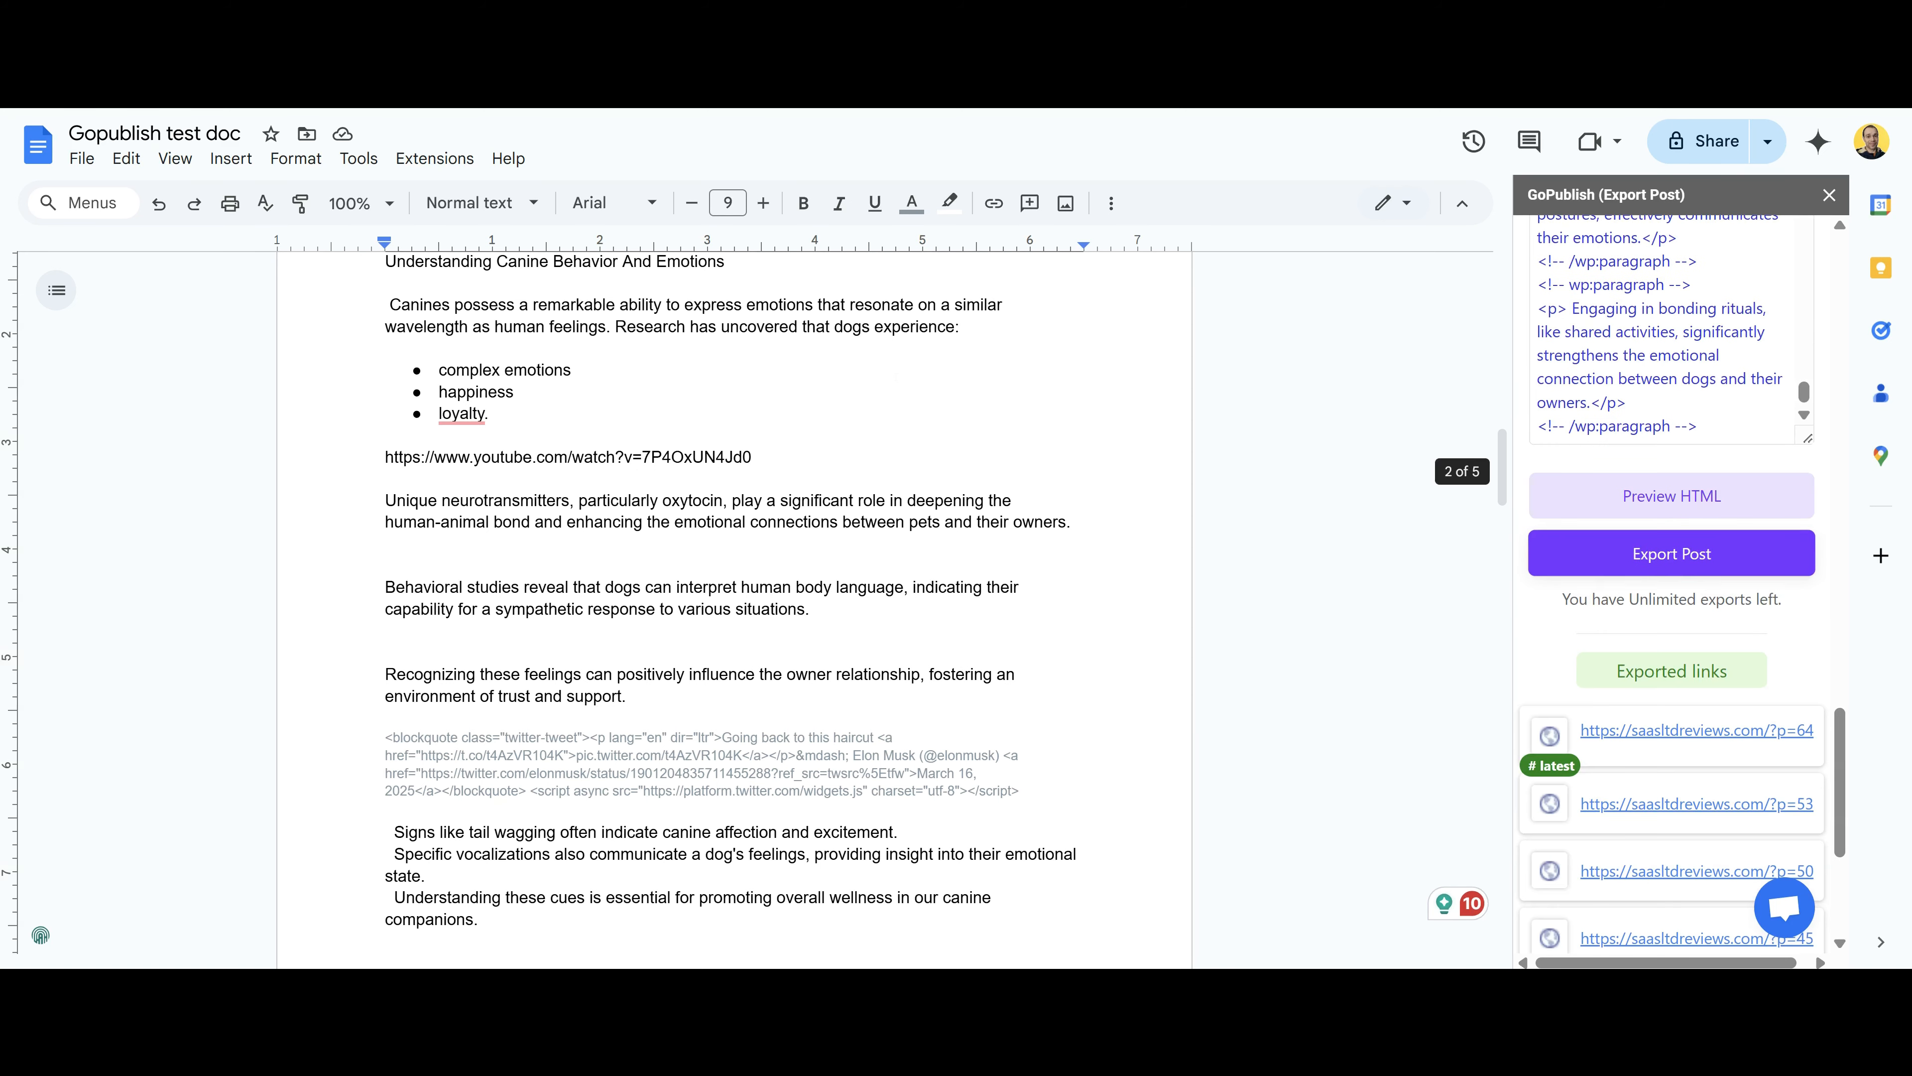
- Optimize the size of the rainy dog image with GoPublish and generate AI alt text for both dog images
click(435, 159)
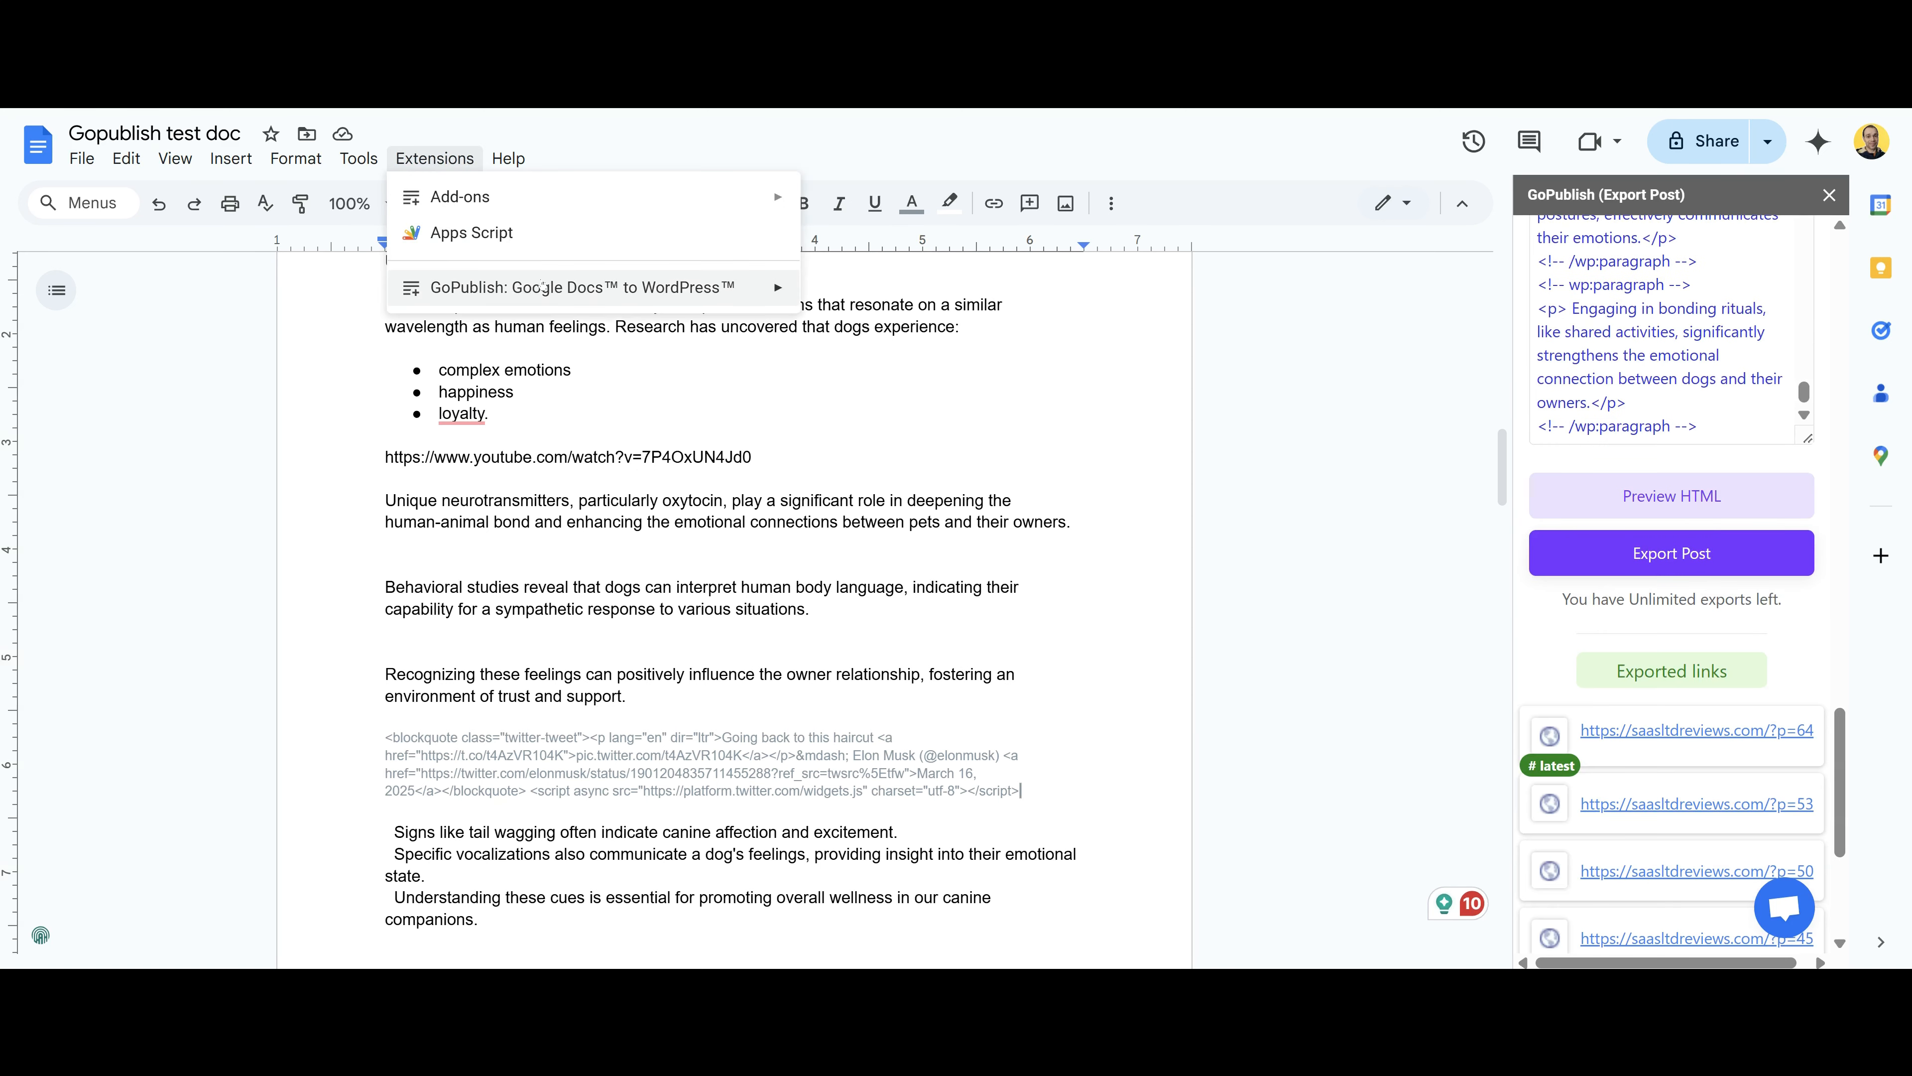
mouse_move(580, 288)
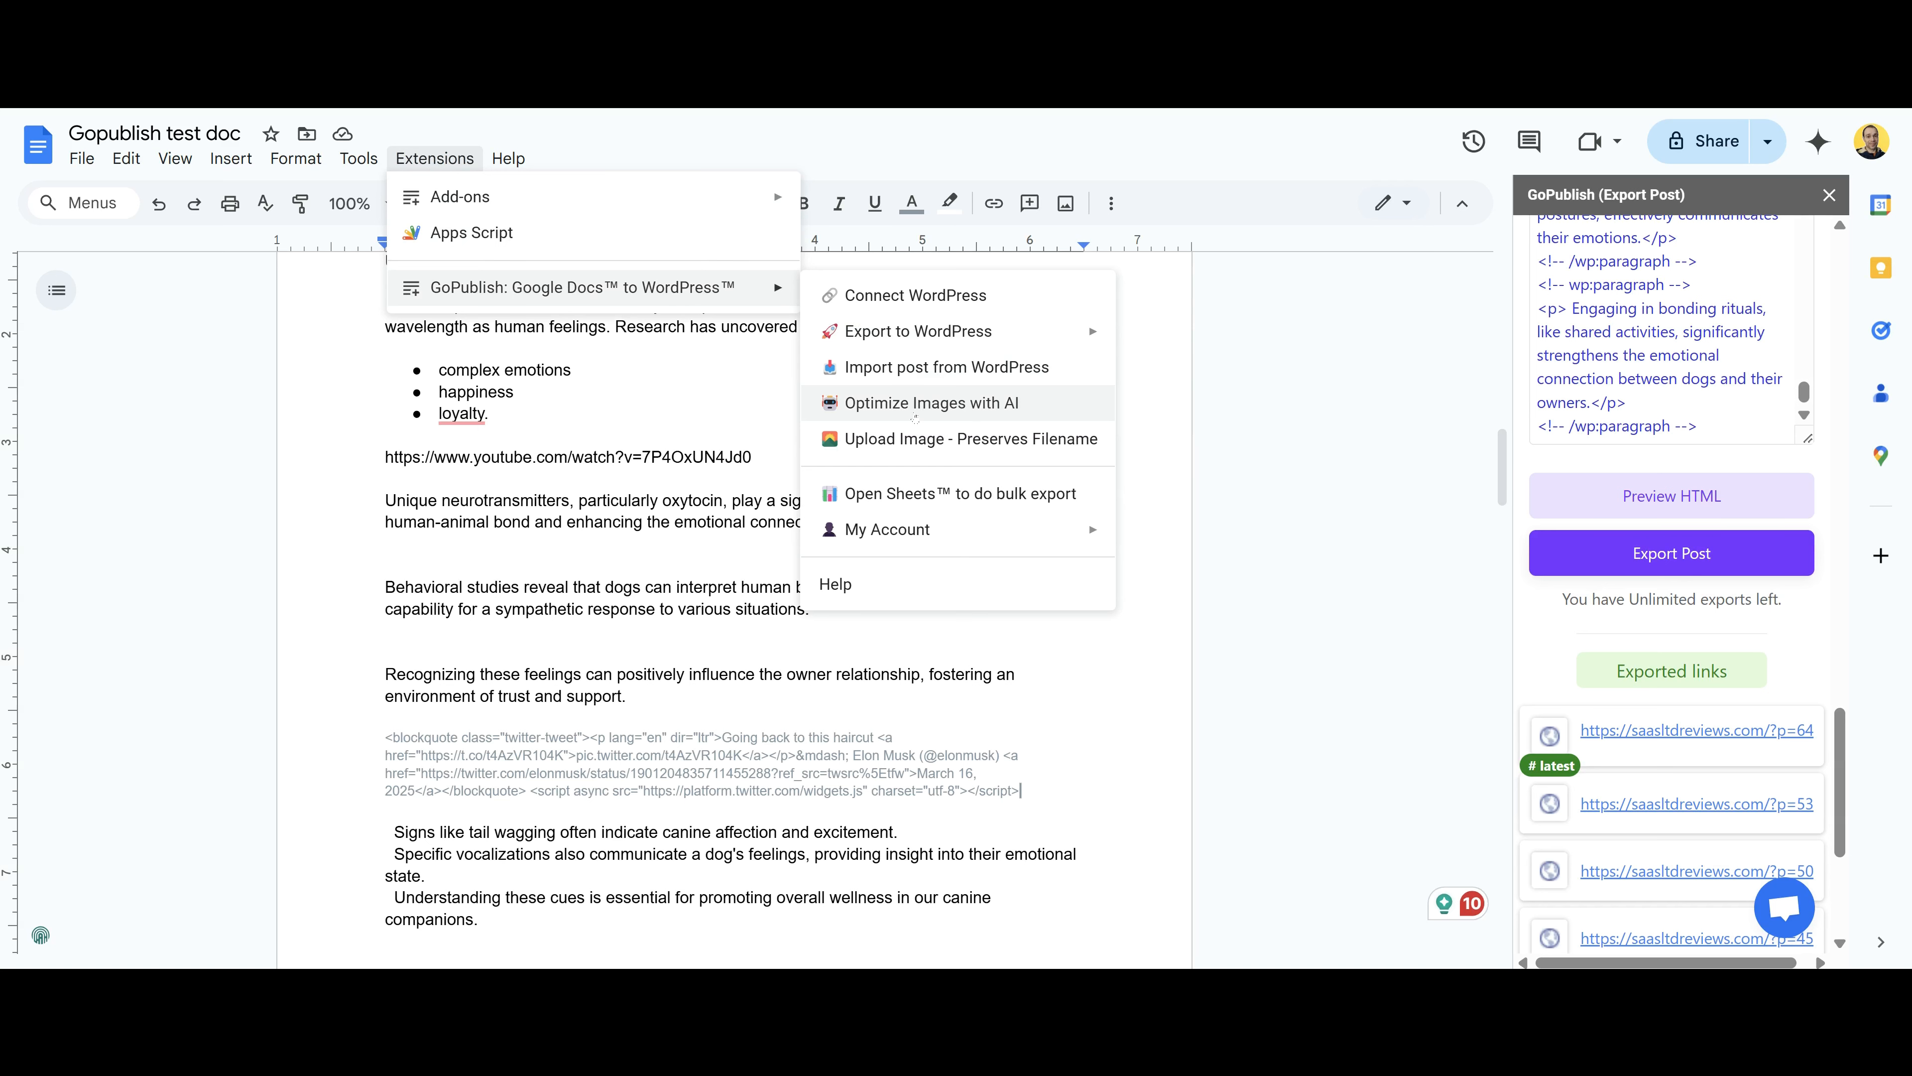
click(987, 411)
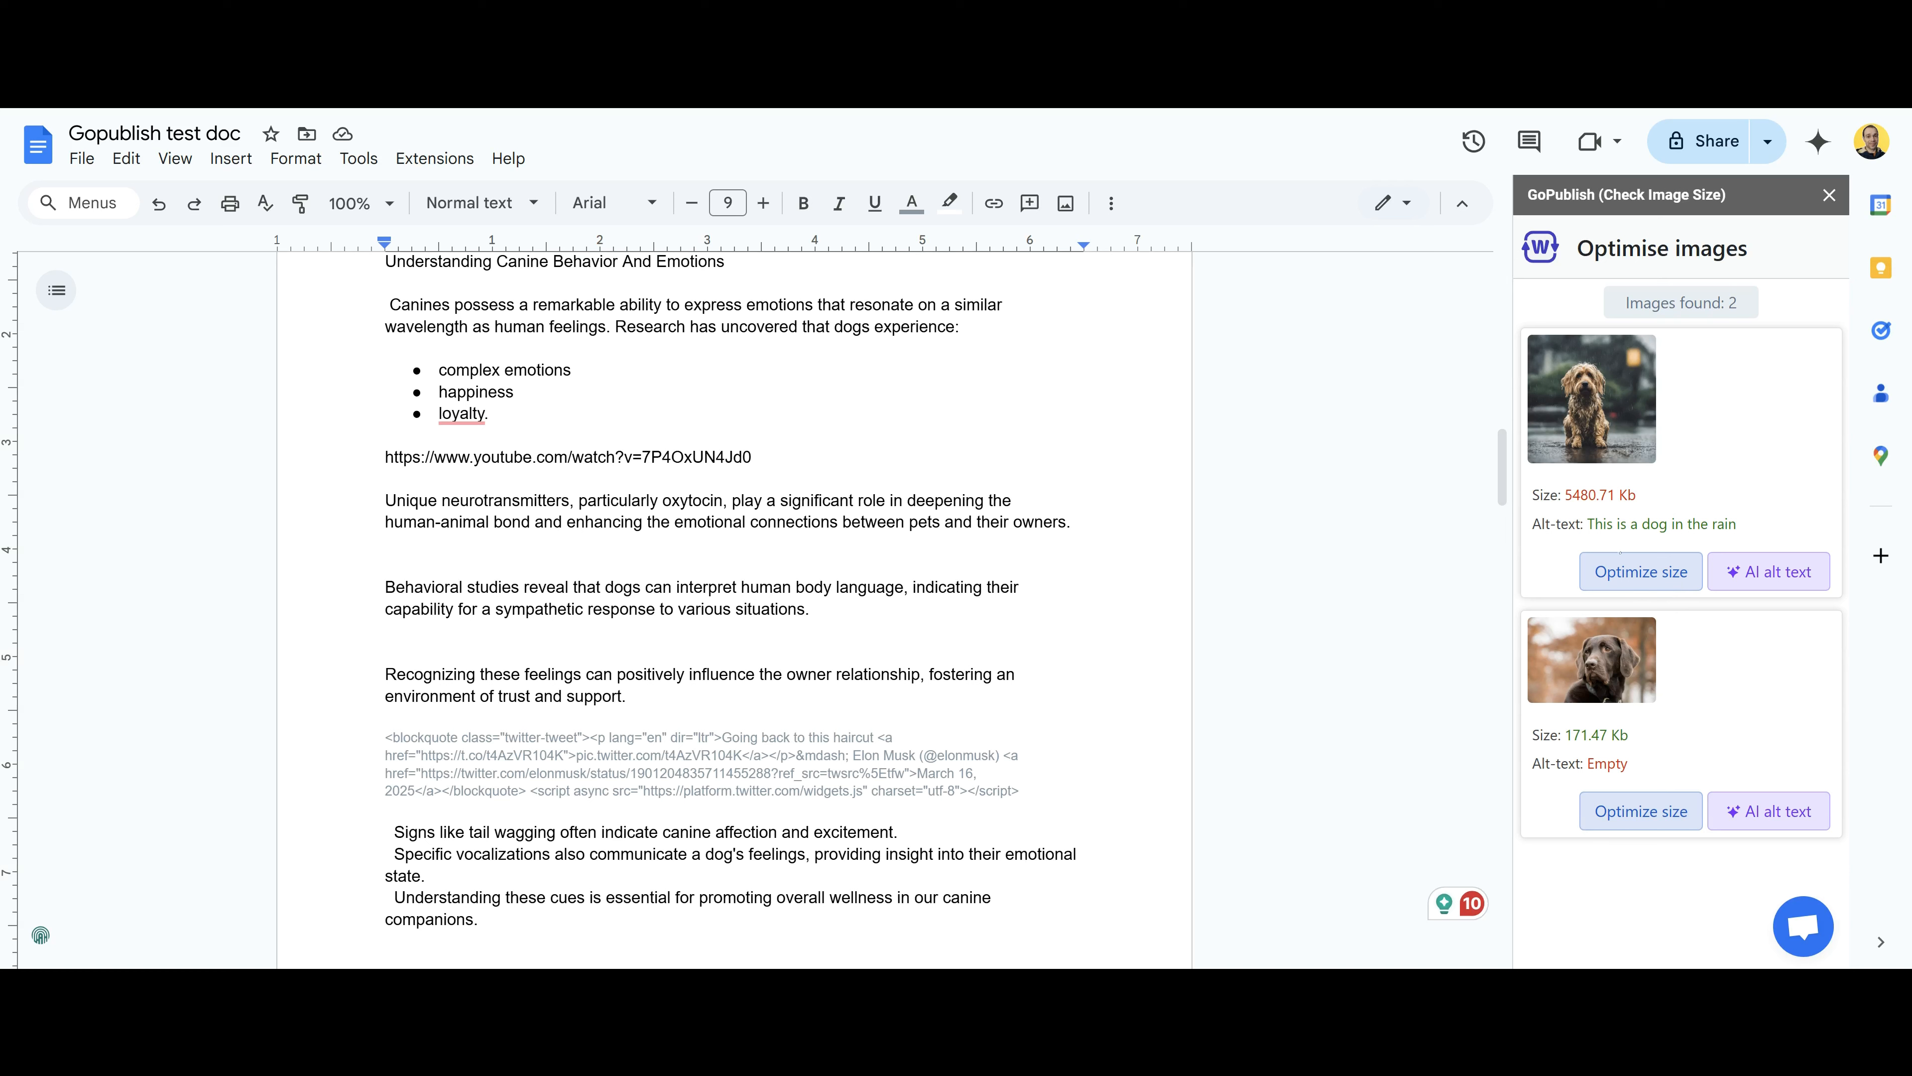
click(1648, 582)
click(1785, 582)
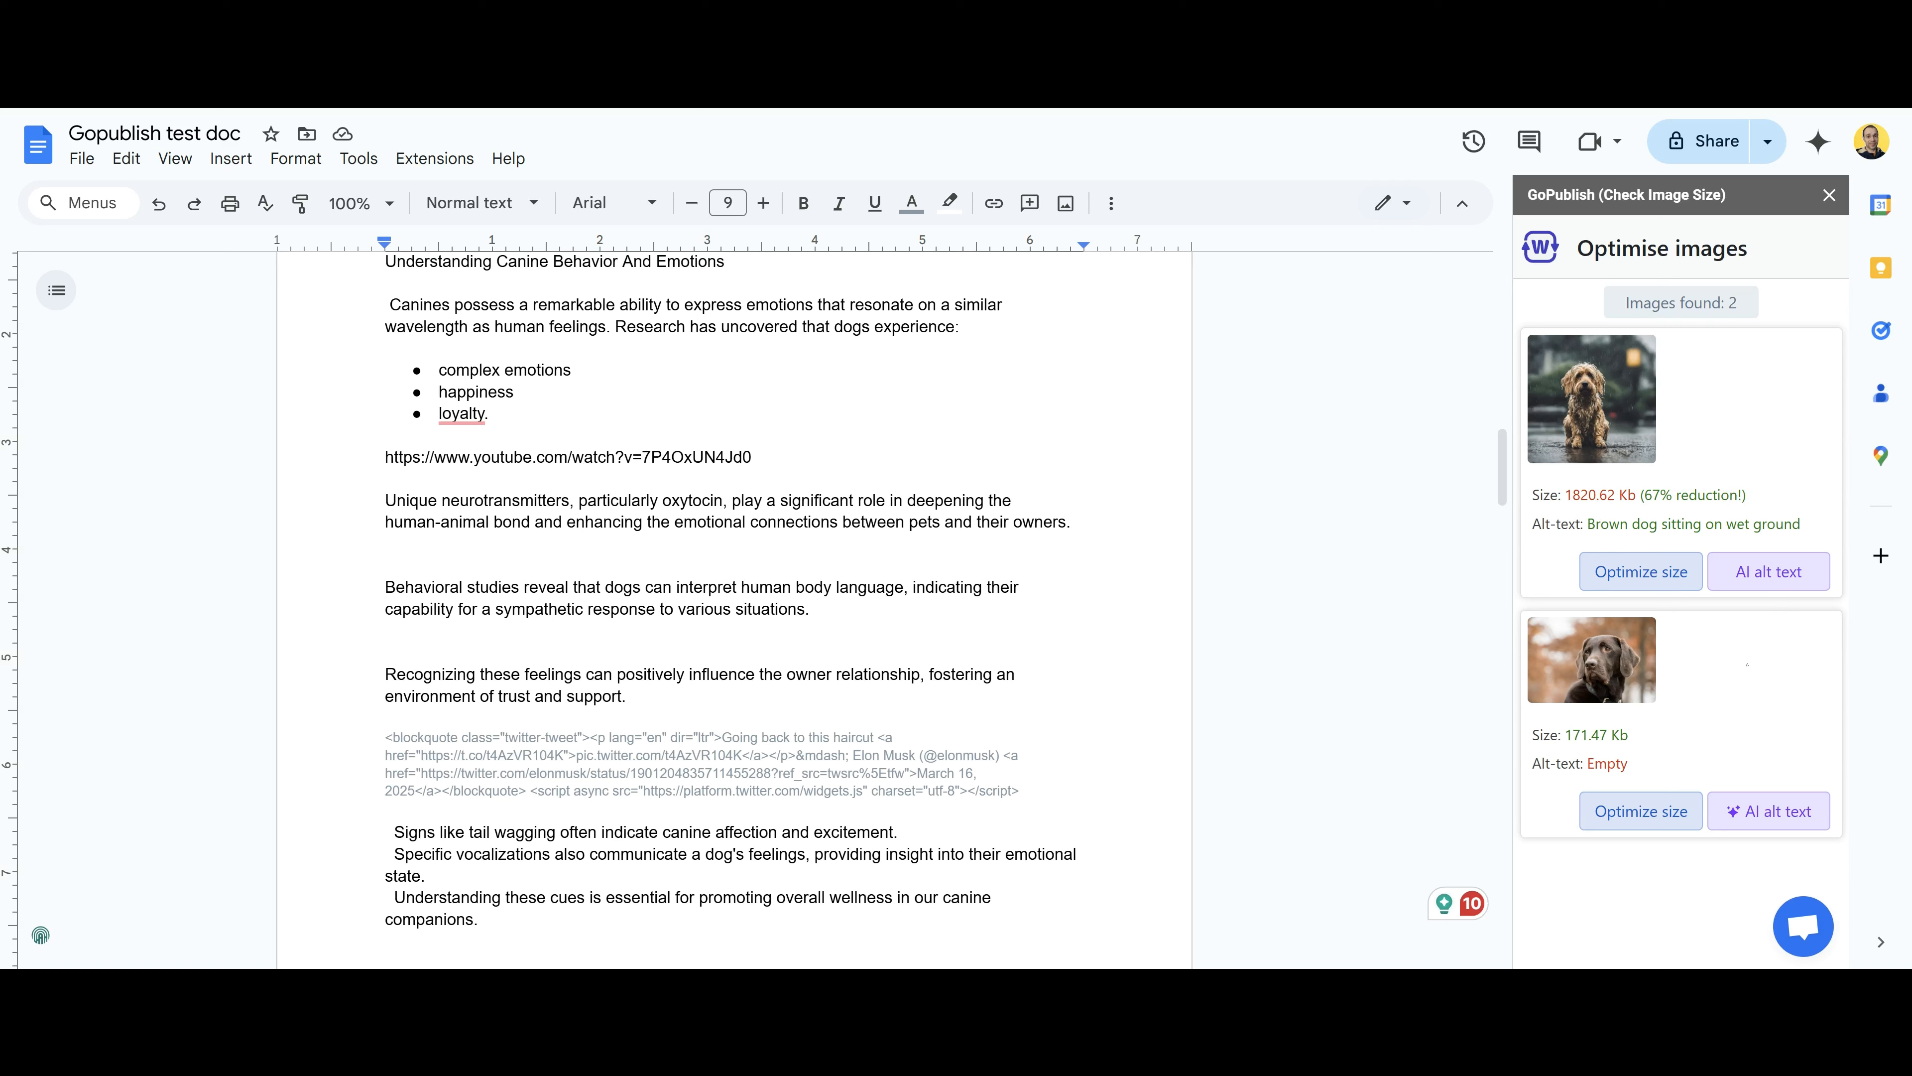
click(1762, 815)
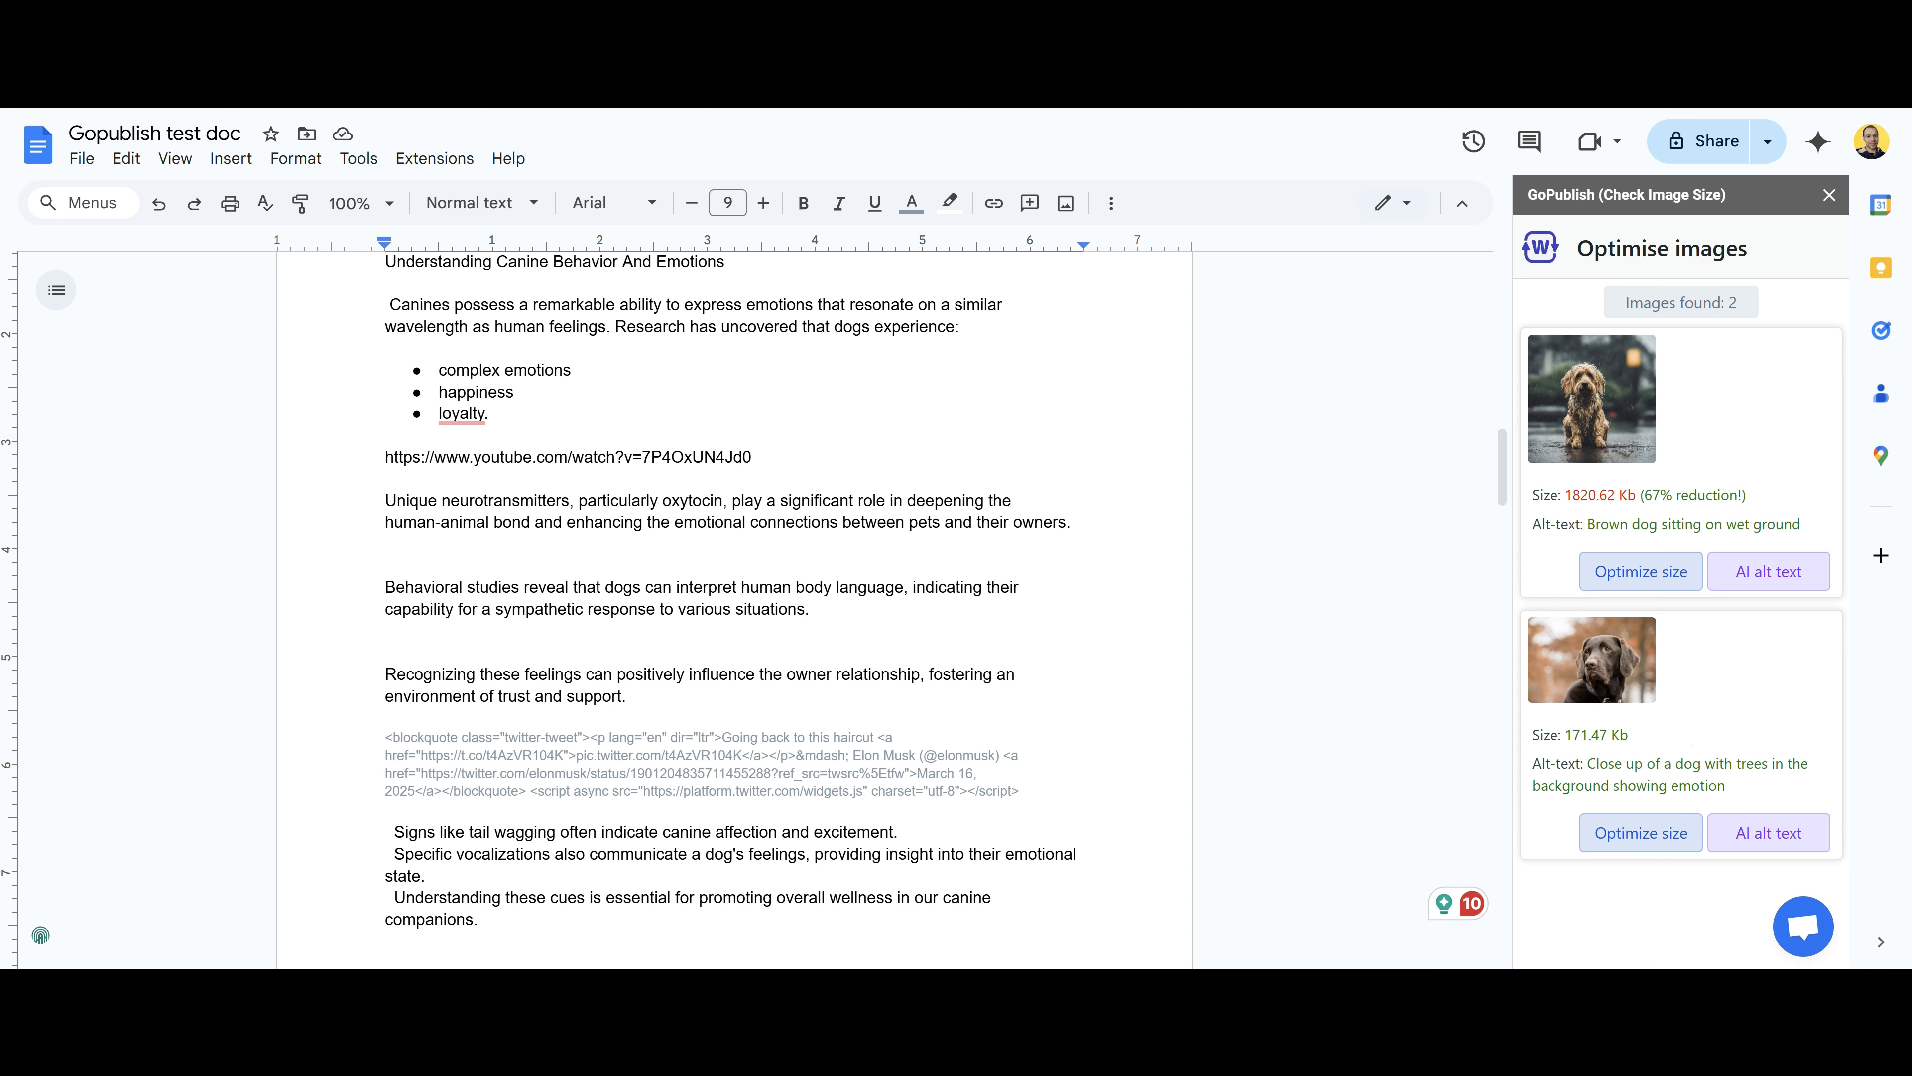
click(434, 159)
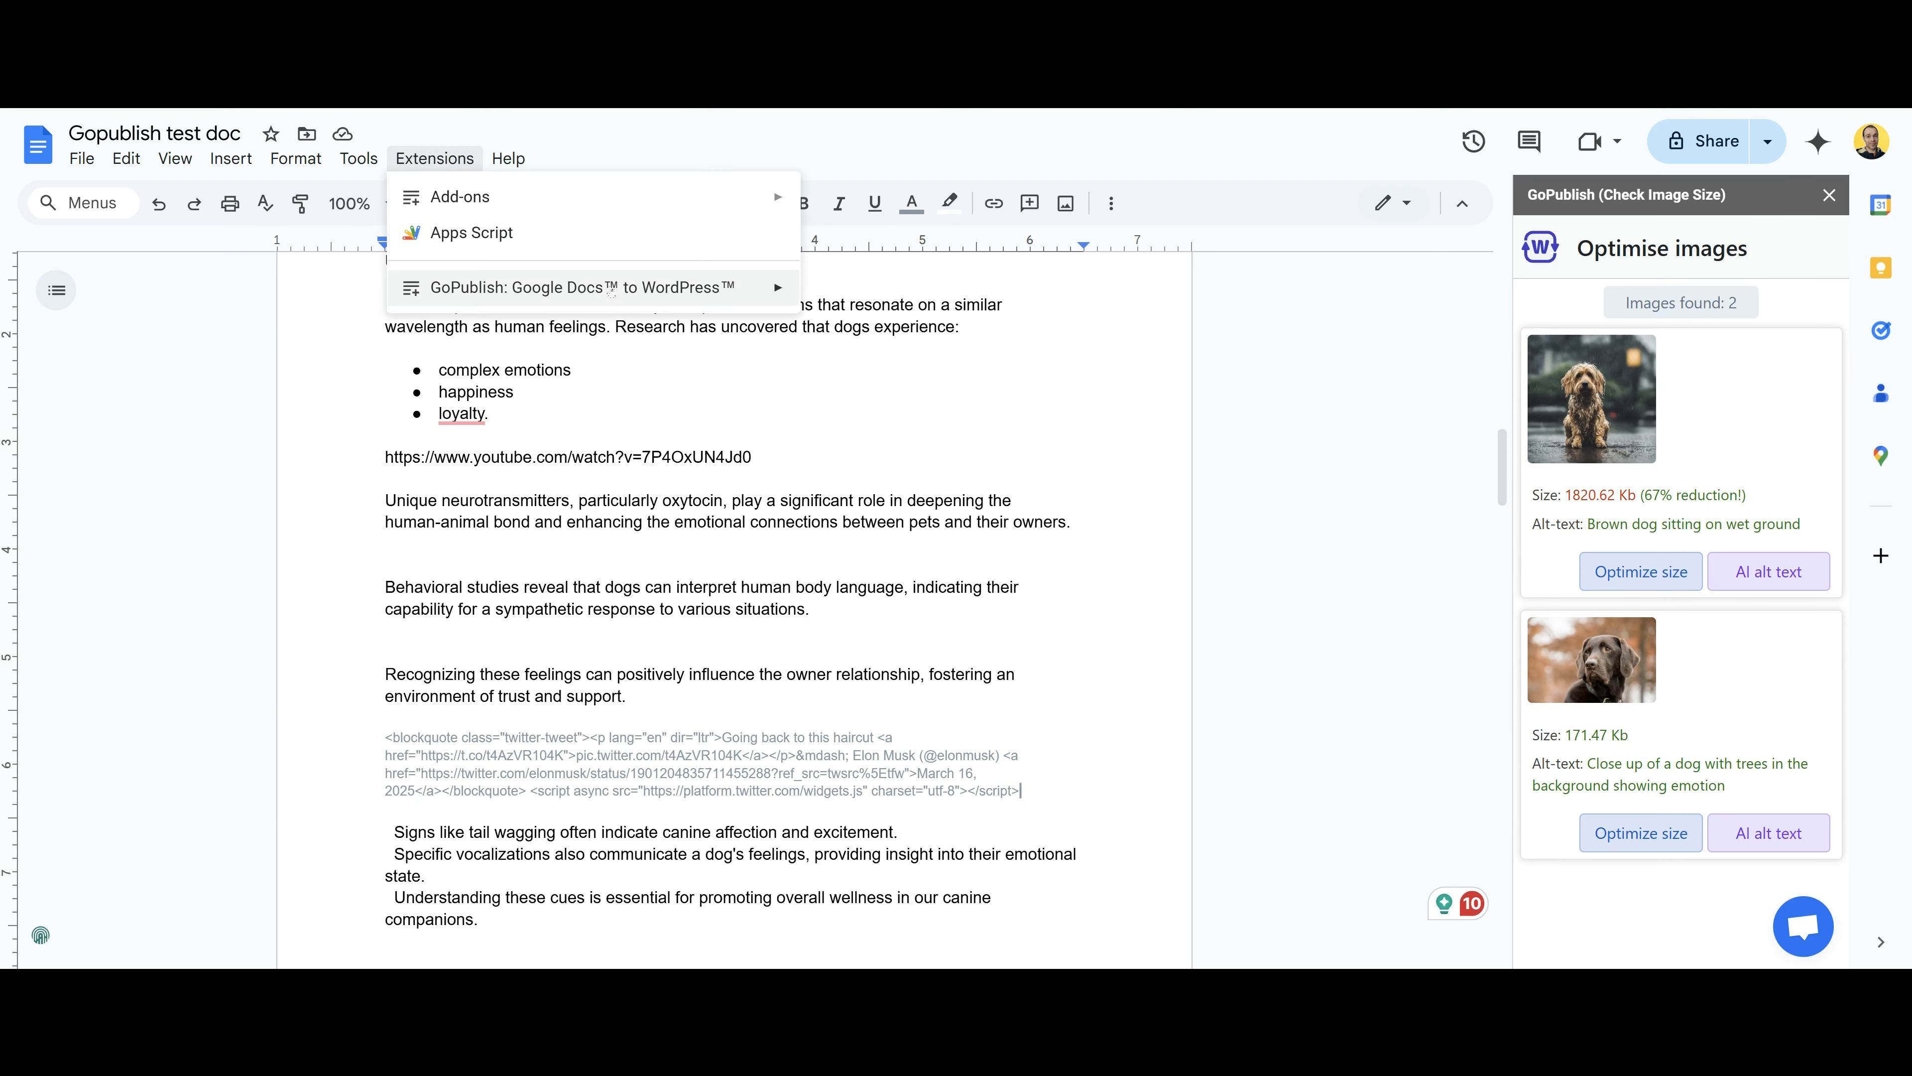
mouse_move(723, 286)
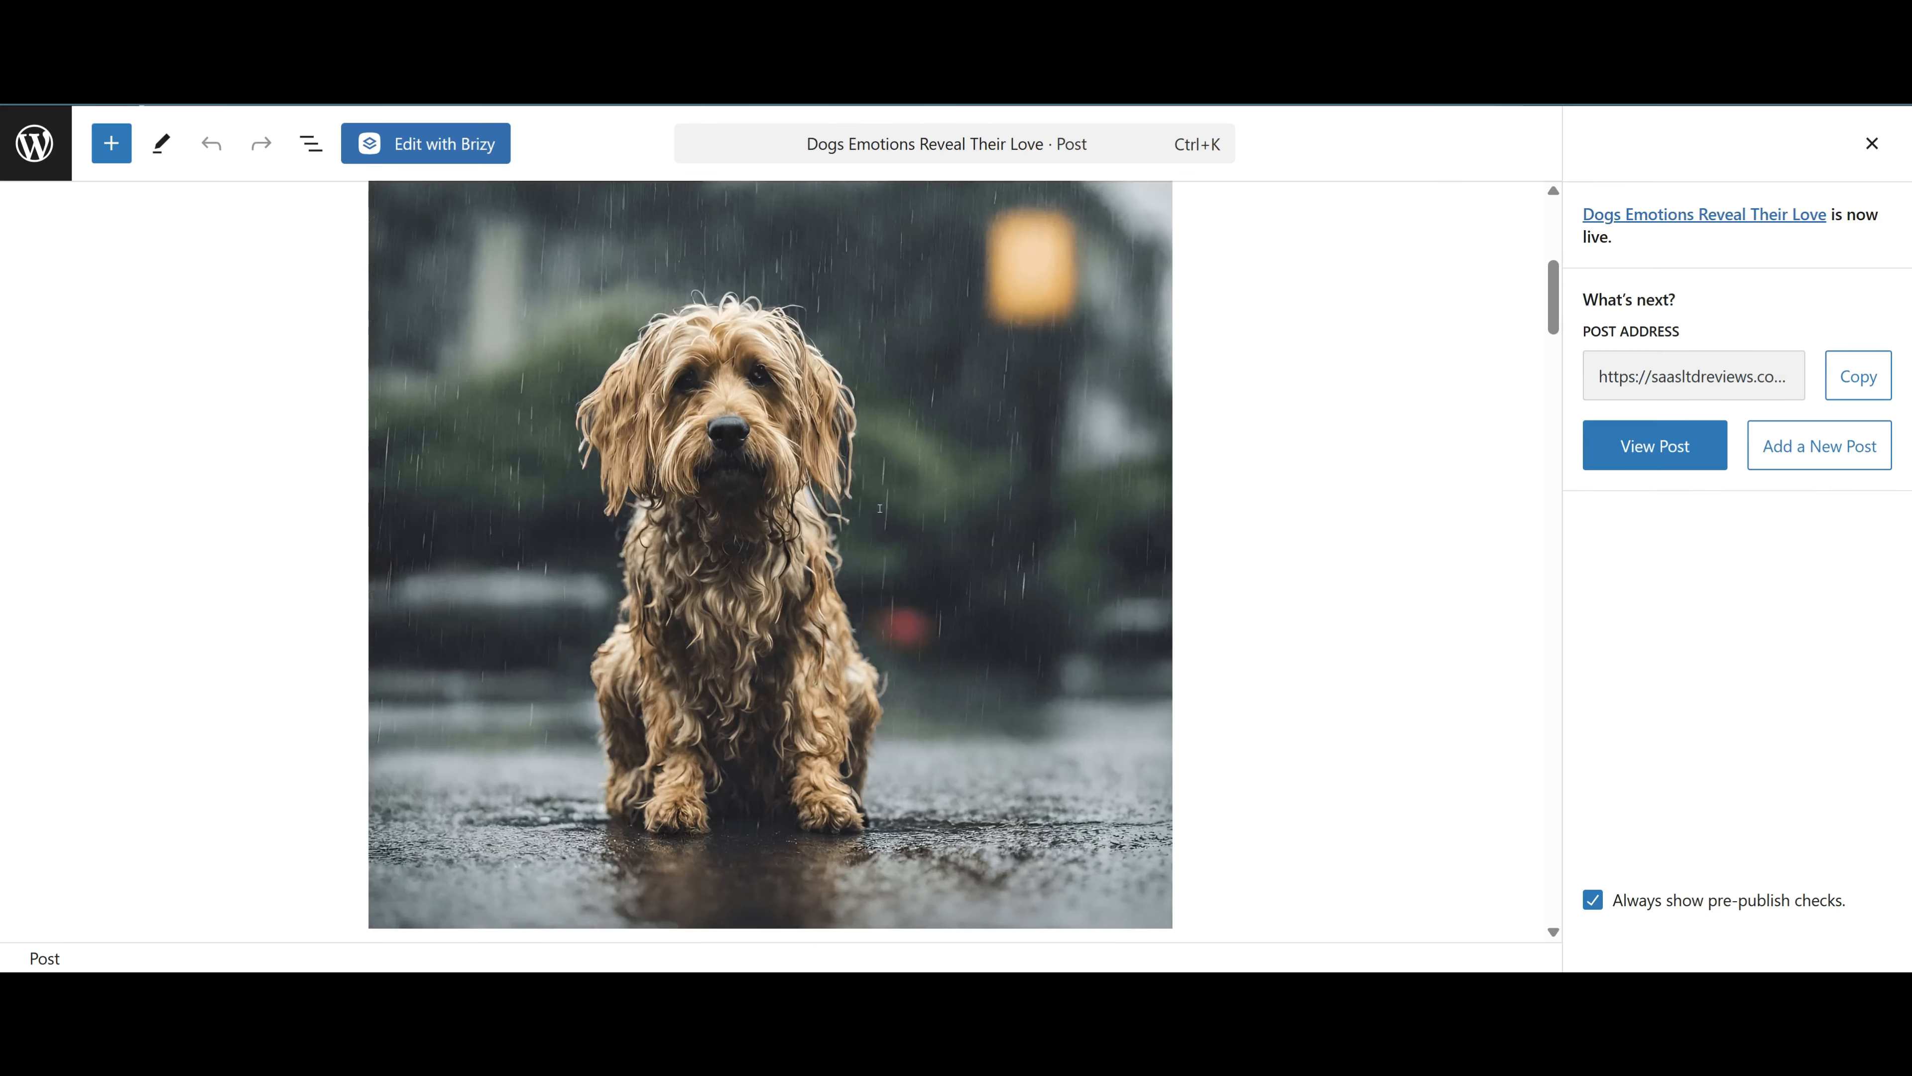
- Review the published Dogs Emotions Reveal Their Love post in the WordPress editor, including its images, YouTube link and table shortcode
scroll(900, 520, down, 20)
scroll(900, 520, down, 10)
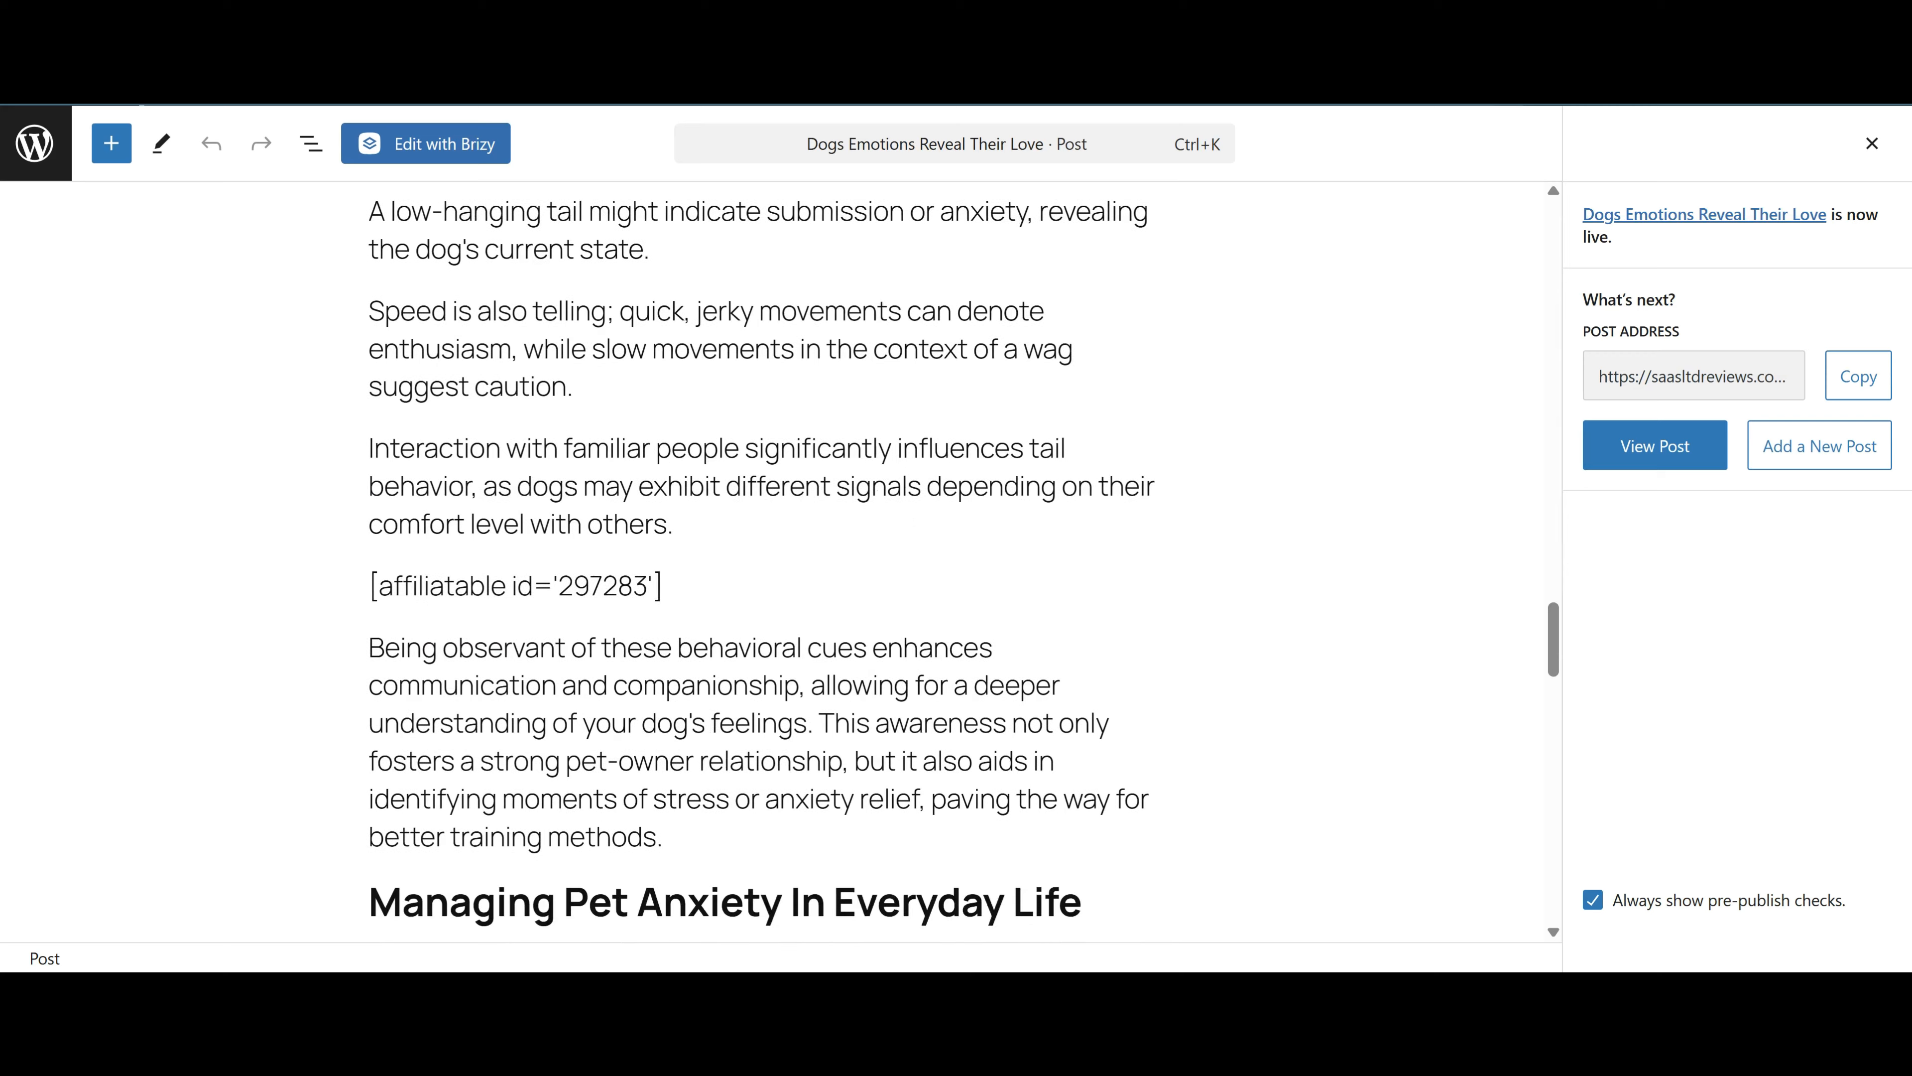
scroll(900, 520, up, 15)
scroll(900, 520, up, 3)
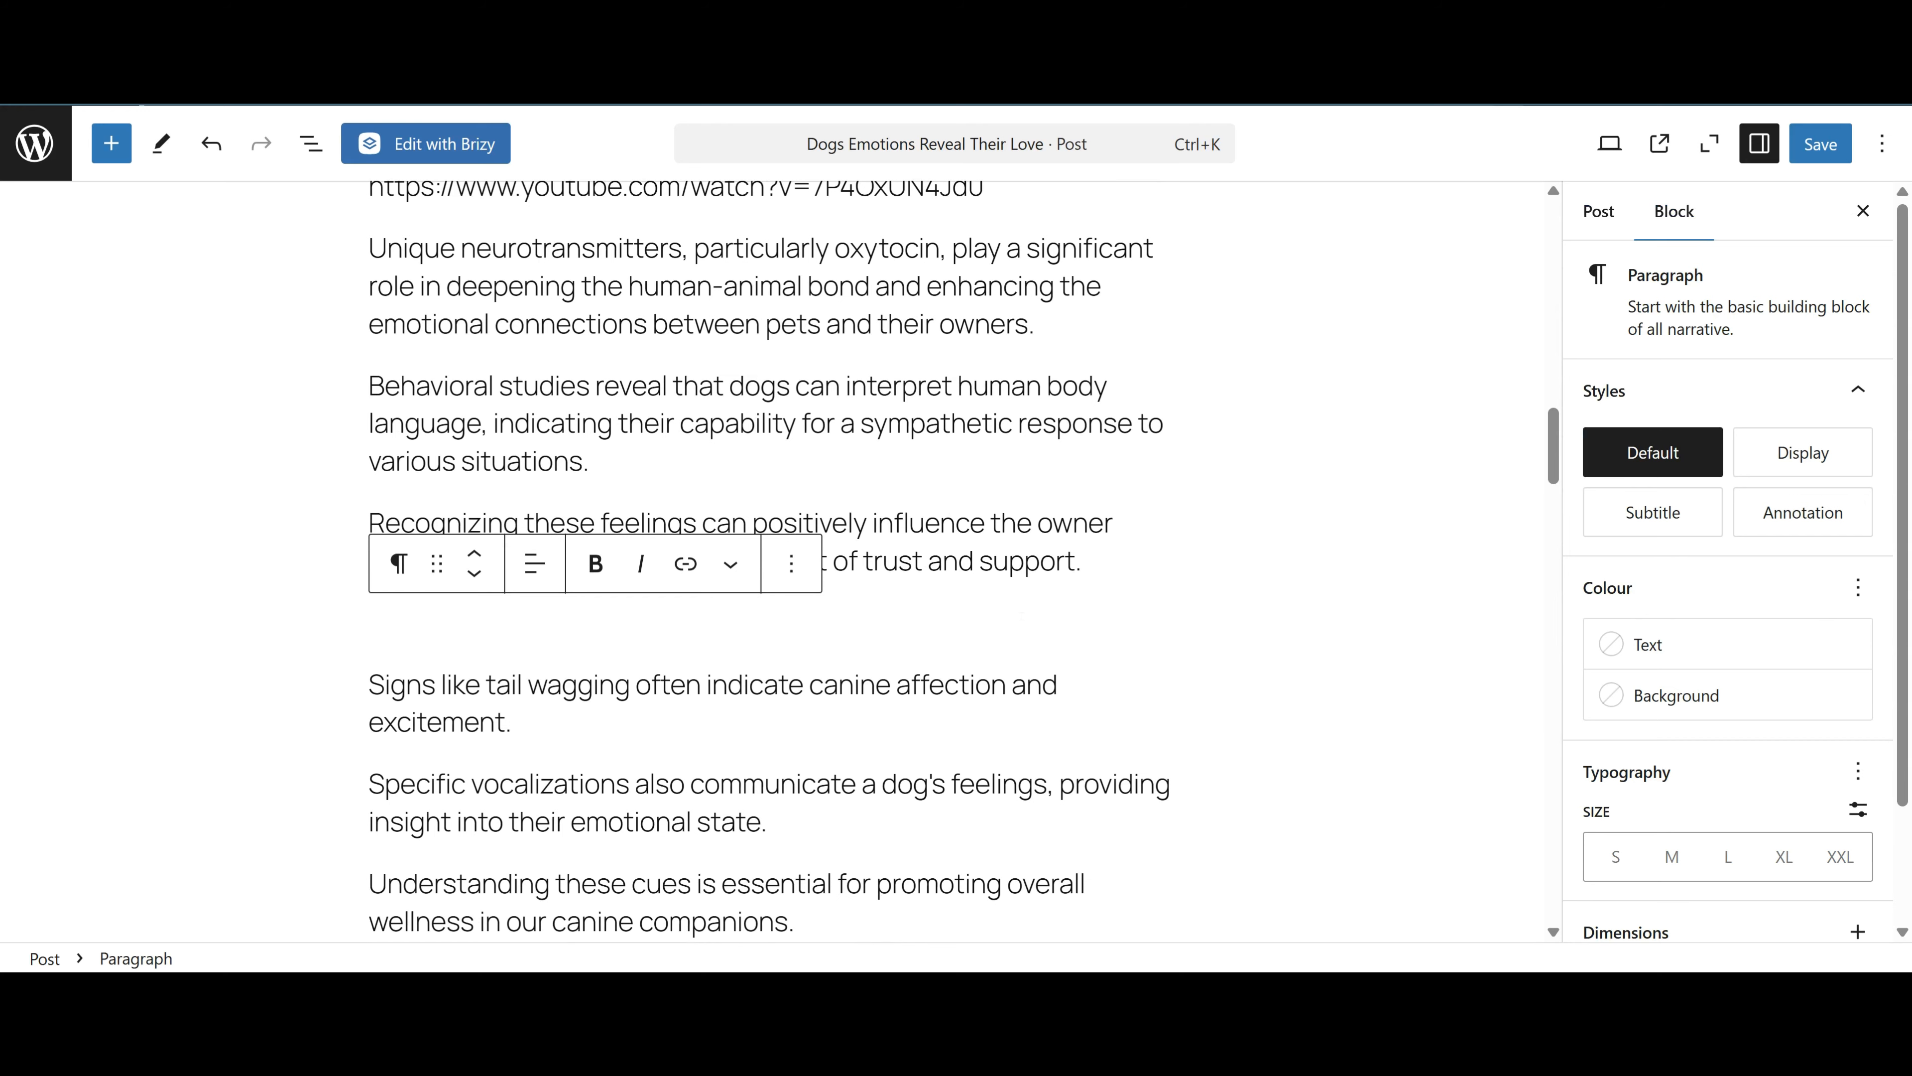
scroll(771, 561, up, 20)
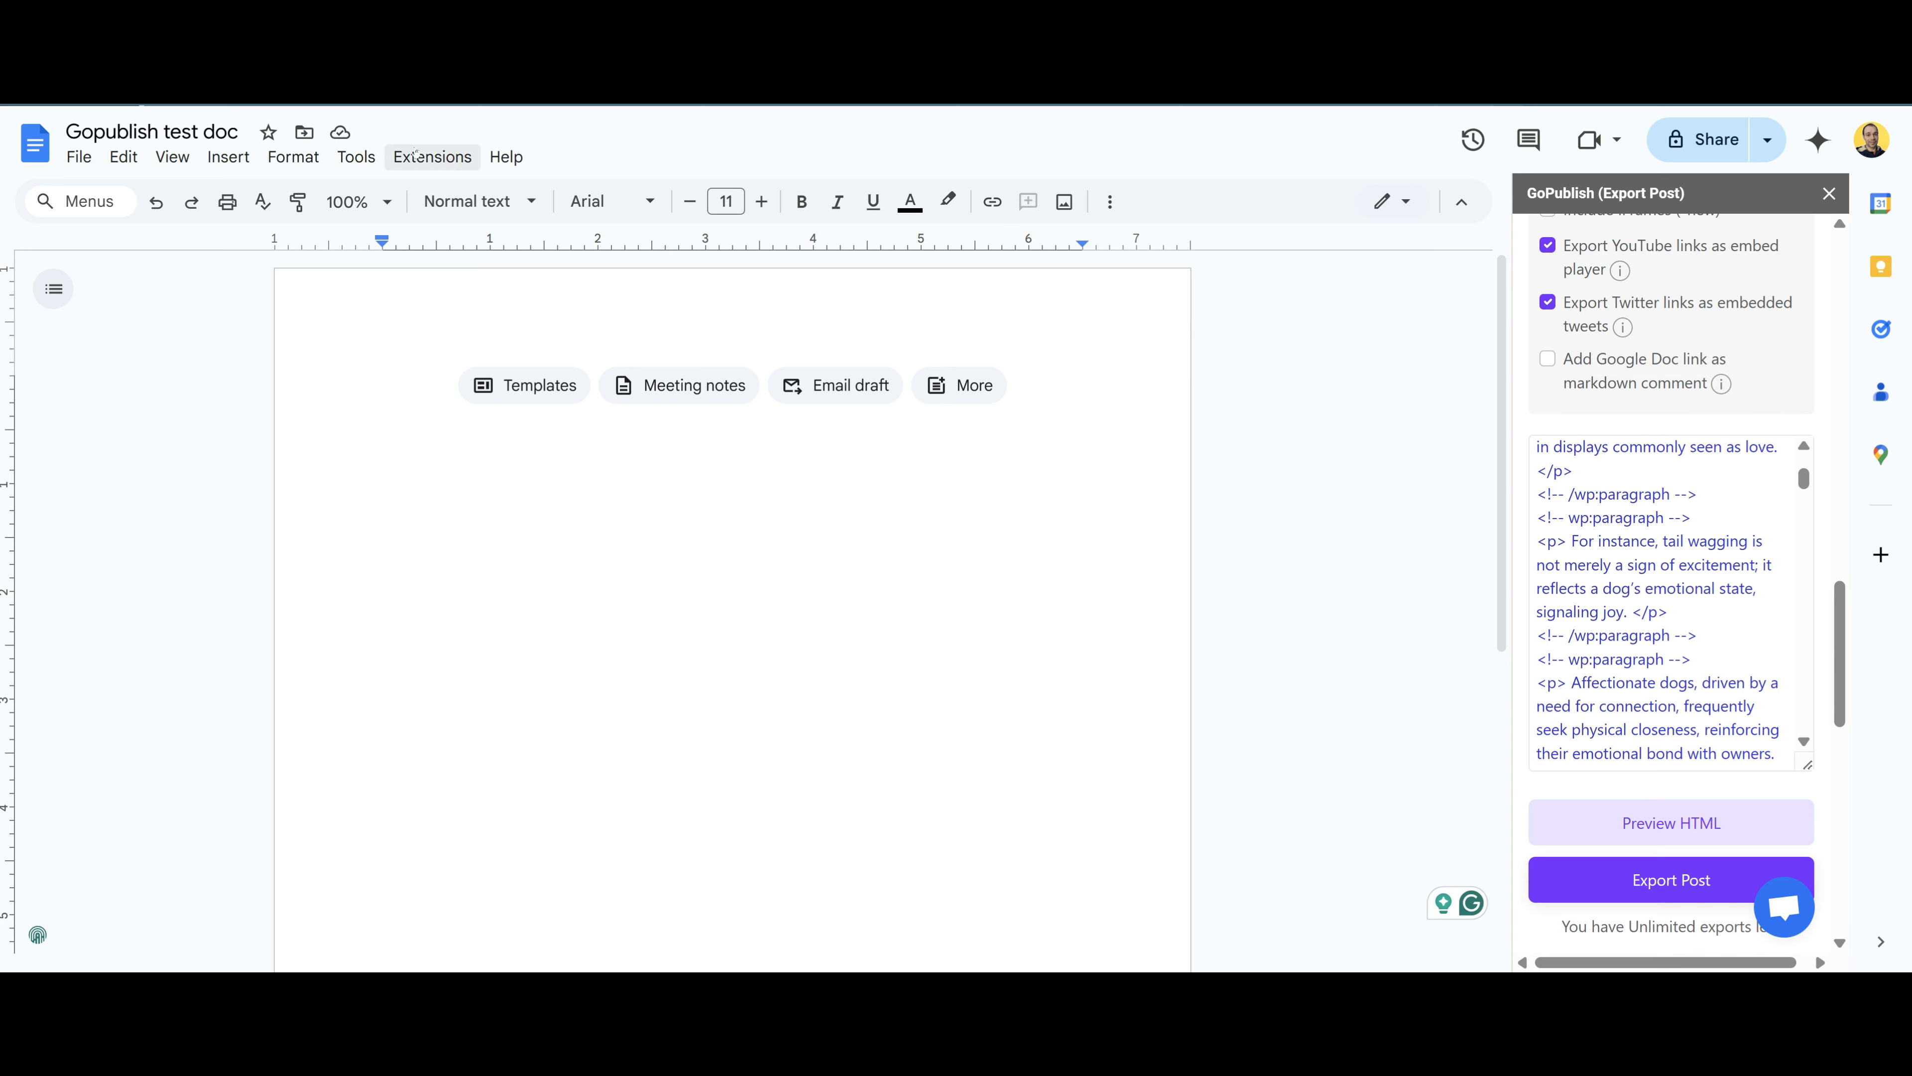
click(432, 158)
mouse_move(531, 289)
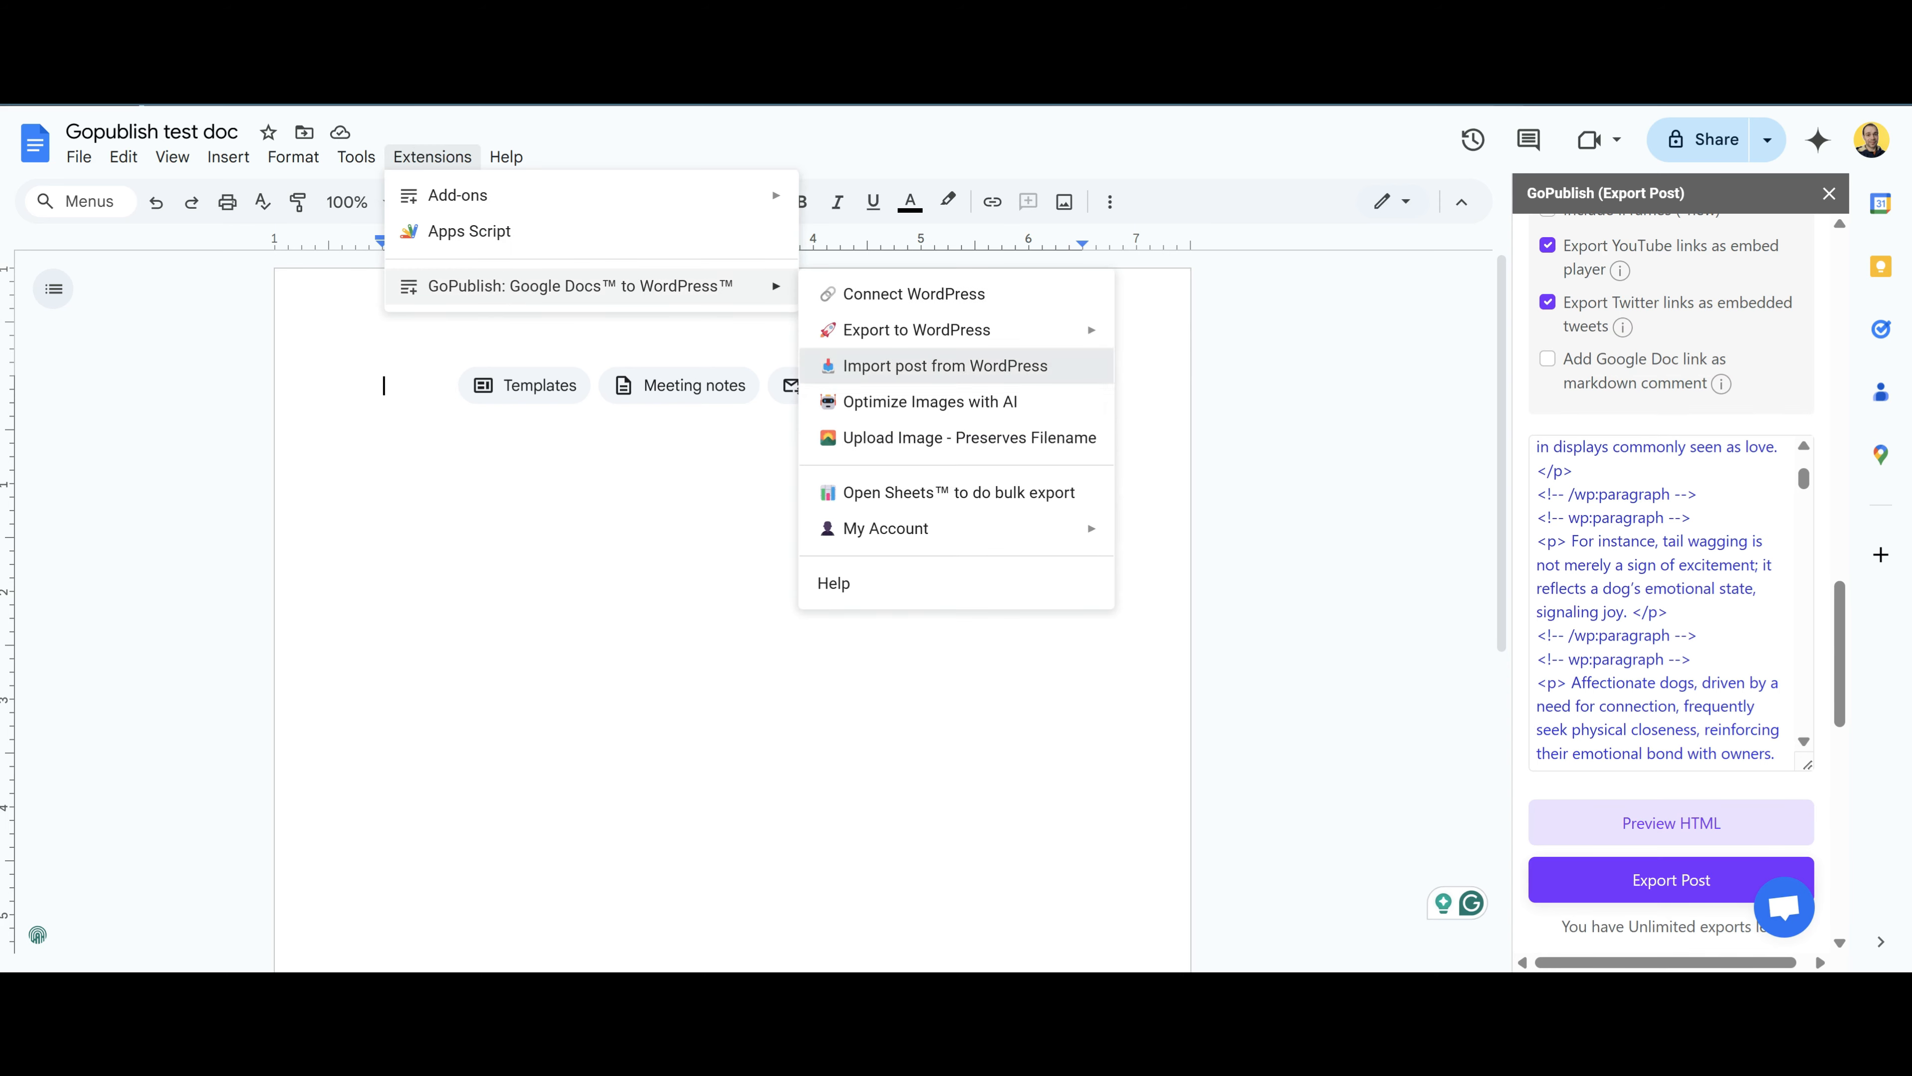
click(962, 368)
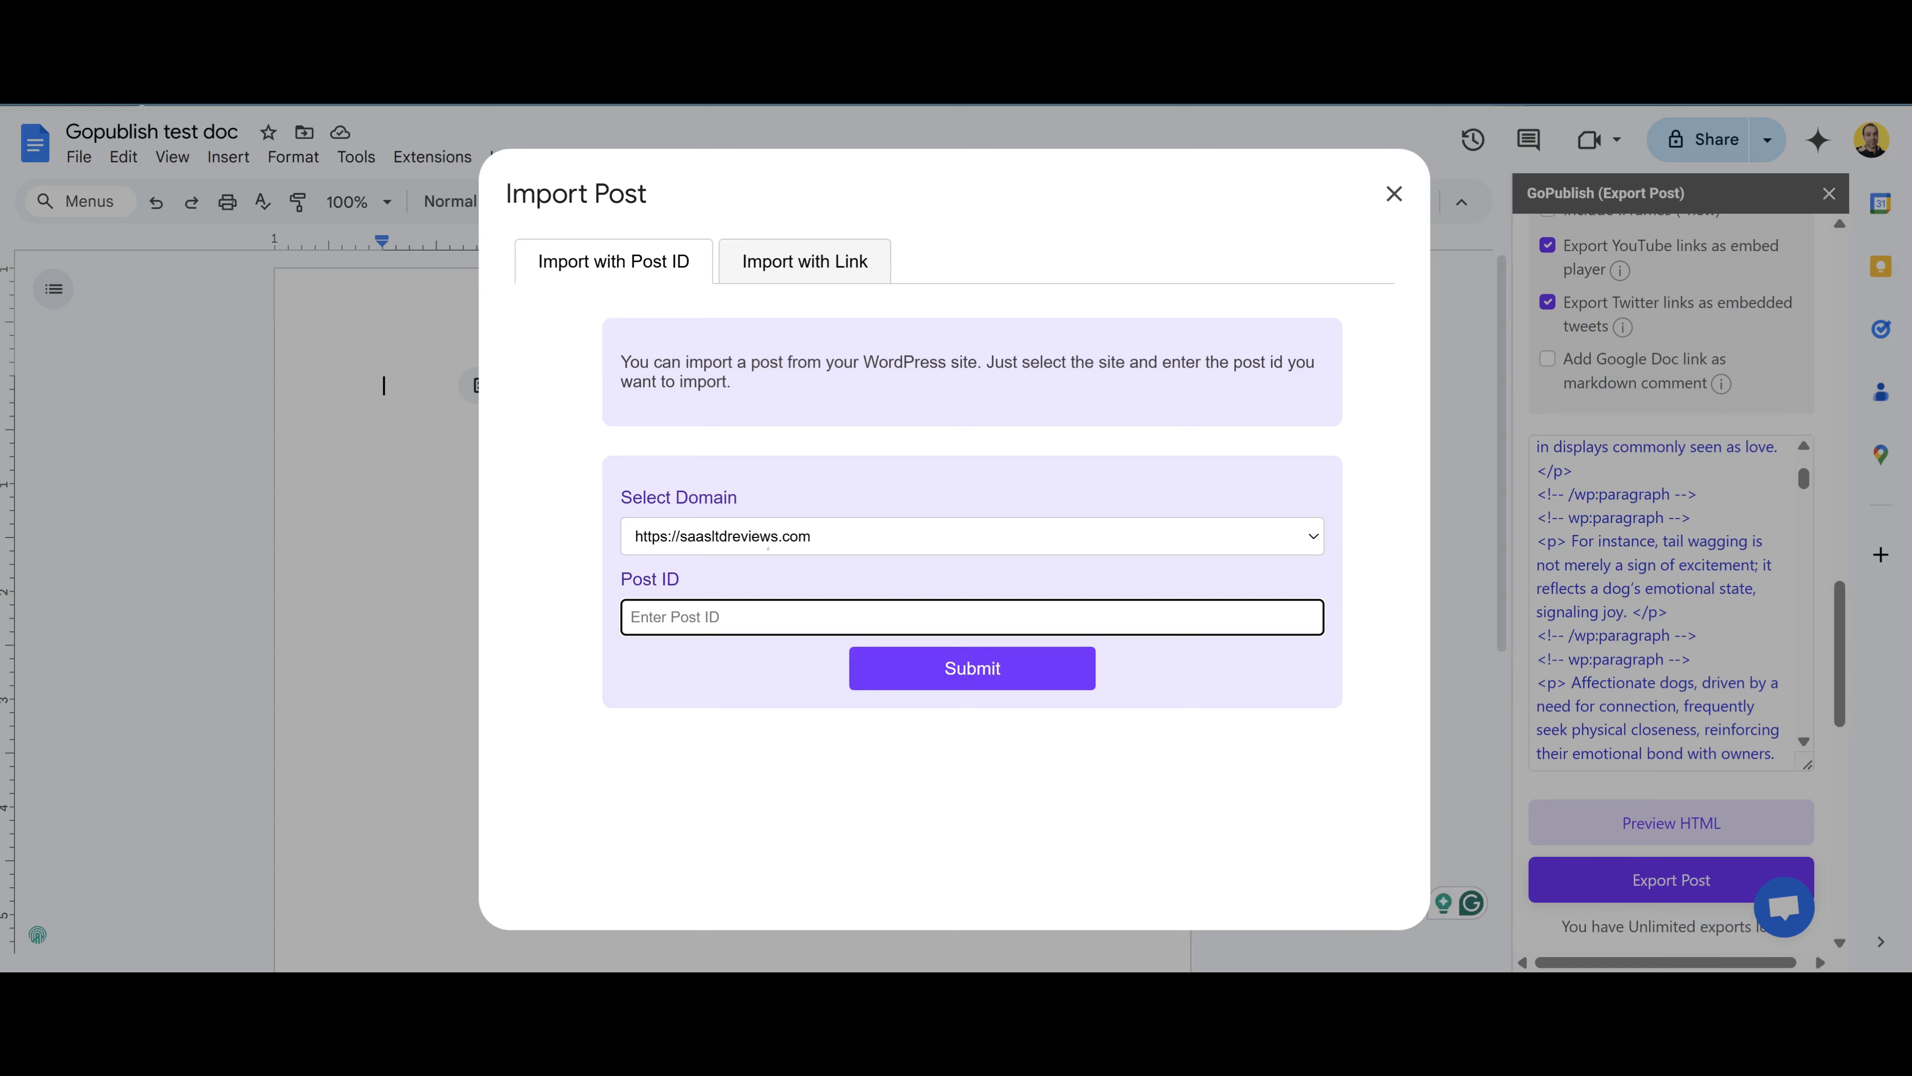
click(768, 542)
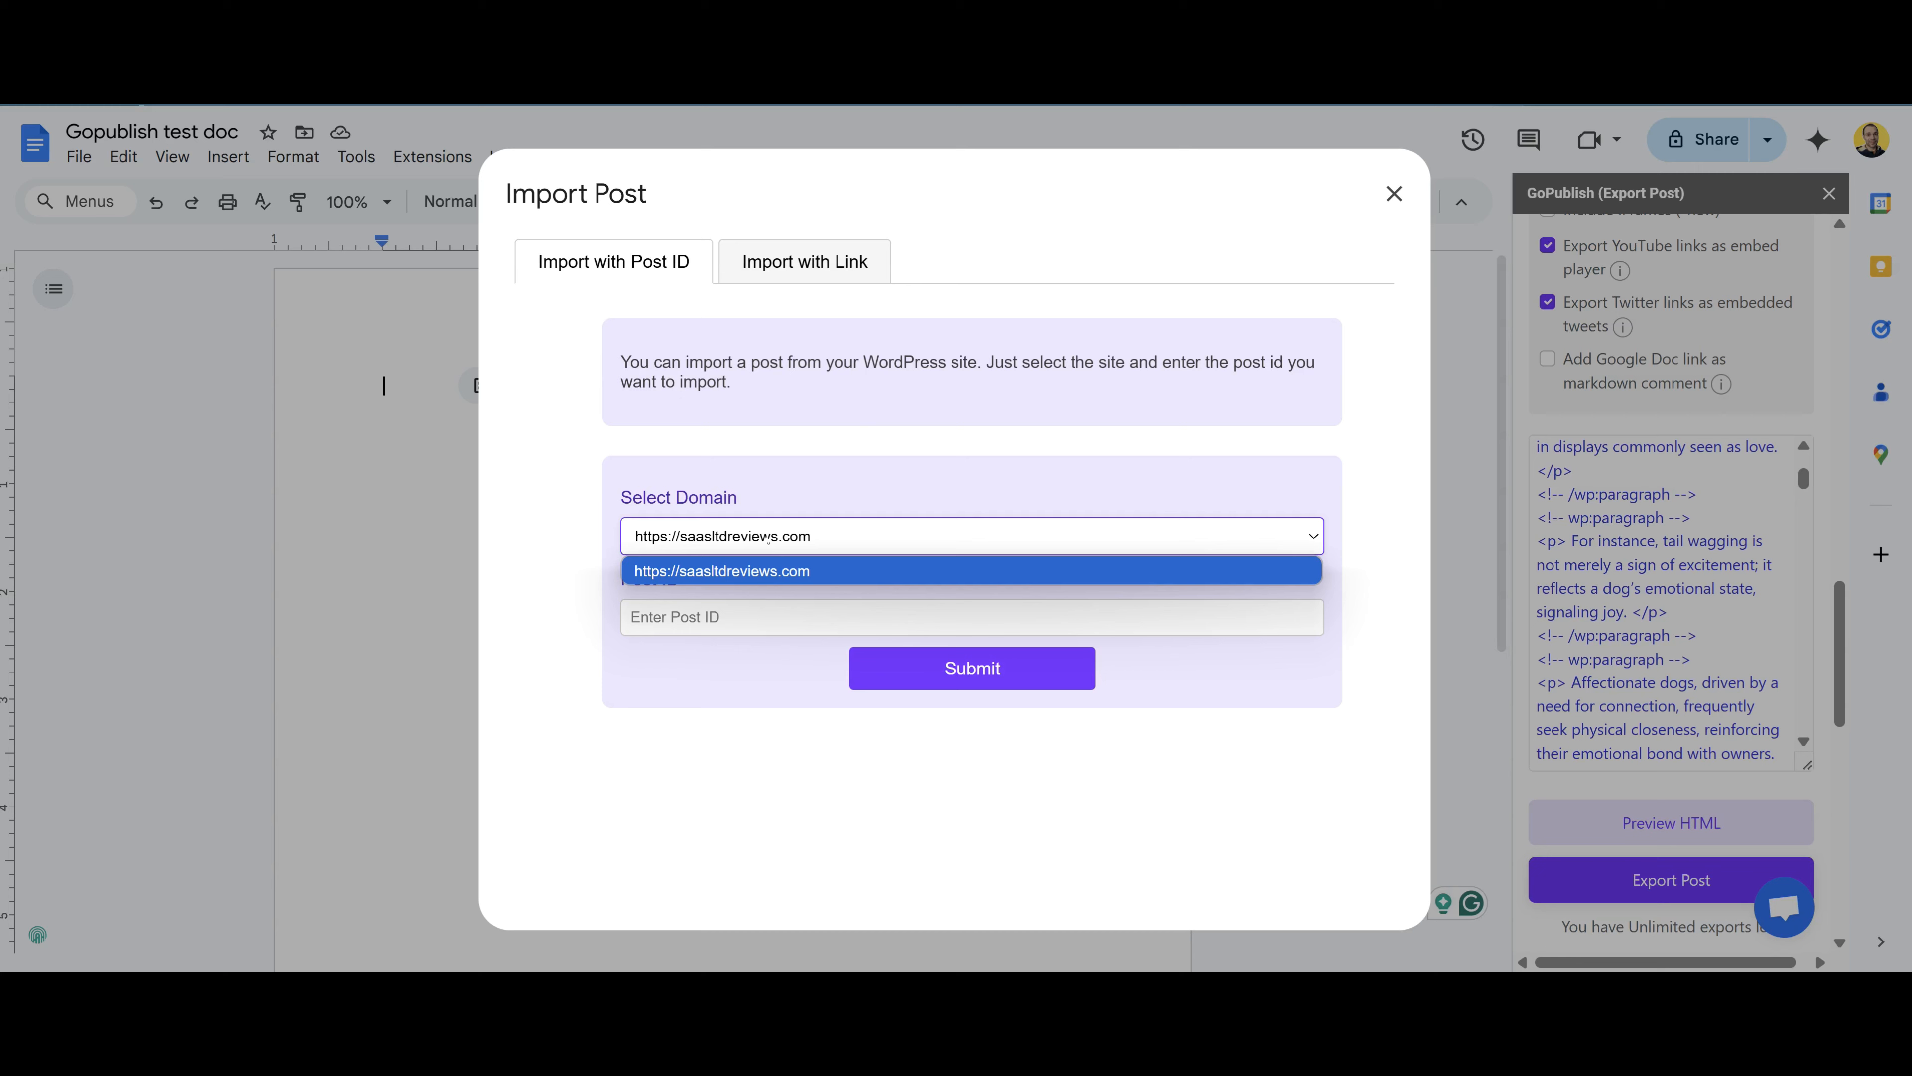
click(776, 570)
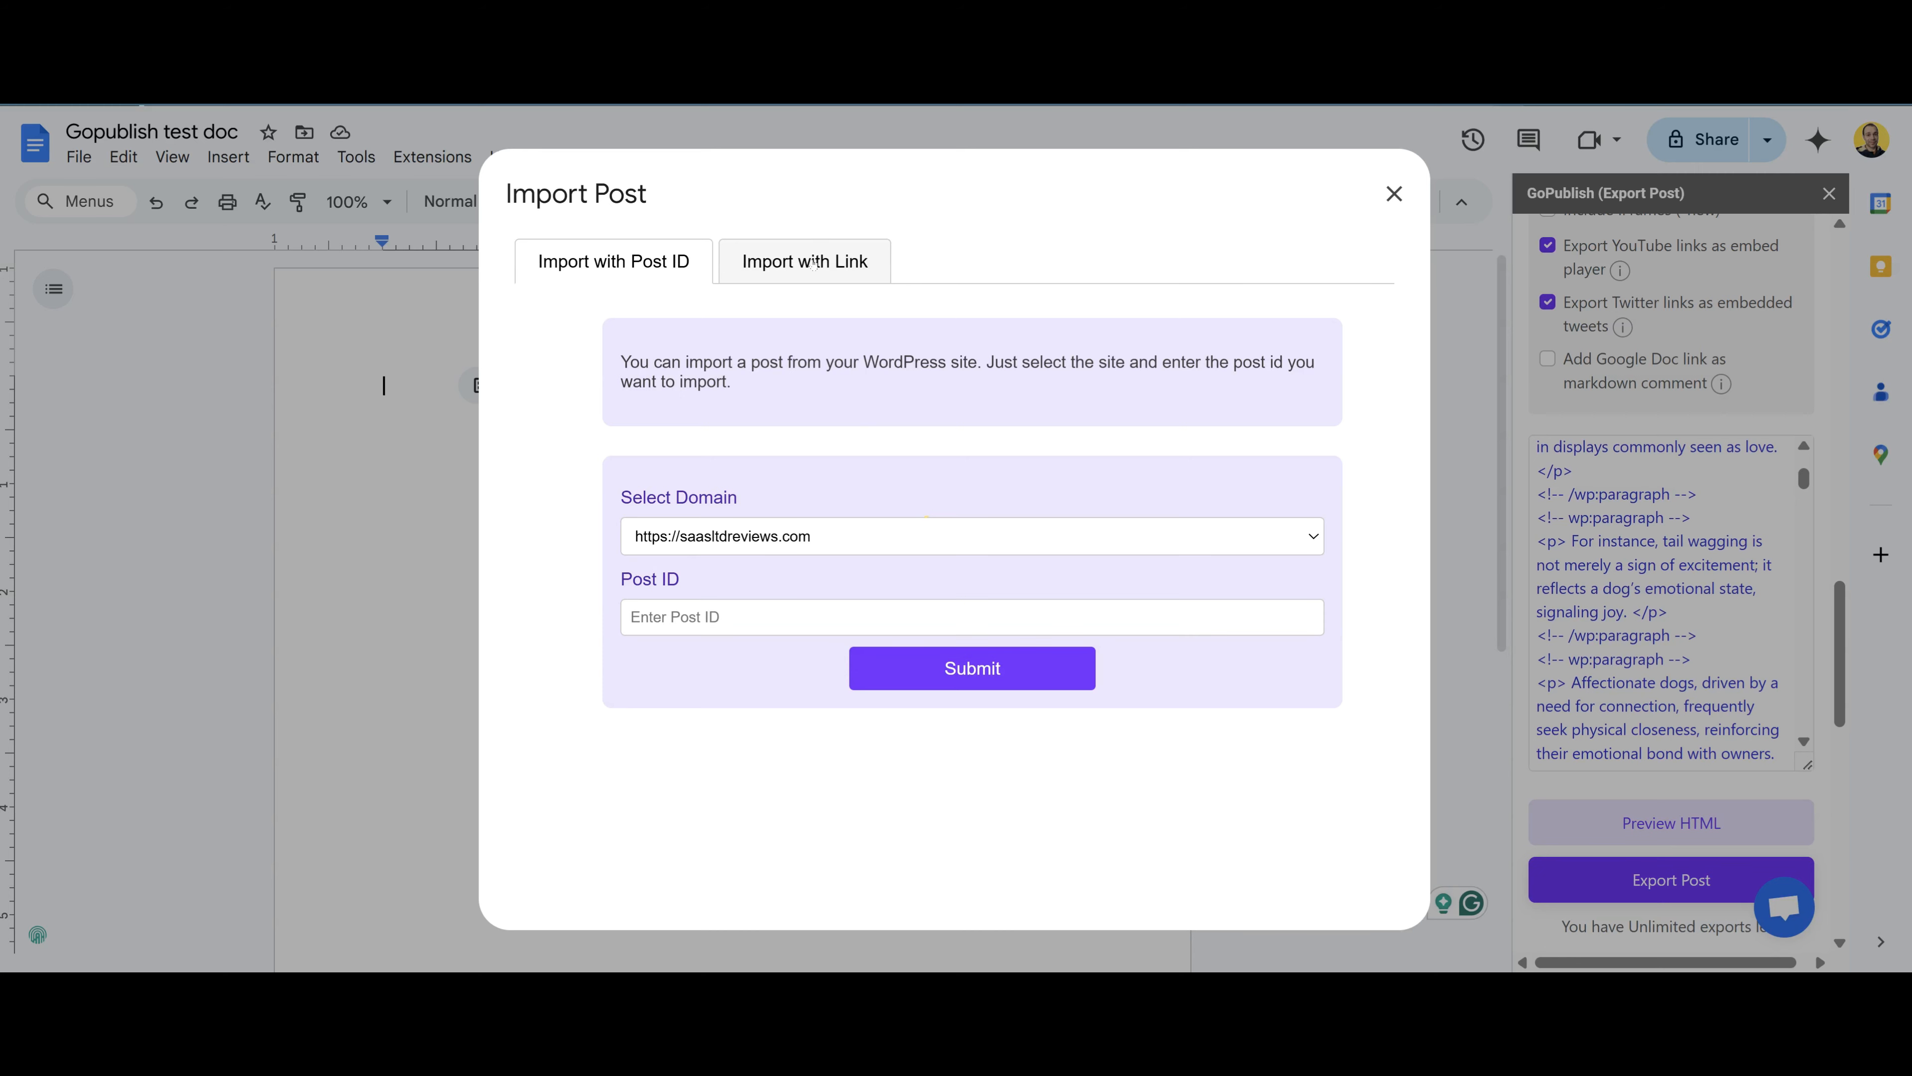
click(816, 263)
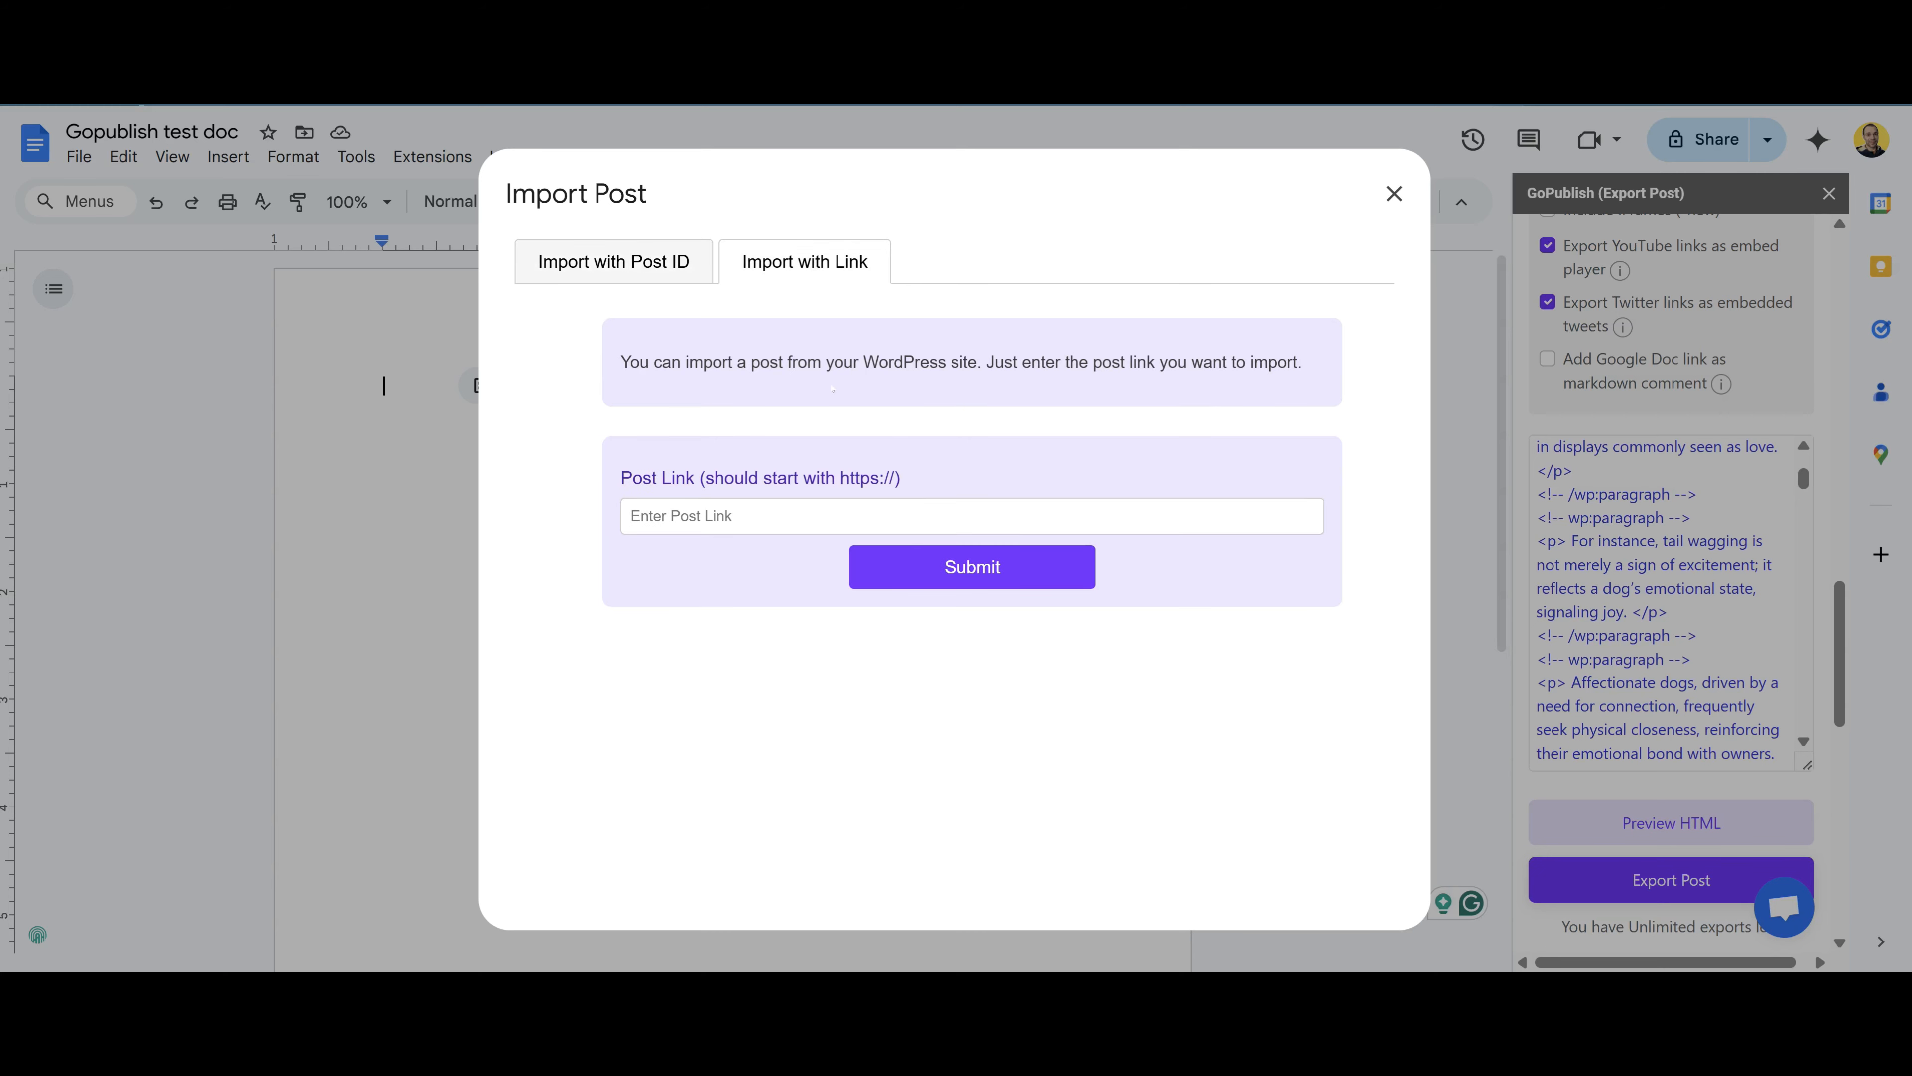
click(790, 515)
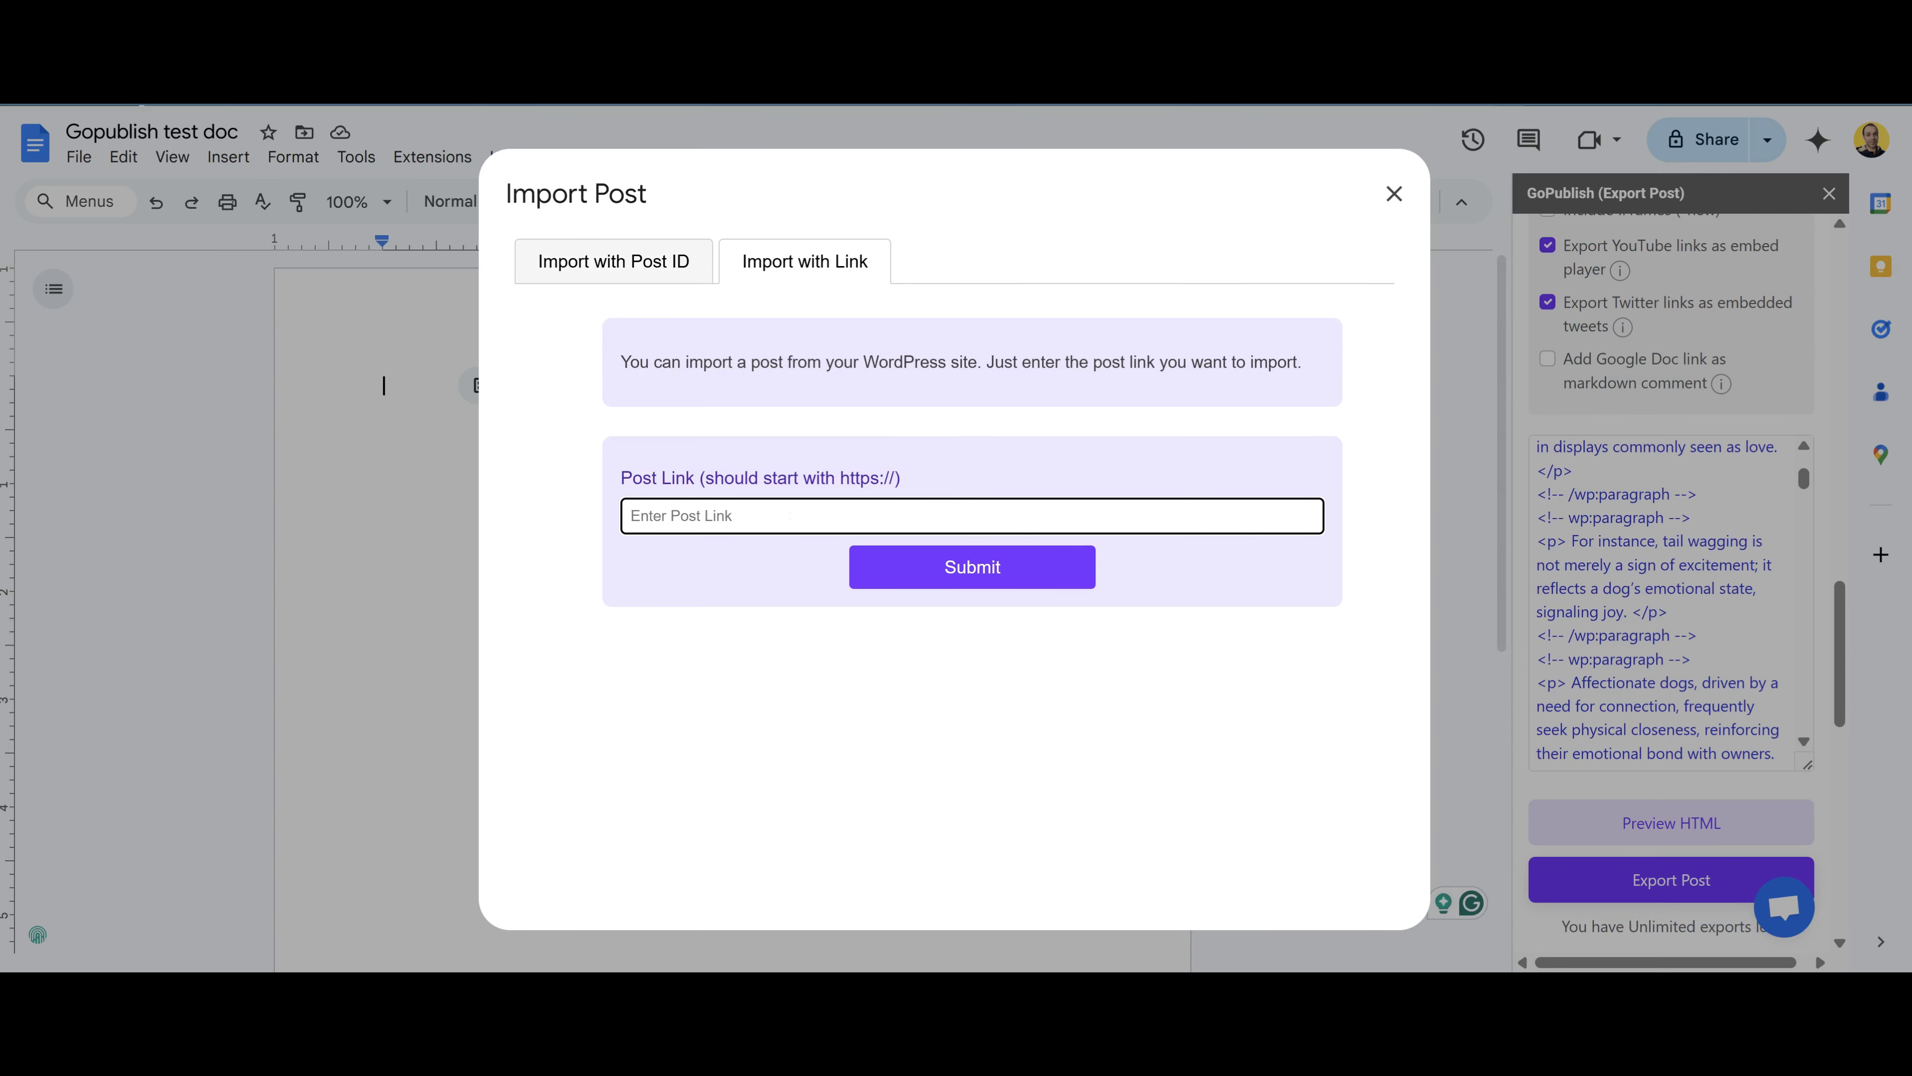
text(https://saasltdreviews.com/dogs-emotions-reveal-their-love/)
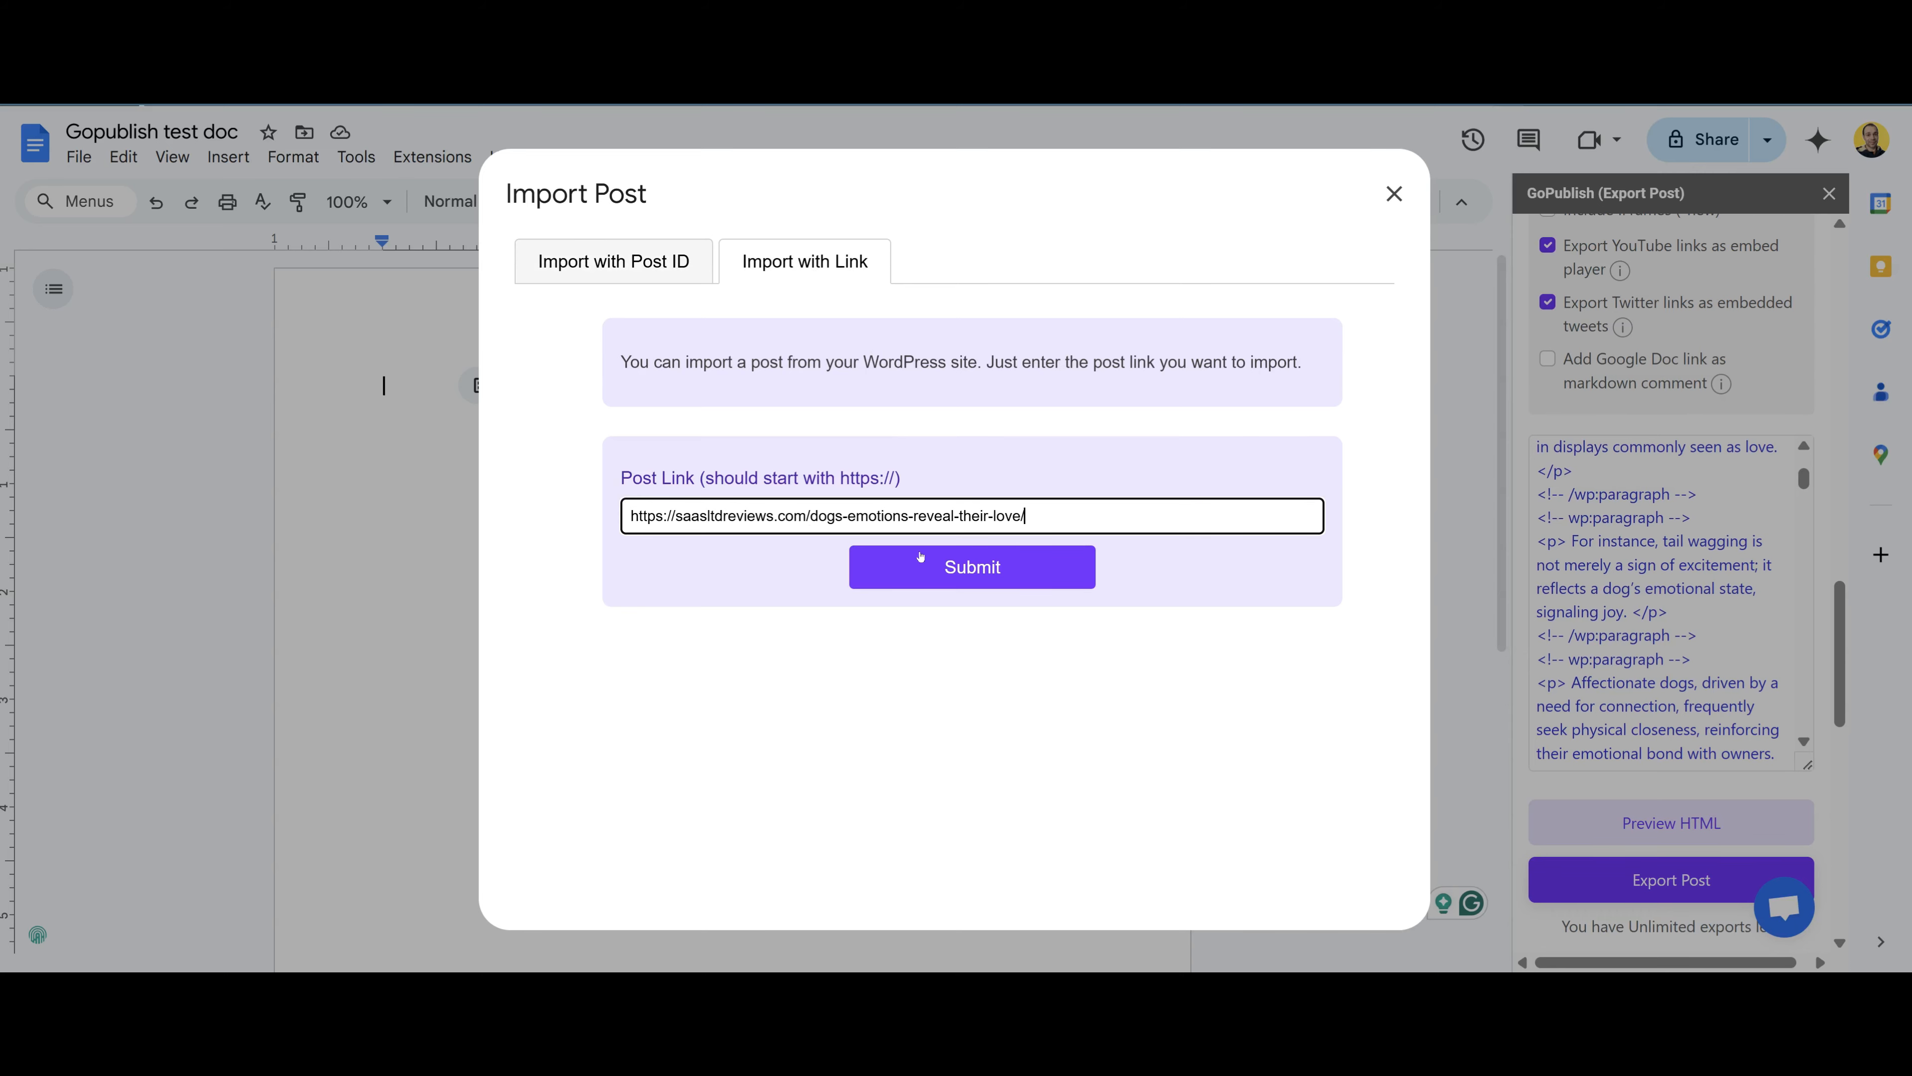
click(993, 580)
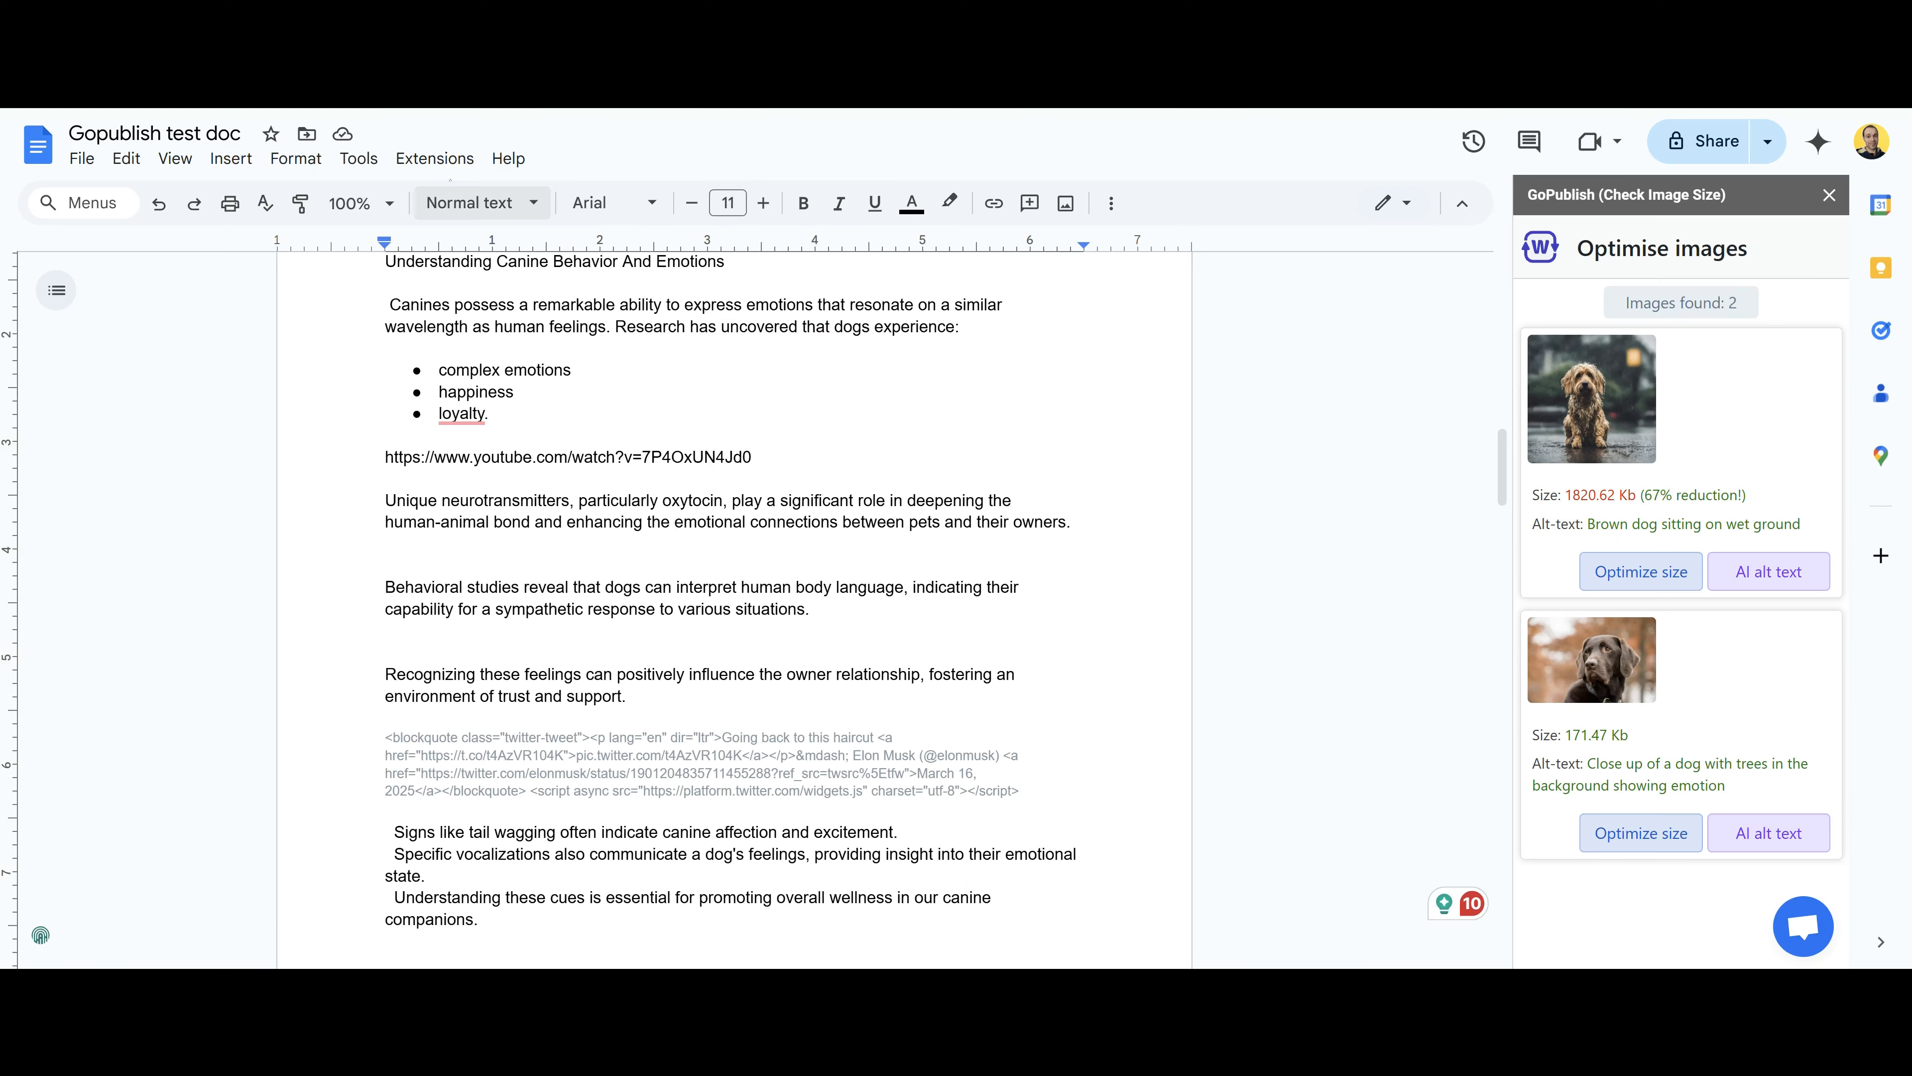
- Open the GoPublish settings for exporting the dog article to WordPress as a post
click(434, 158)
mouse_move(753, 287)
mouse_move(978, 332)
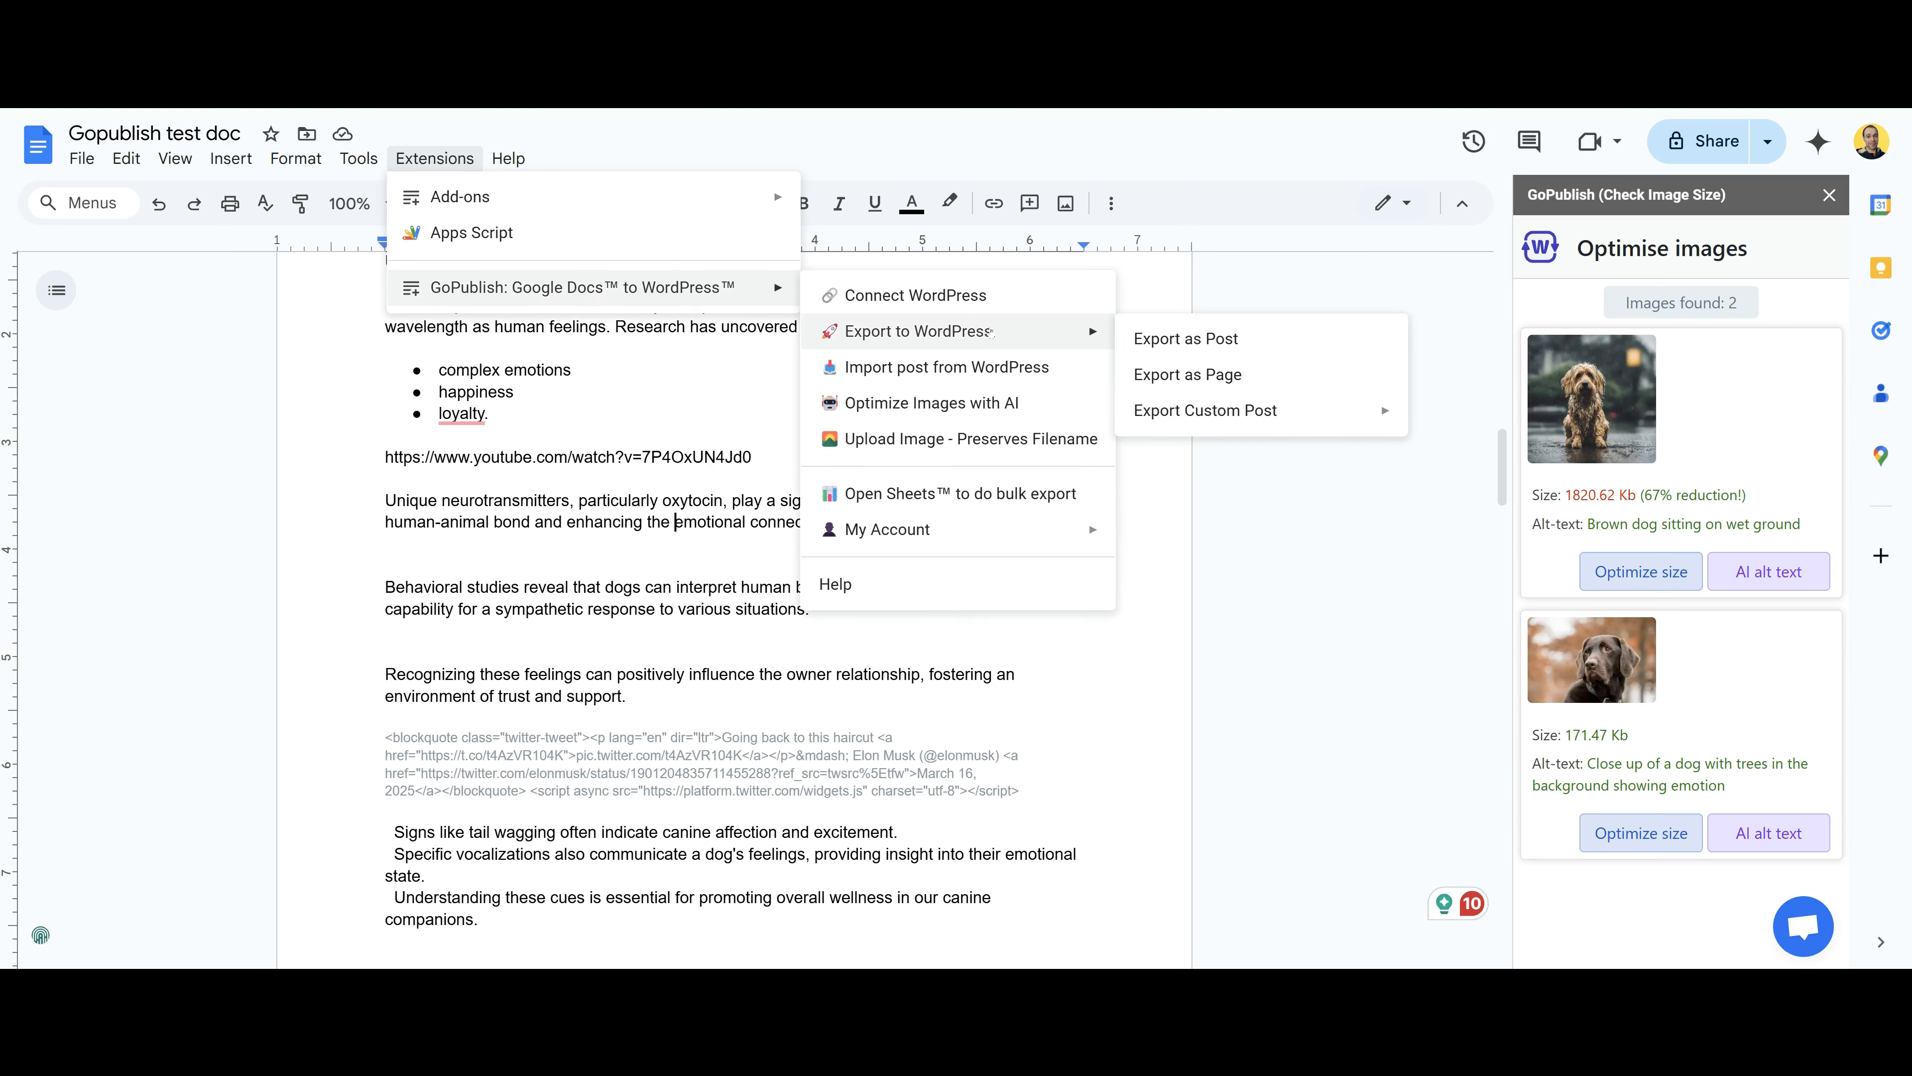
click(1178, 336)
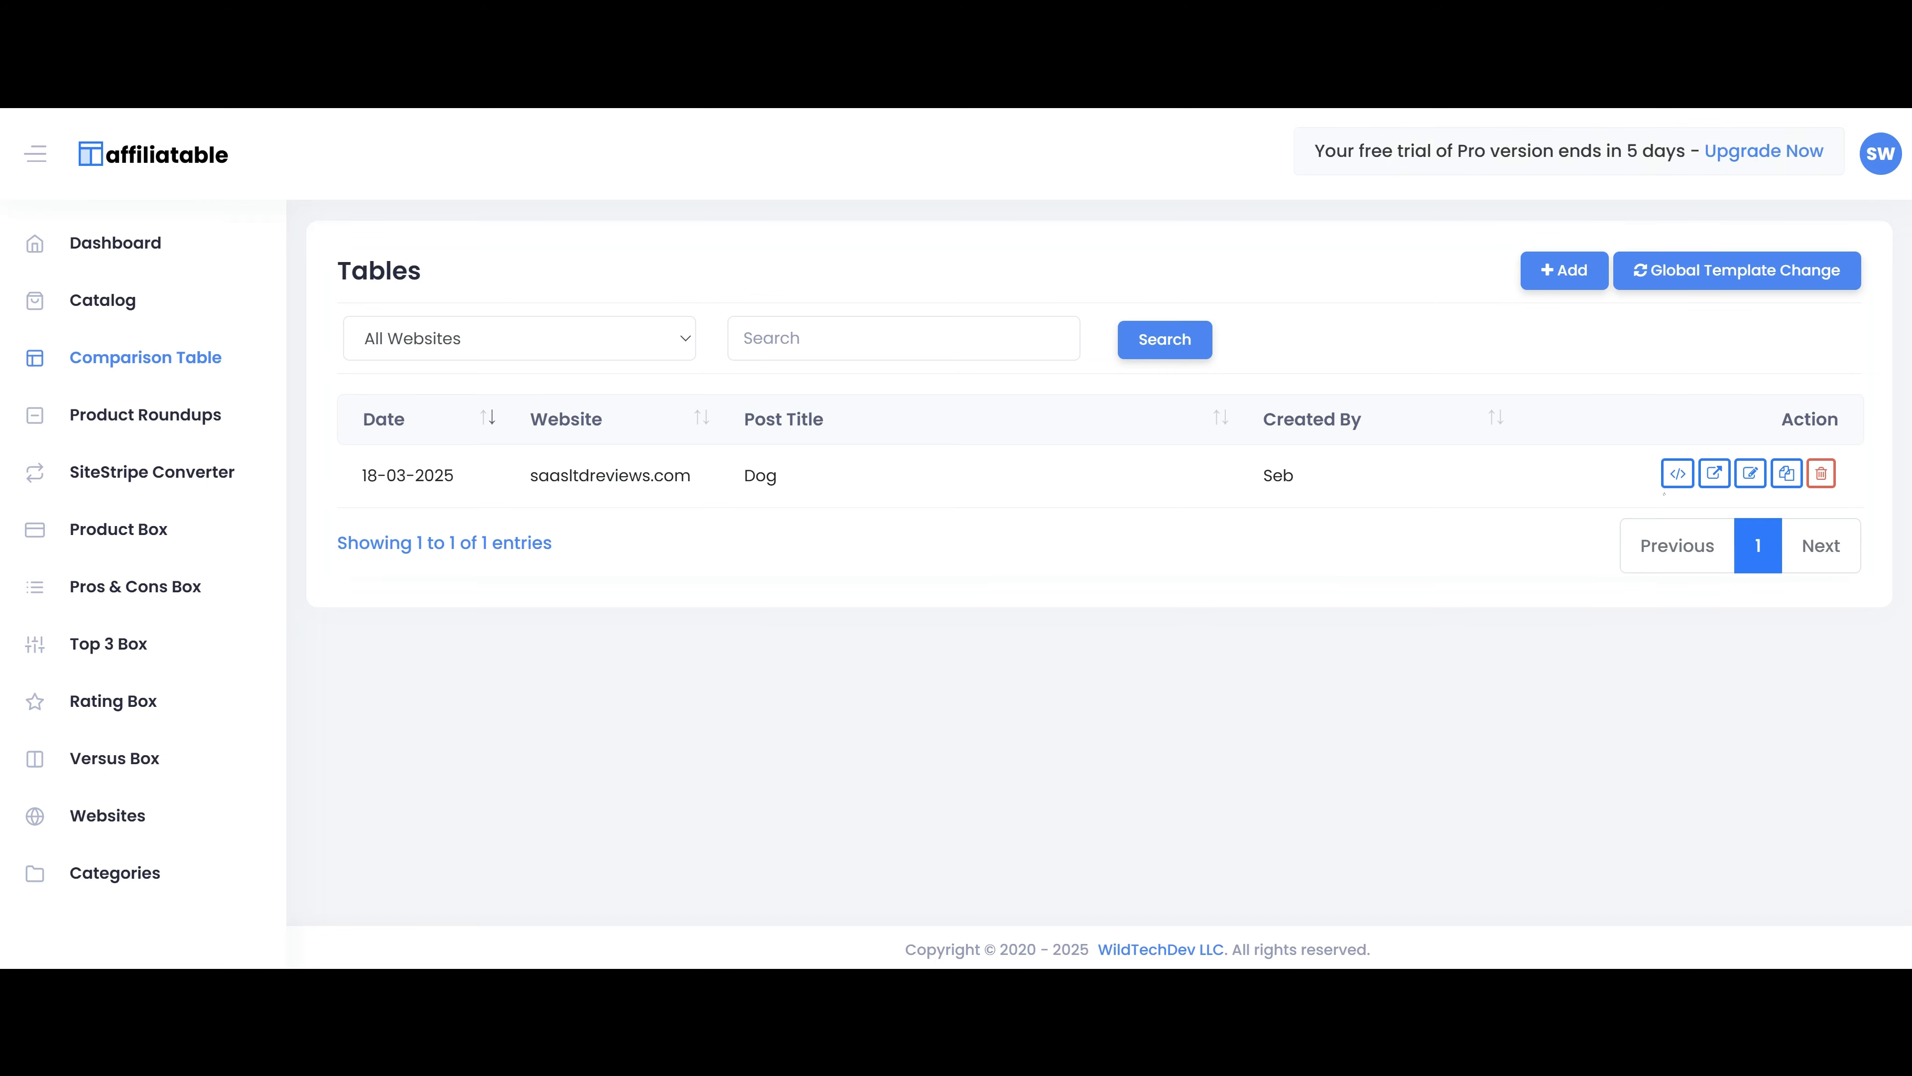
- Copy the Dog comparison table's shortcode from Affiliatable and insert [affiliatable id='297283'] above the "Being observant" paragraph in Gopublish test doc
click(1680, 475)
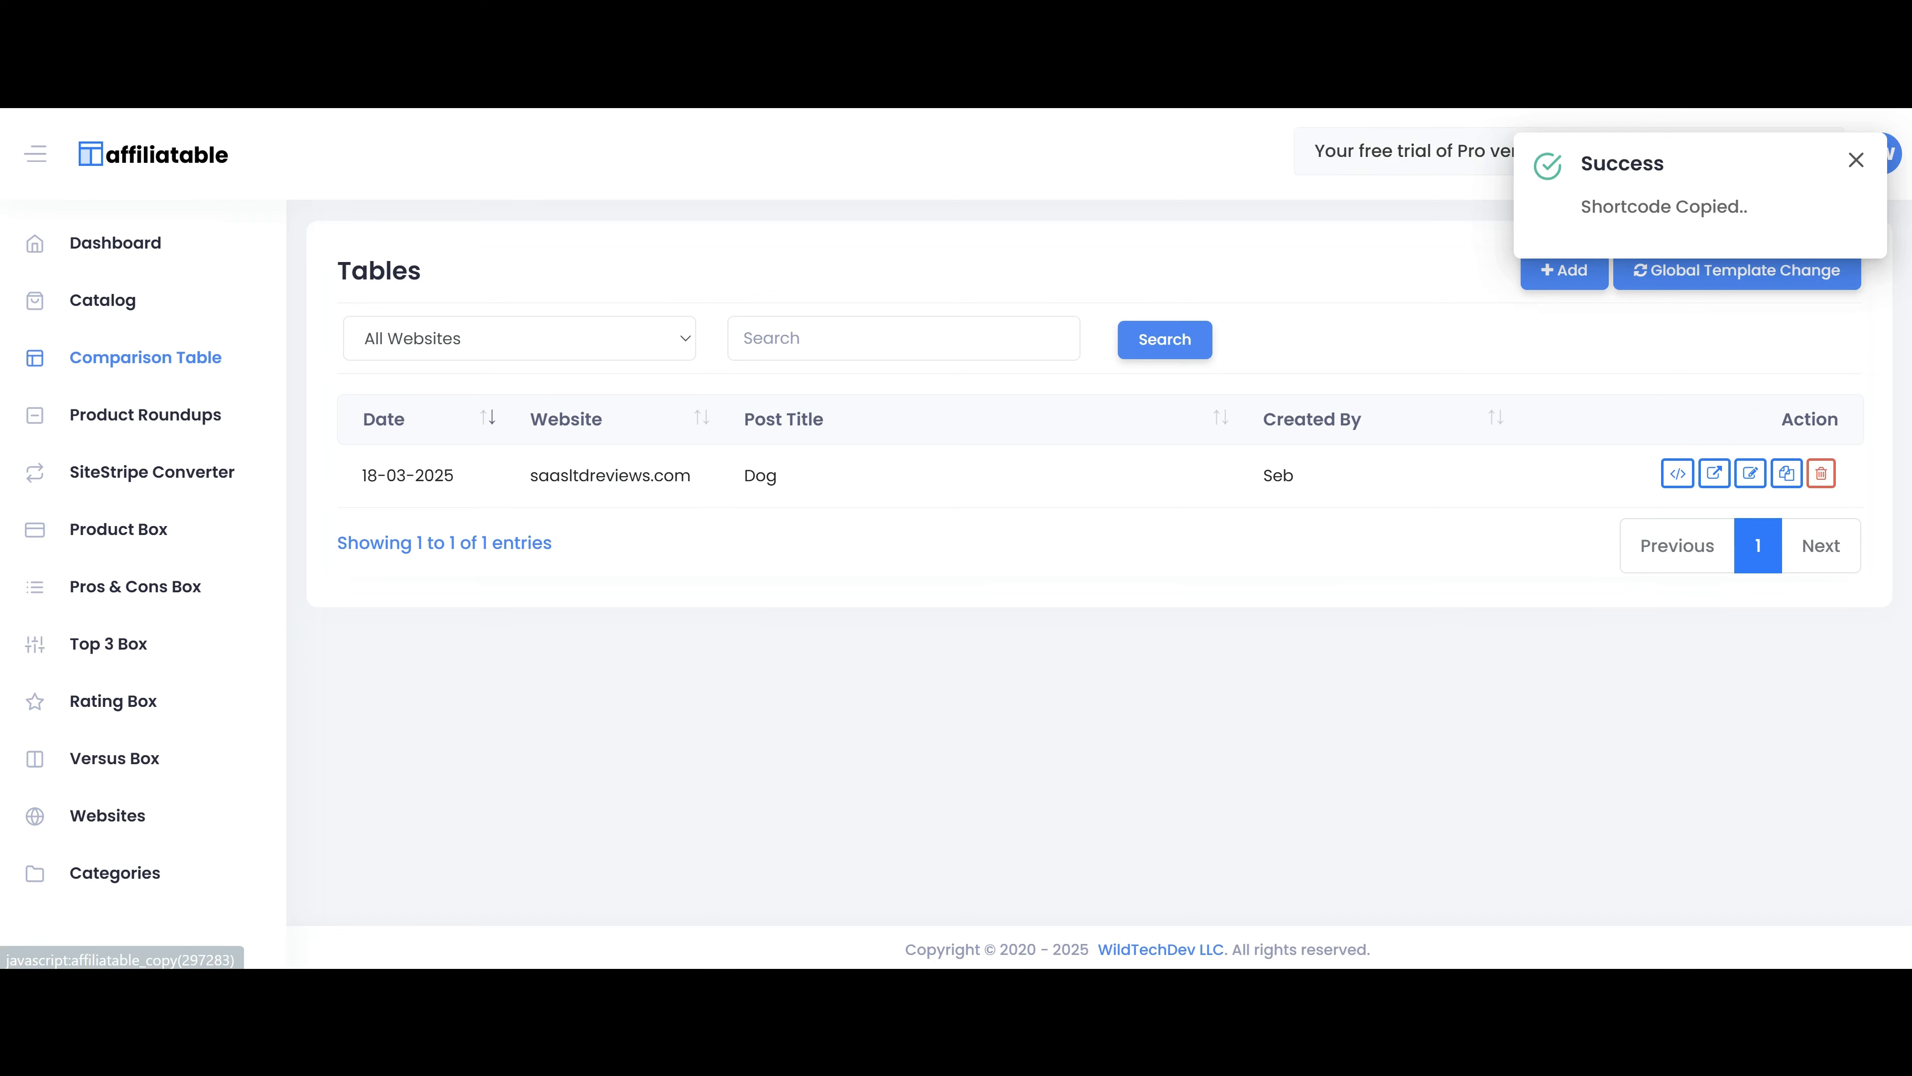
key(ctrl+Tab)
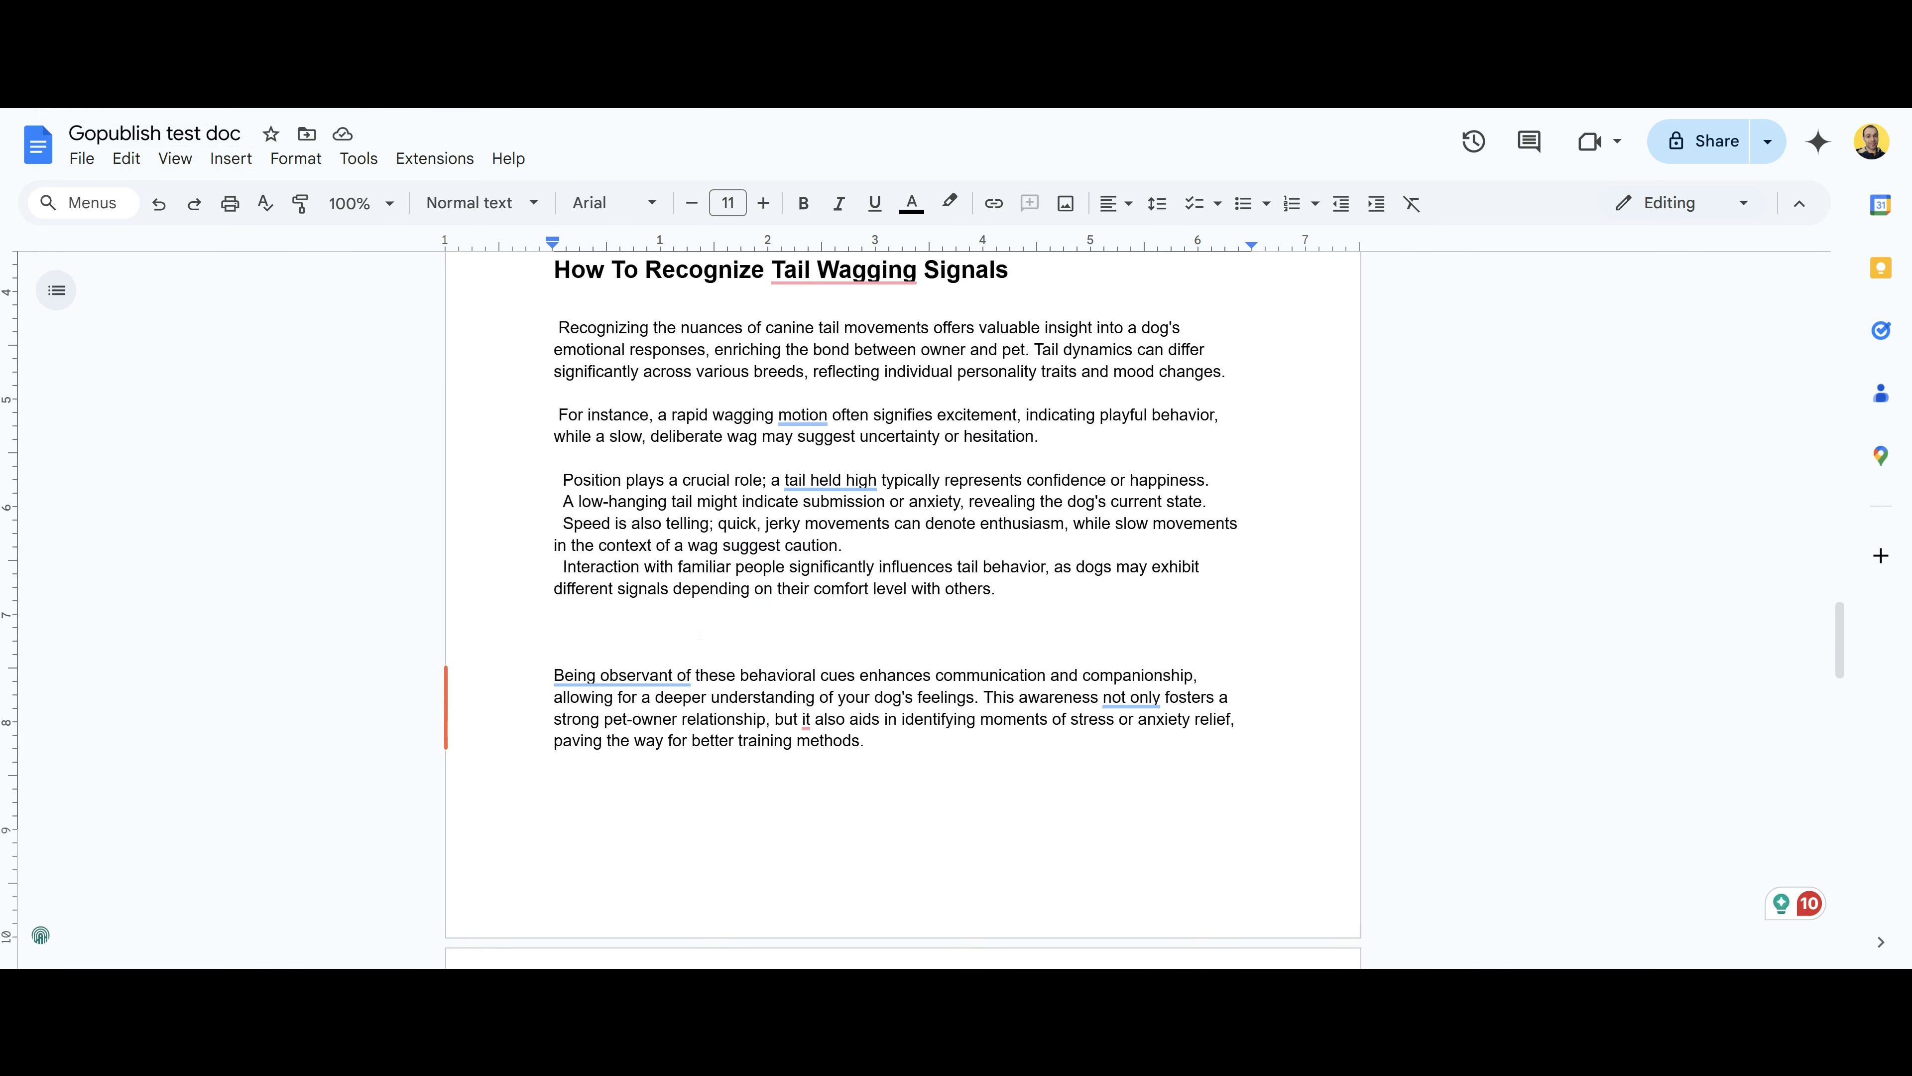
text([affiliatable id='297283'])
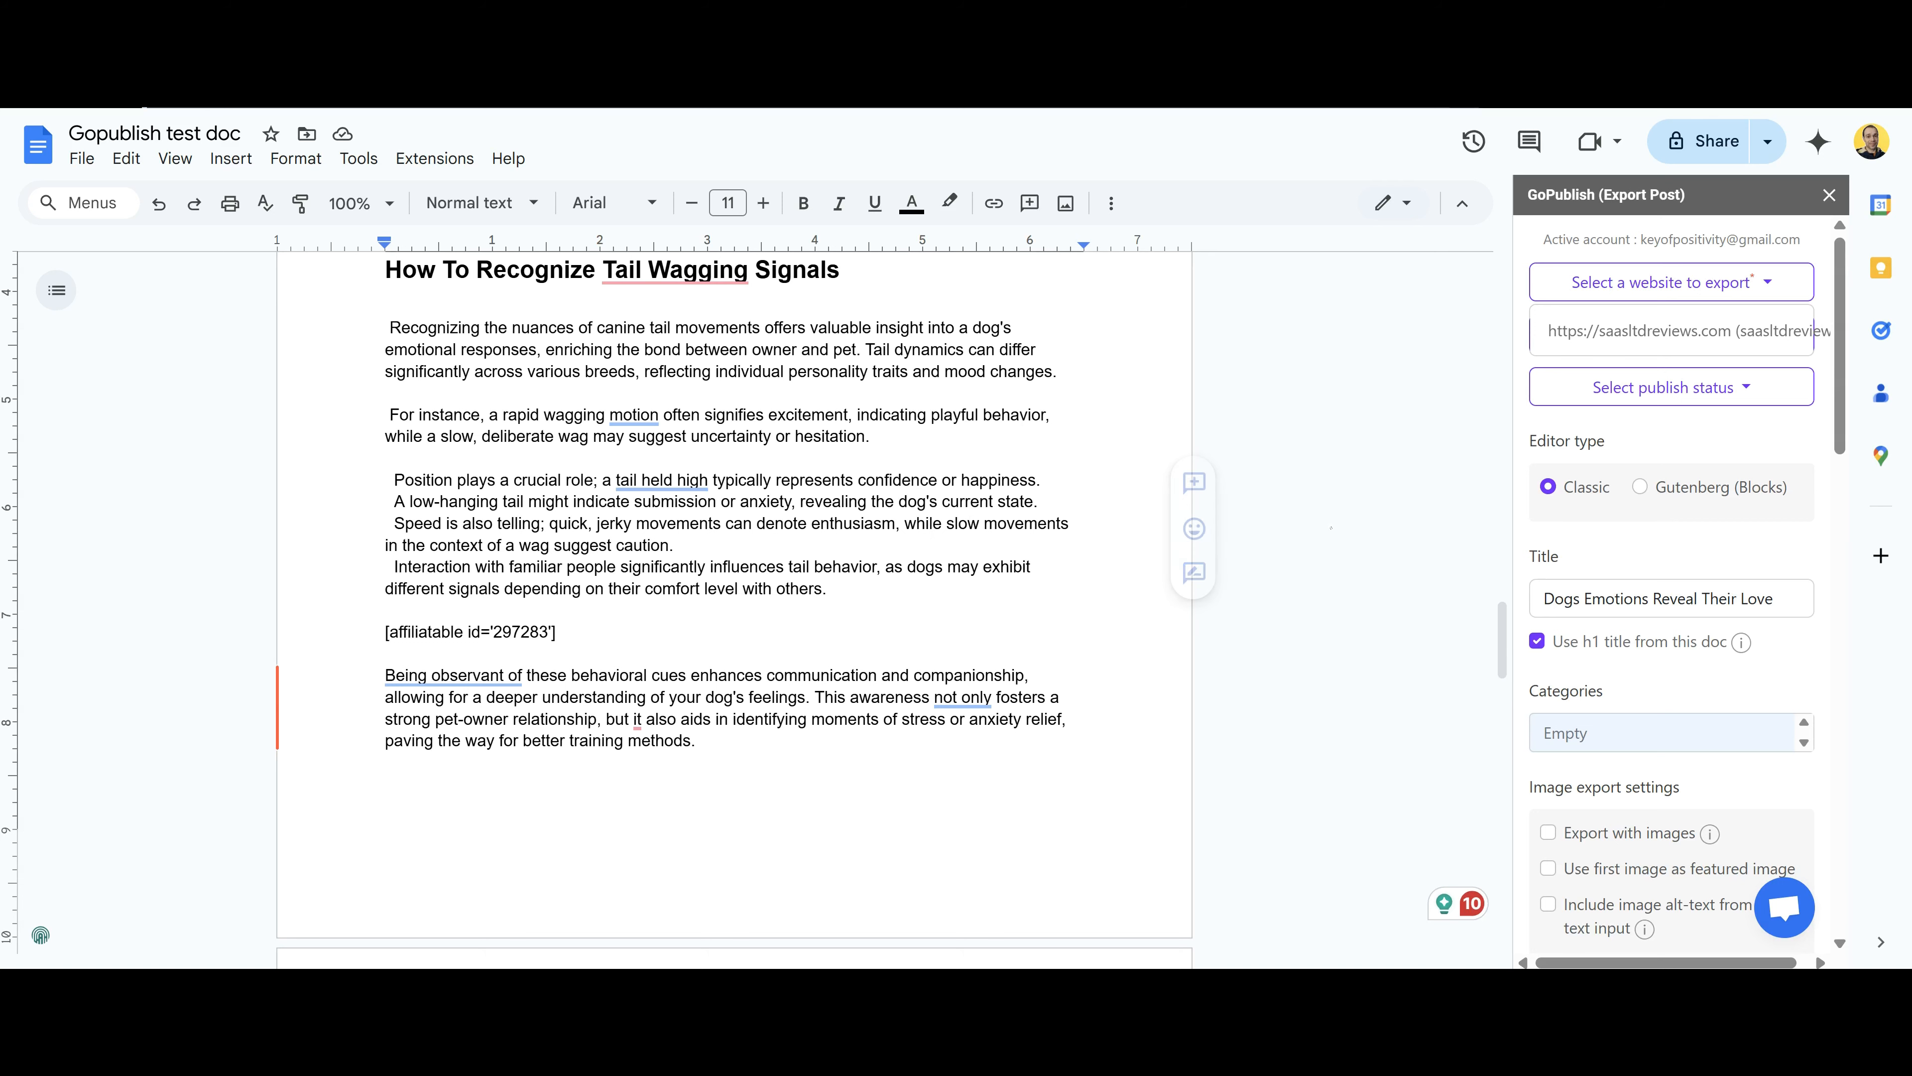
- Look through the GoPublish export options for the dog article and the add-on's available commands
click(434, 158)
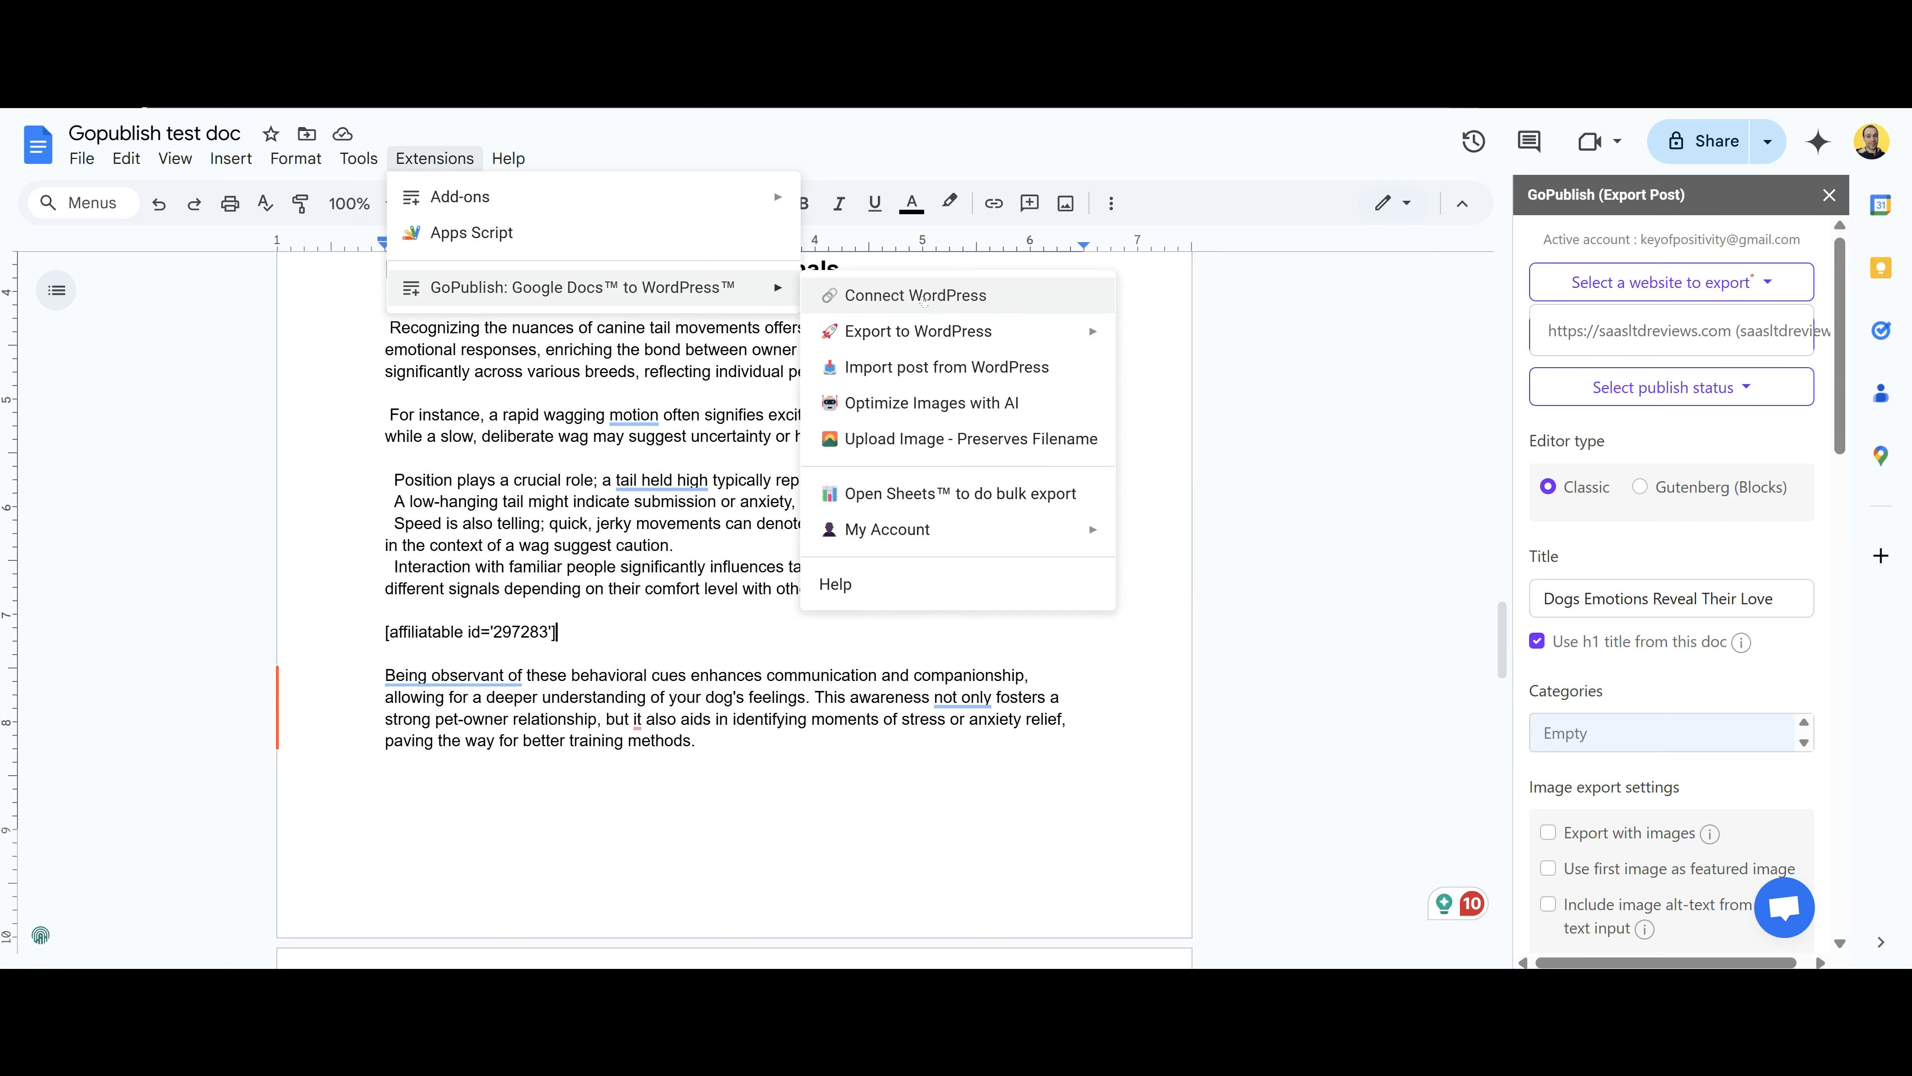
click(1056, 414)
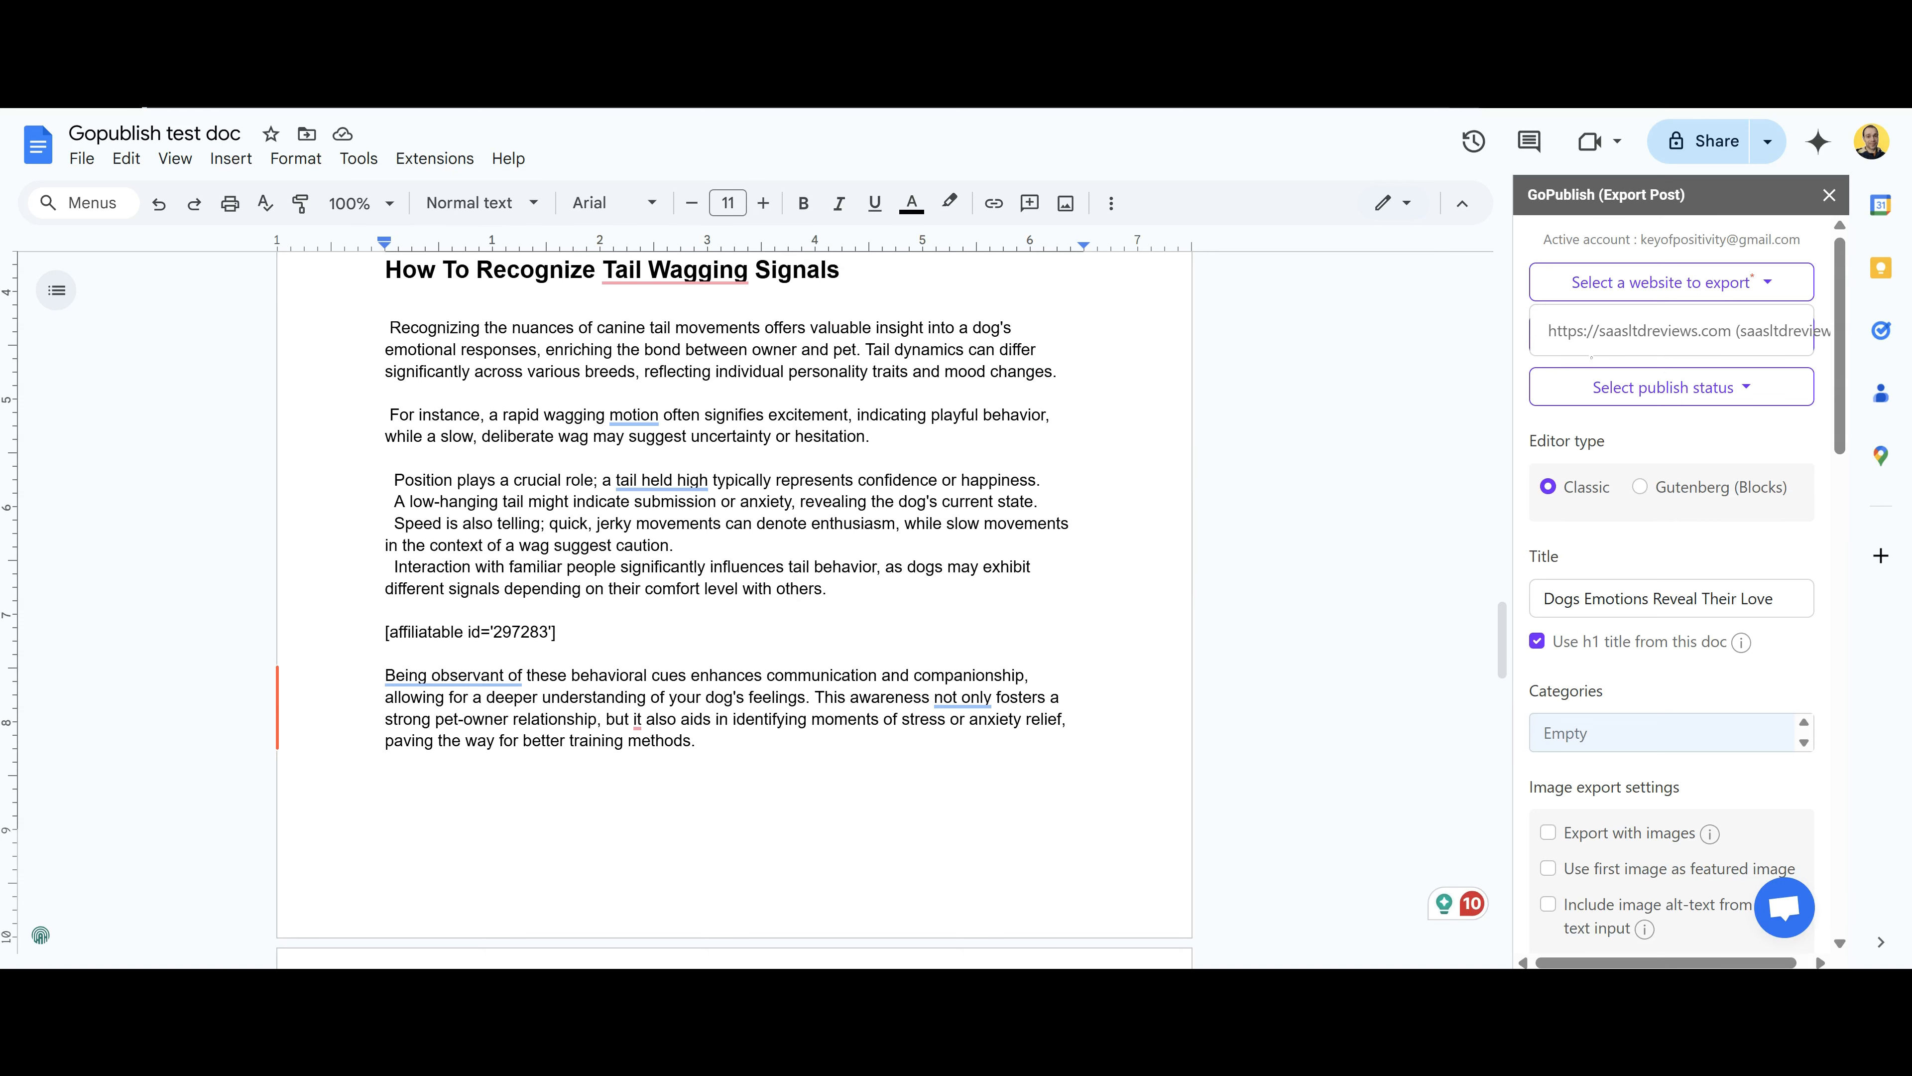
scroll(1740, 548, down, 10)
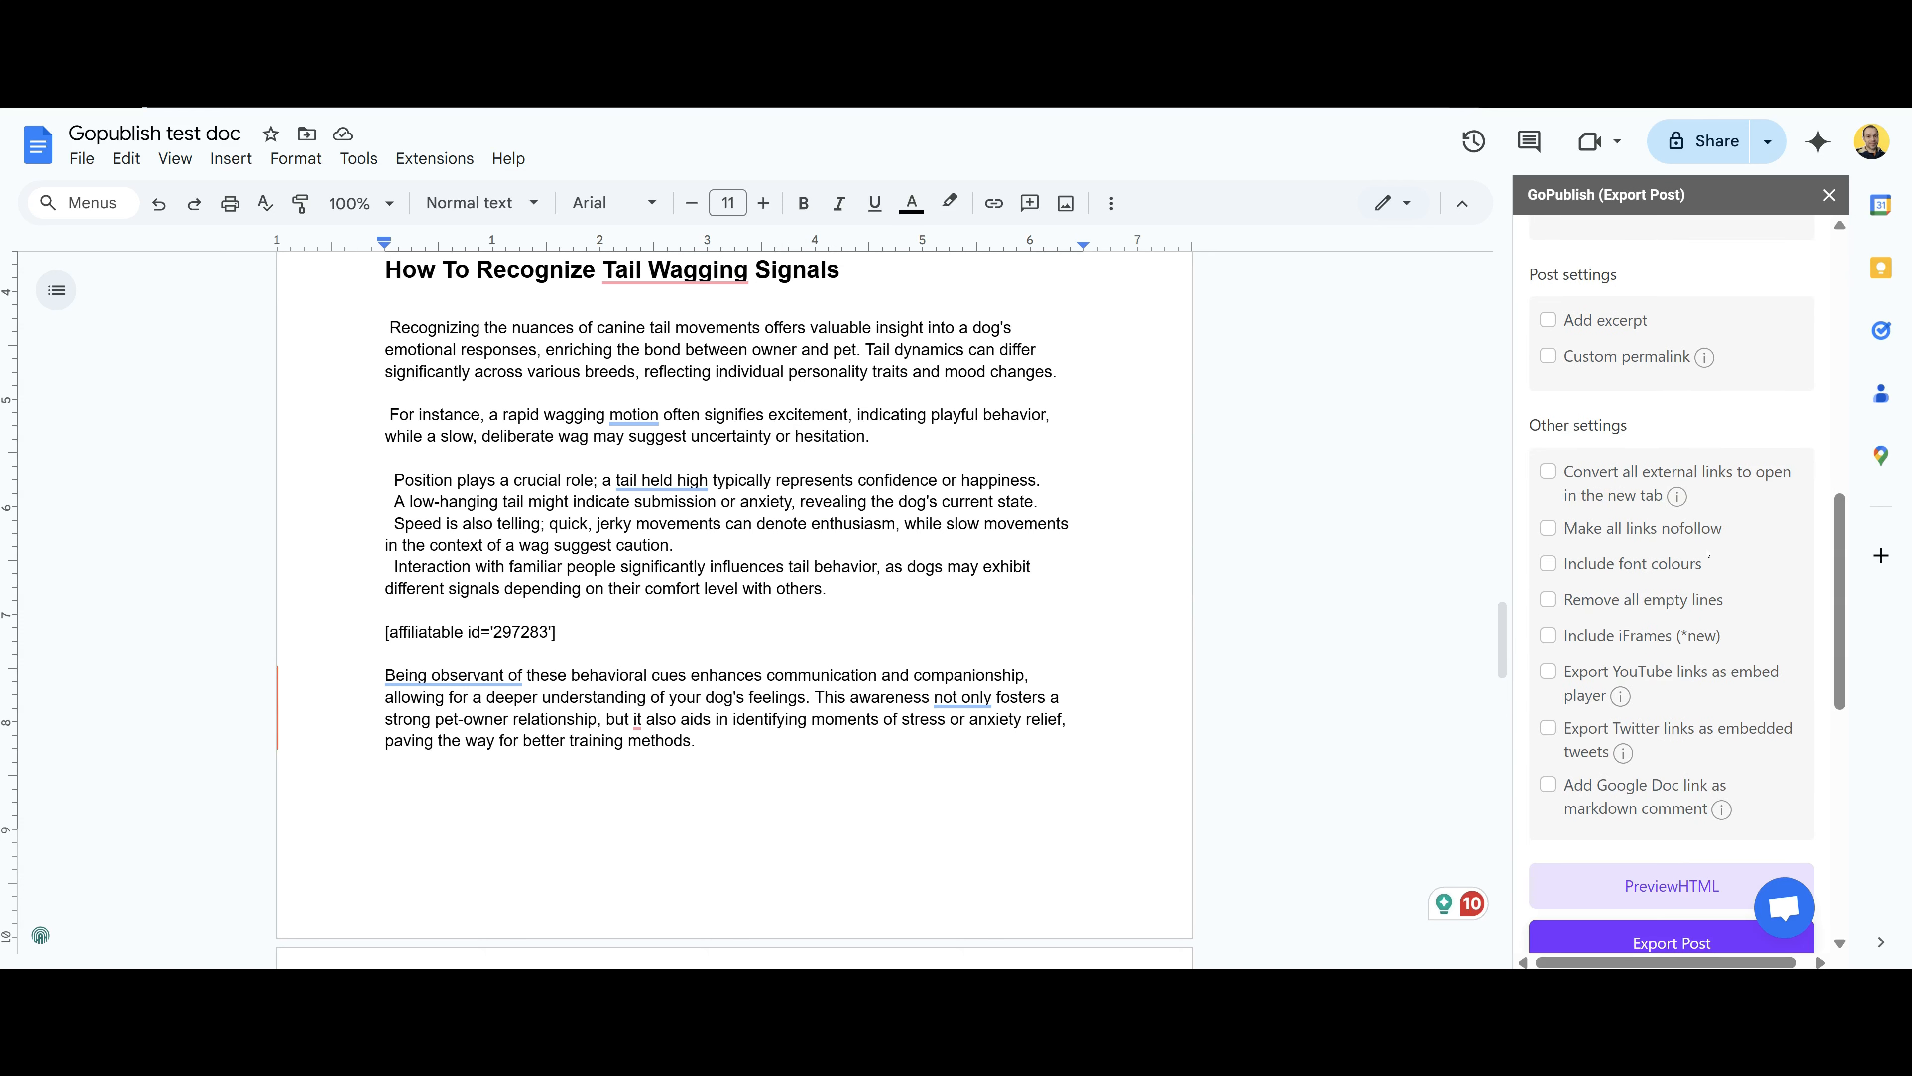
scroll(1713, 634, down, 4)
scroll(1698, 585, up, 8)
scroll(1698, 584, up, 4)
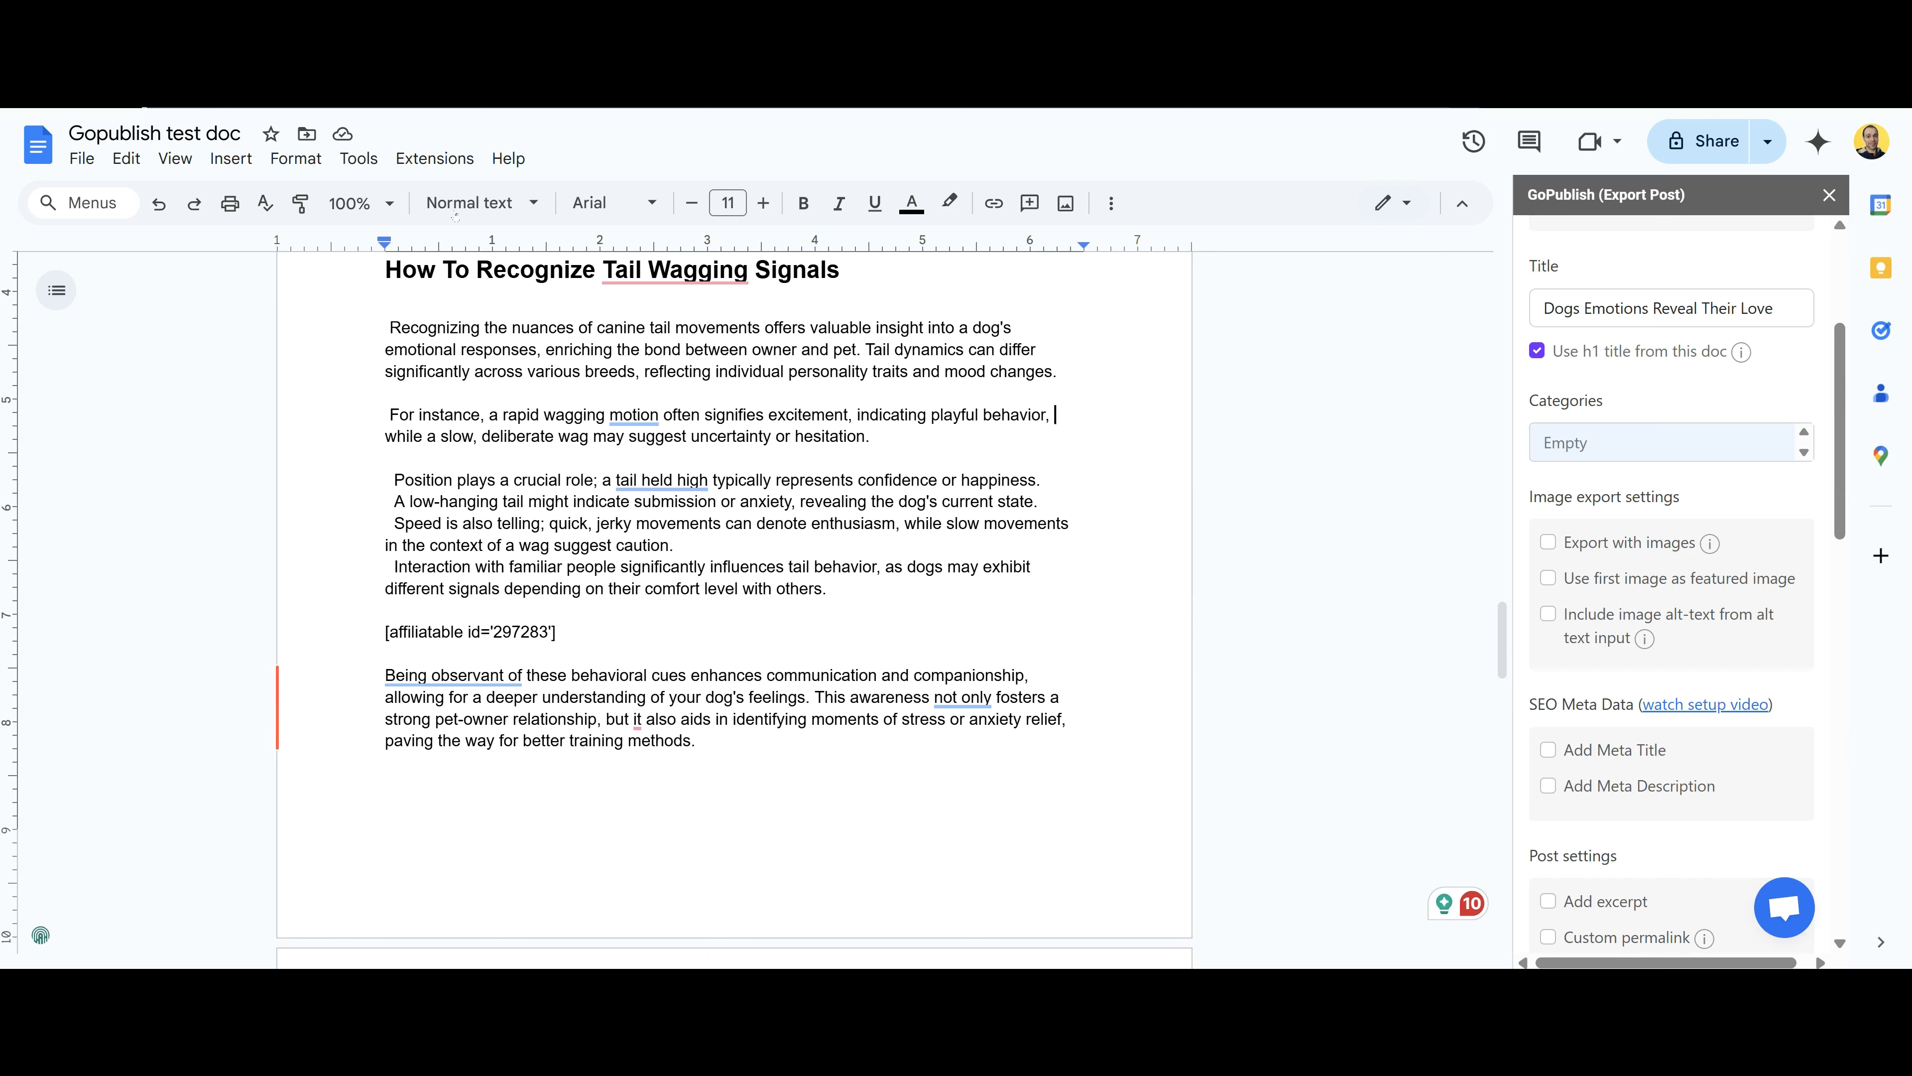
click(434, 158)
mouse_move(580, 287)
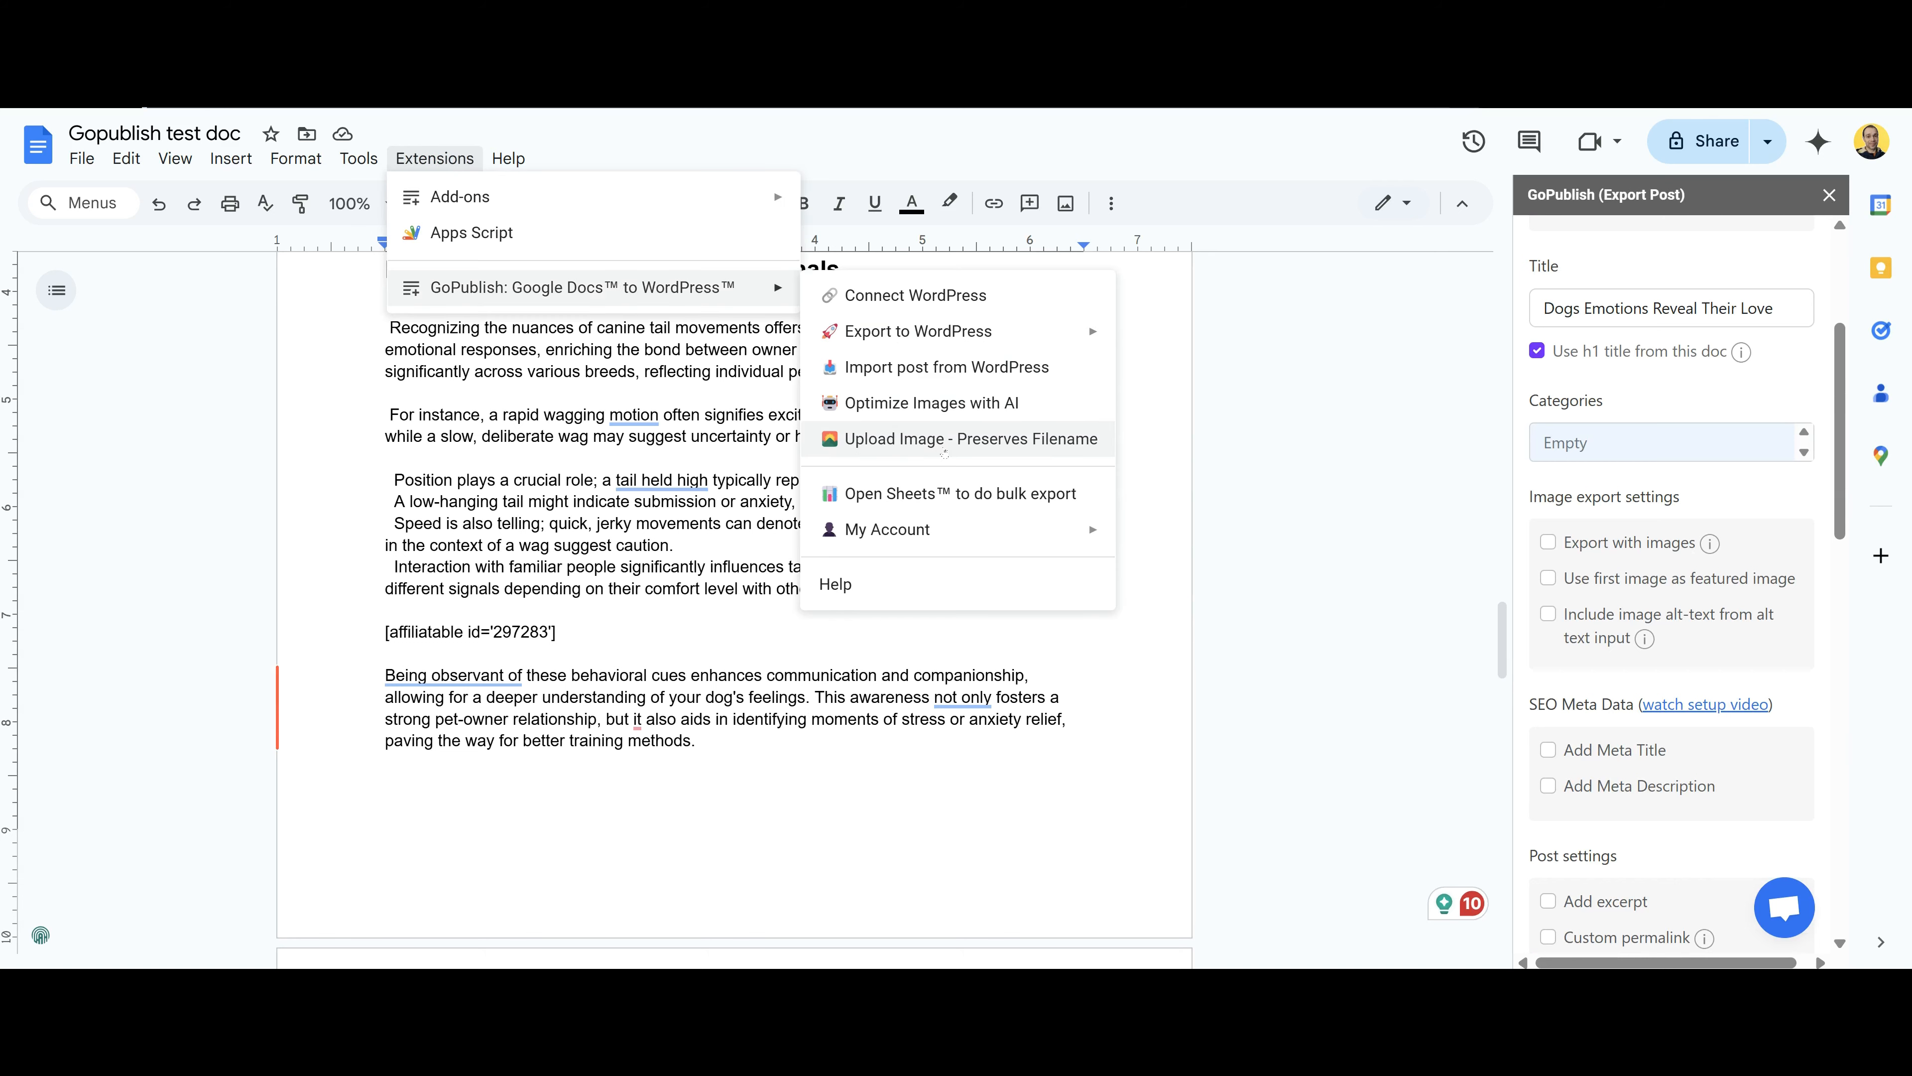
click(1144, 502)
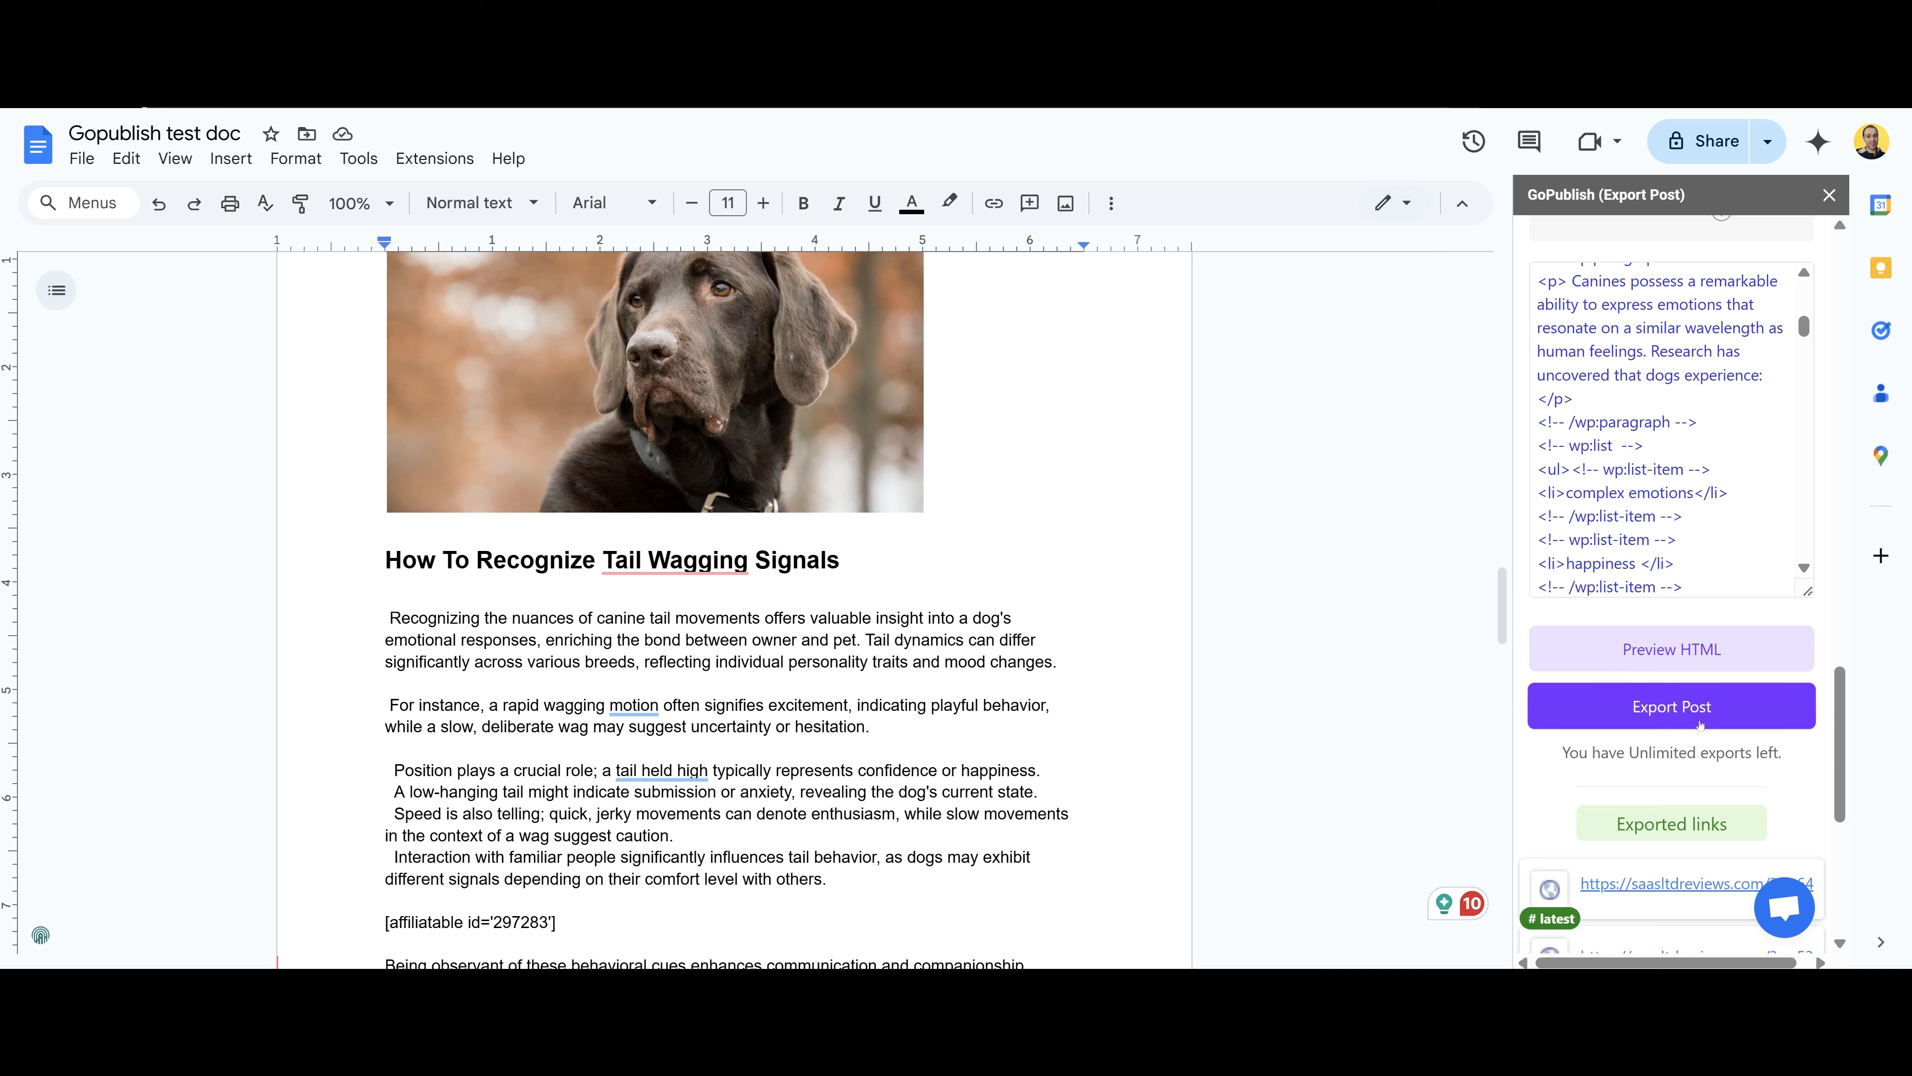
- Export the dog article to WordPress with GoPublish and open the exported post on the website
click(1683, 716)
click(1680, 708)
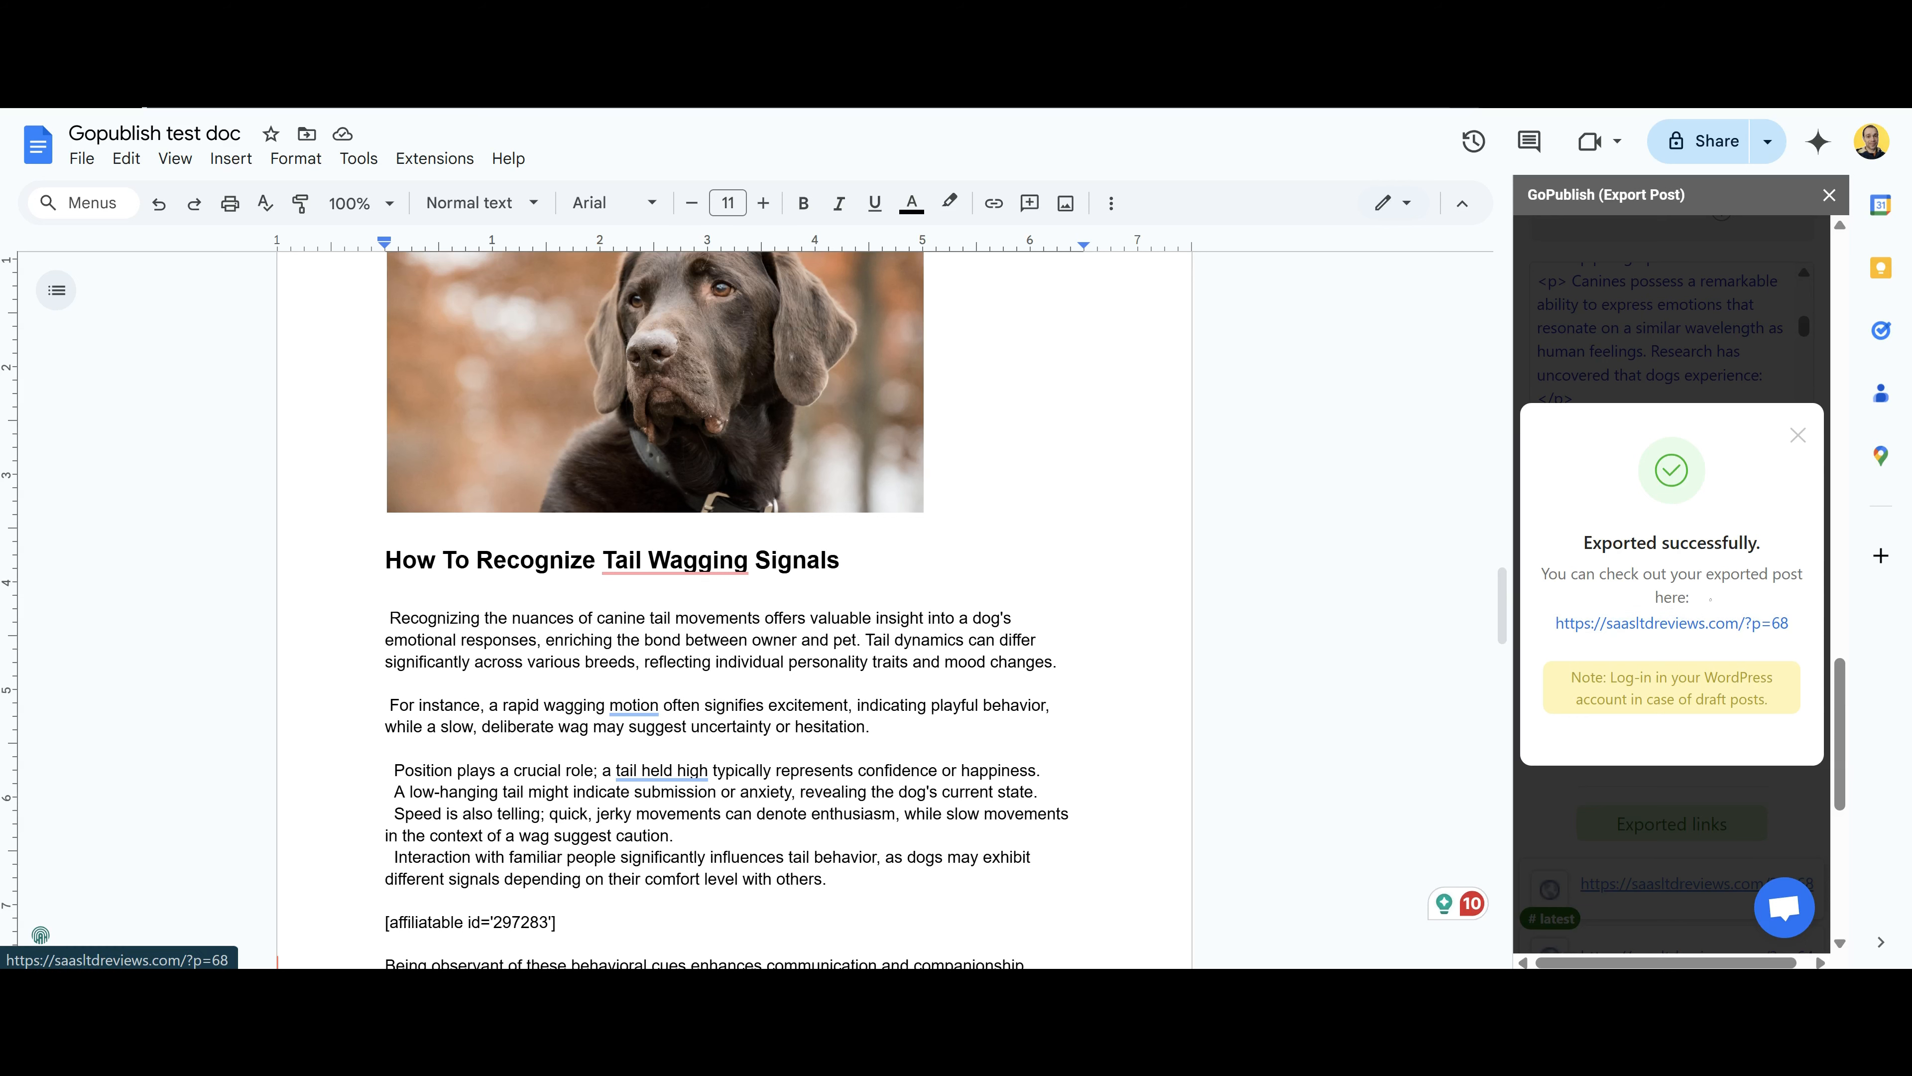
click(1686, 622)
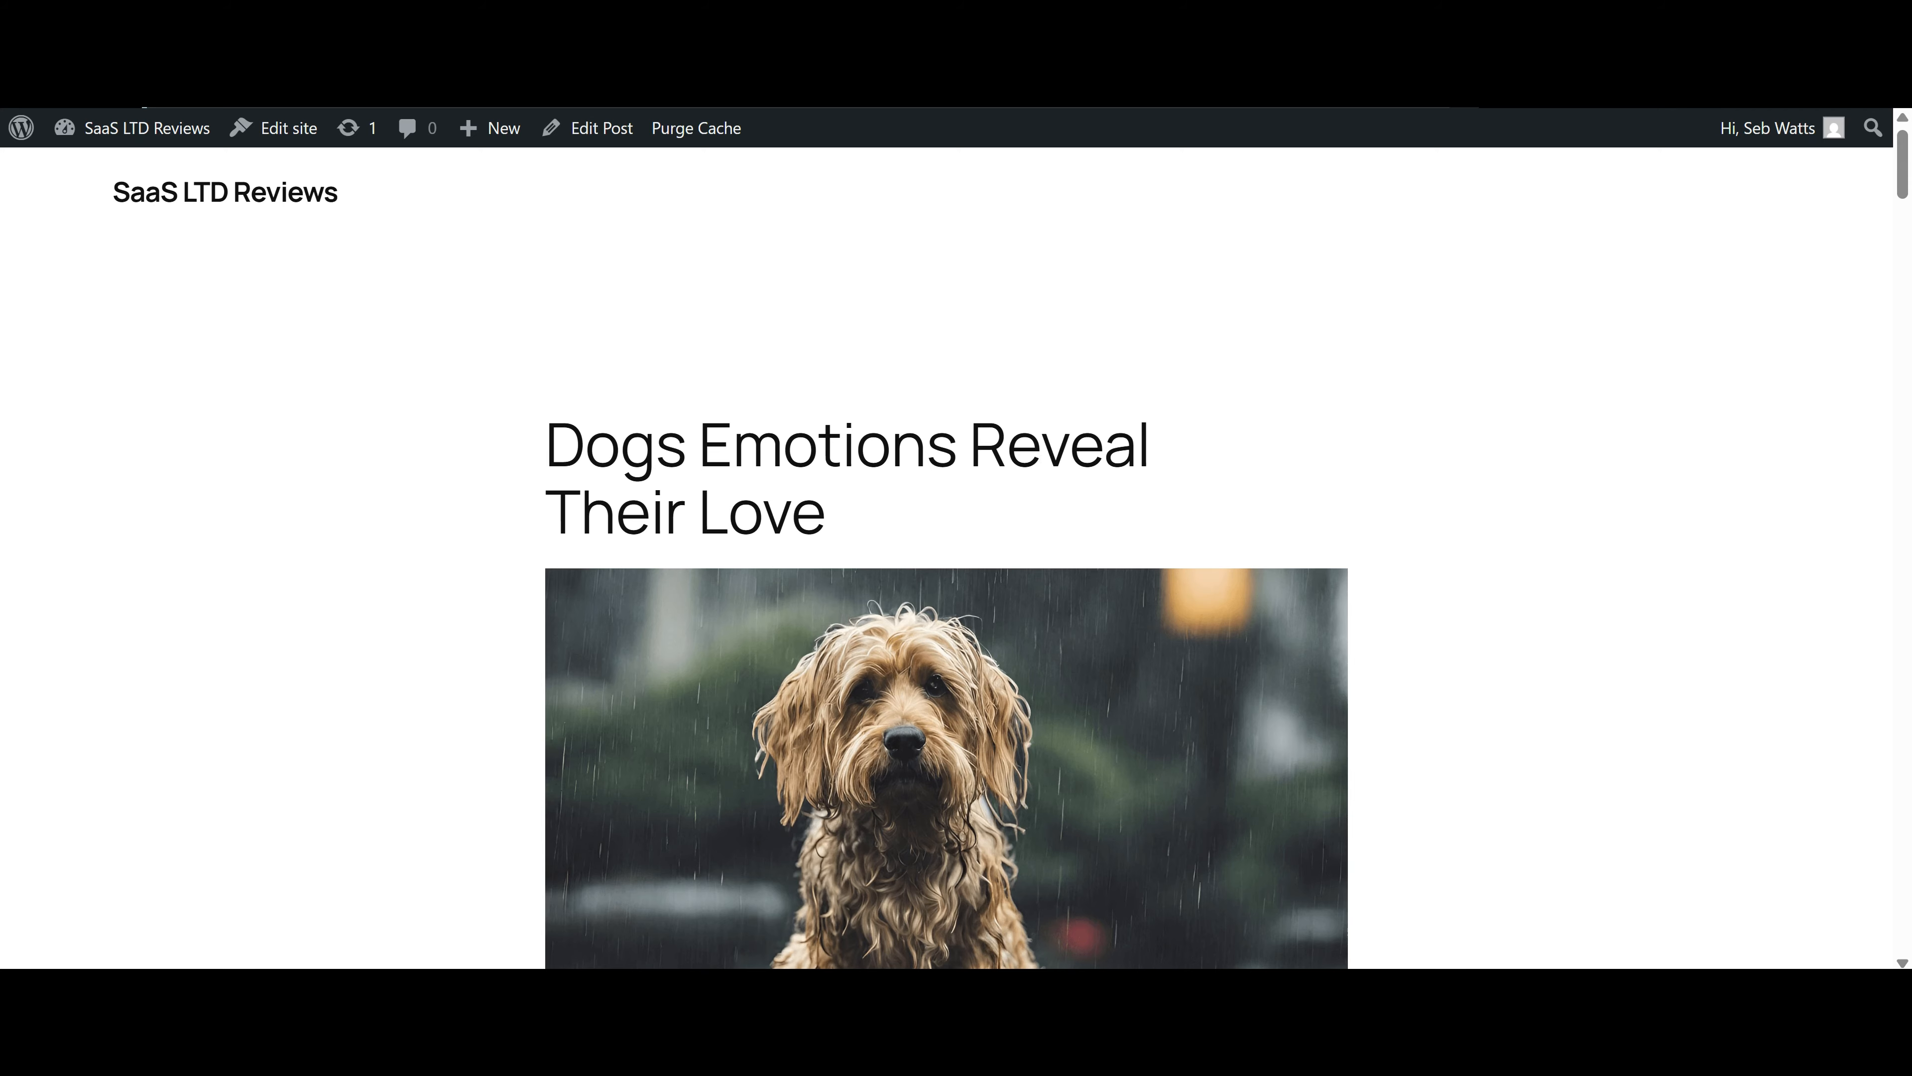
- Review the exported Dogs Emotions Reveal Their Love post on the live site, checking its featured image, bullet list, YouTube video and embedded tweet
scroll(1047, 527, down, 4)
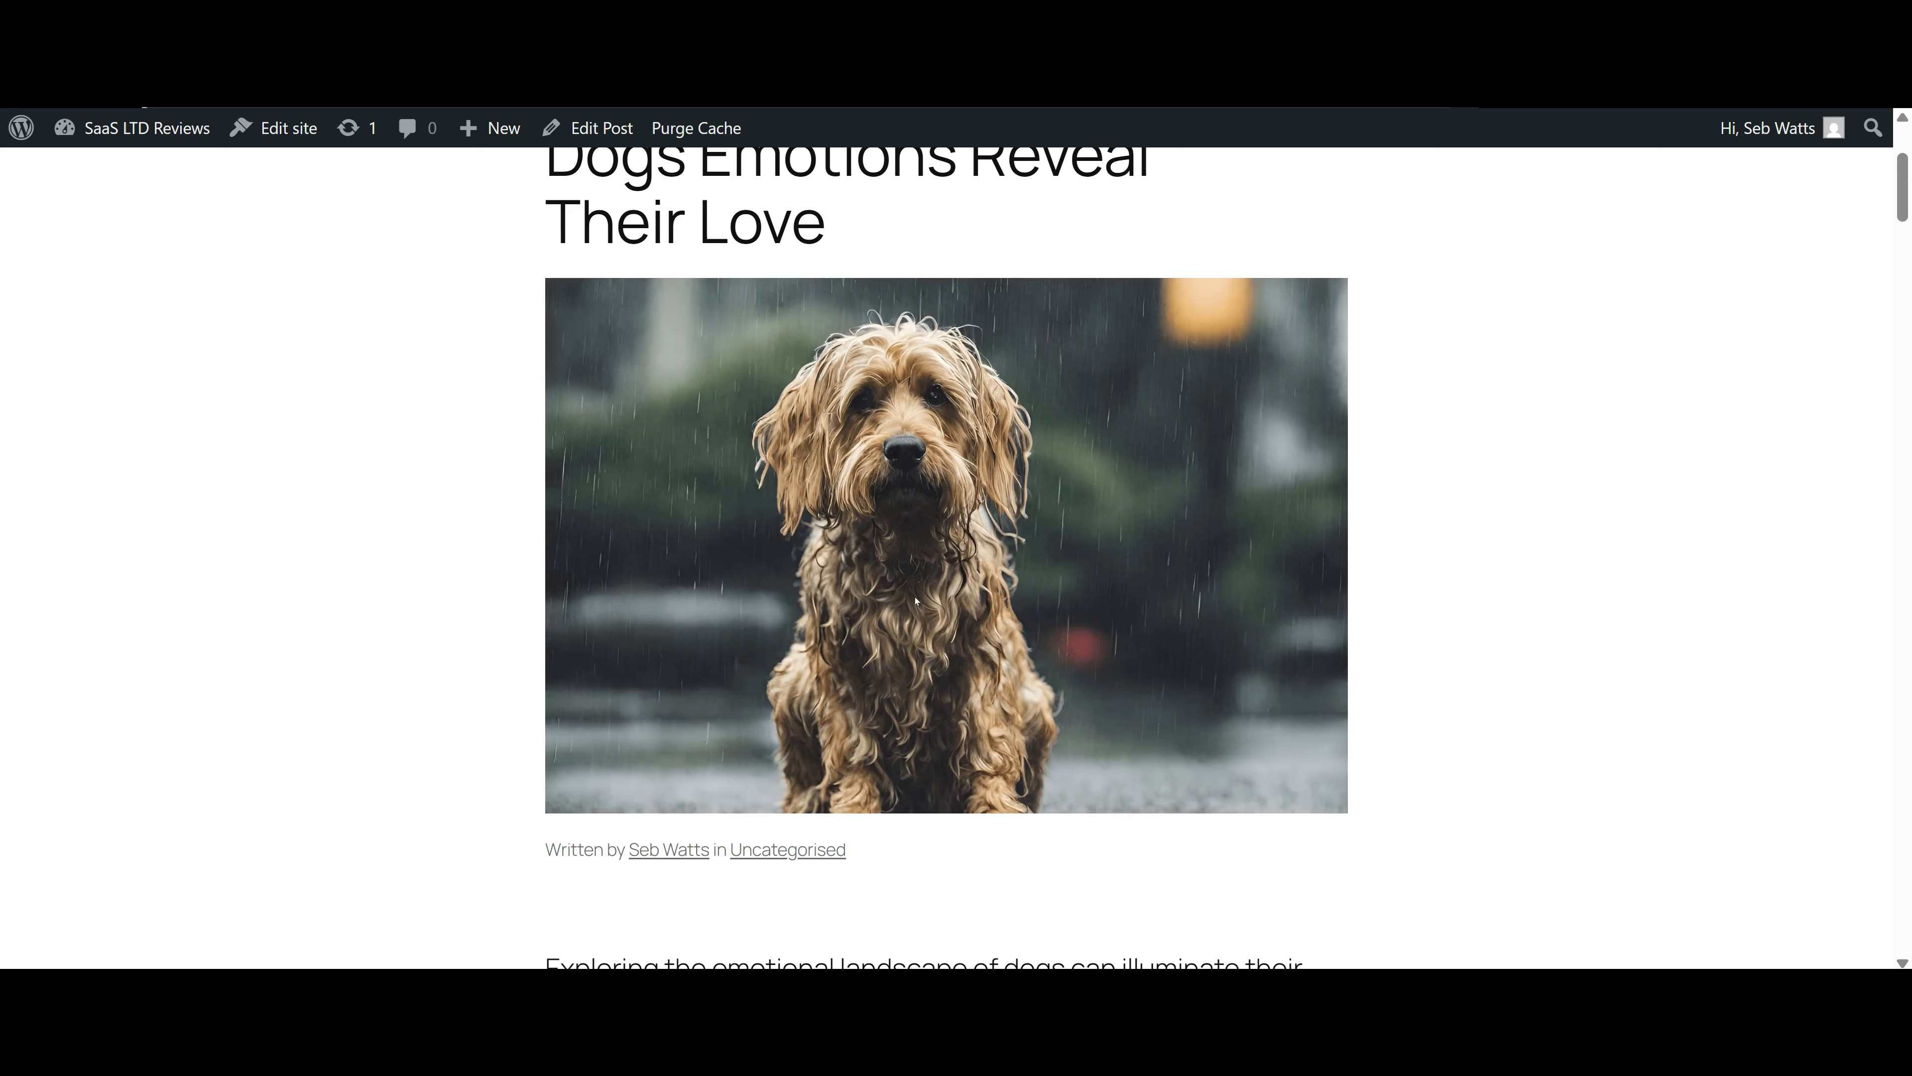
scroll(916, 601, up, 4)
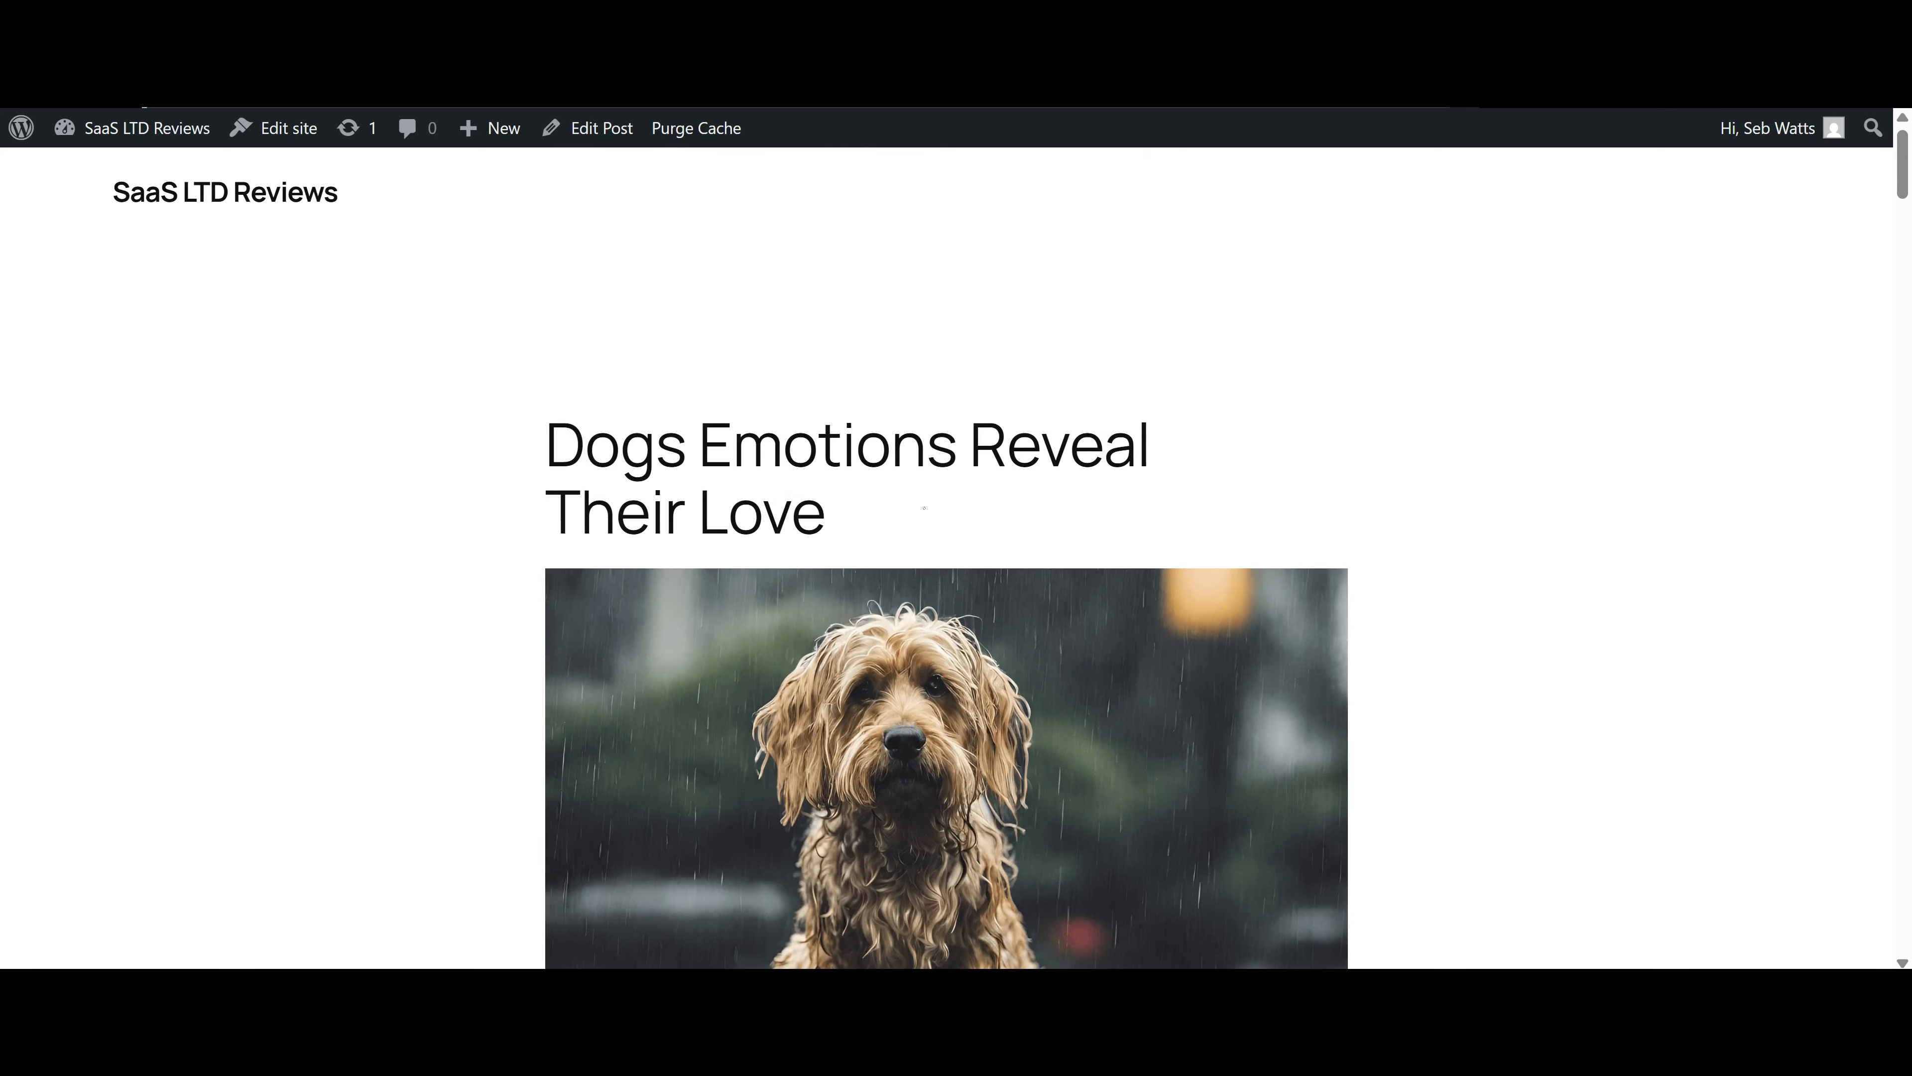
scroll(924, 507, down, 10)
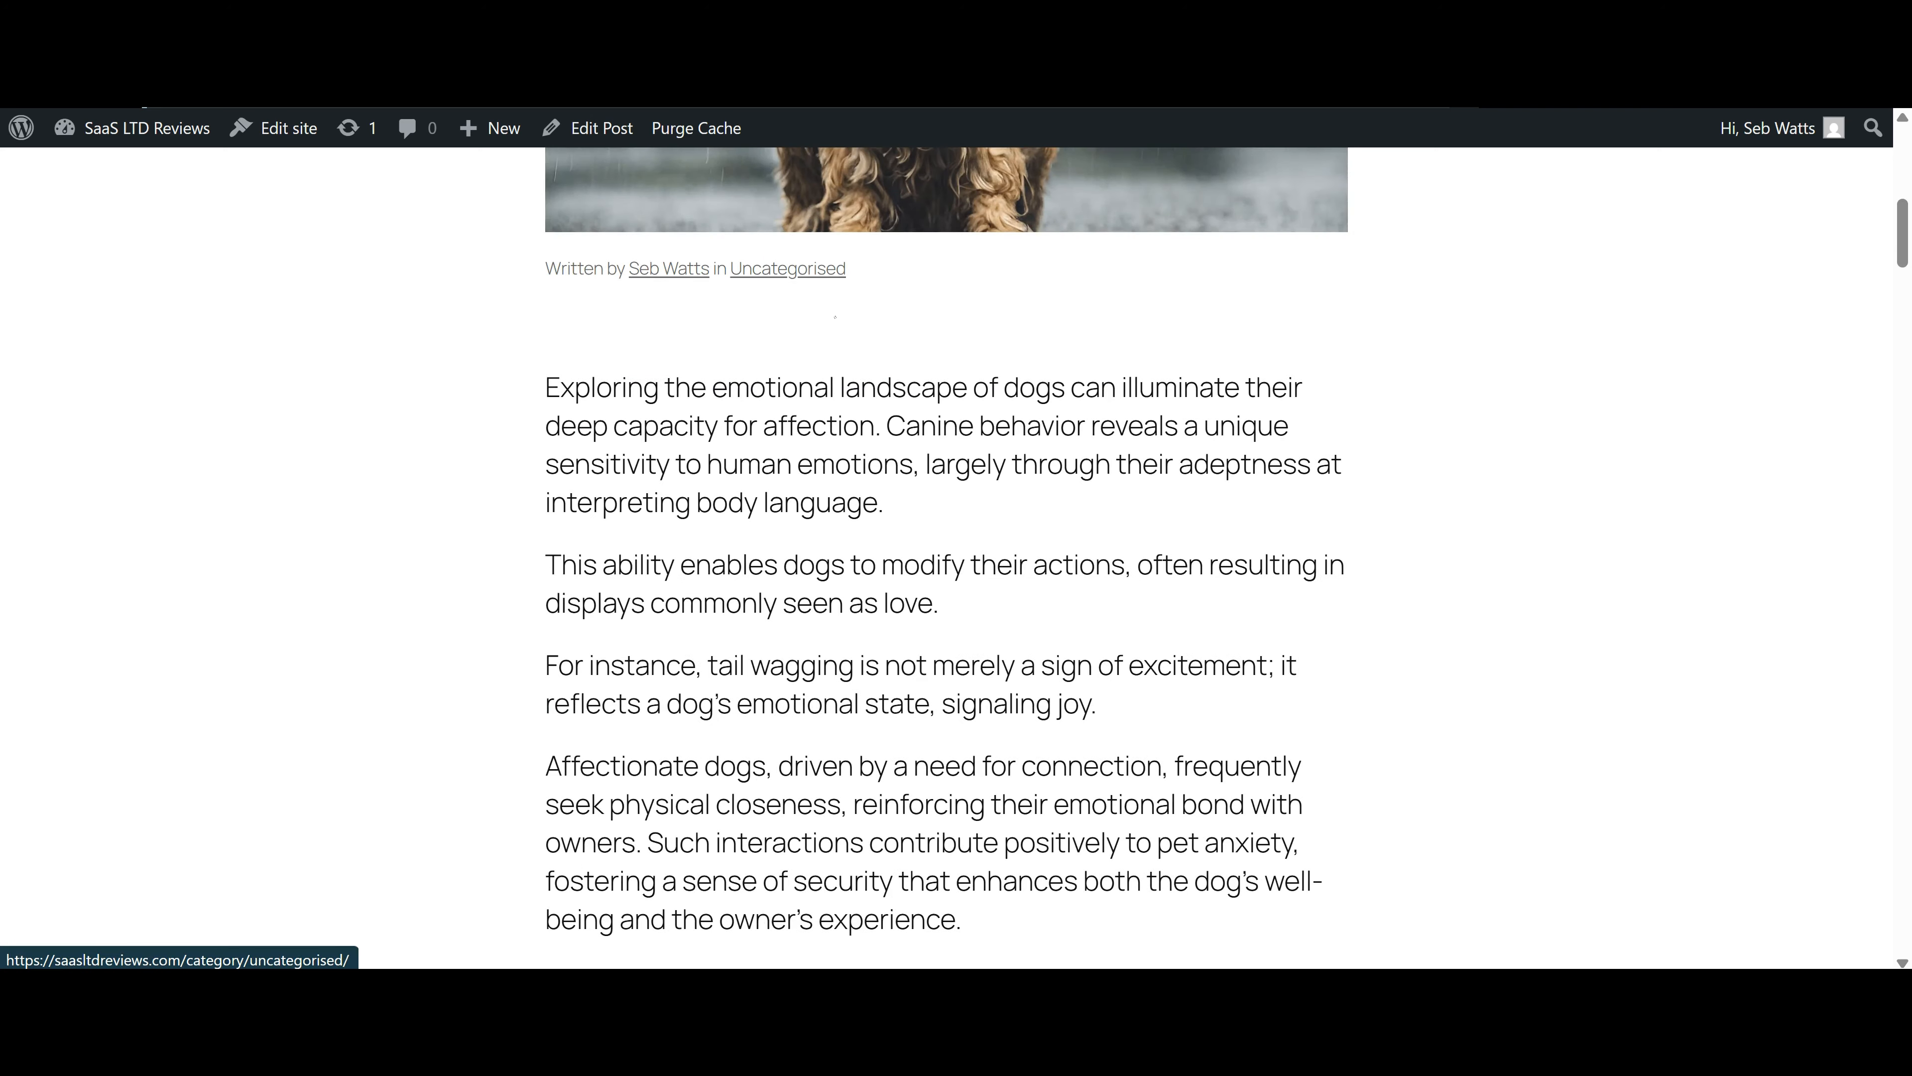
scroll(849, 494, down, 10)
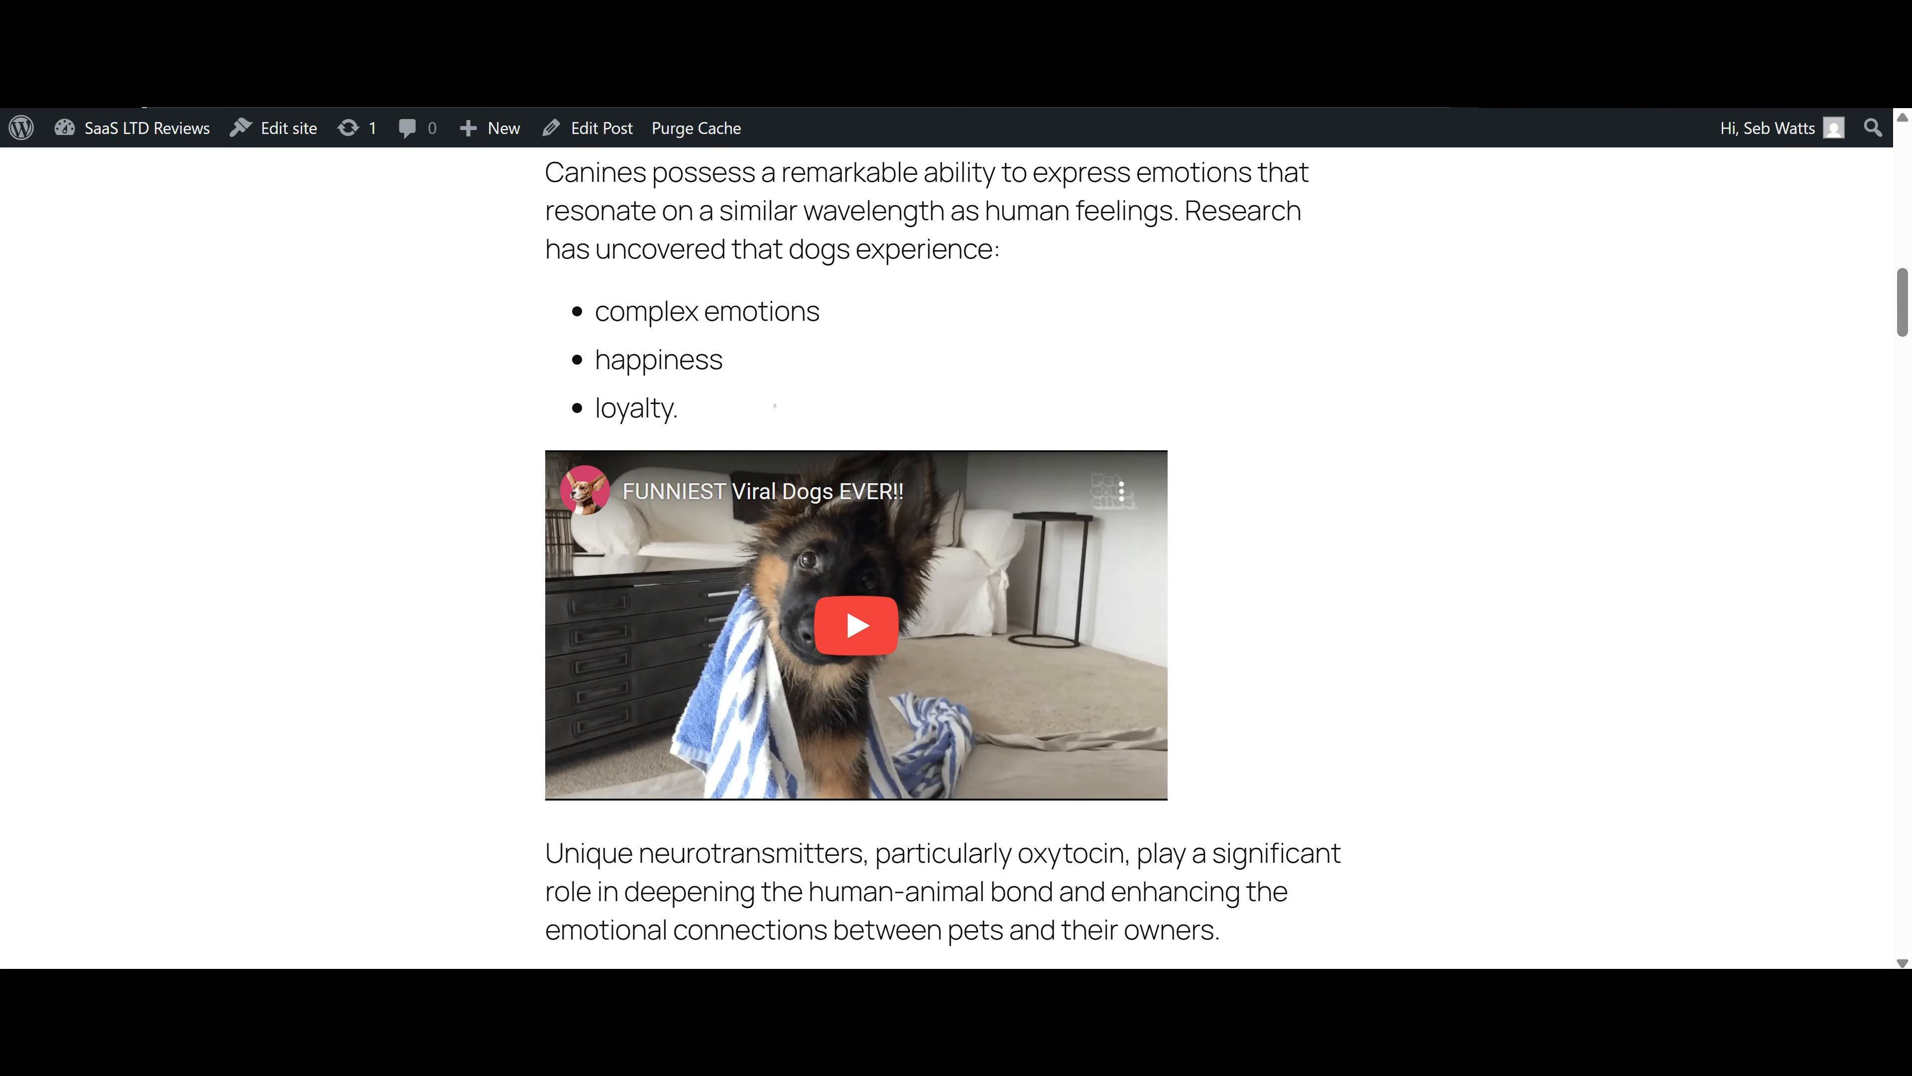
scroll(919, 440, down, 20)
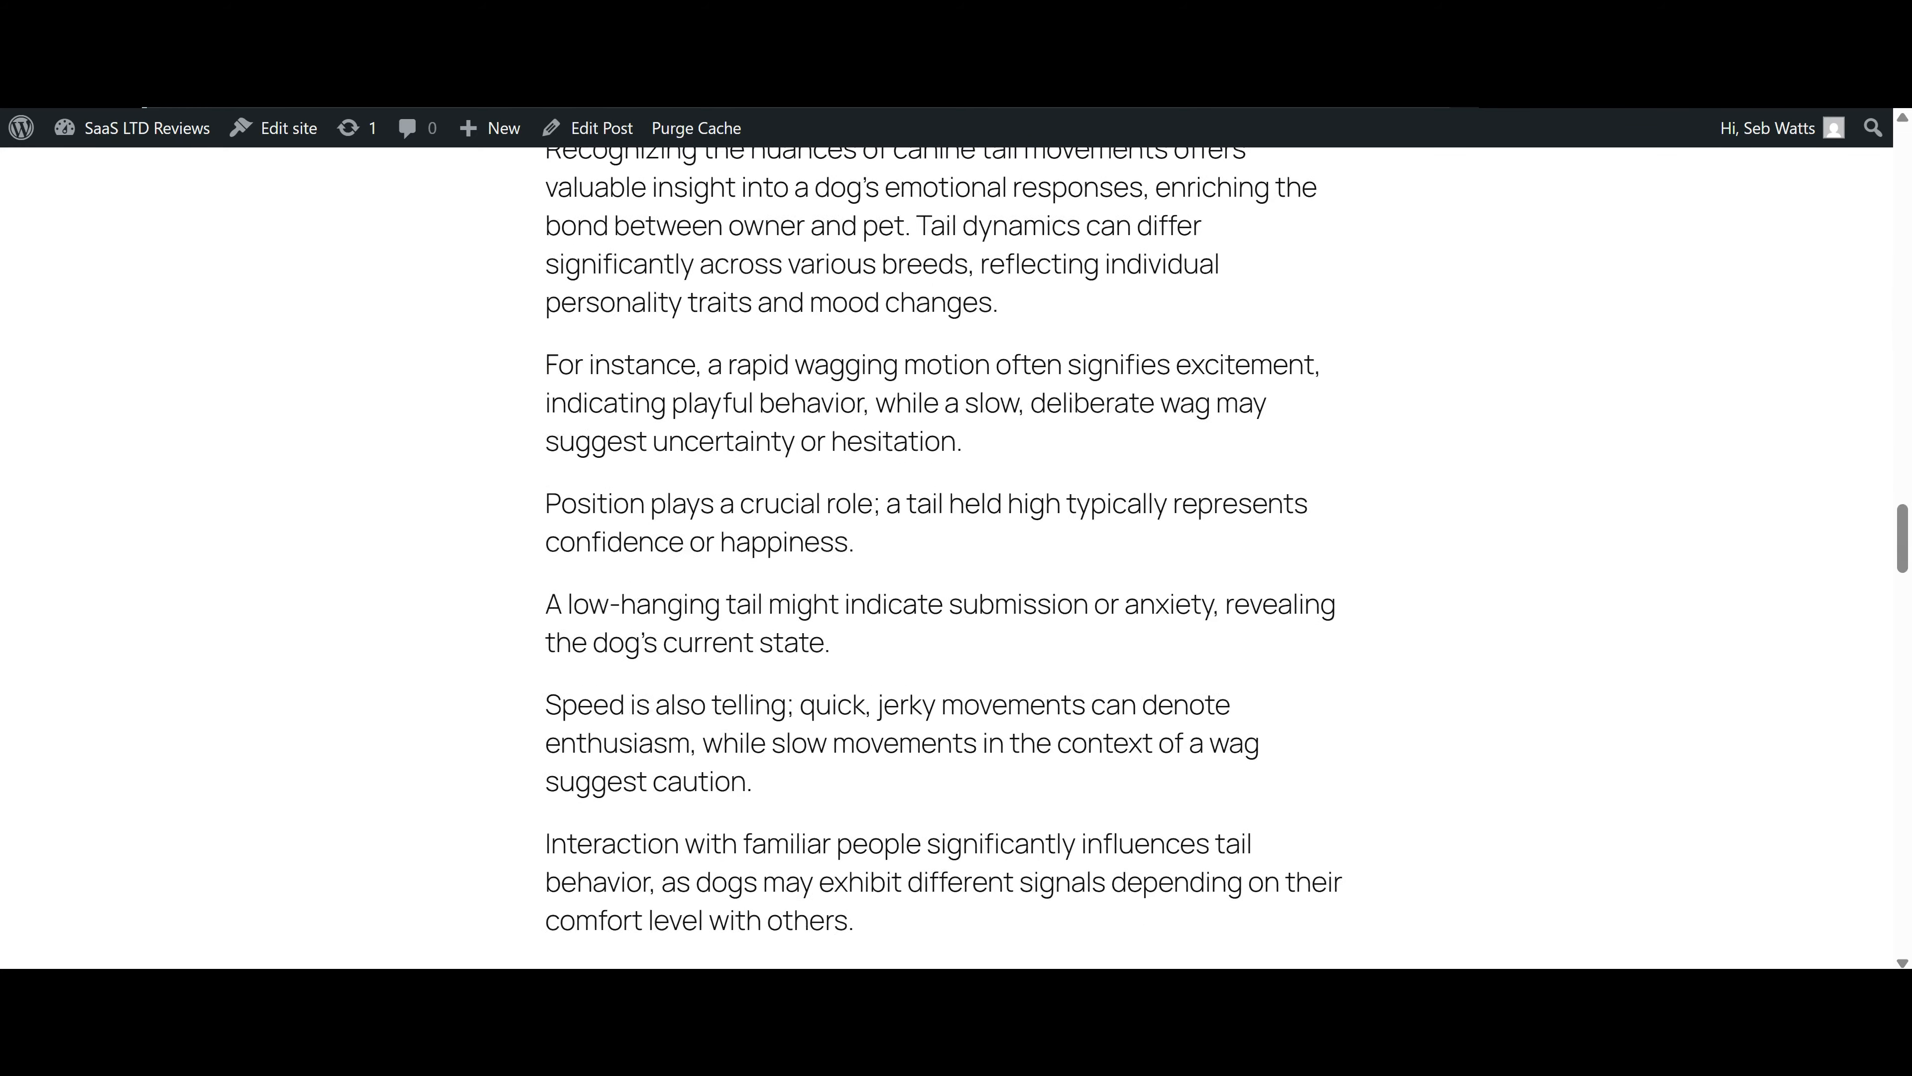
scroll(934, 526, down, 8)
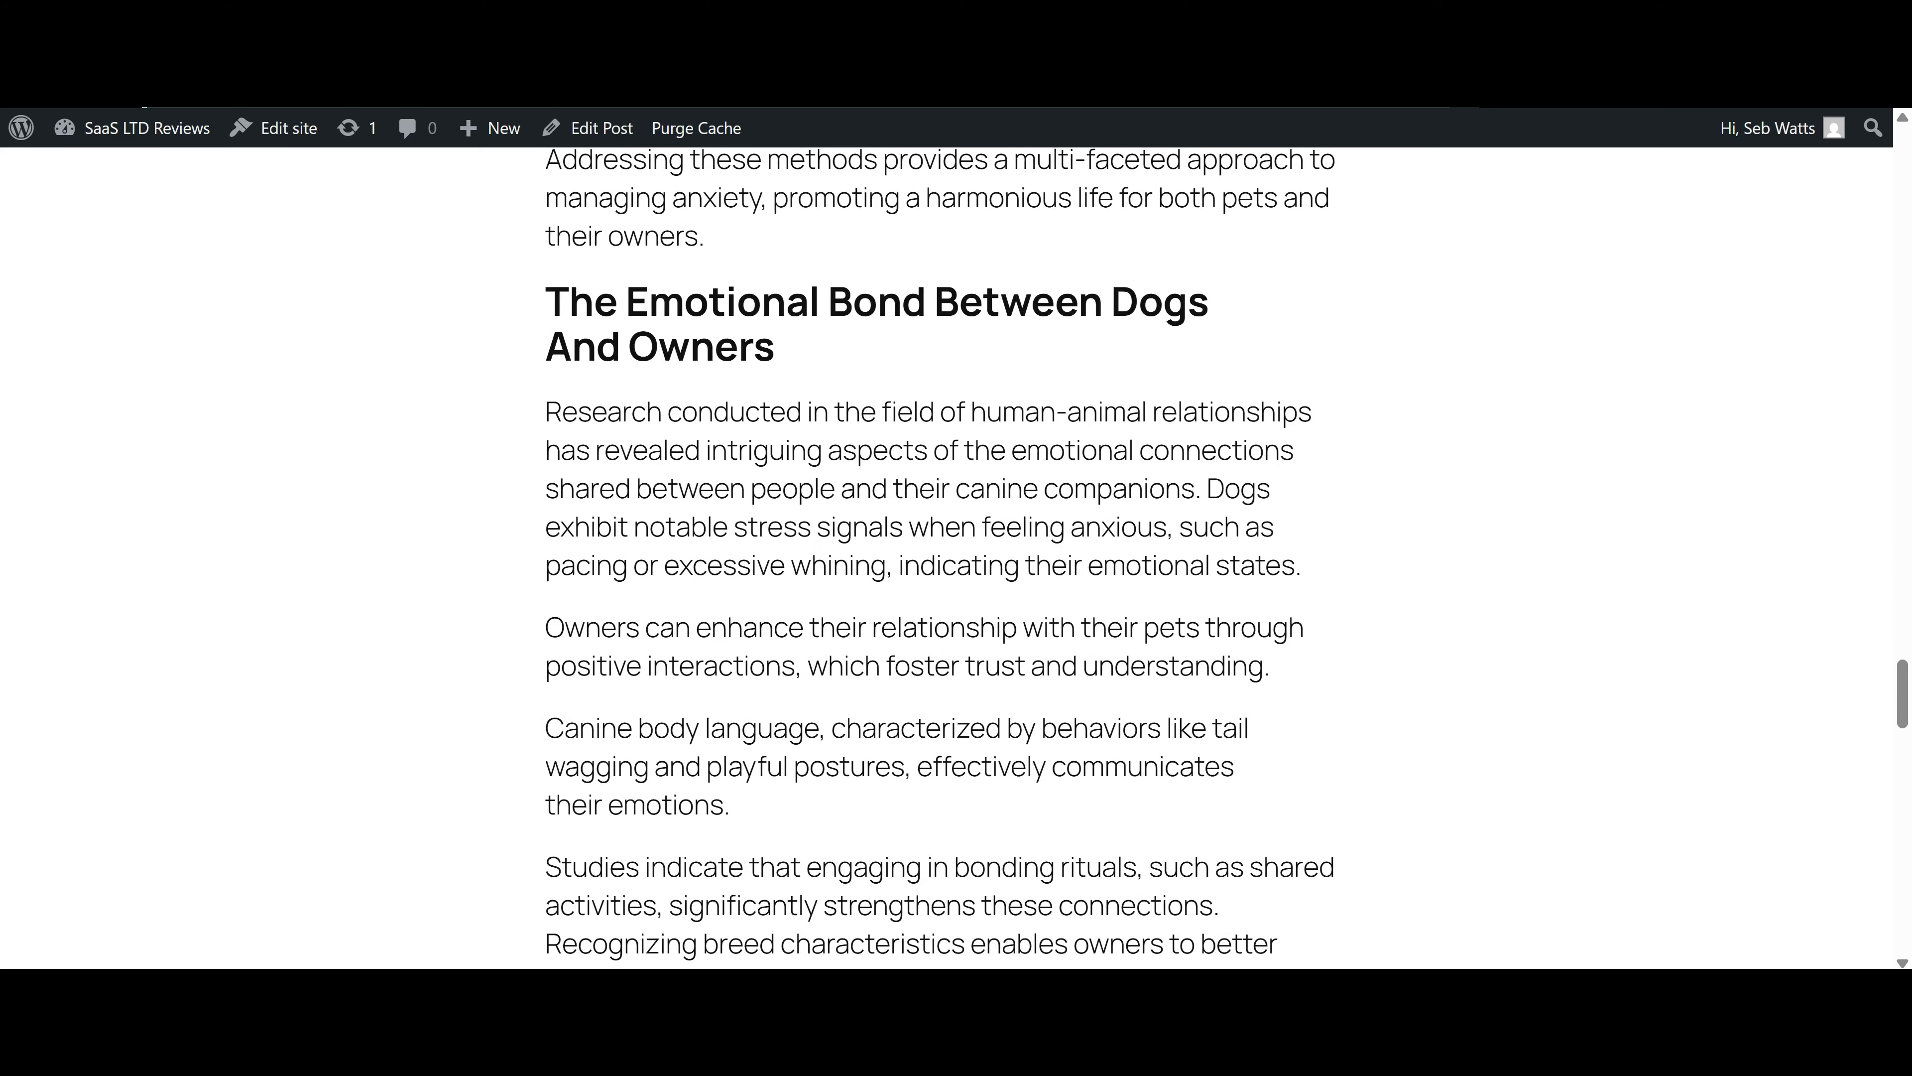
scroll(941, 557, up, 4)
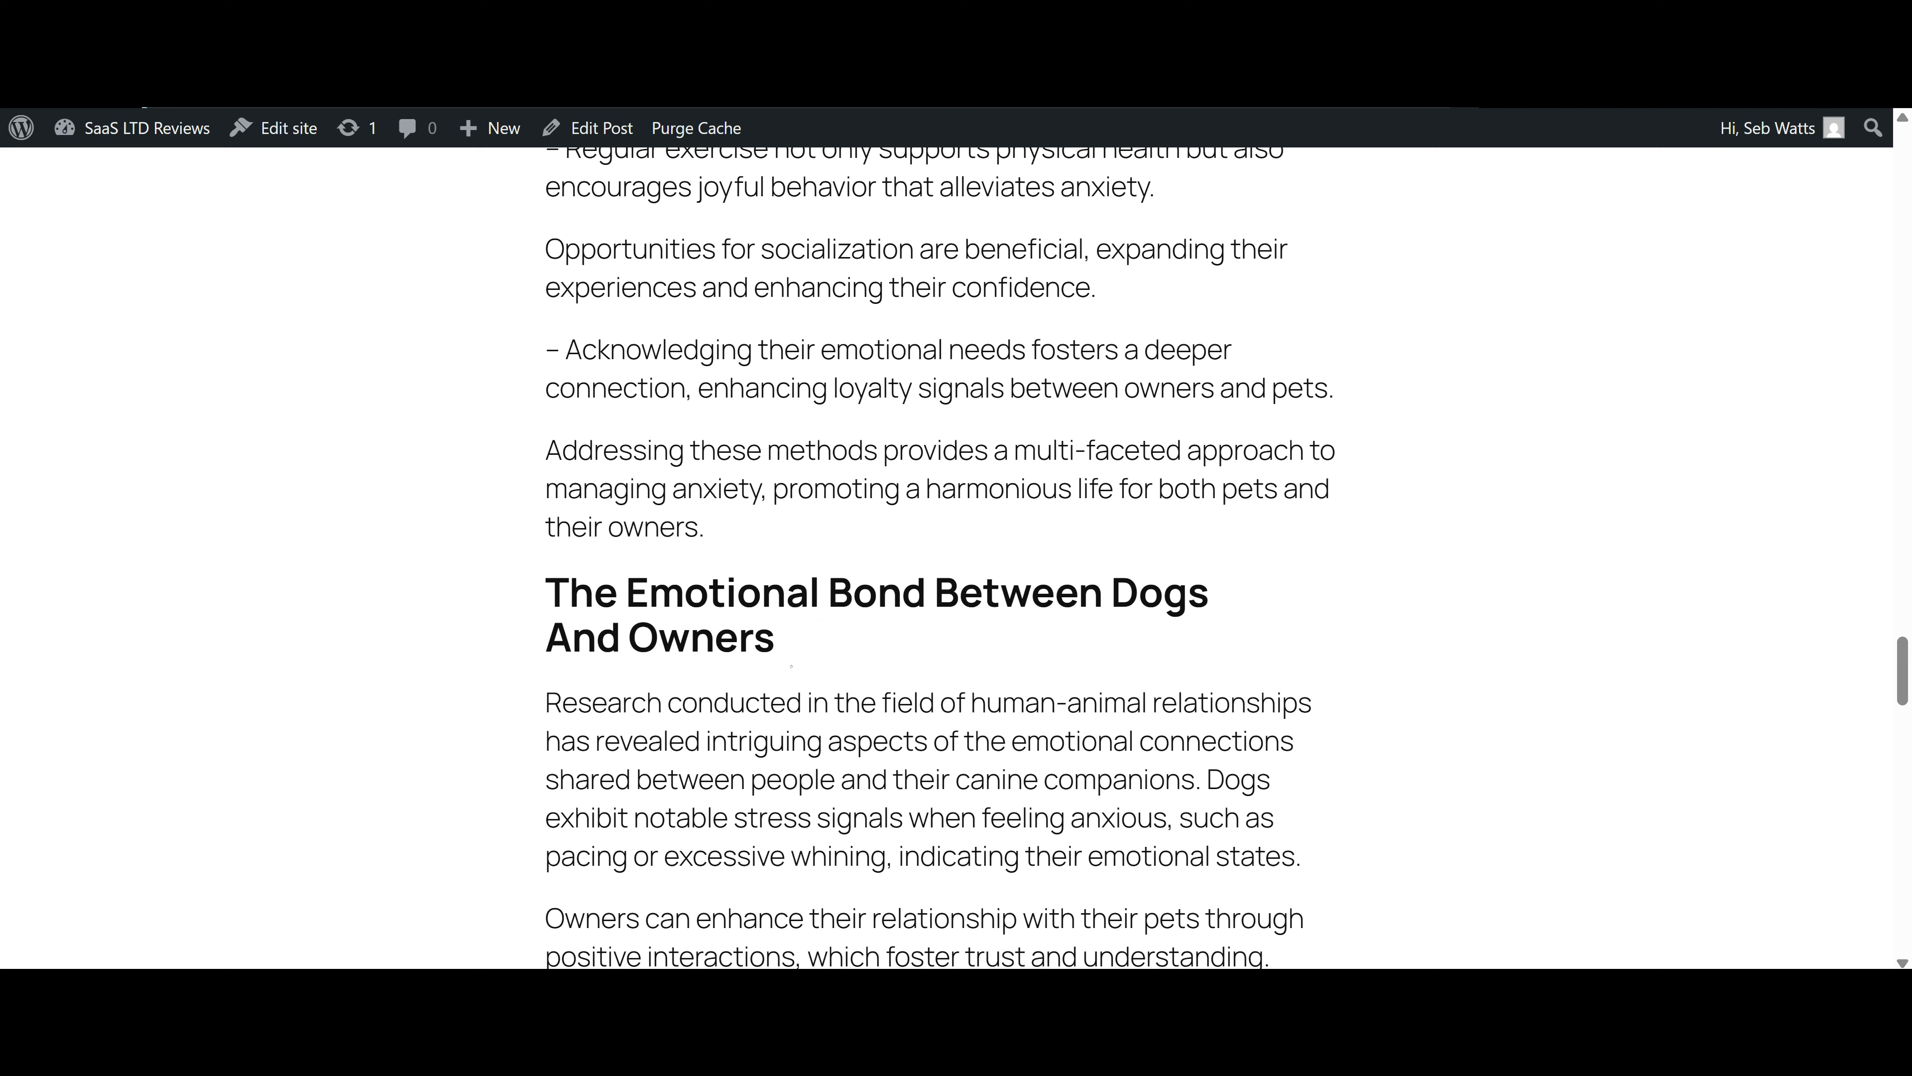
scroll(881, 599, down, 20)
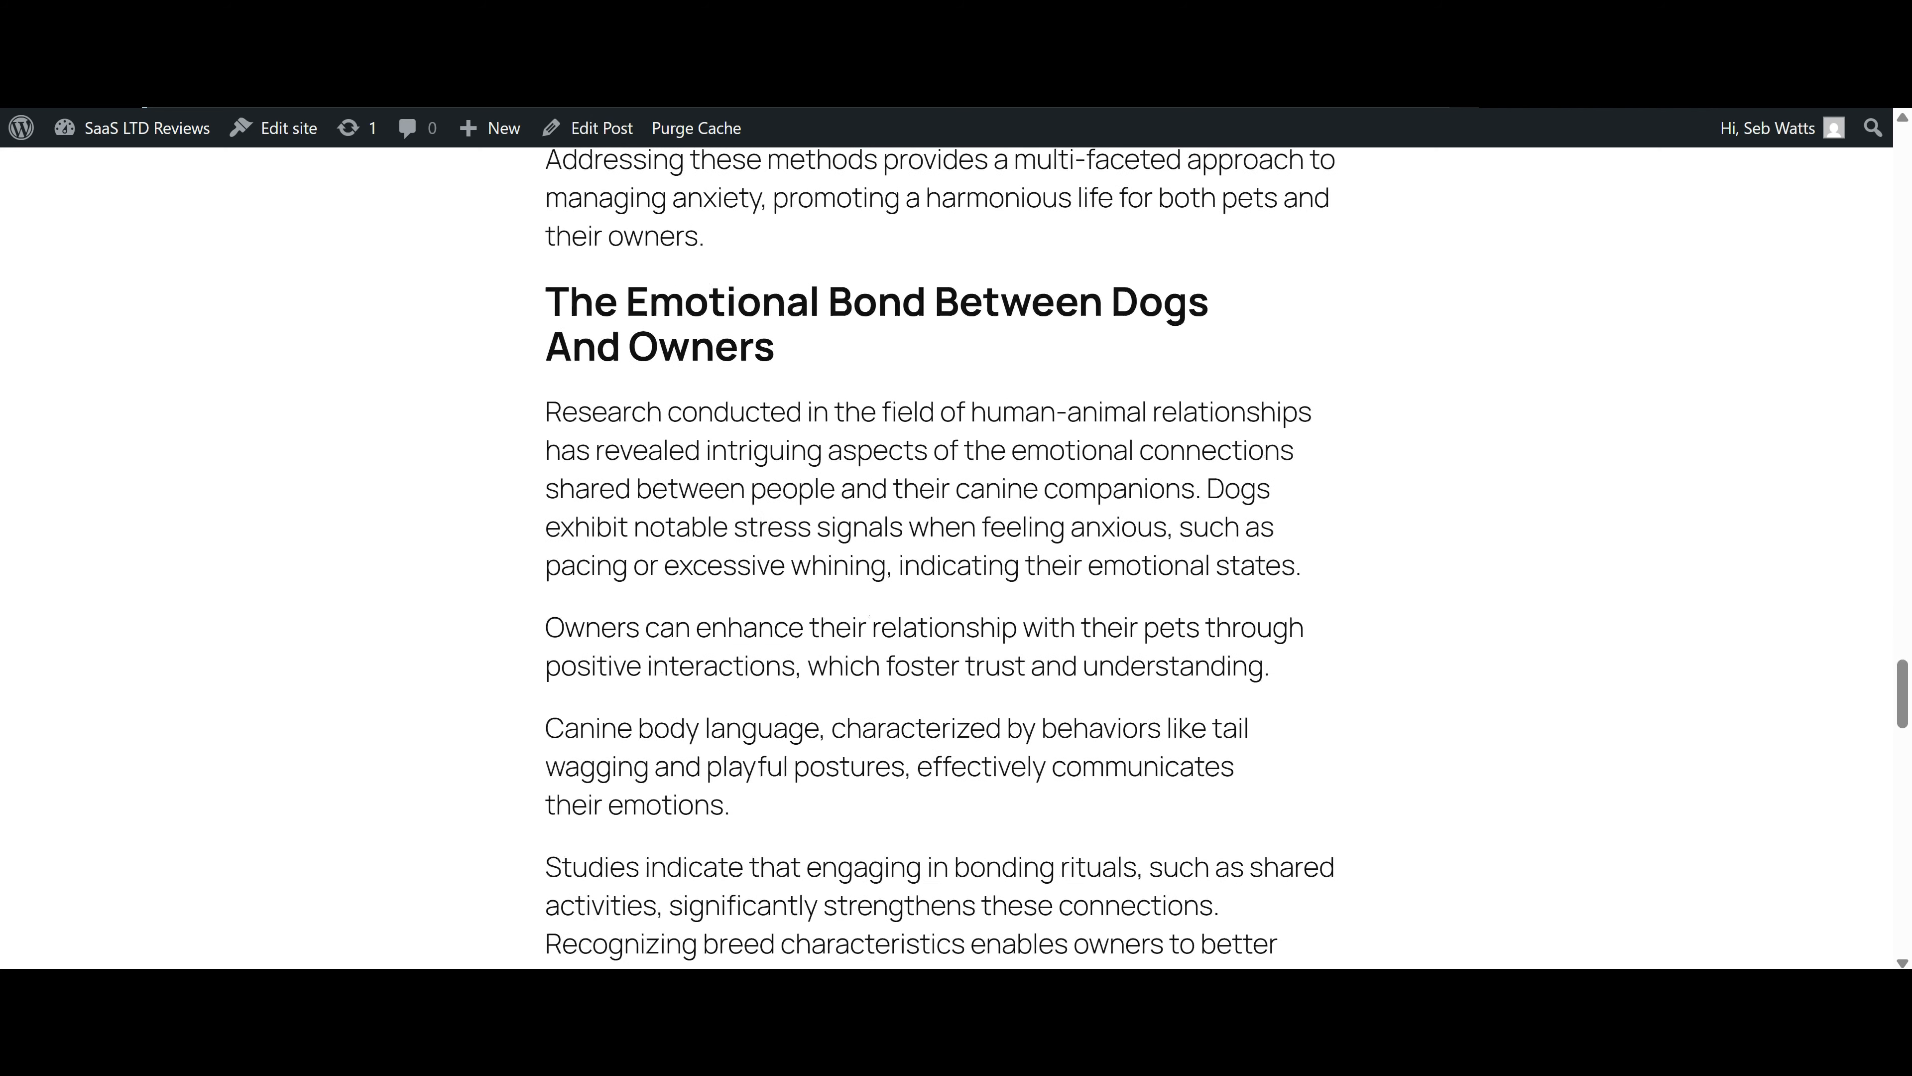
scroll(941, 558, up, 20)
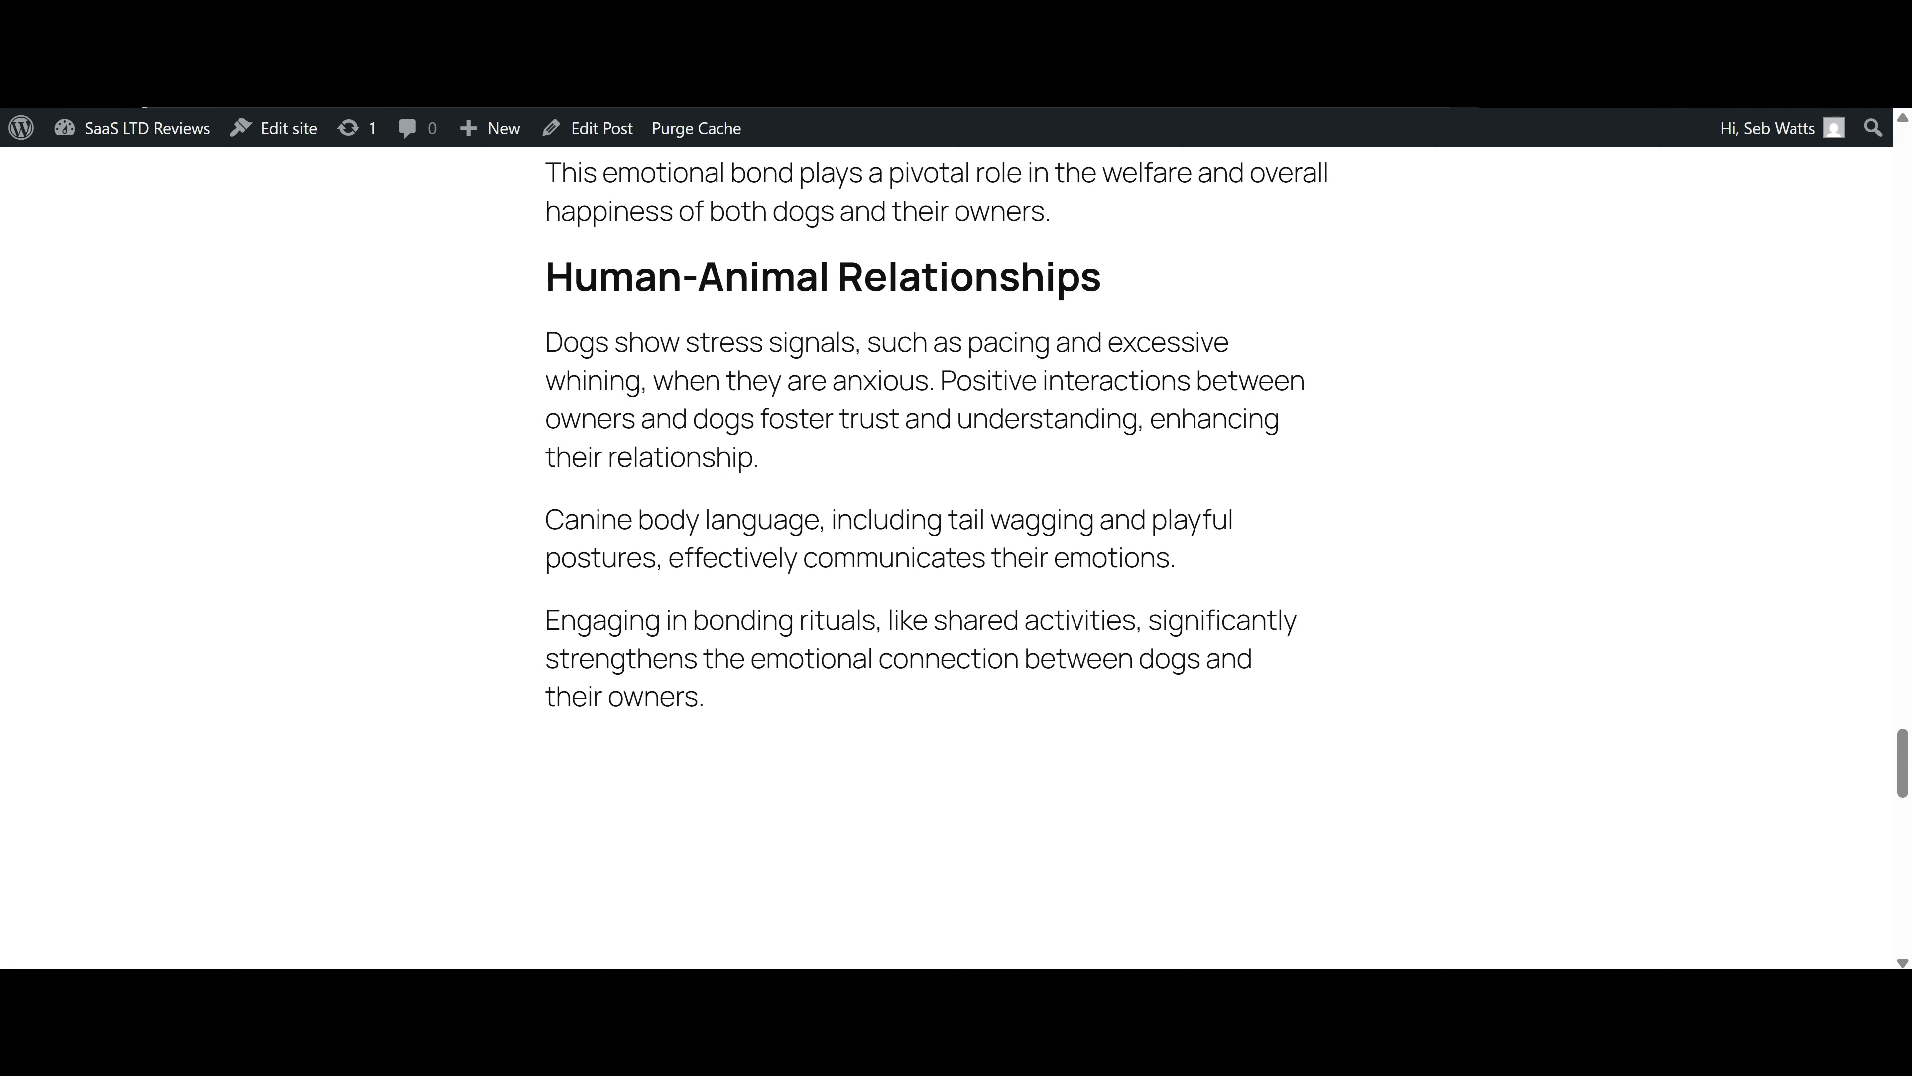
scroll(941, 557, up, 20)
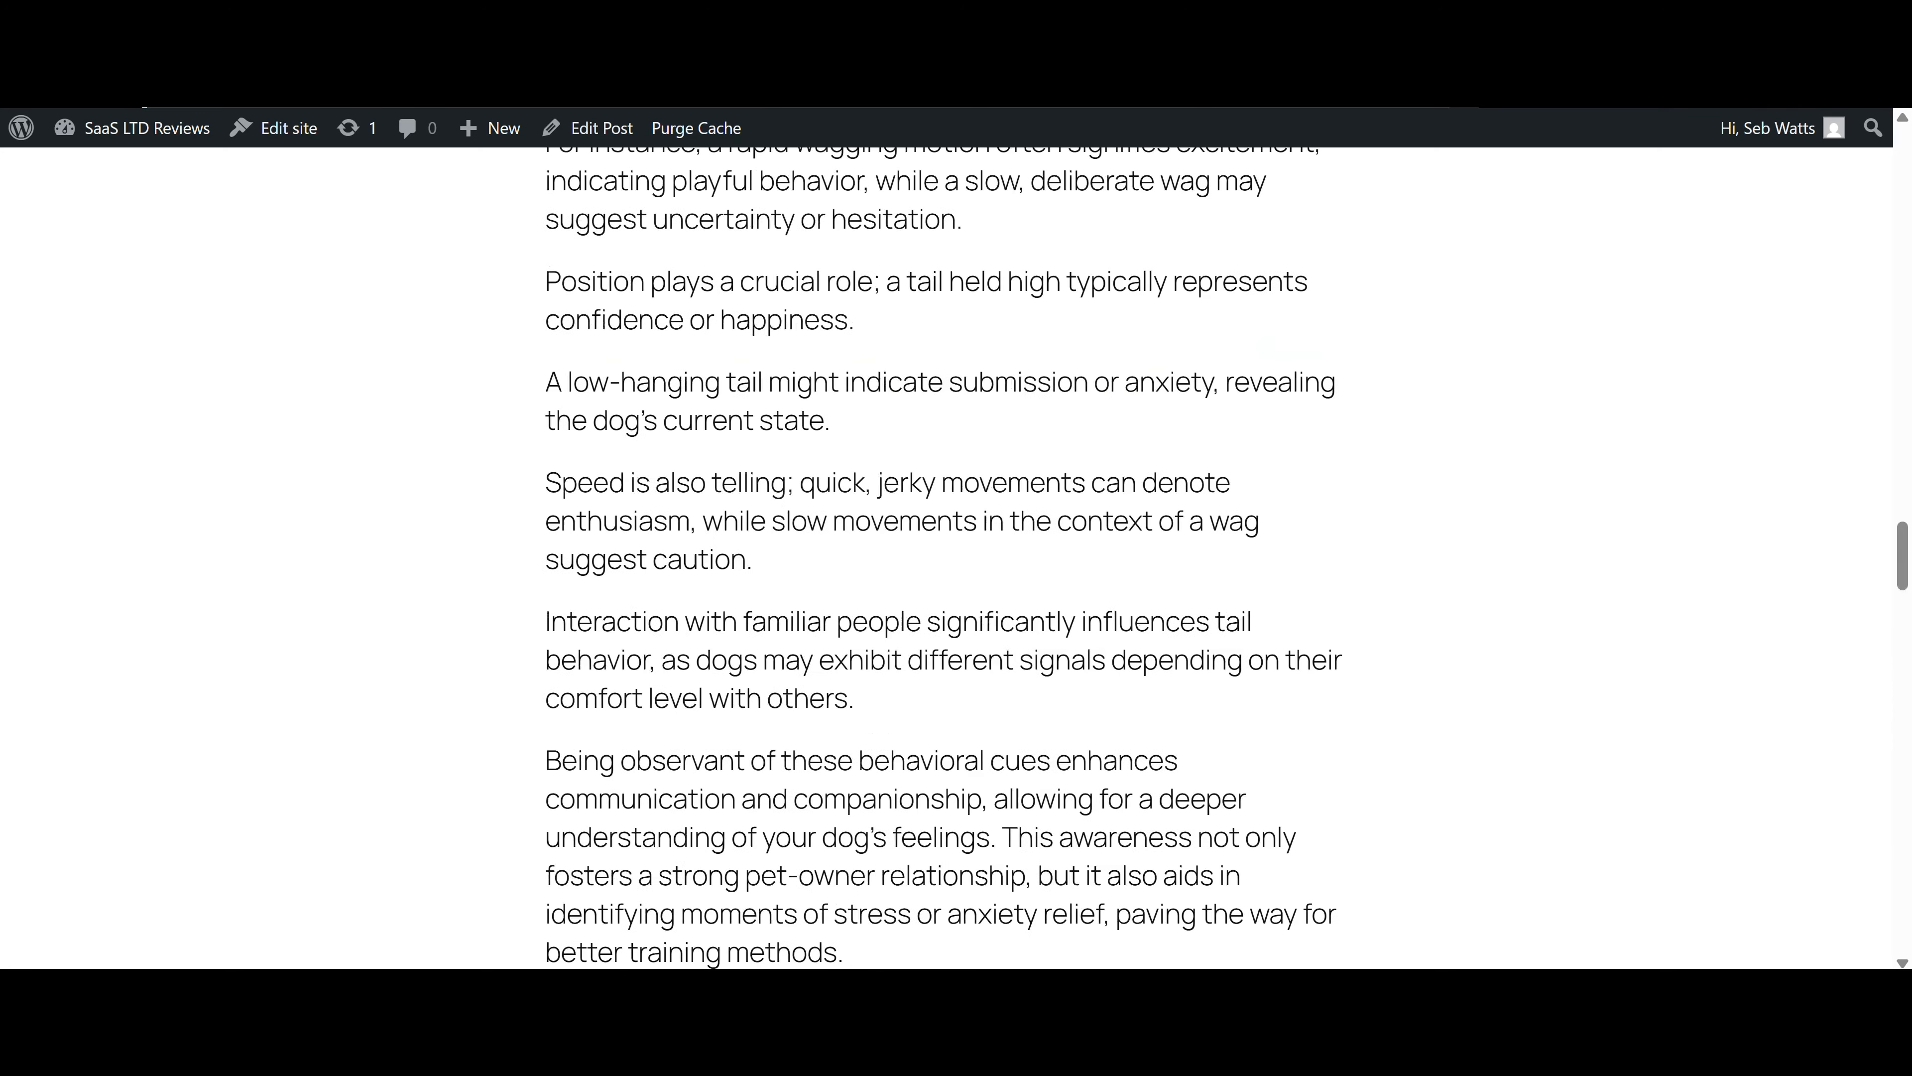
scroll(1066, 607, down, 10)
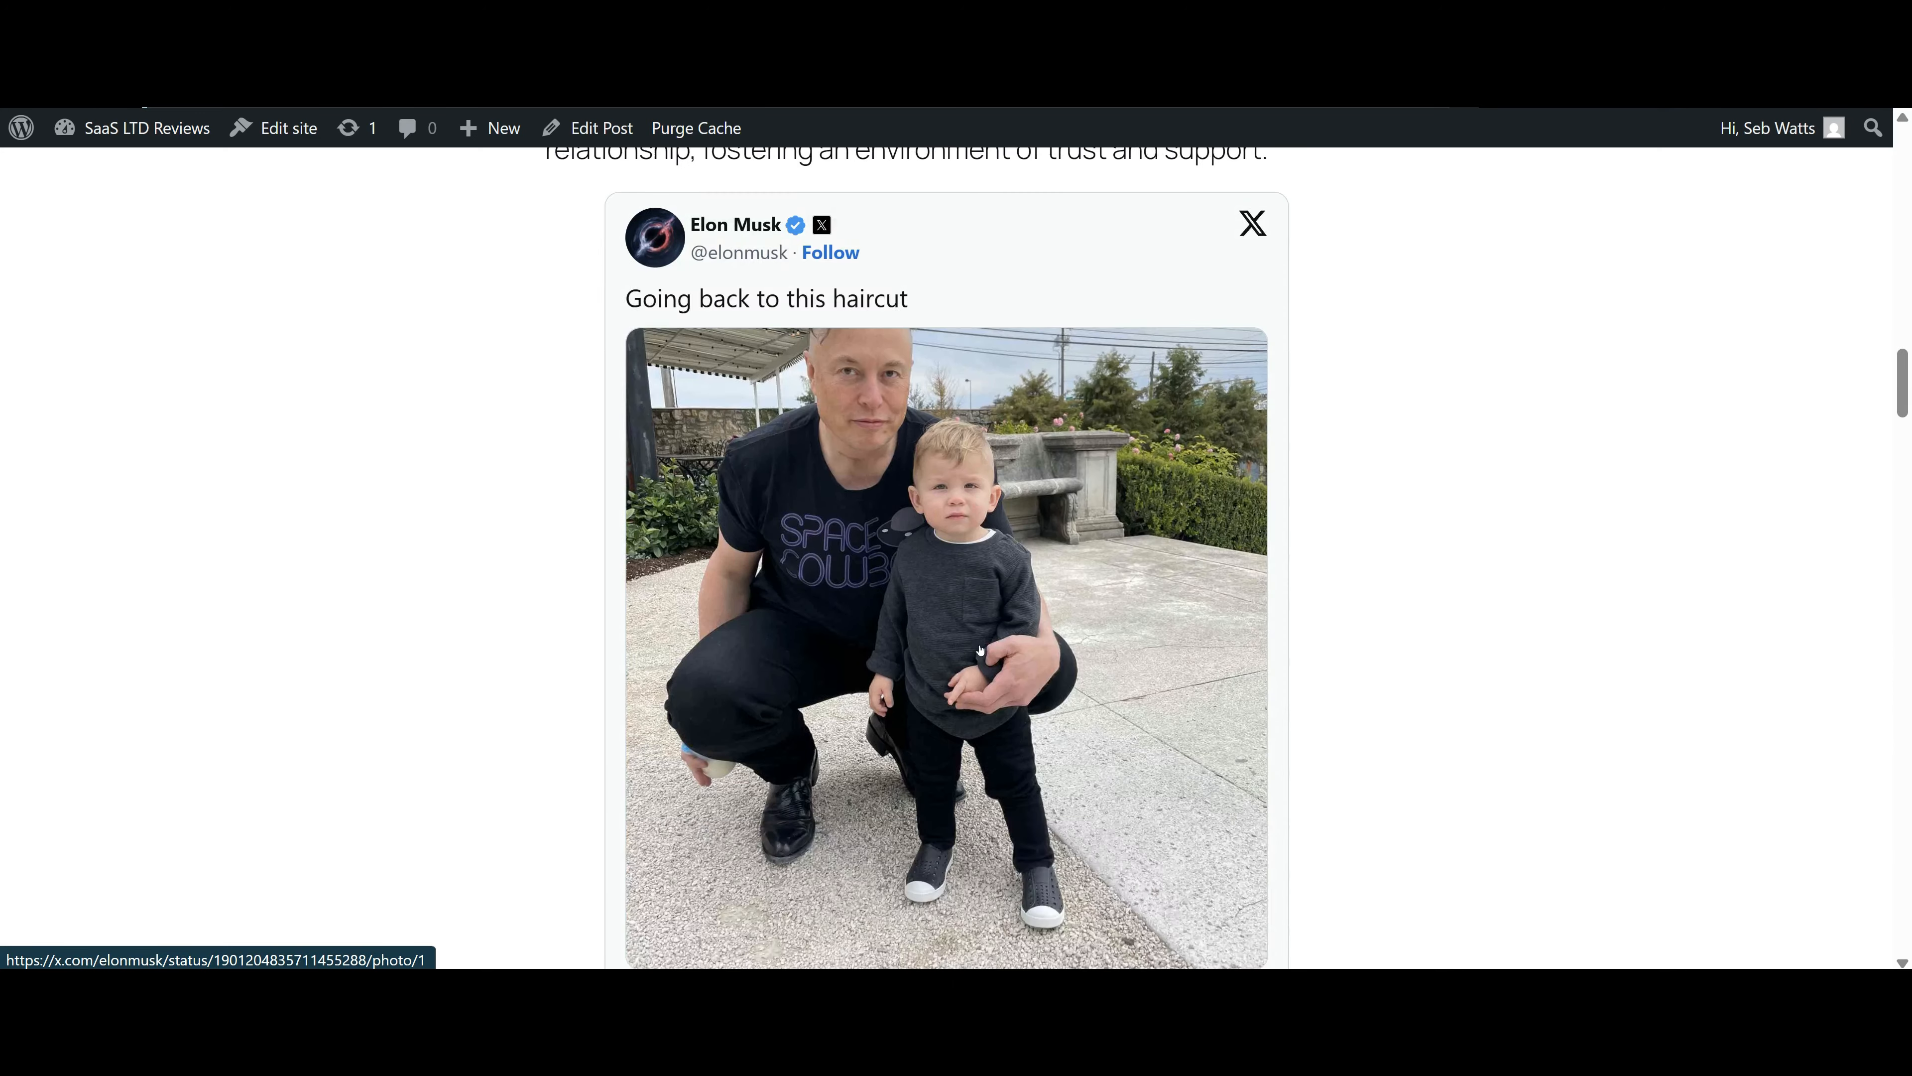
scroll(1170, 608, down, 3)
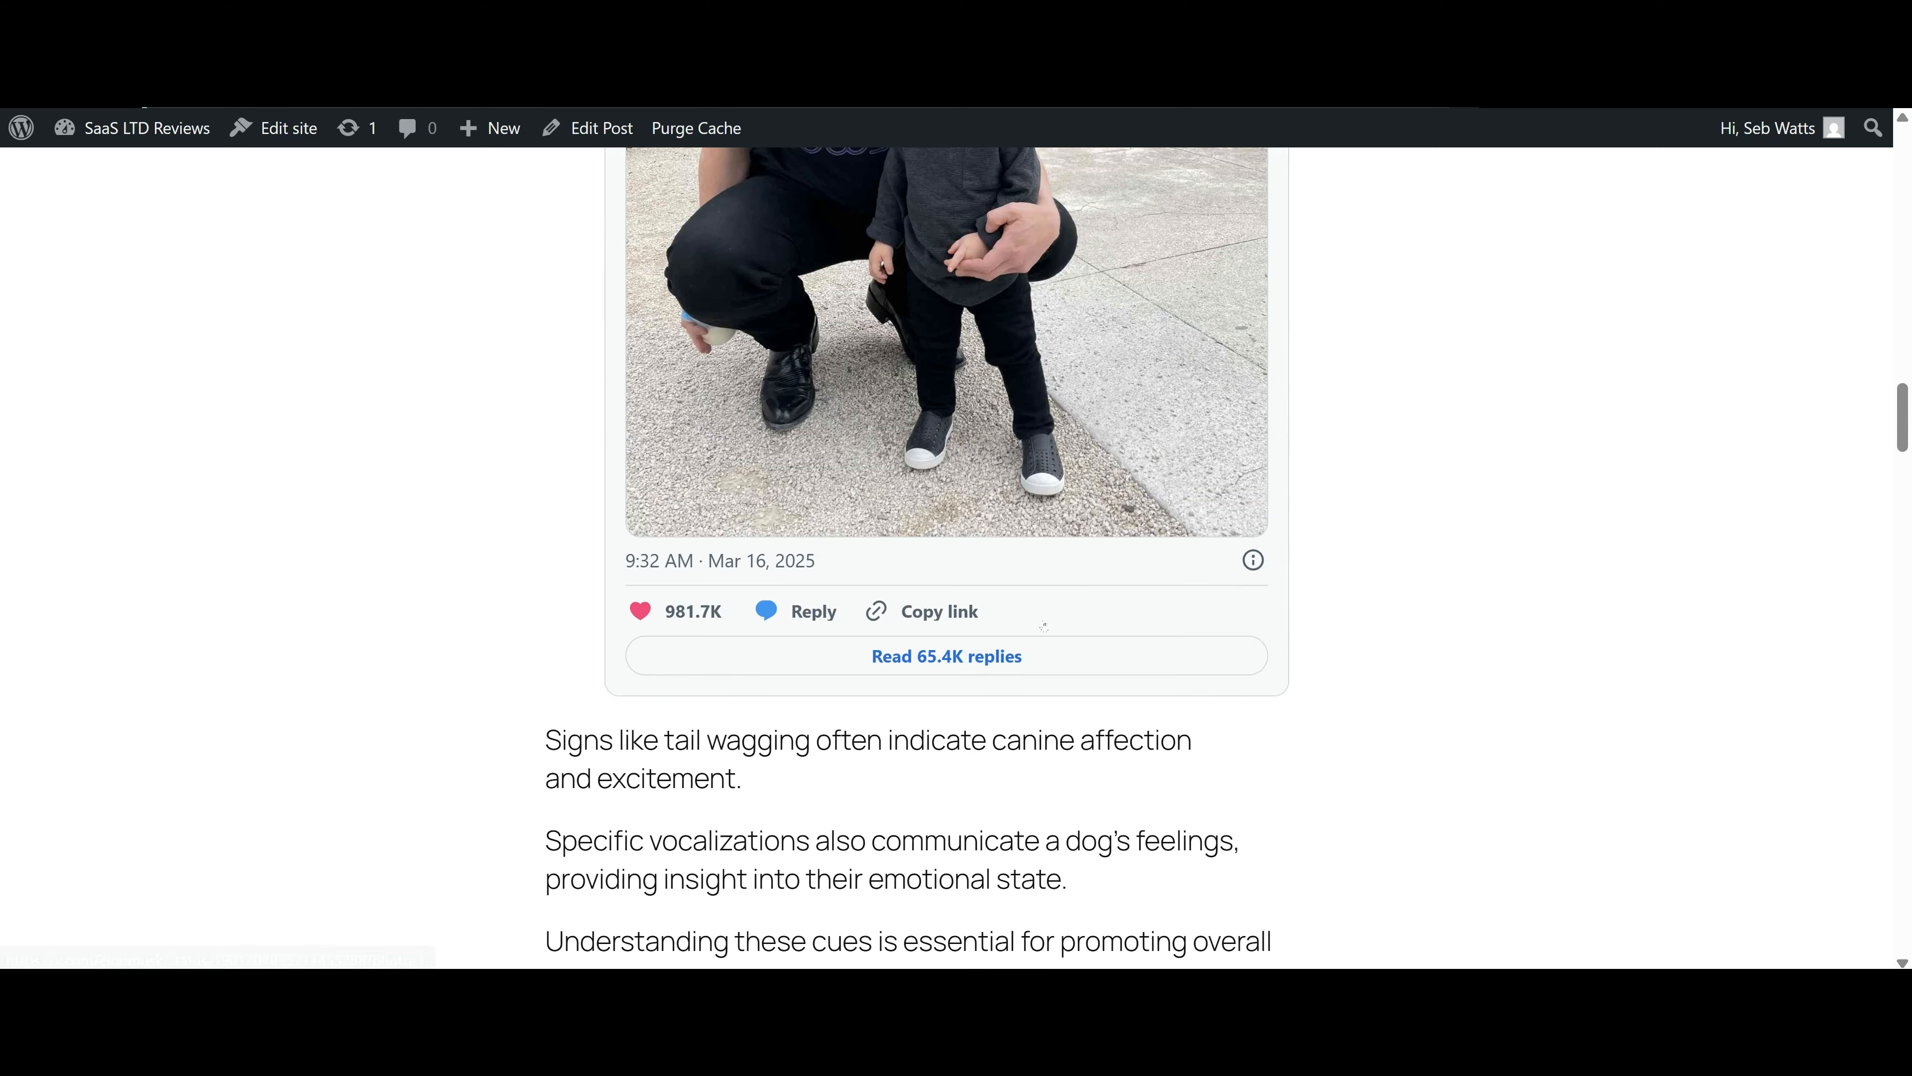
scroll(994, 617, up, 3)
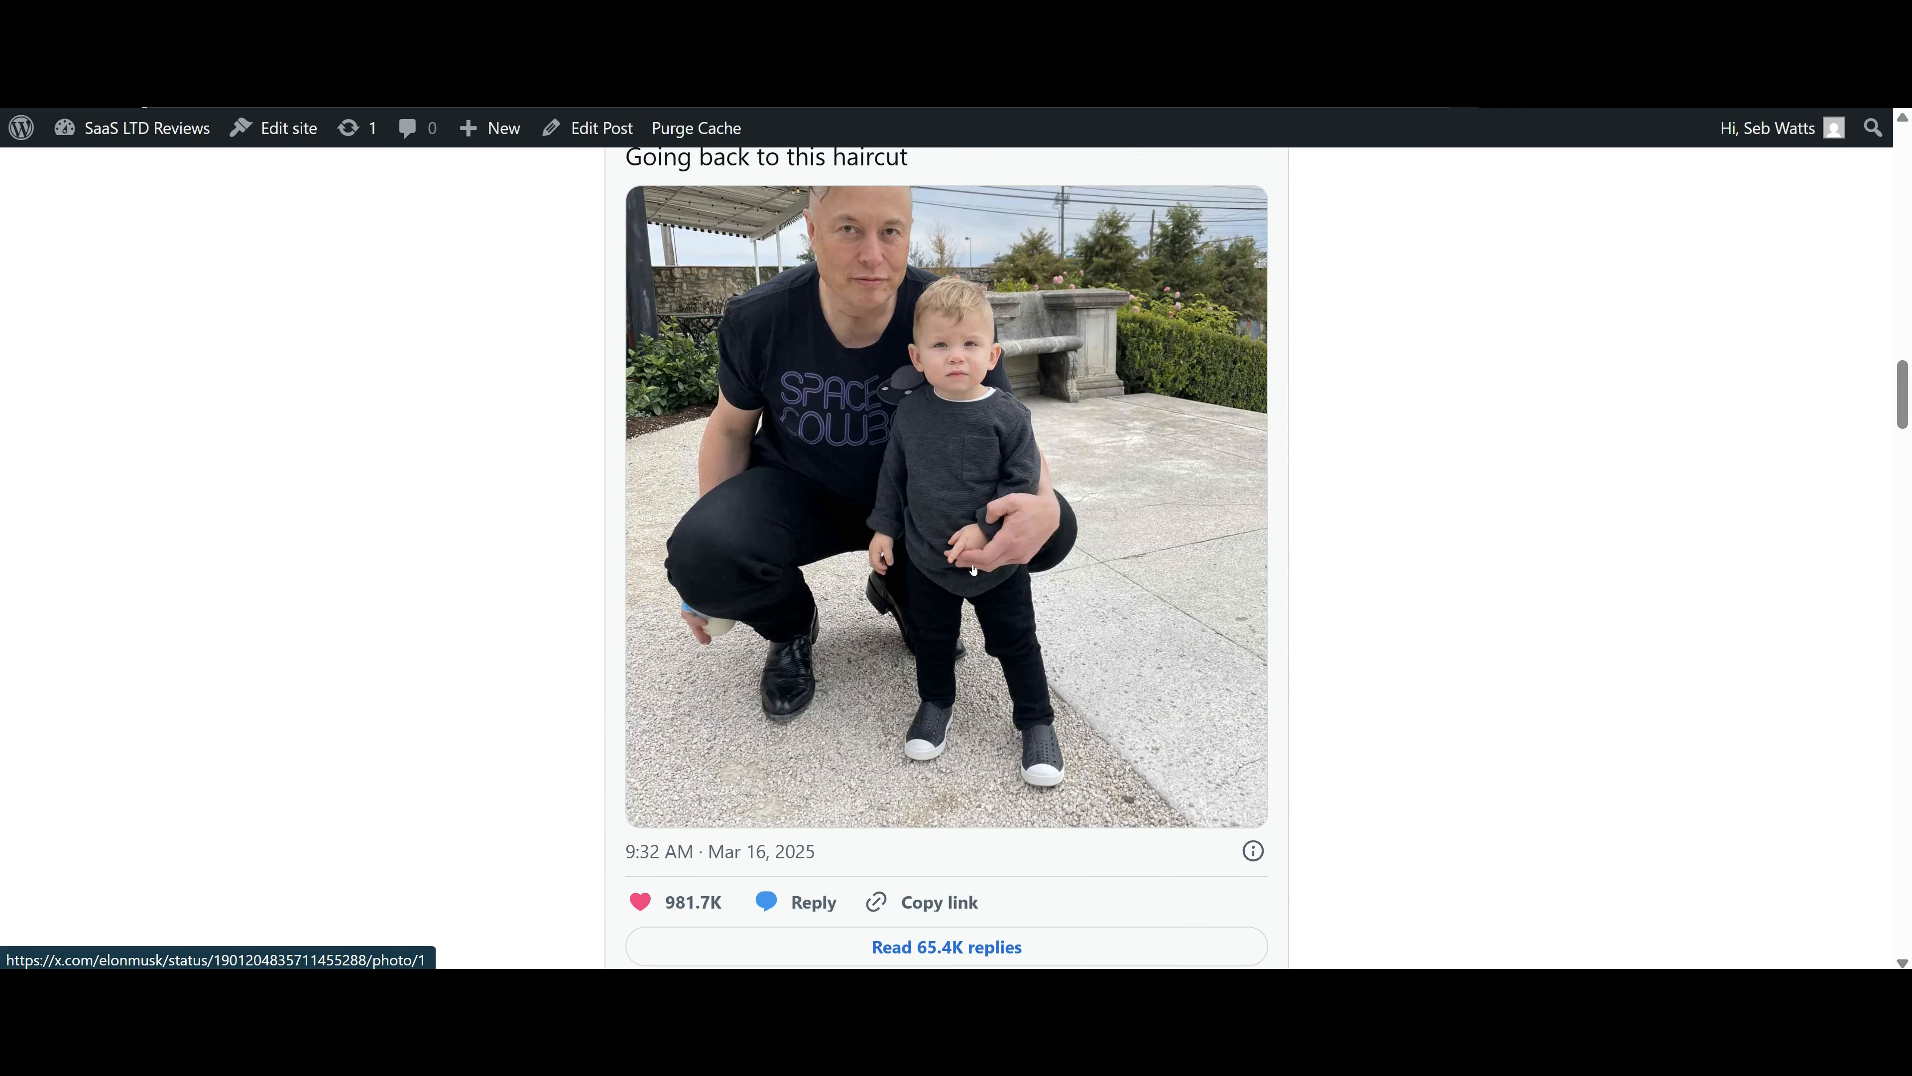
scroll(973, 570, up, 10)
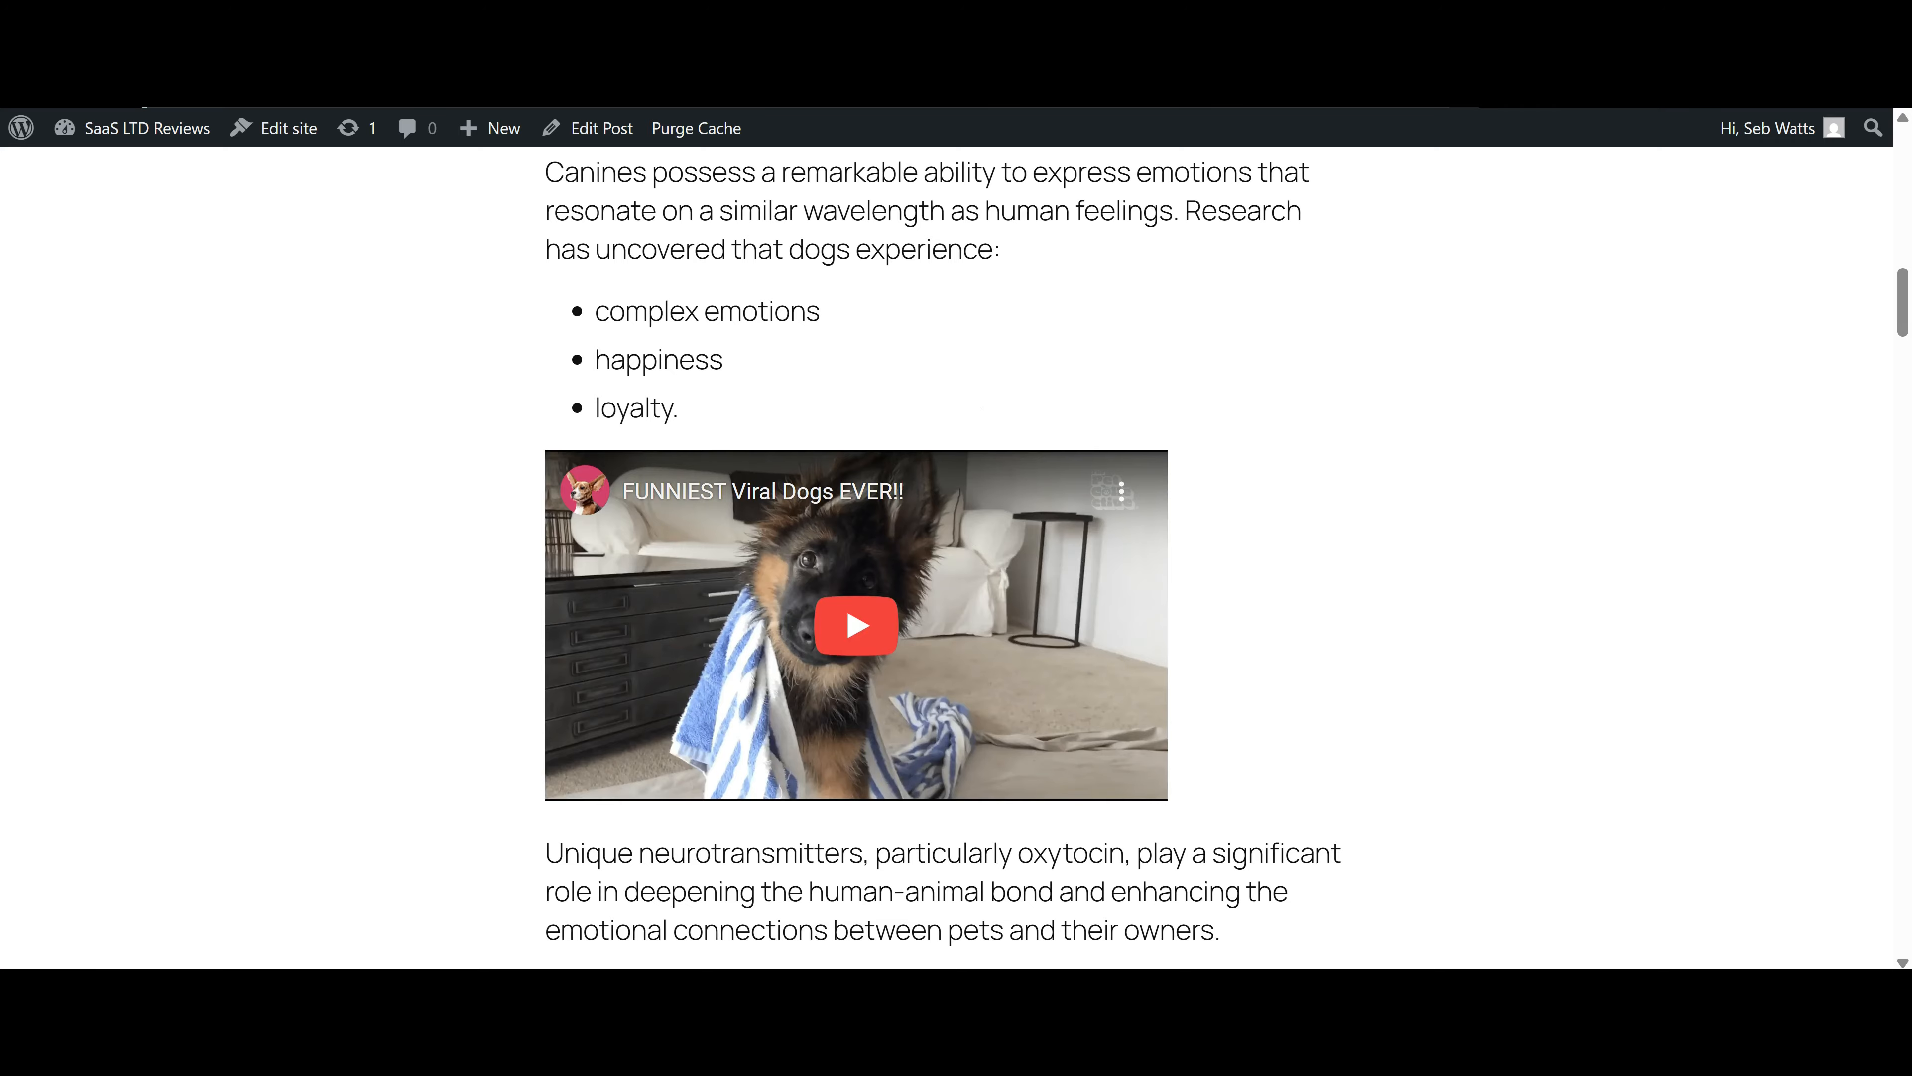
scroll(1009, 459, down, 10)
scroll(1165, 498, down, 15)
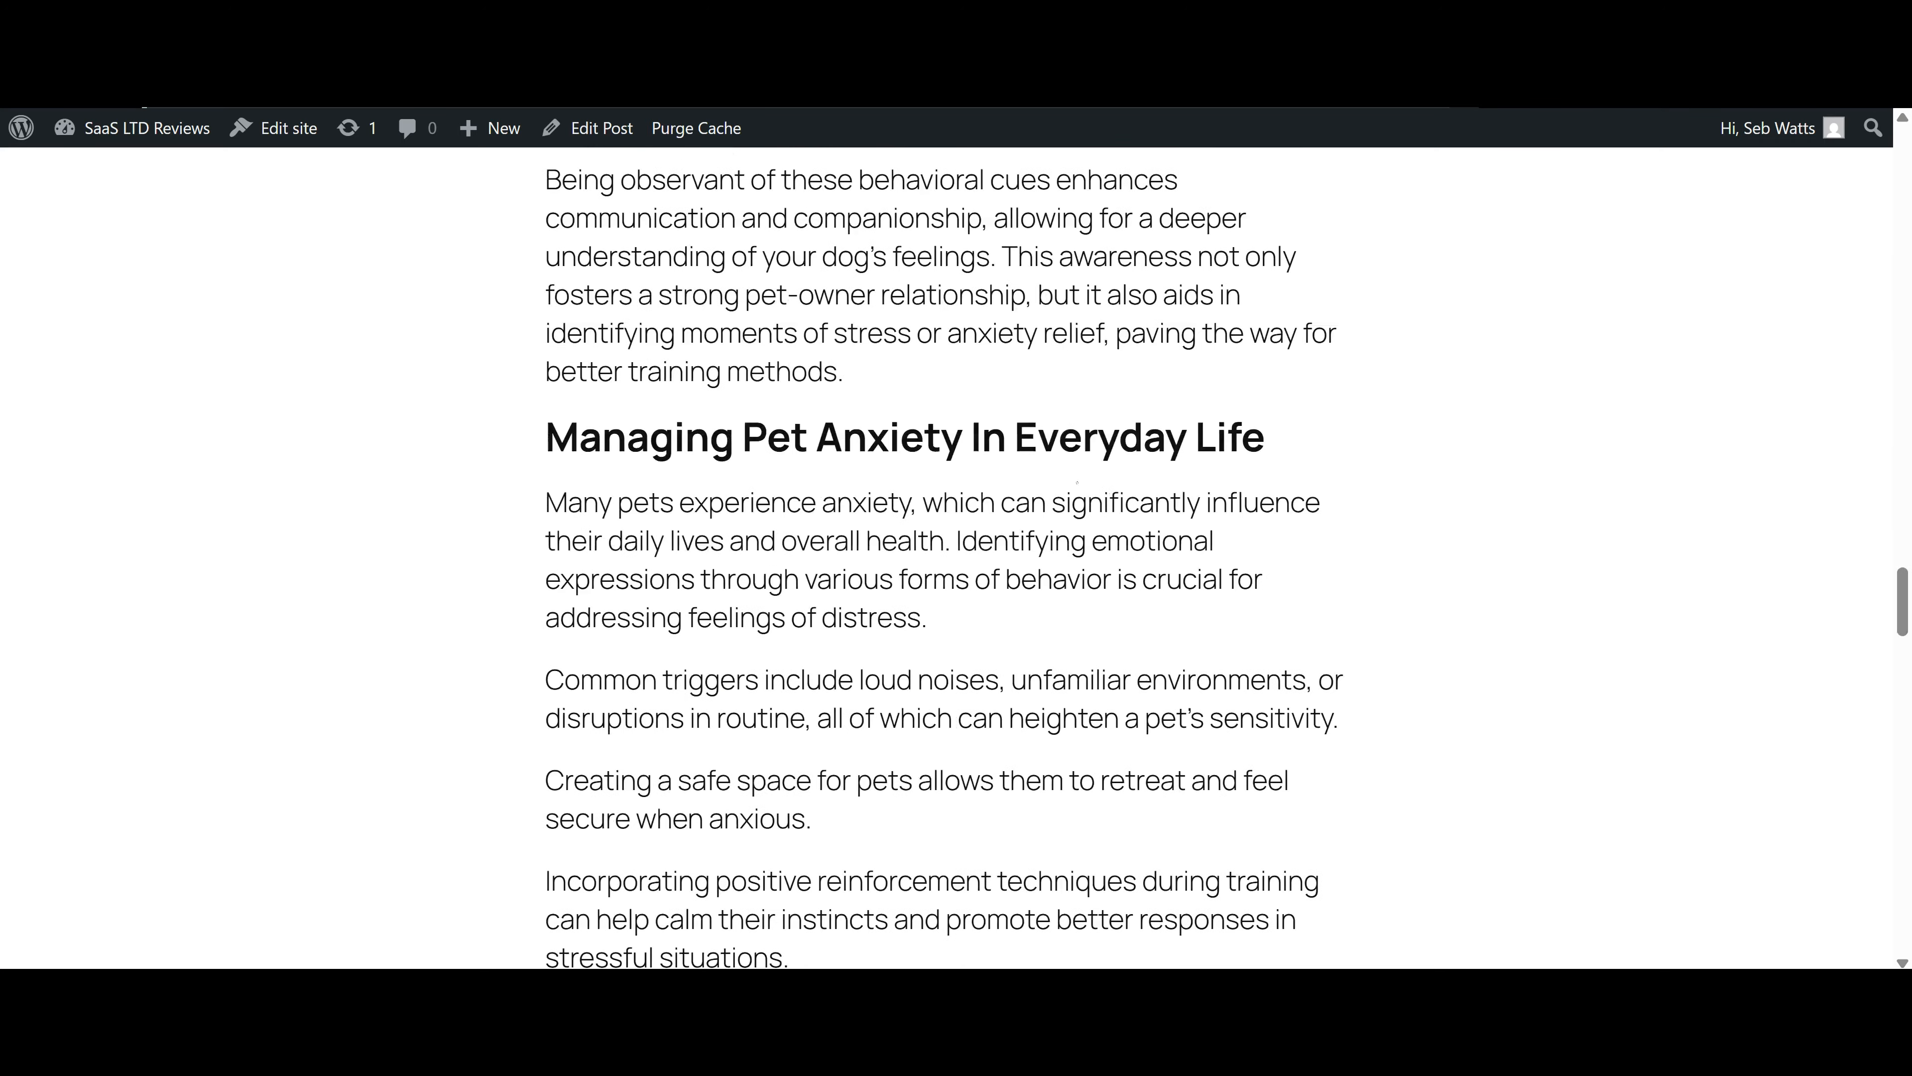
scroll(1138, 534, down, 10)
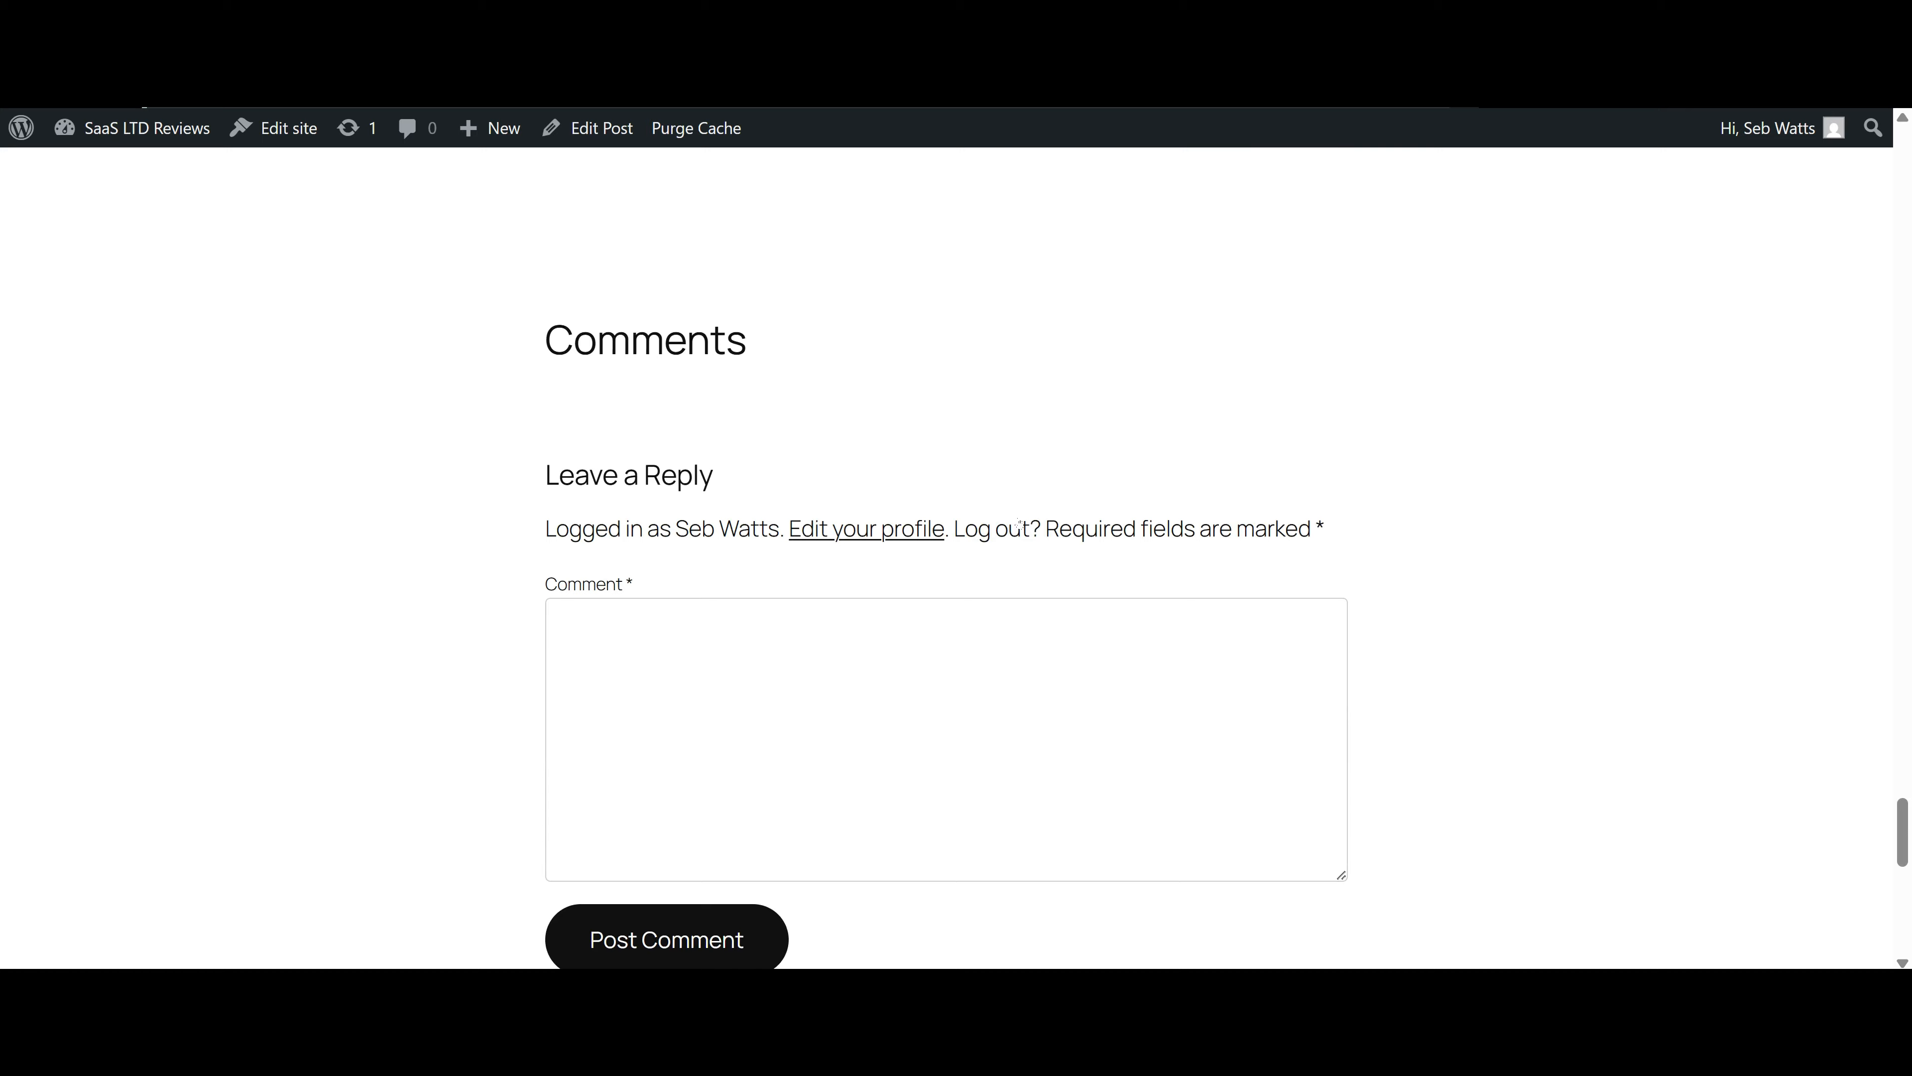
scroll(1138, 534, up, 20)
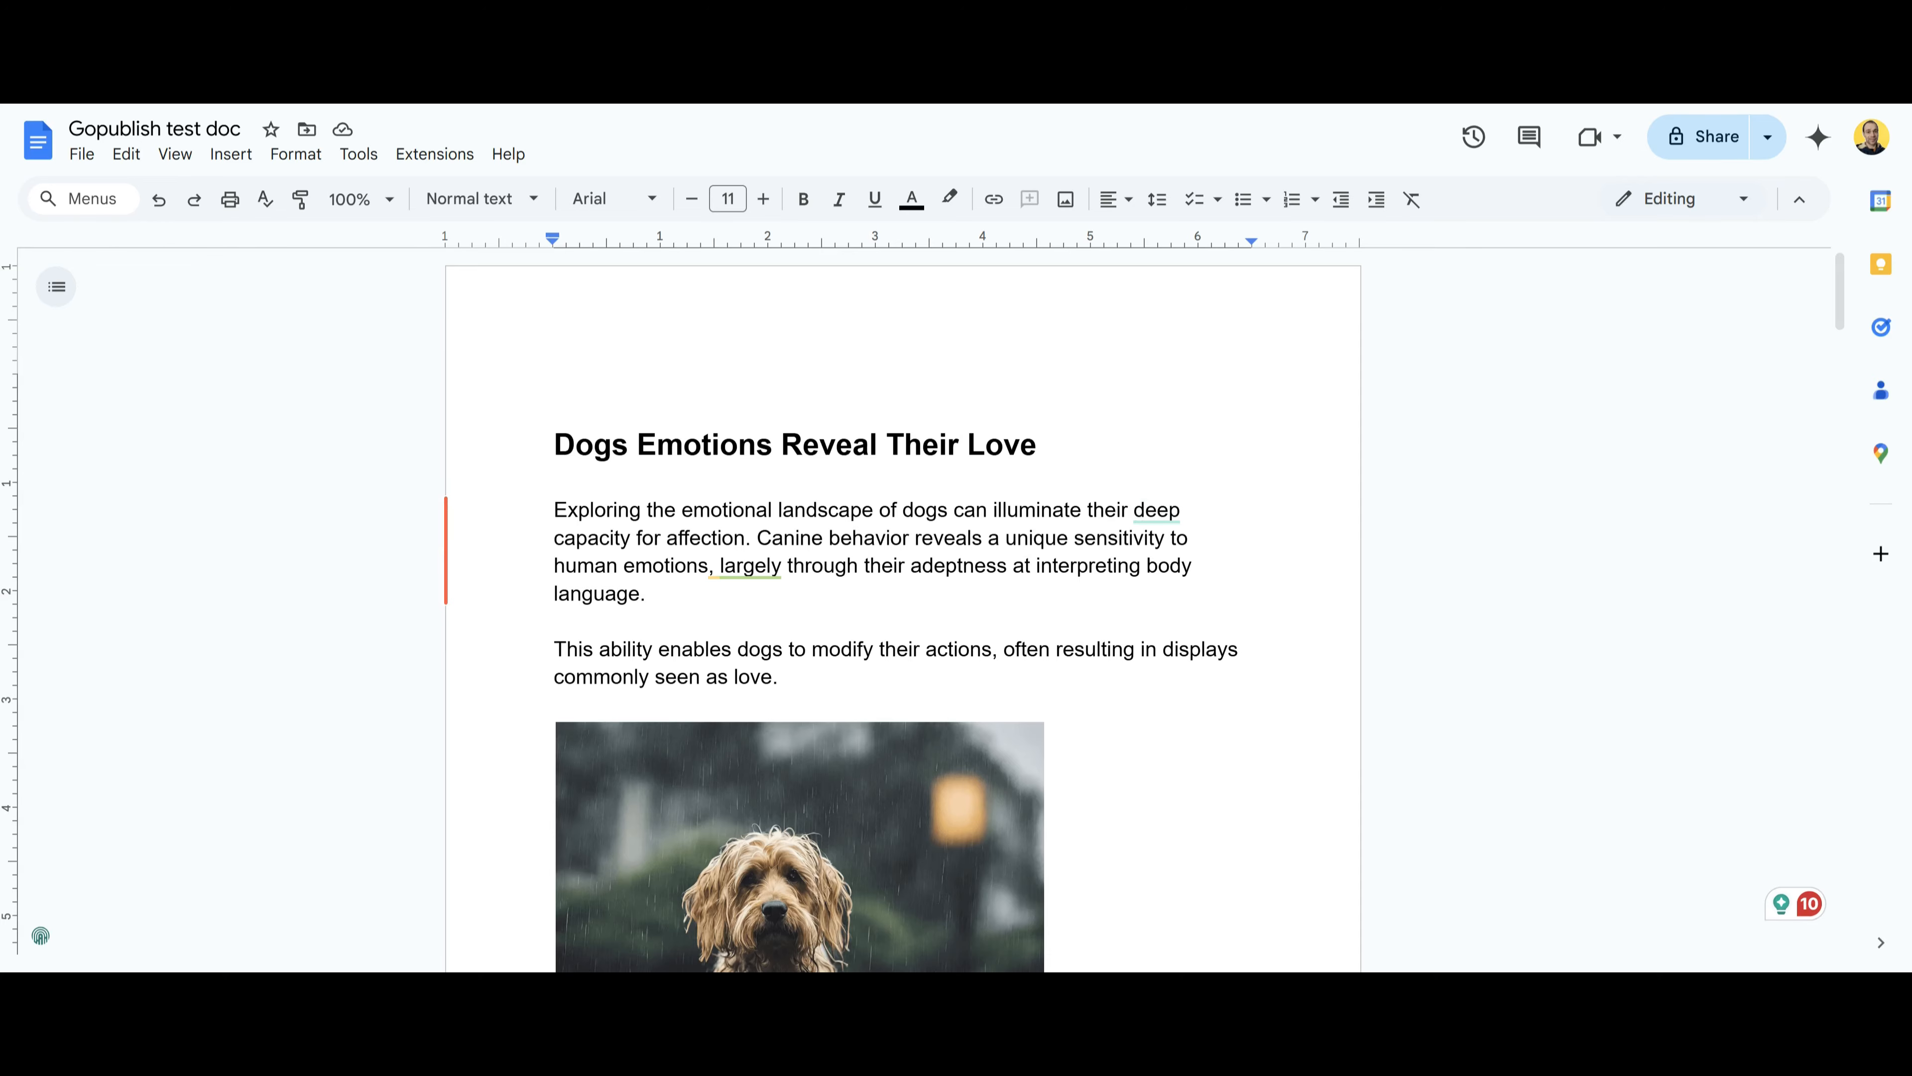
- Switch to the Gopublish bulk export spreadsheet and examine GoPublish's options for setting up an export sheet
click(1431, 98)
click(672, 447)
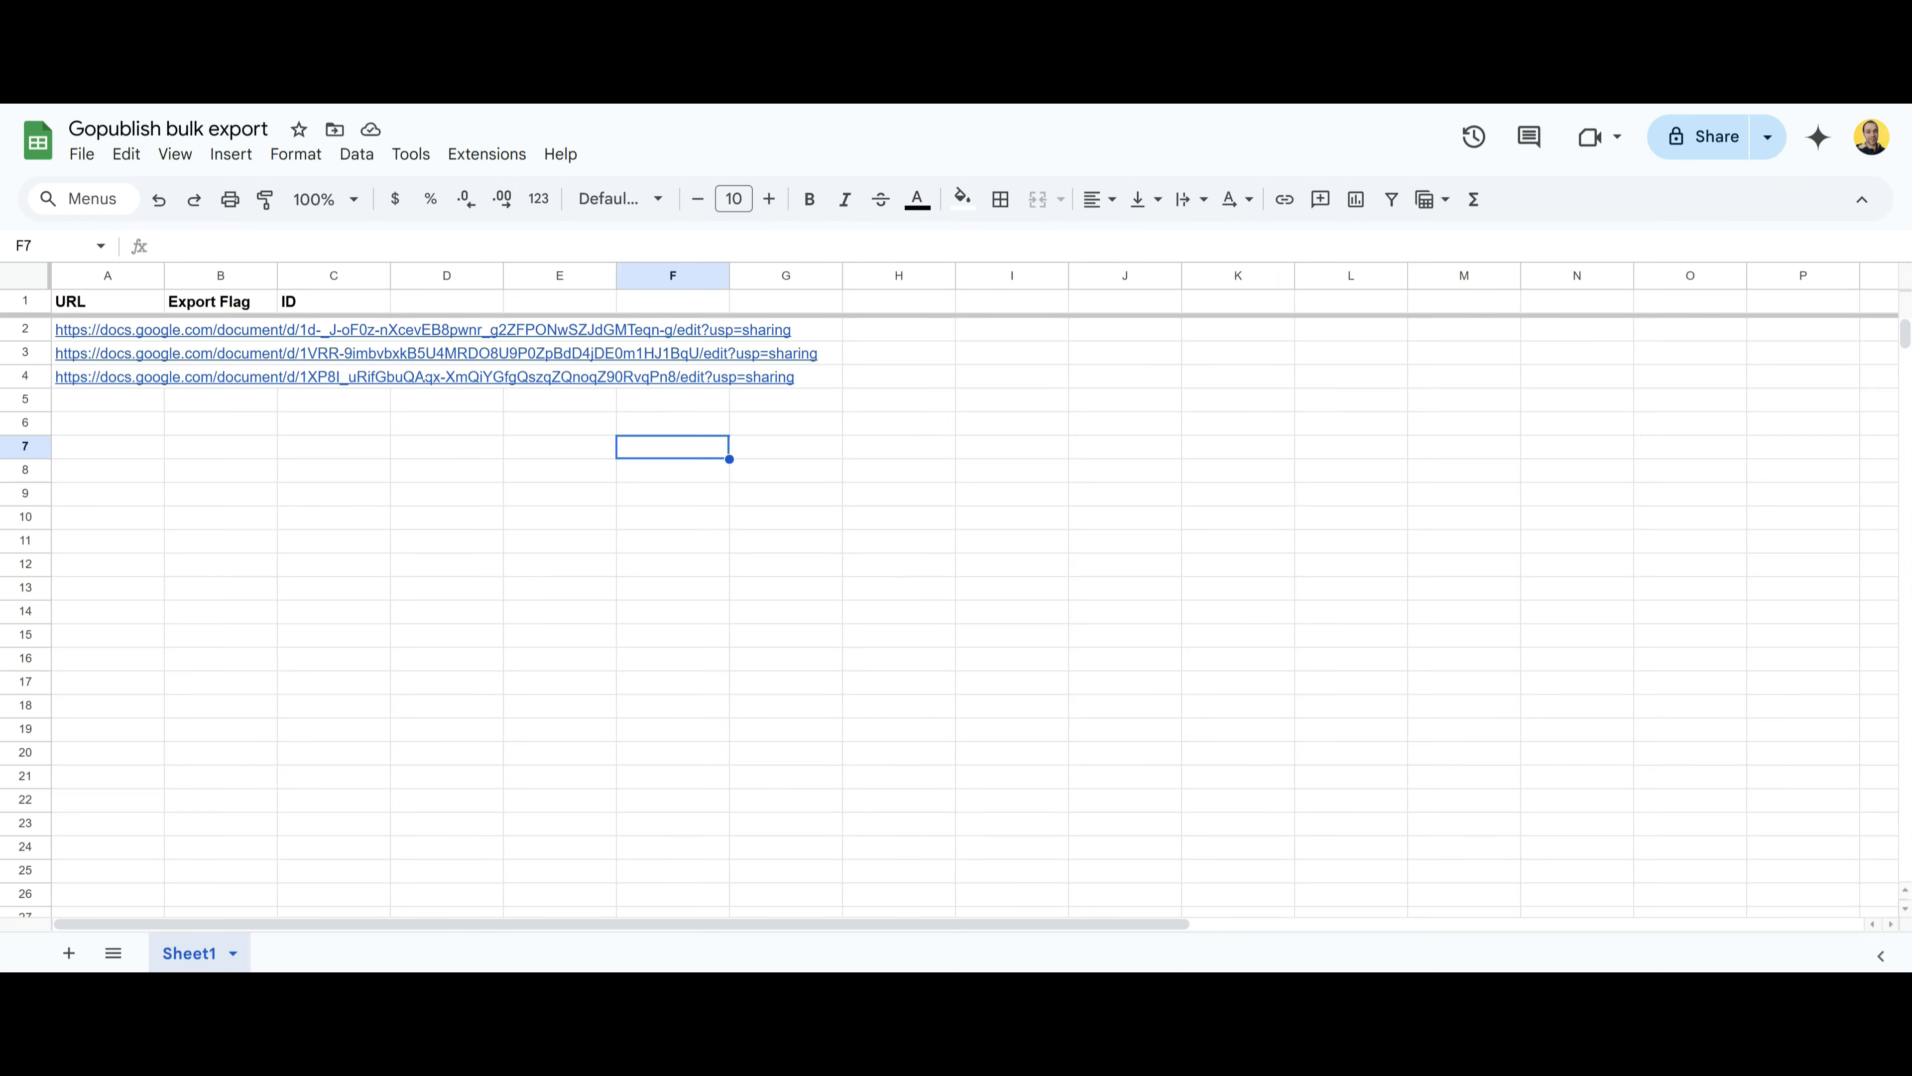
click(527, 422)
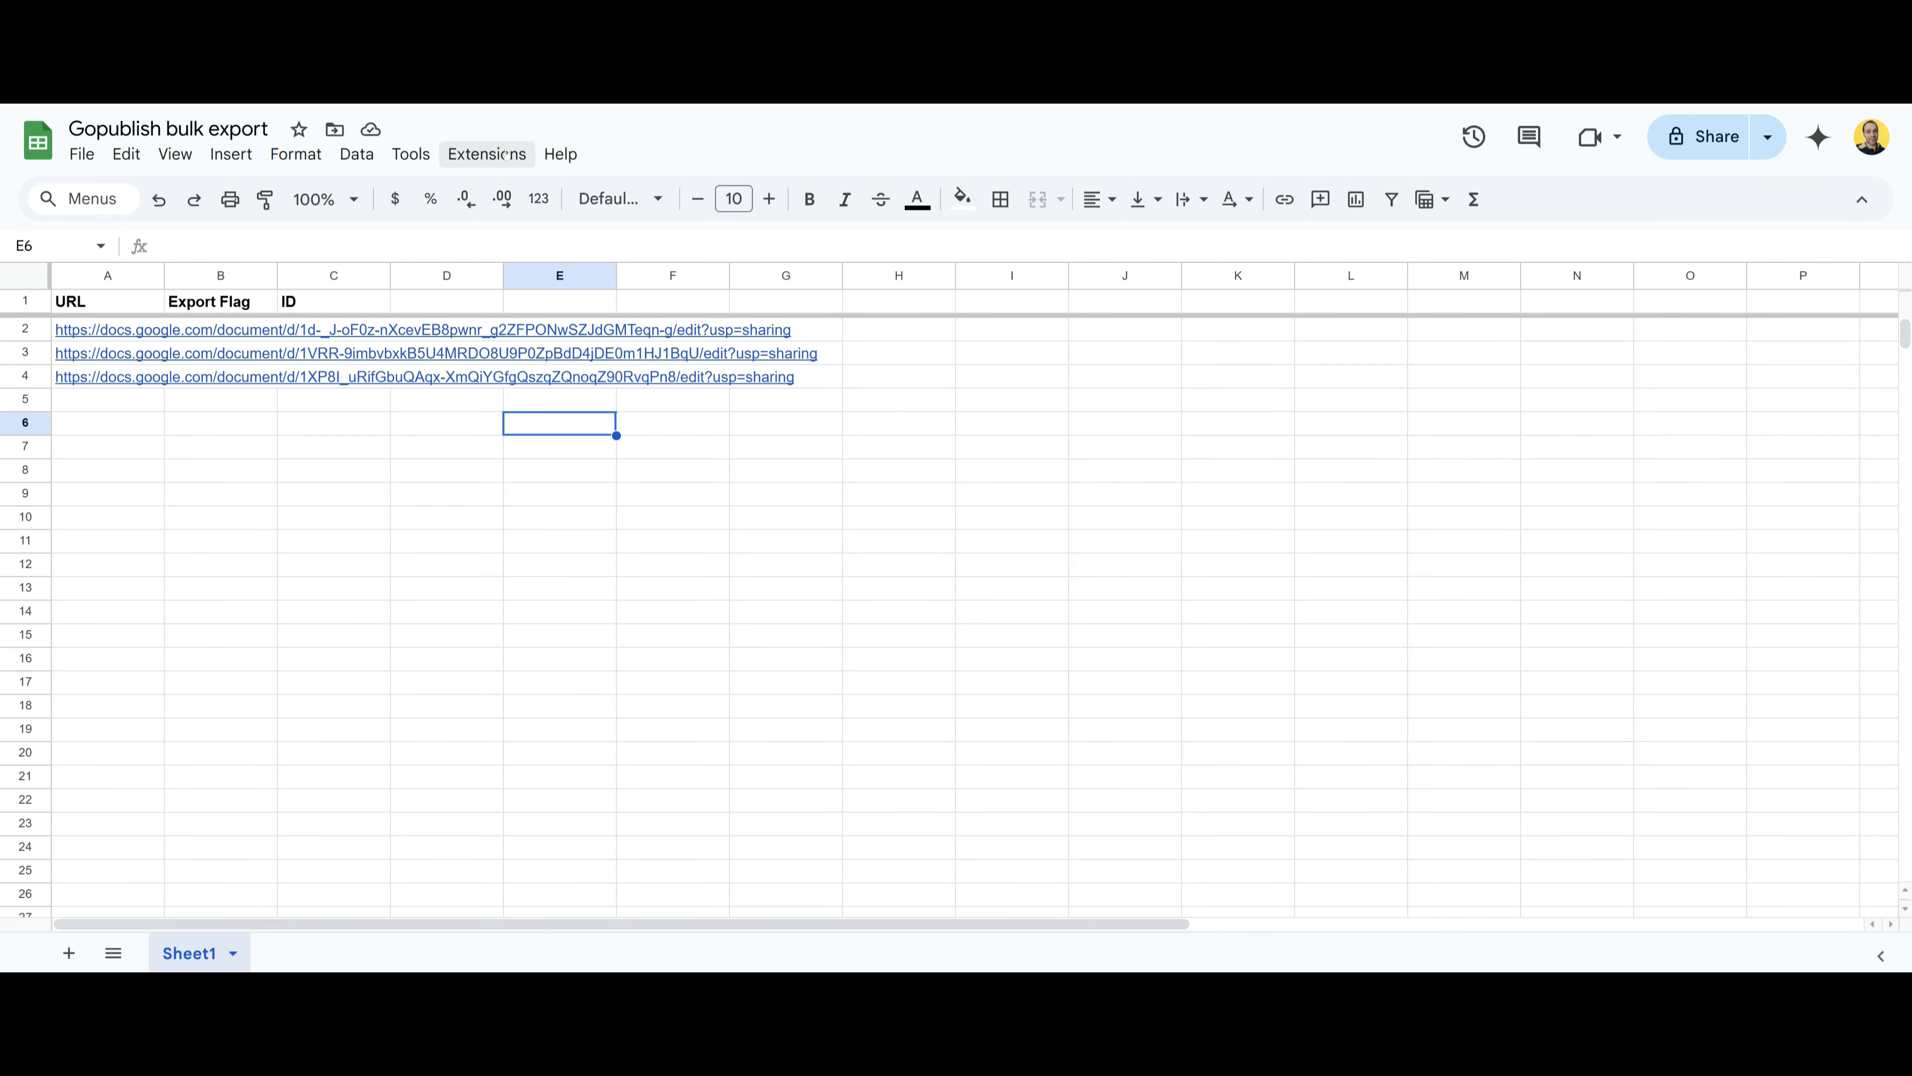
click(506, 155)
mouse_move(652, 478)
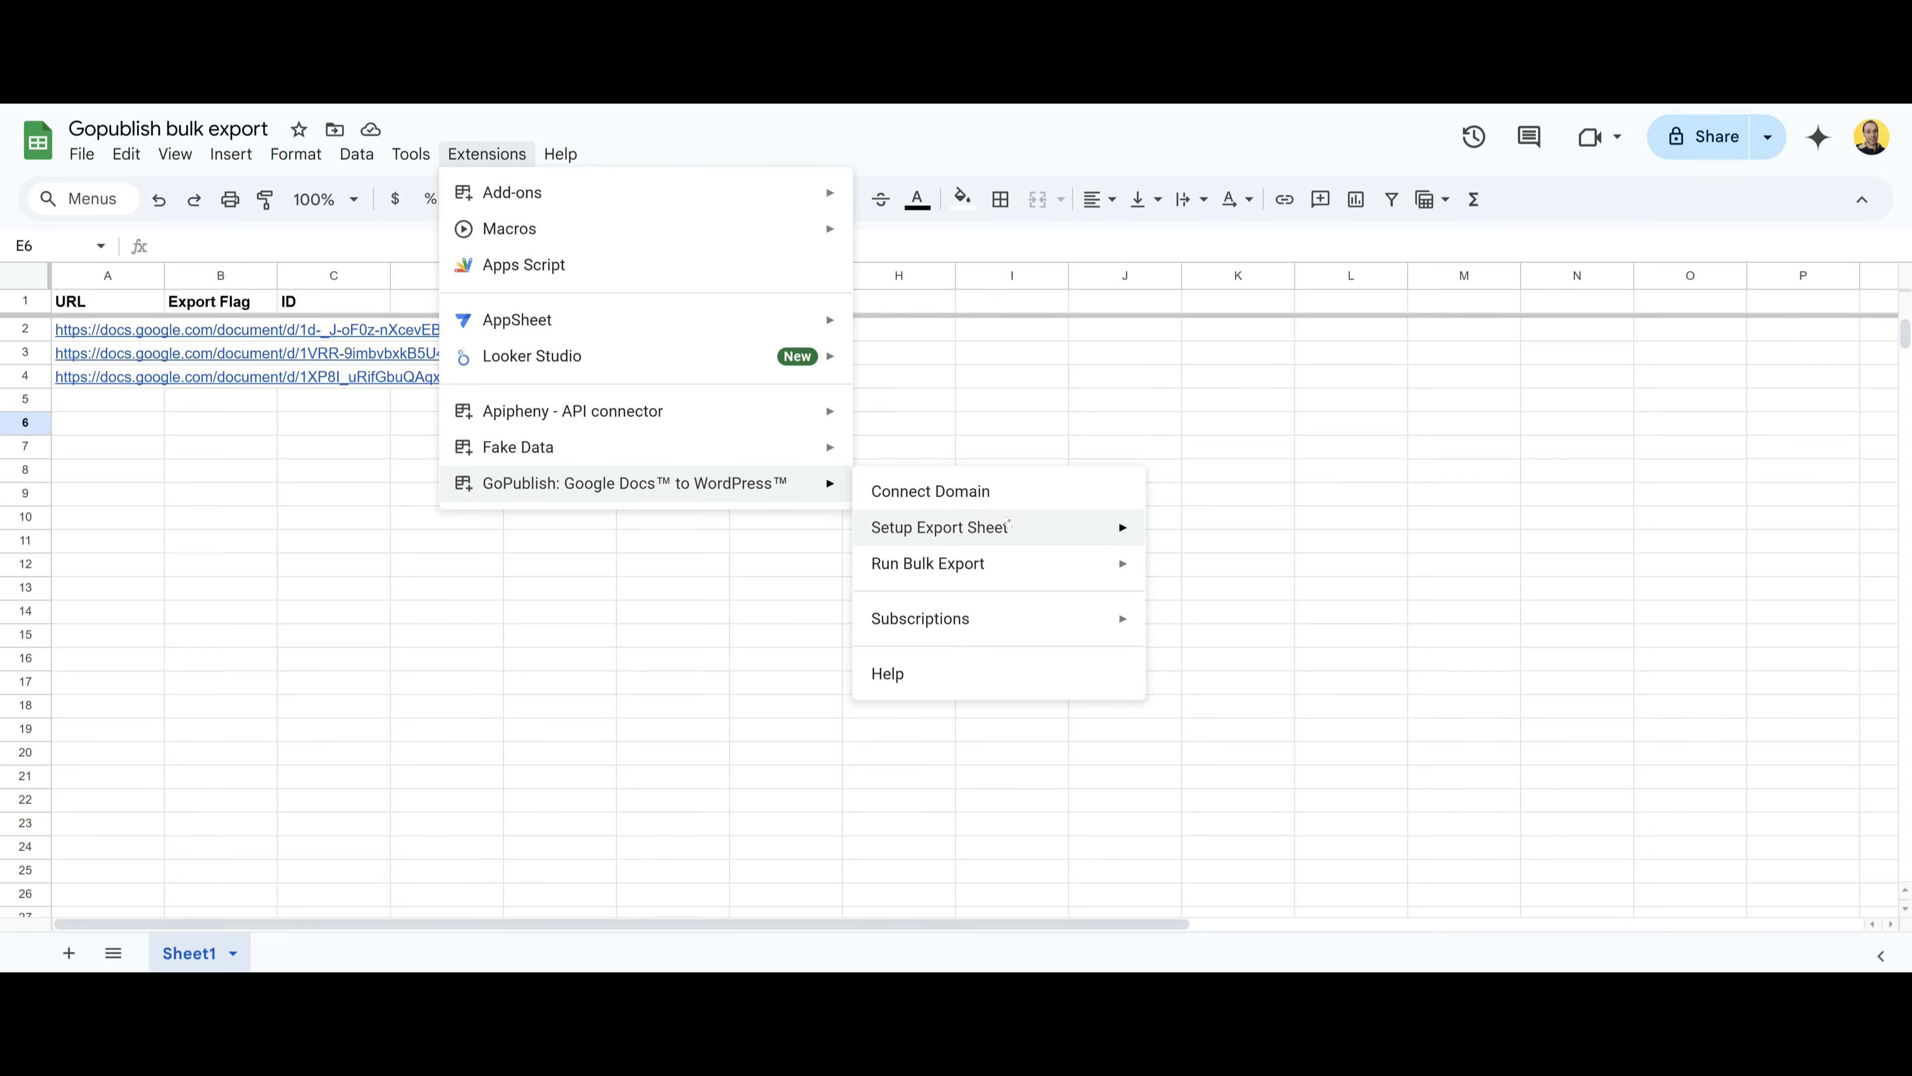
mouse_move(1011, 522)
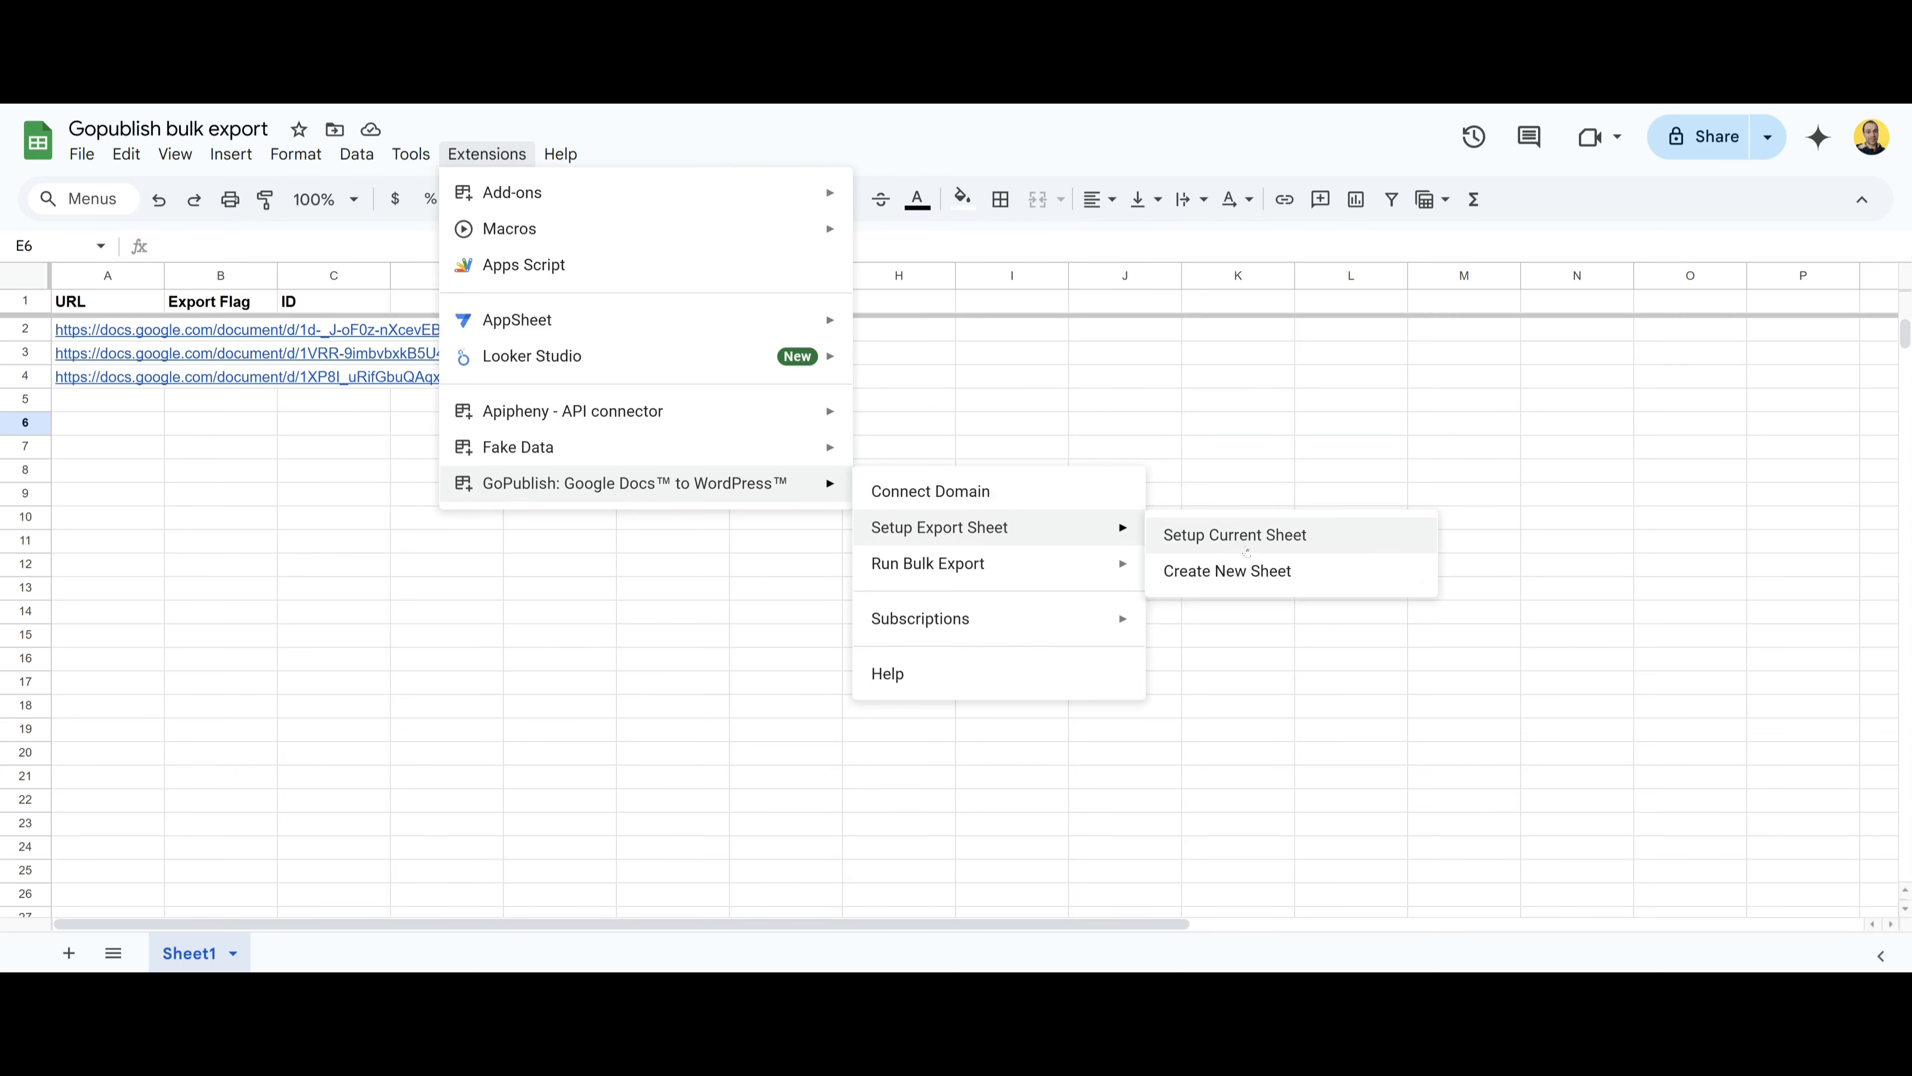
click(673, 565)
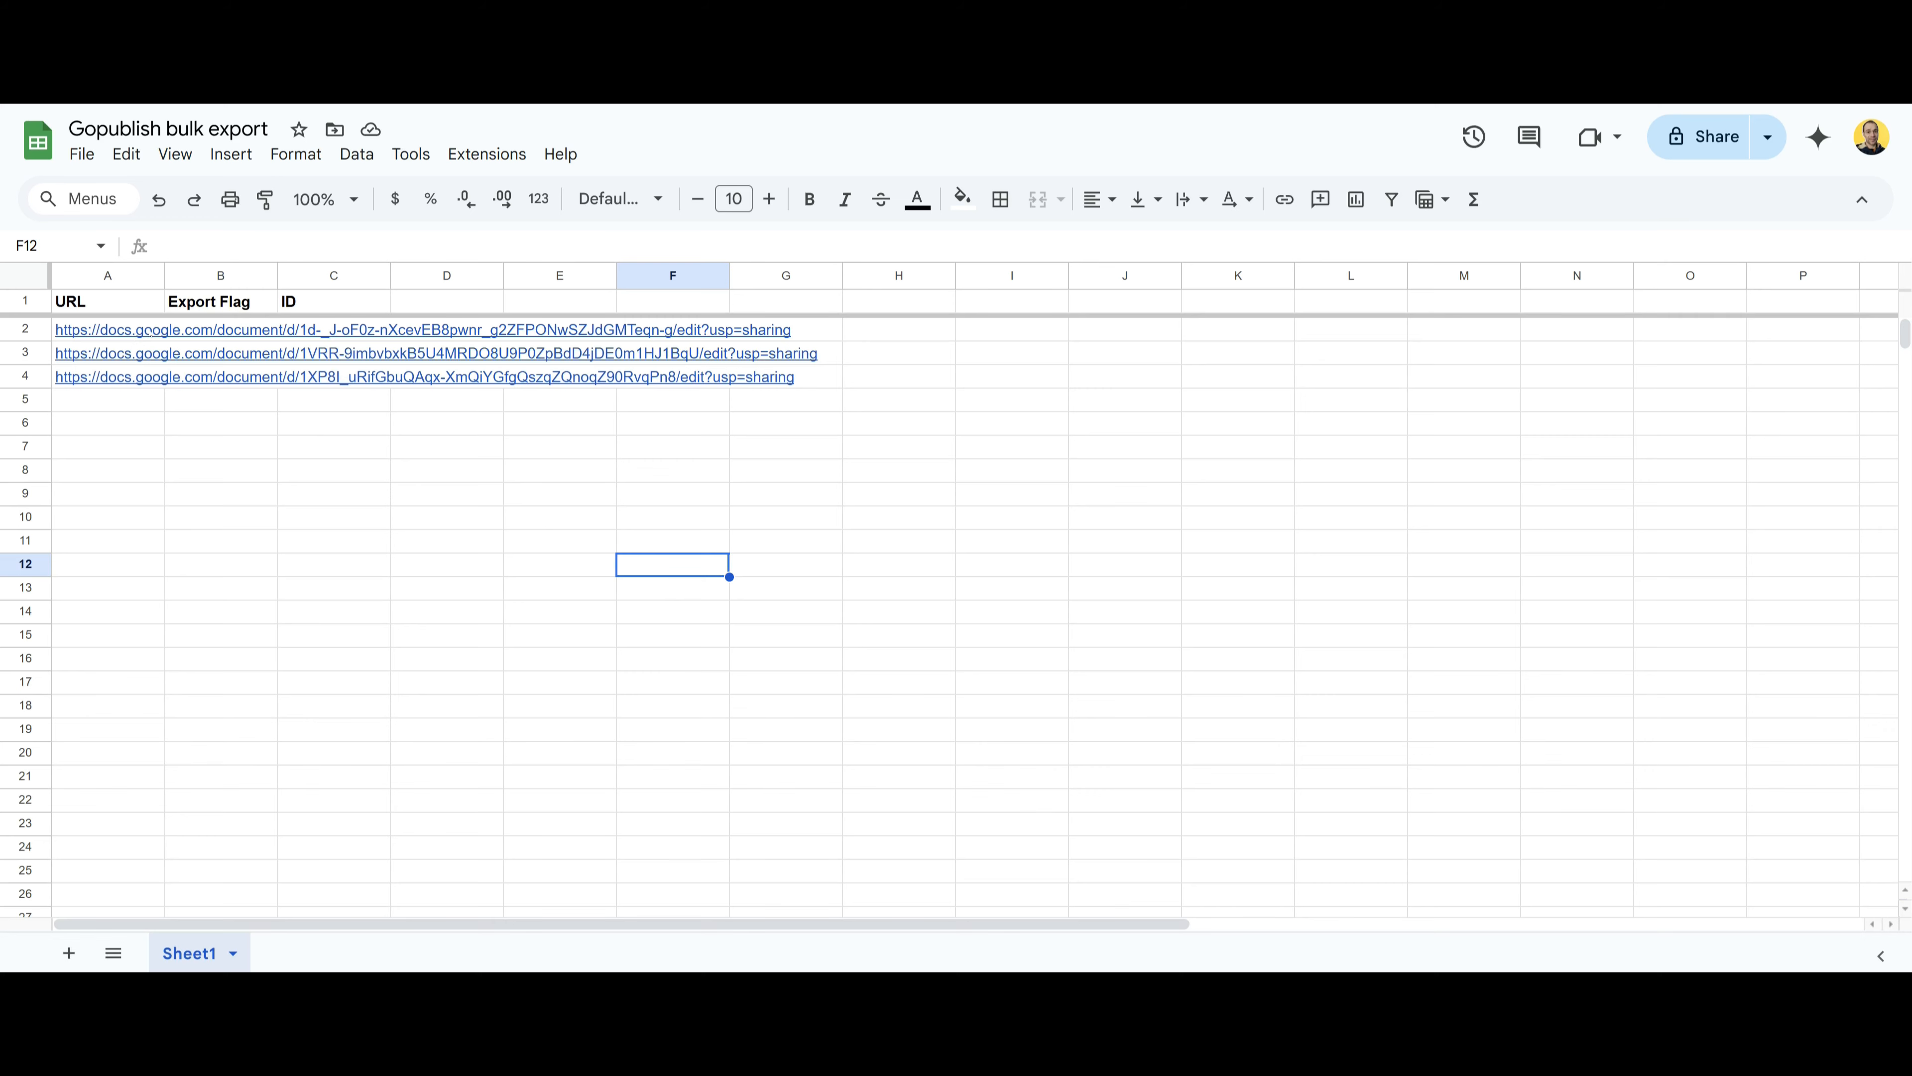
- Open the Gopublish test doc from the URL column, check its sharing settings, and return to the bulk export sheet
mouse_move(149, 332)
click(184, 363)
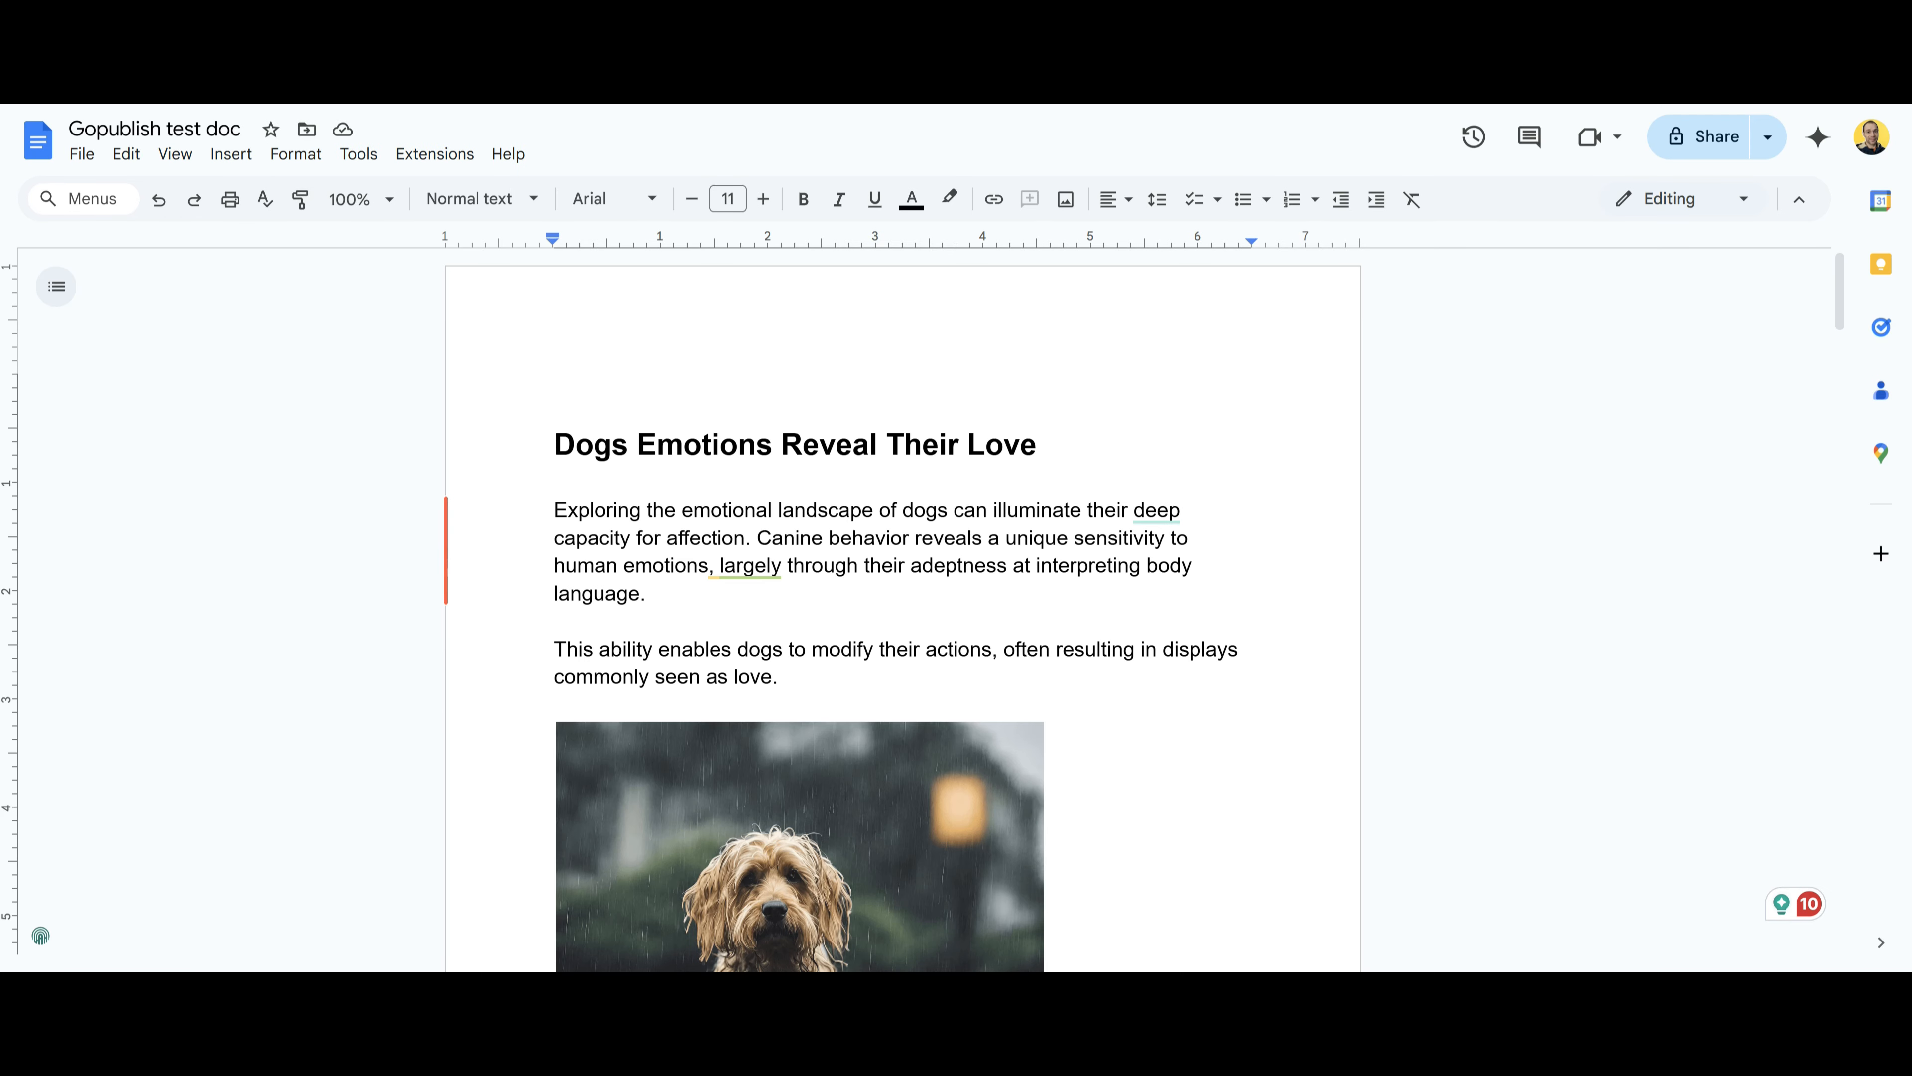
click(1705, 137)
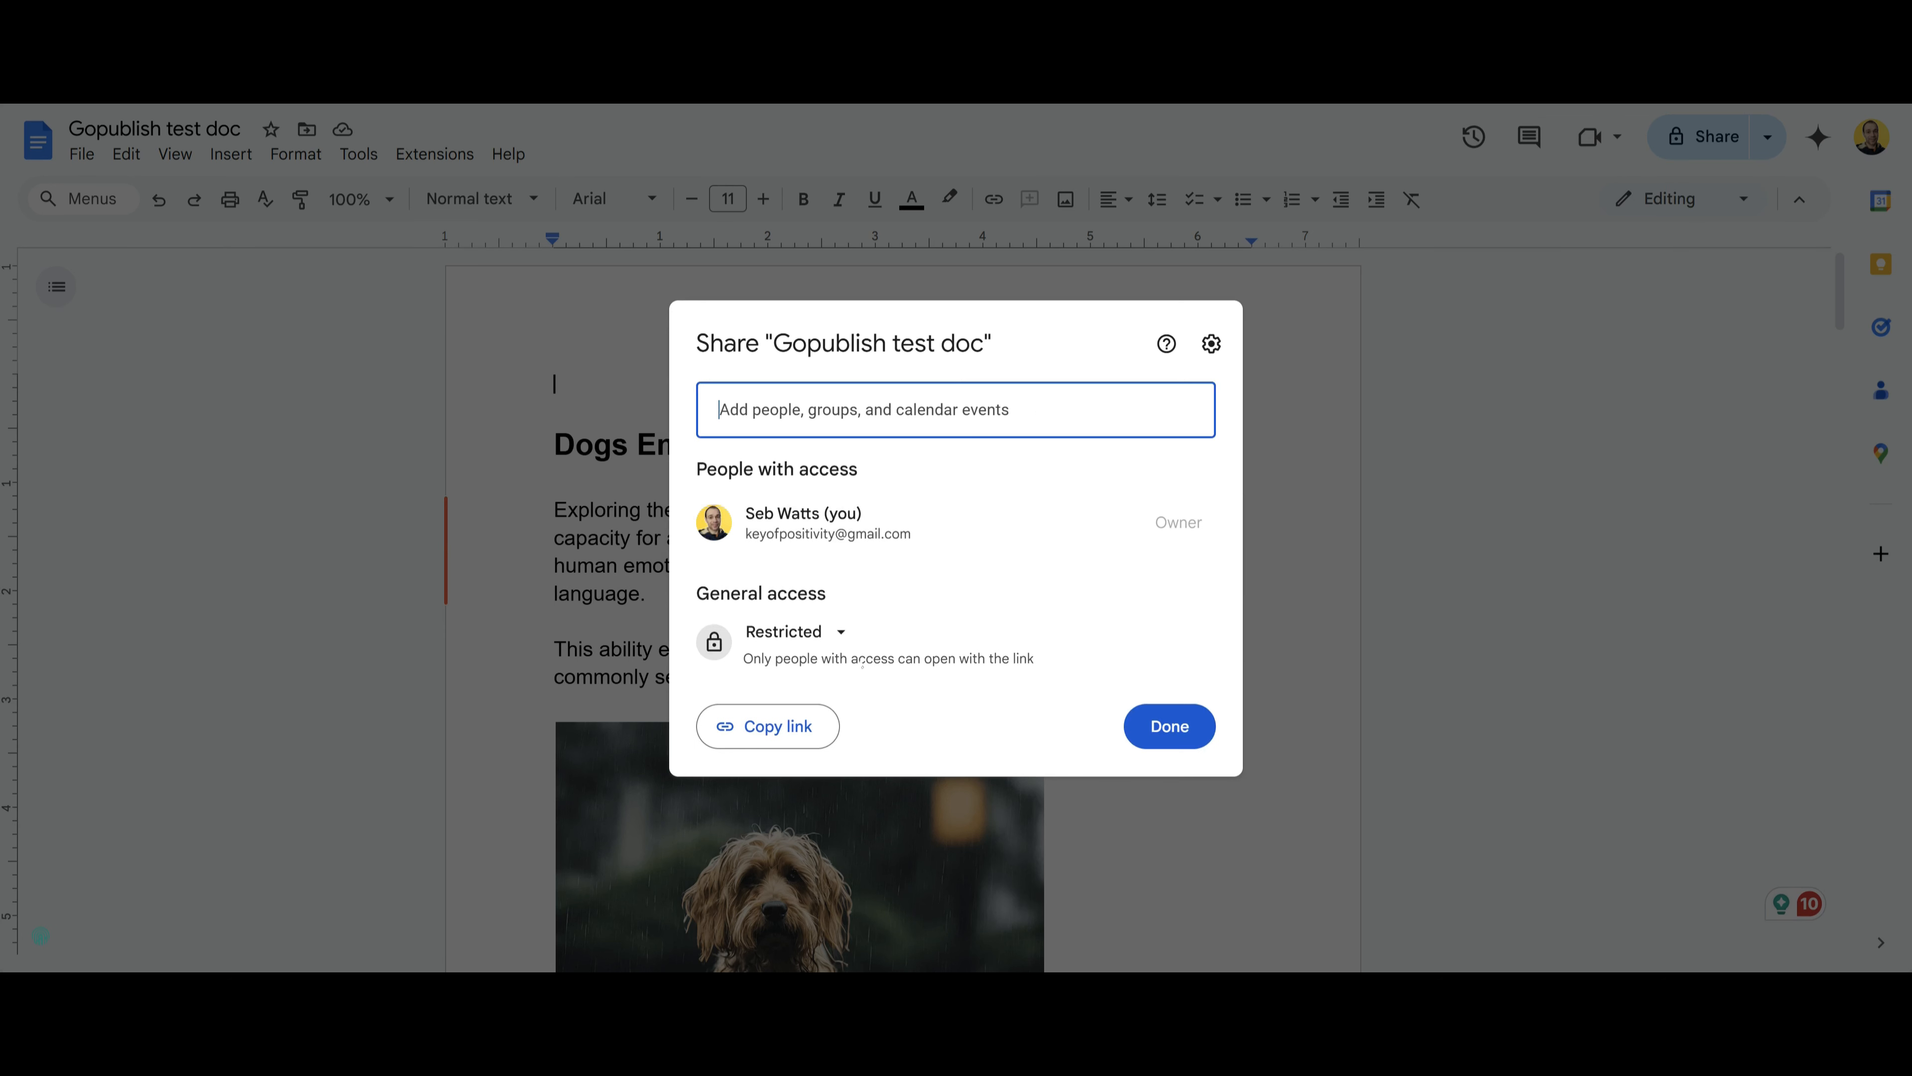
click(499, 390)
key(ctrl+shift+Tab)
click(728, 618)
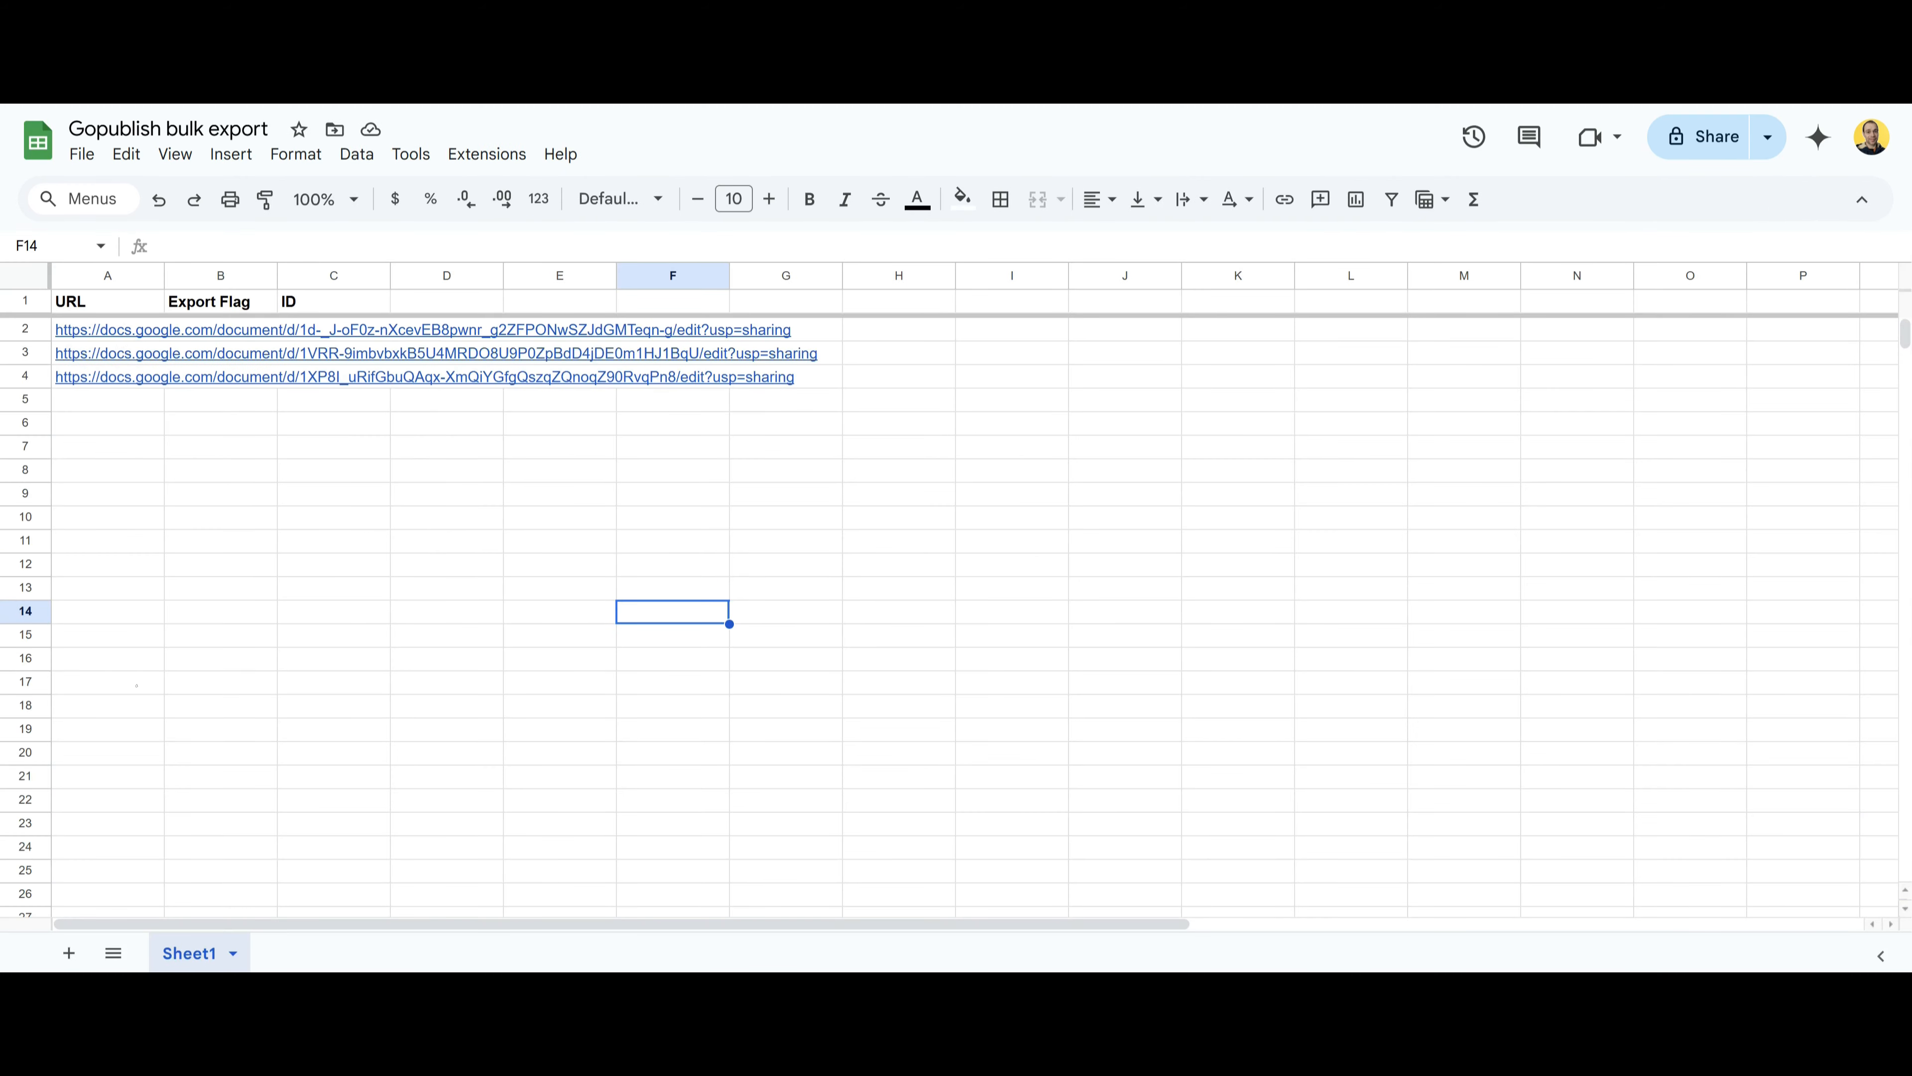
click(113, 376)
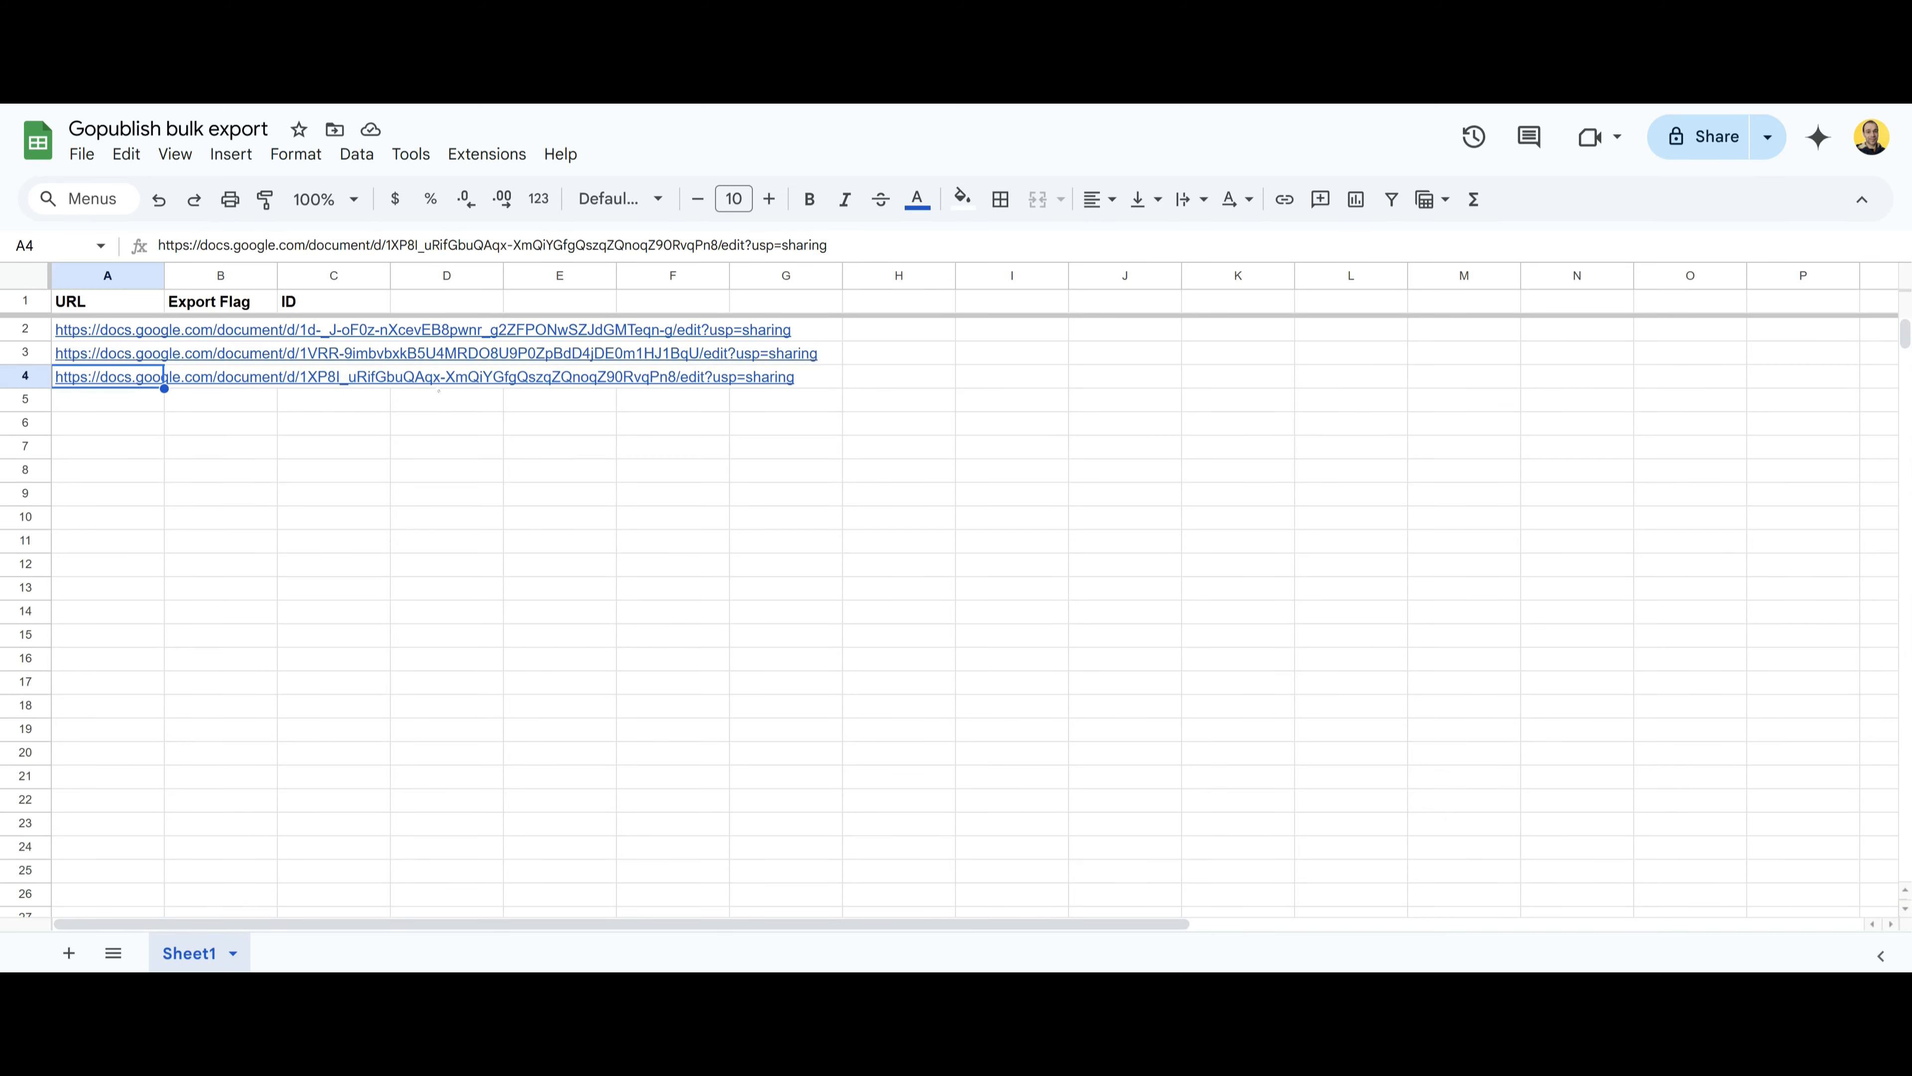
- Start GoPublish's bulk post export and choose the saasltdreviews.com domain to publish to
click(487, 154)
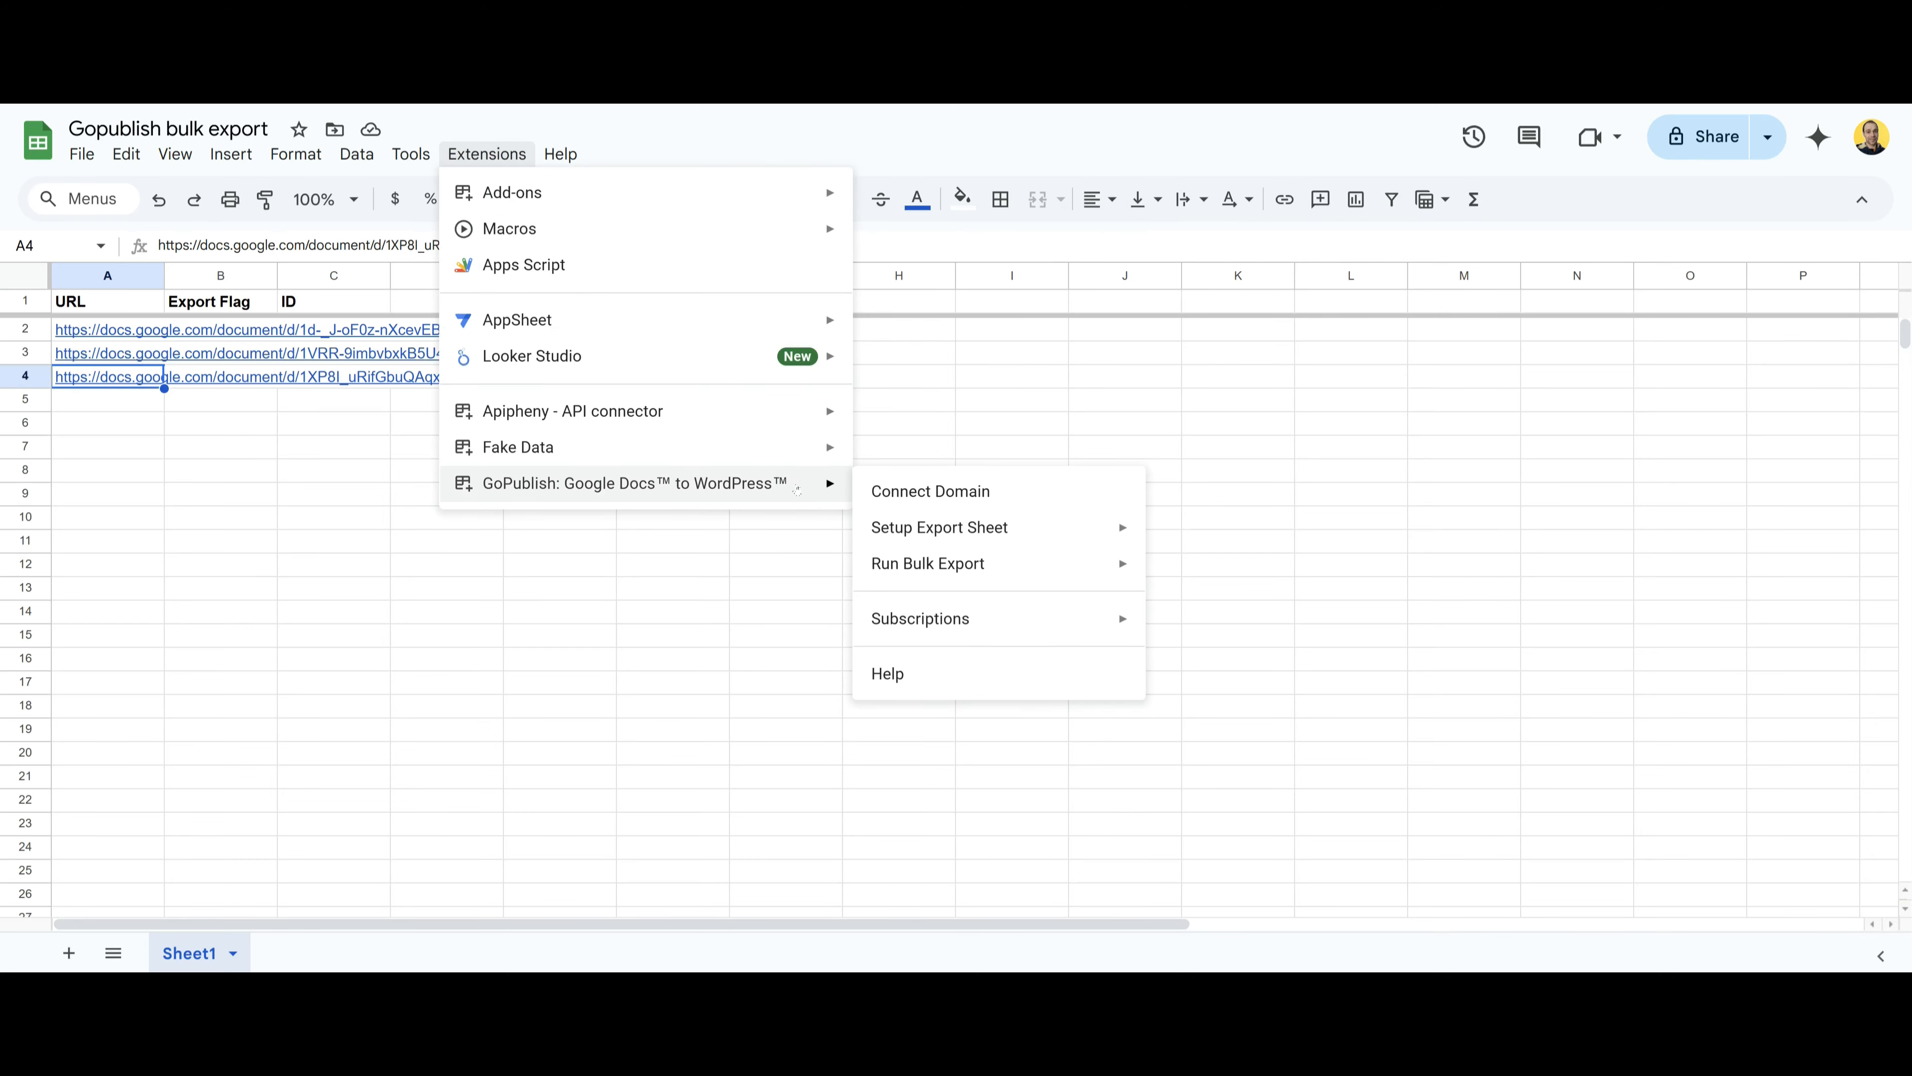
mouse_move(982, 571)
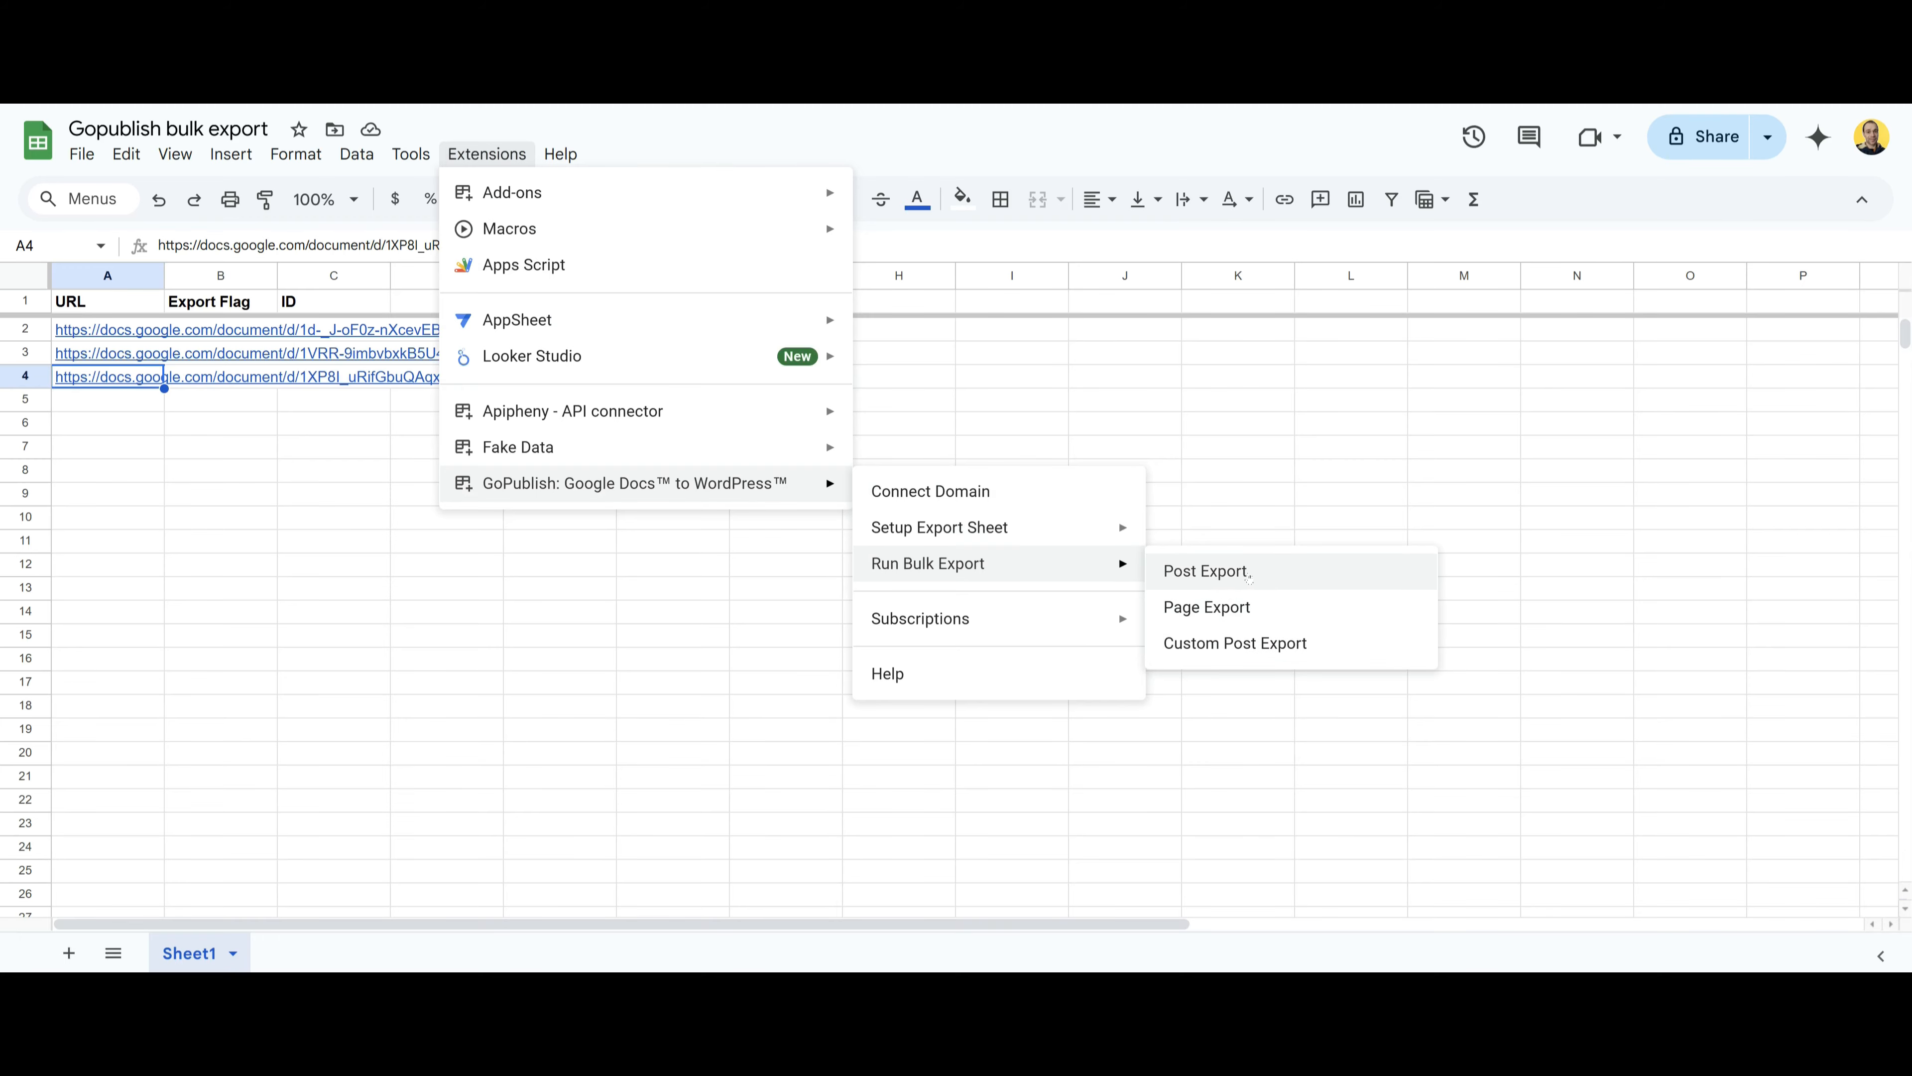
click(1231, 581)
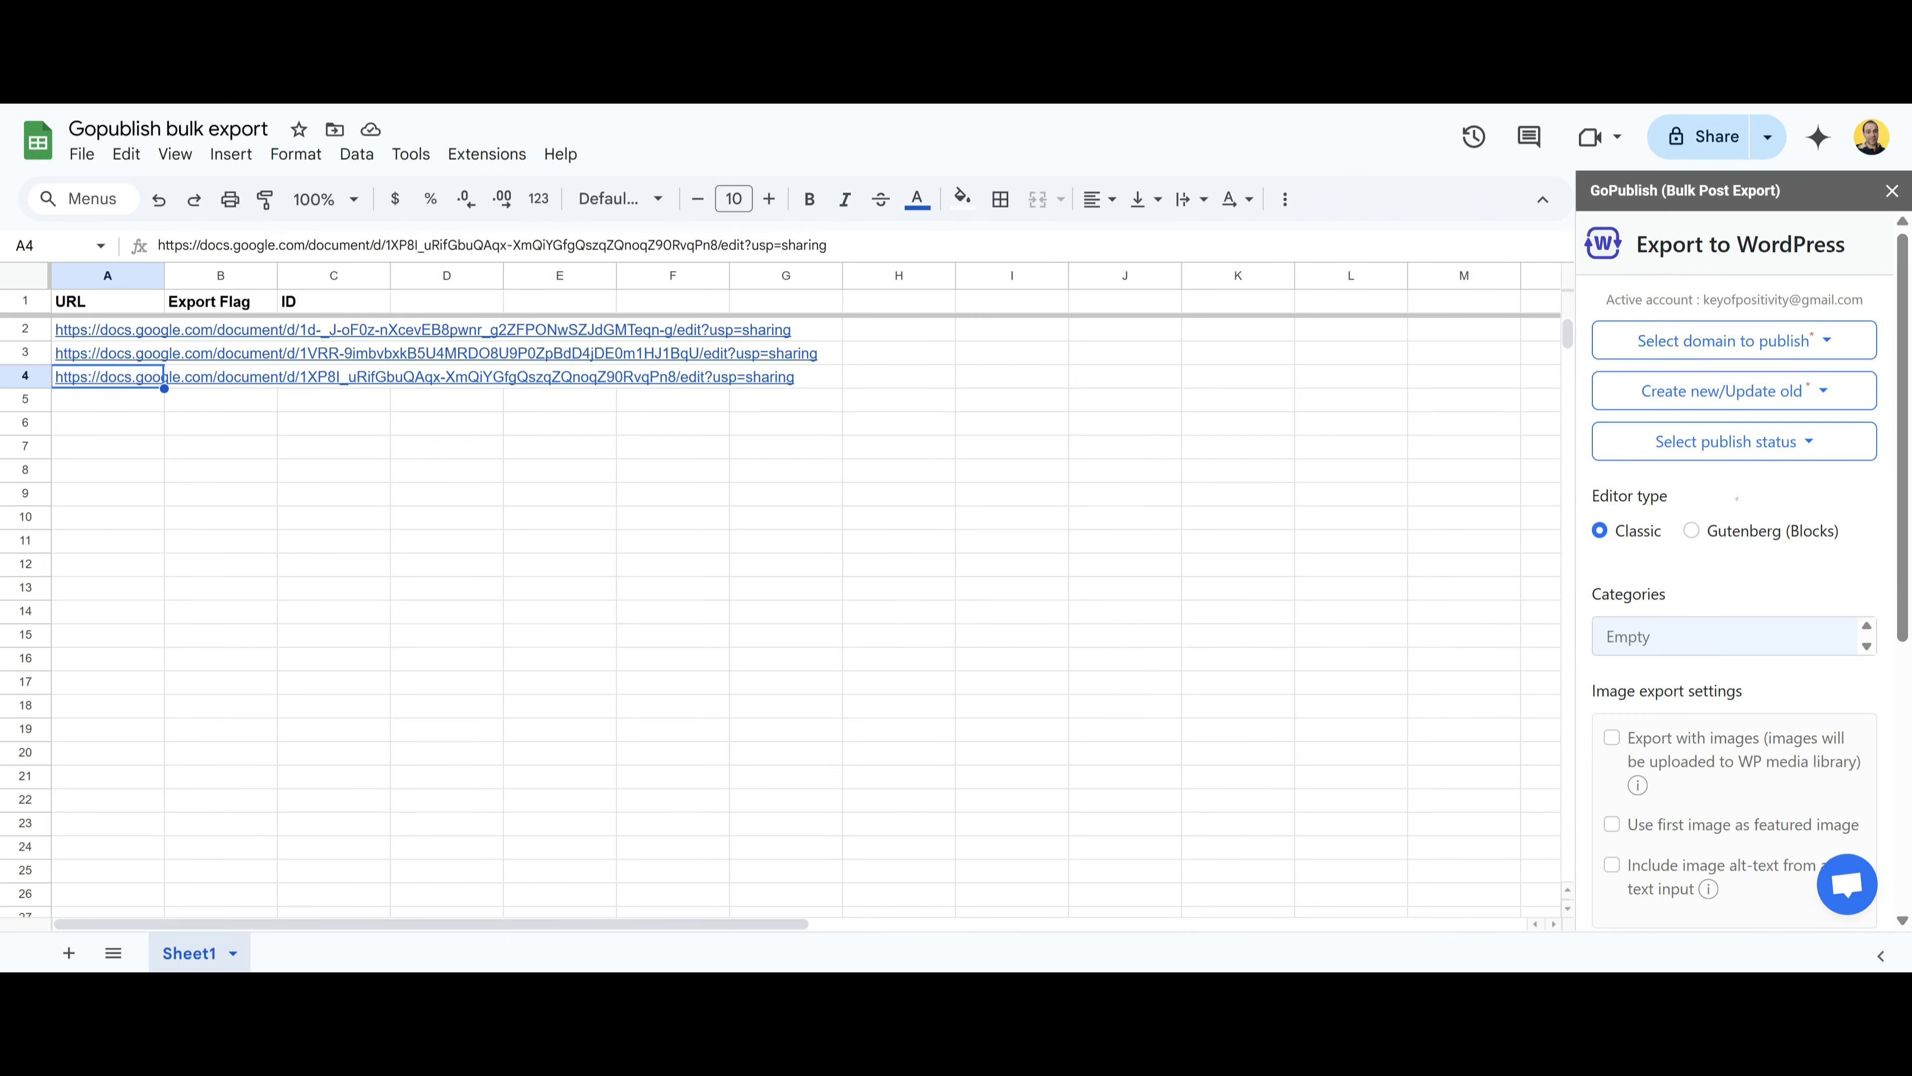
click(1807, 351)
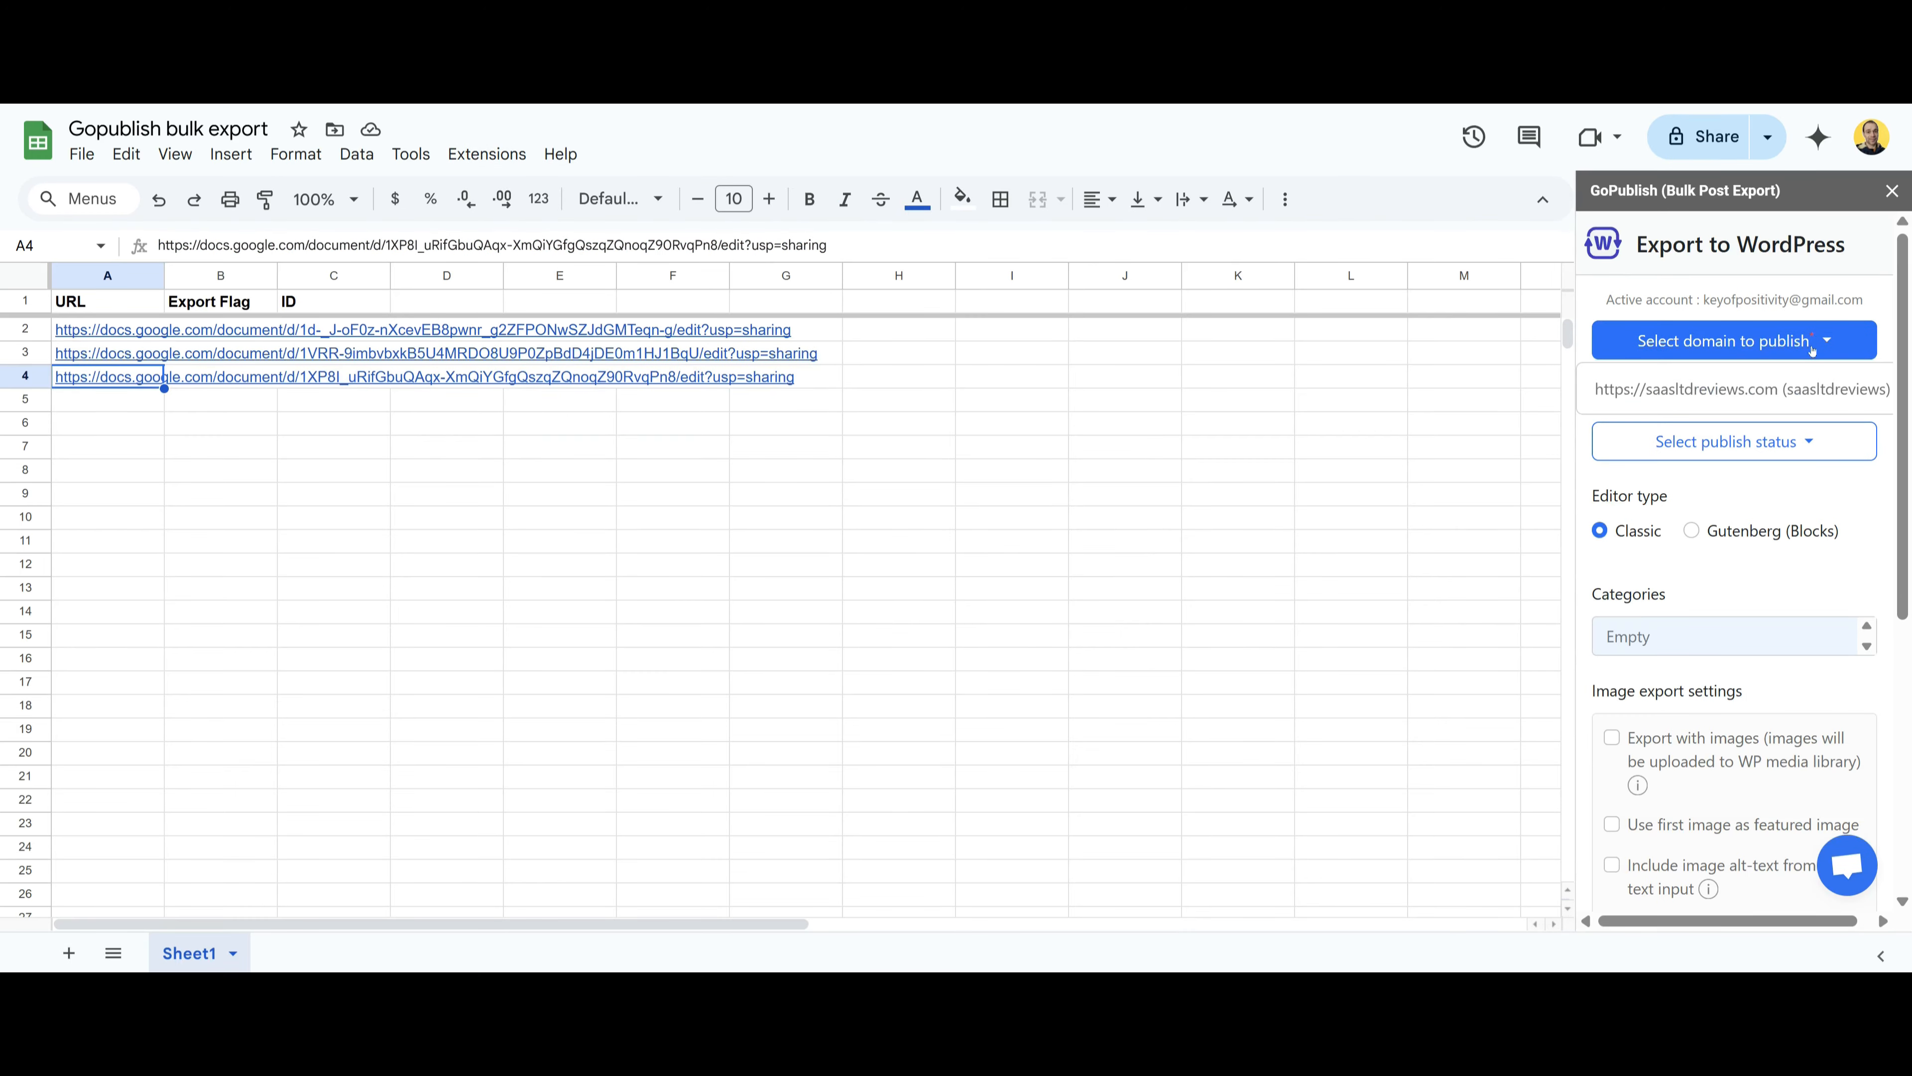
click(1773, 396)
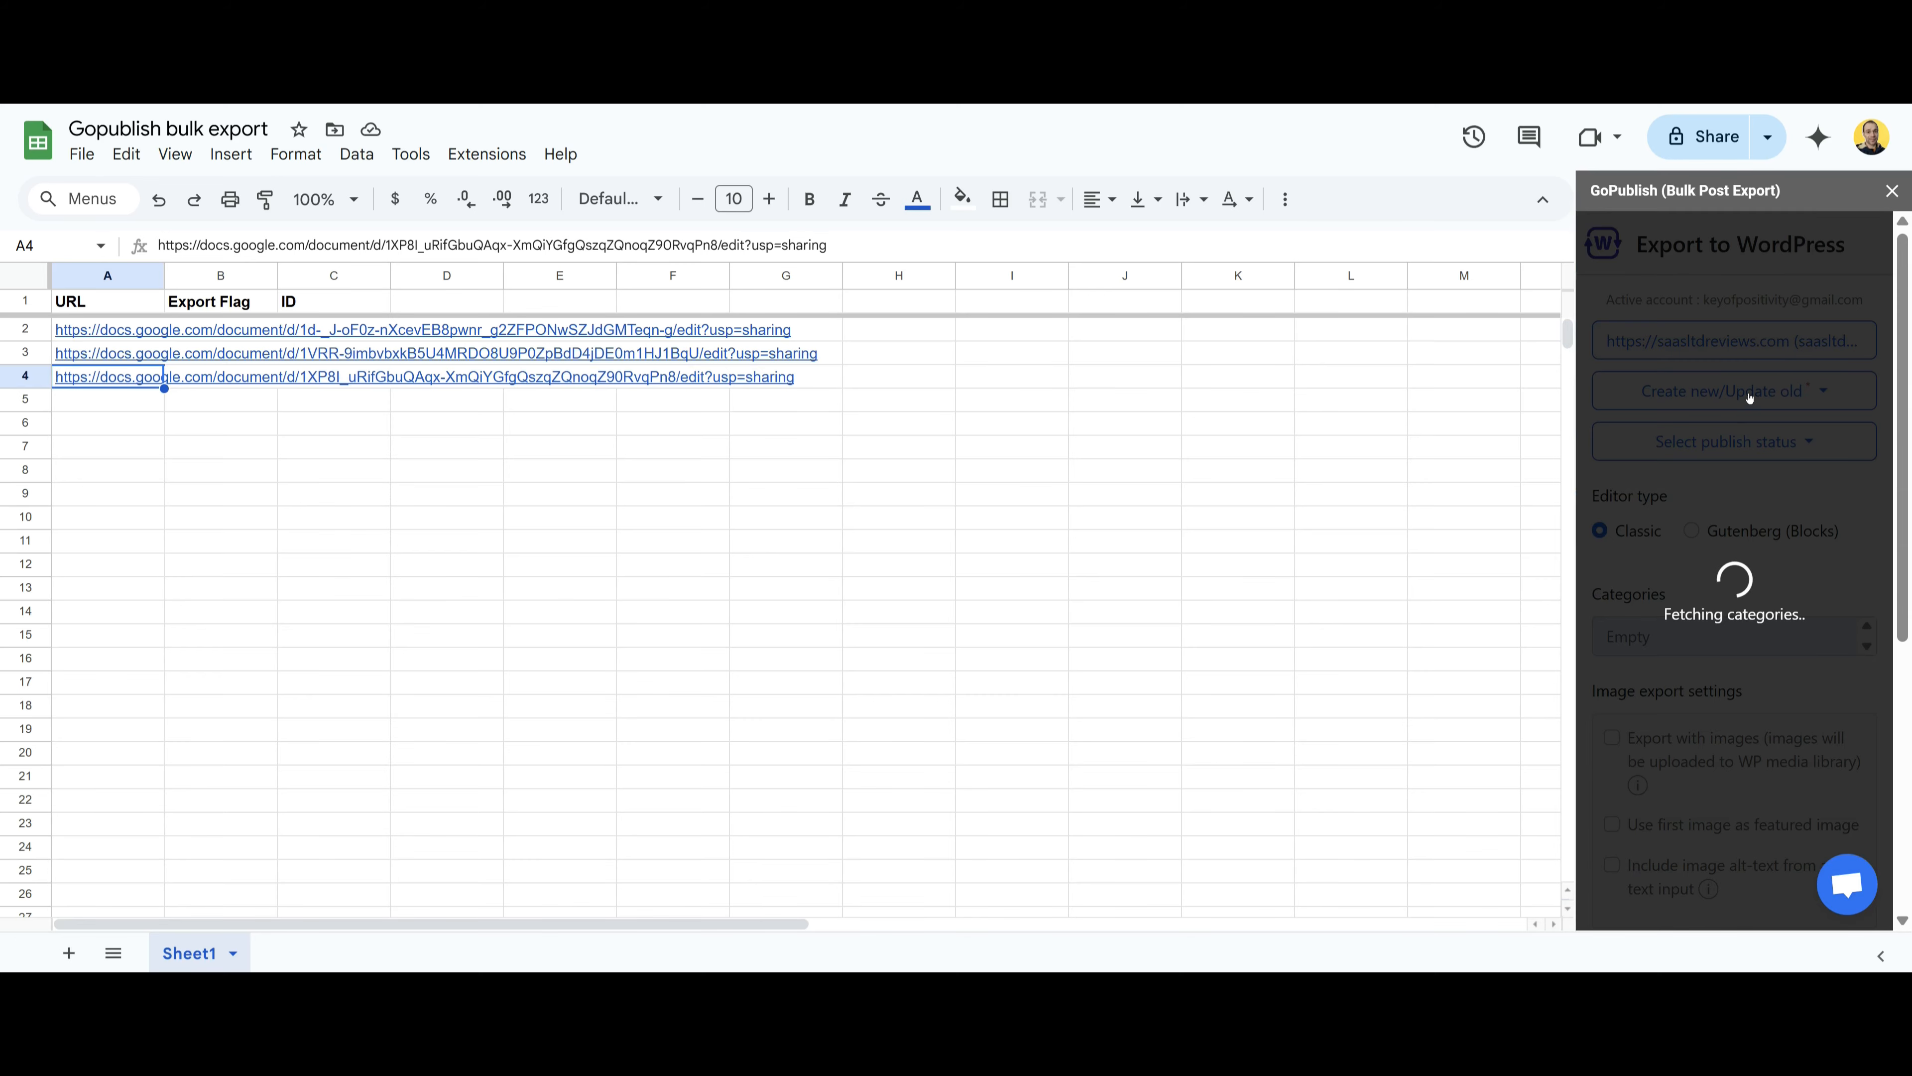
- Set the bulk export to create new posts as drafts with the Gutenberg (Blocks) editor in the Uncategorised category
click(1750, 397)
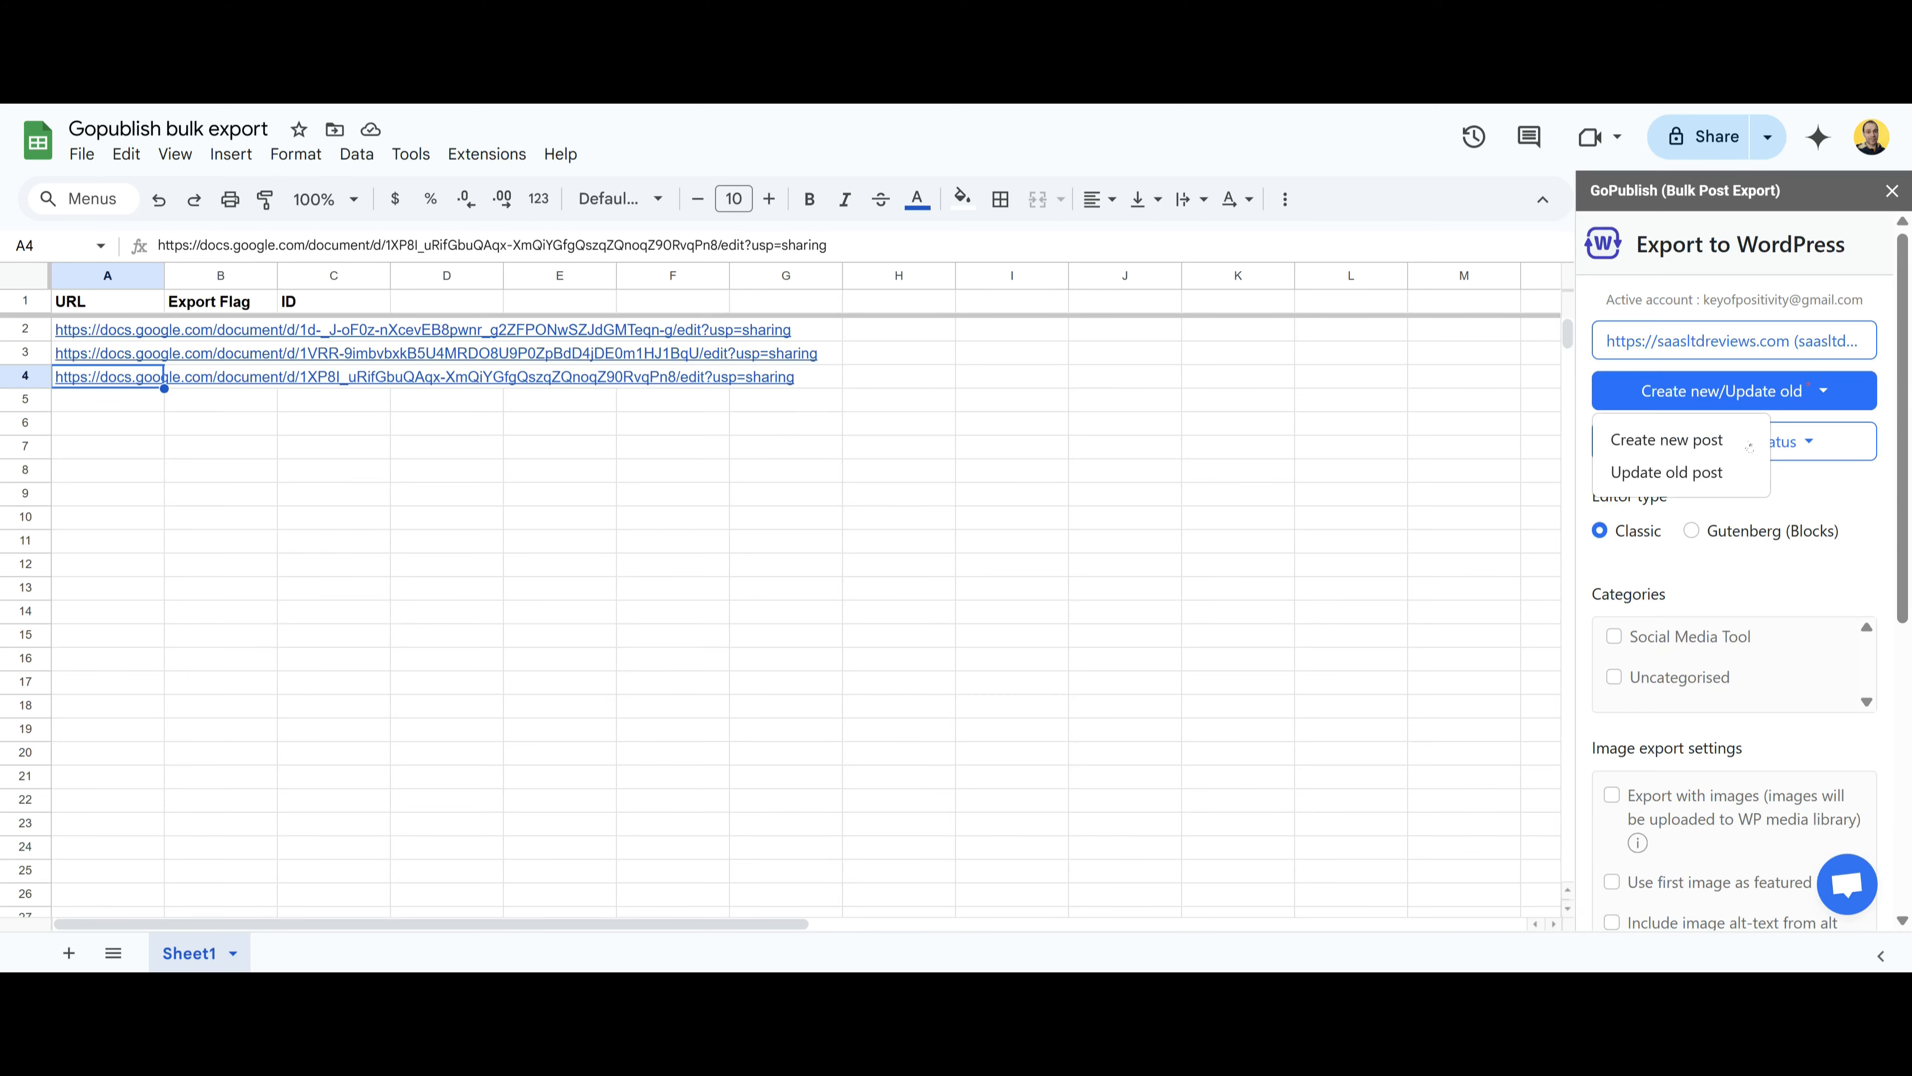
click(1666, 439)
click(1686, 442)
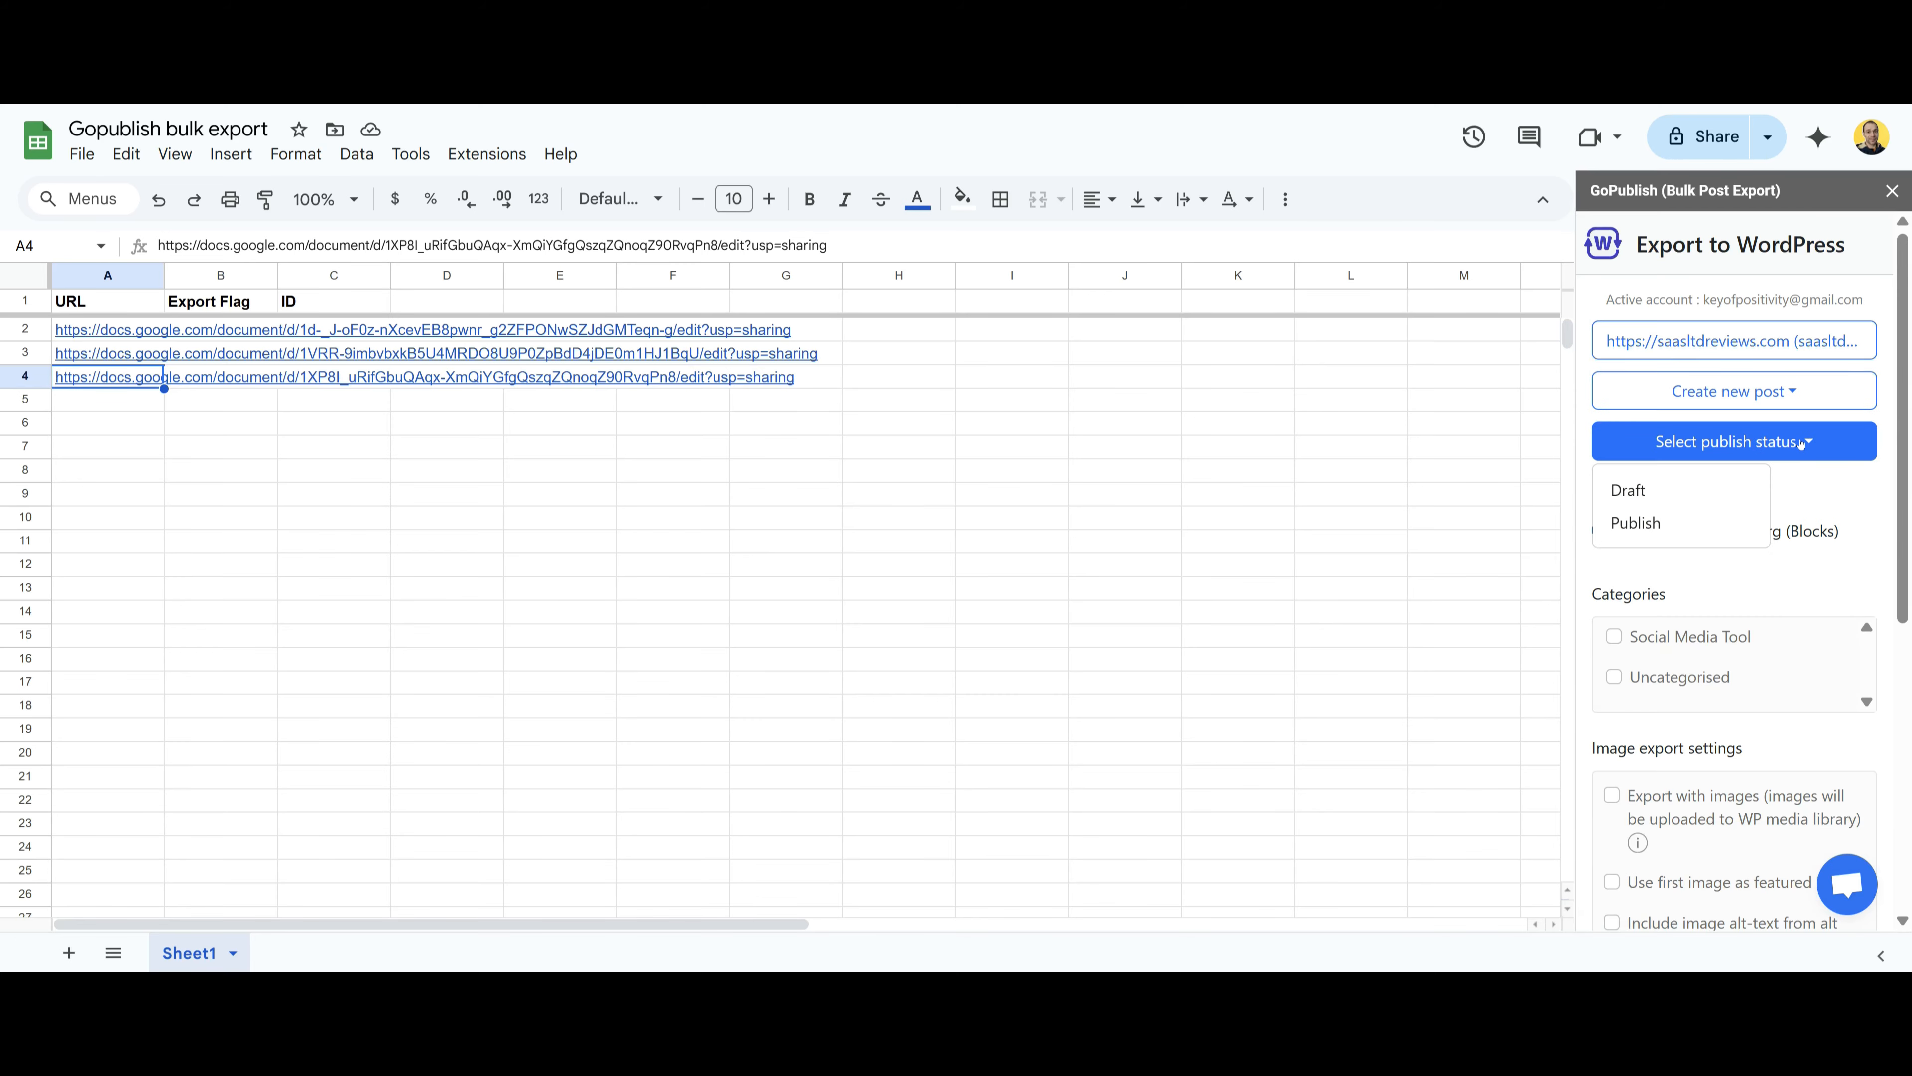
click(1699, 498)
click(1709, 545)
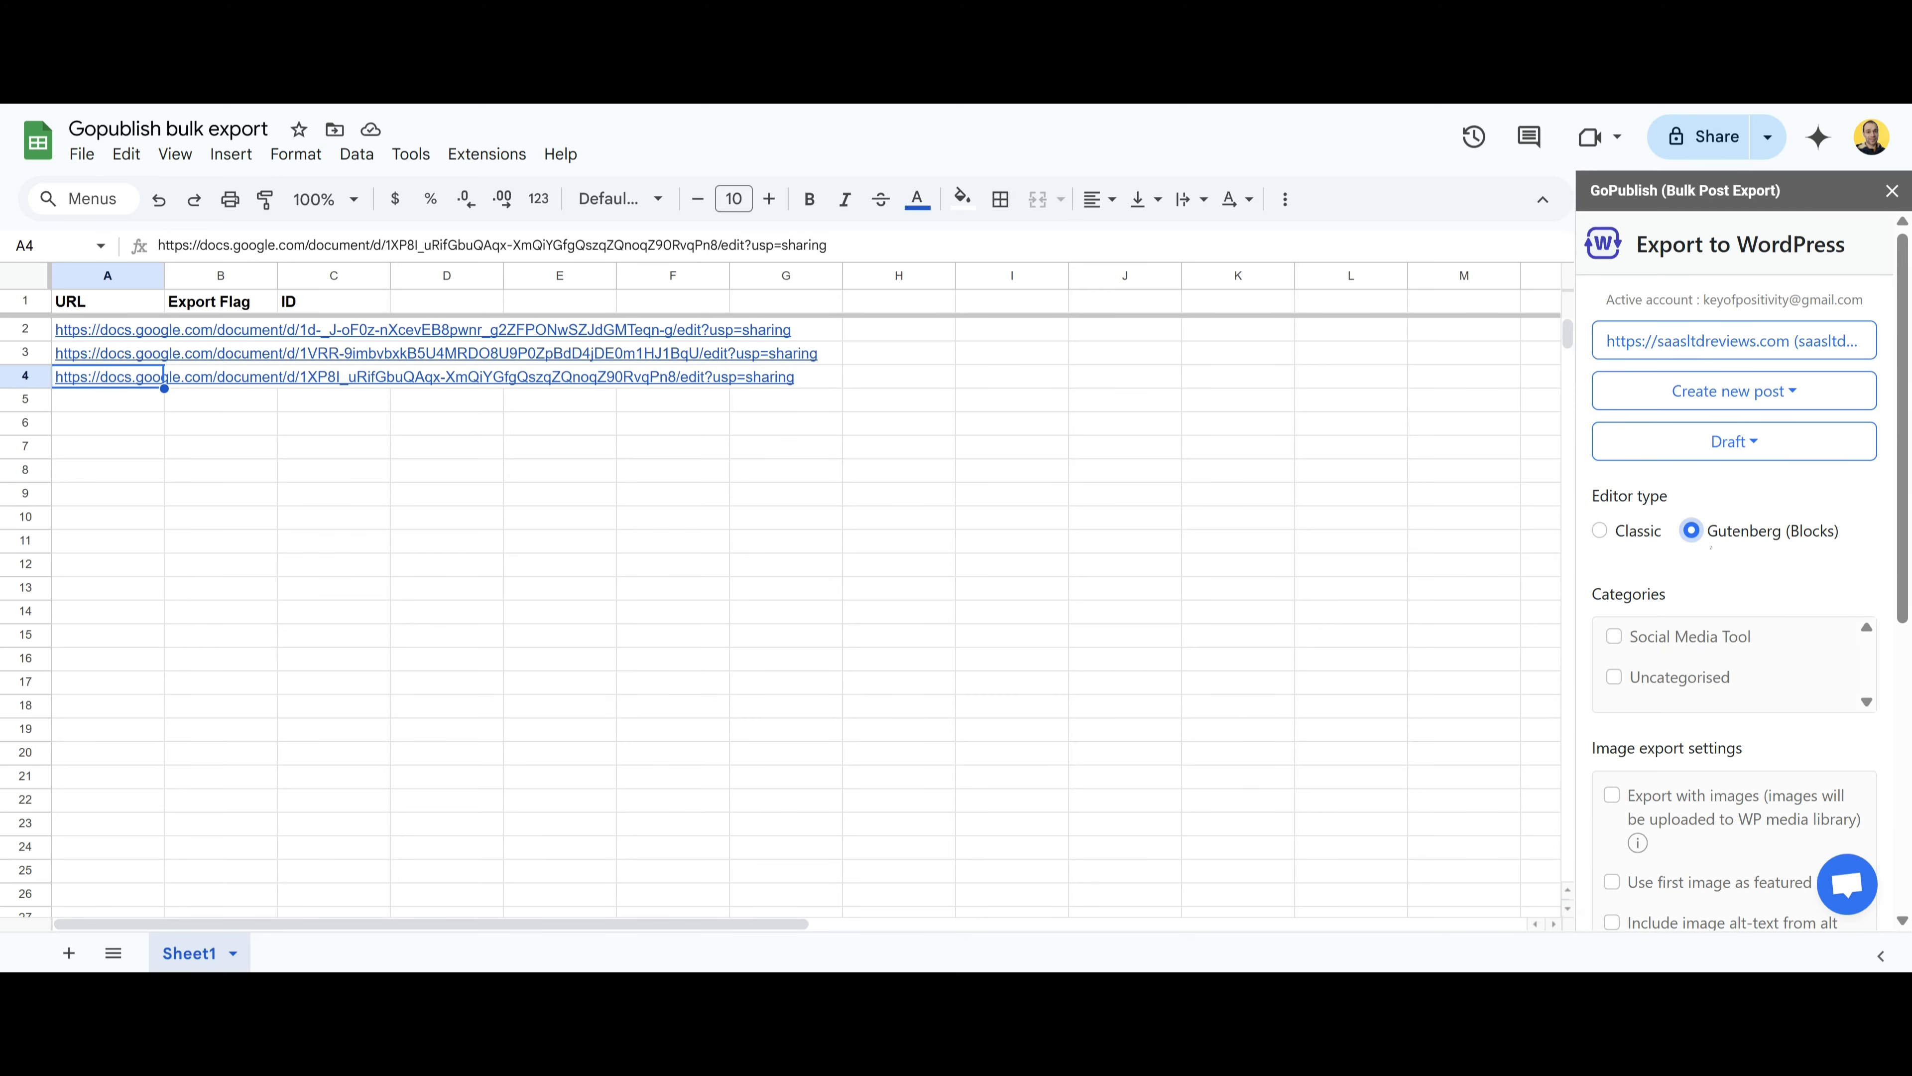
click(1614, 676)
- Review the image and link export settings, leave them unselected, and run the post export
scroll(1713, 584, down, 3)
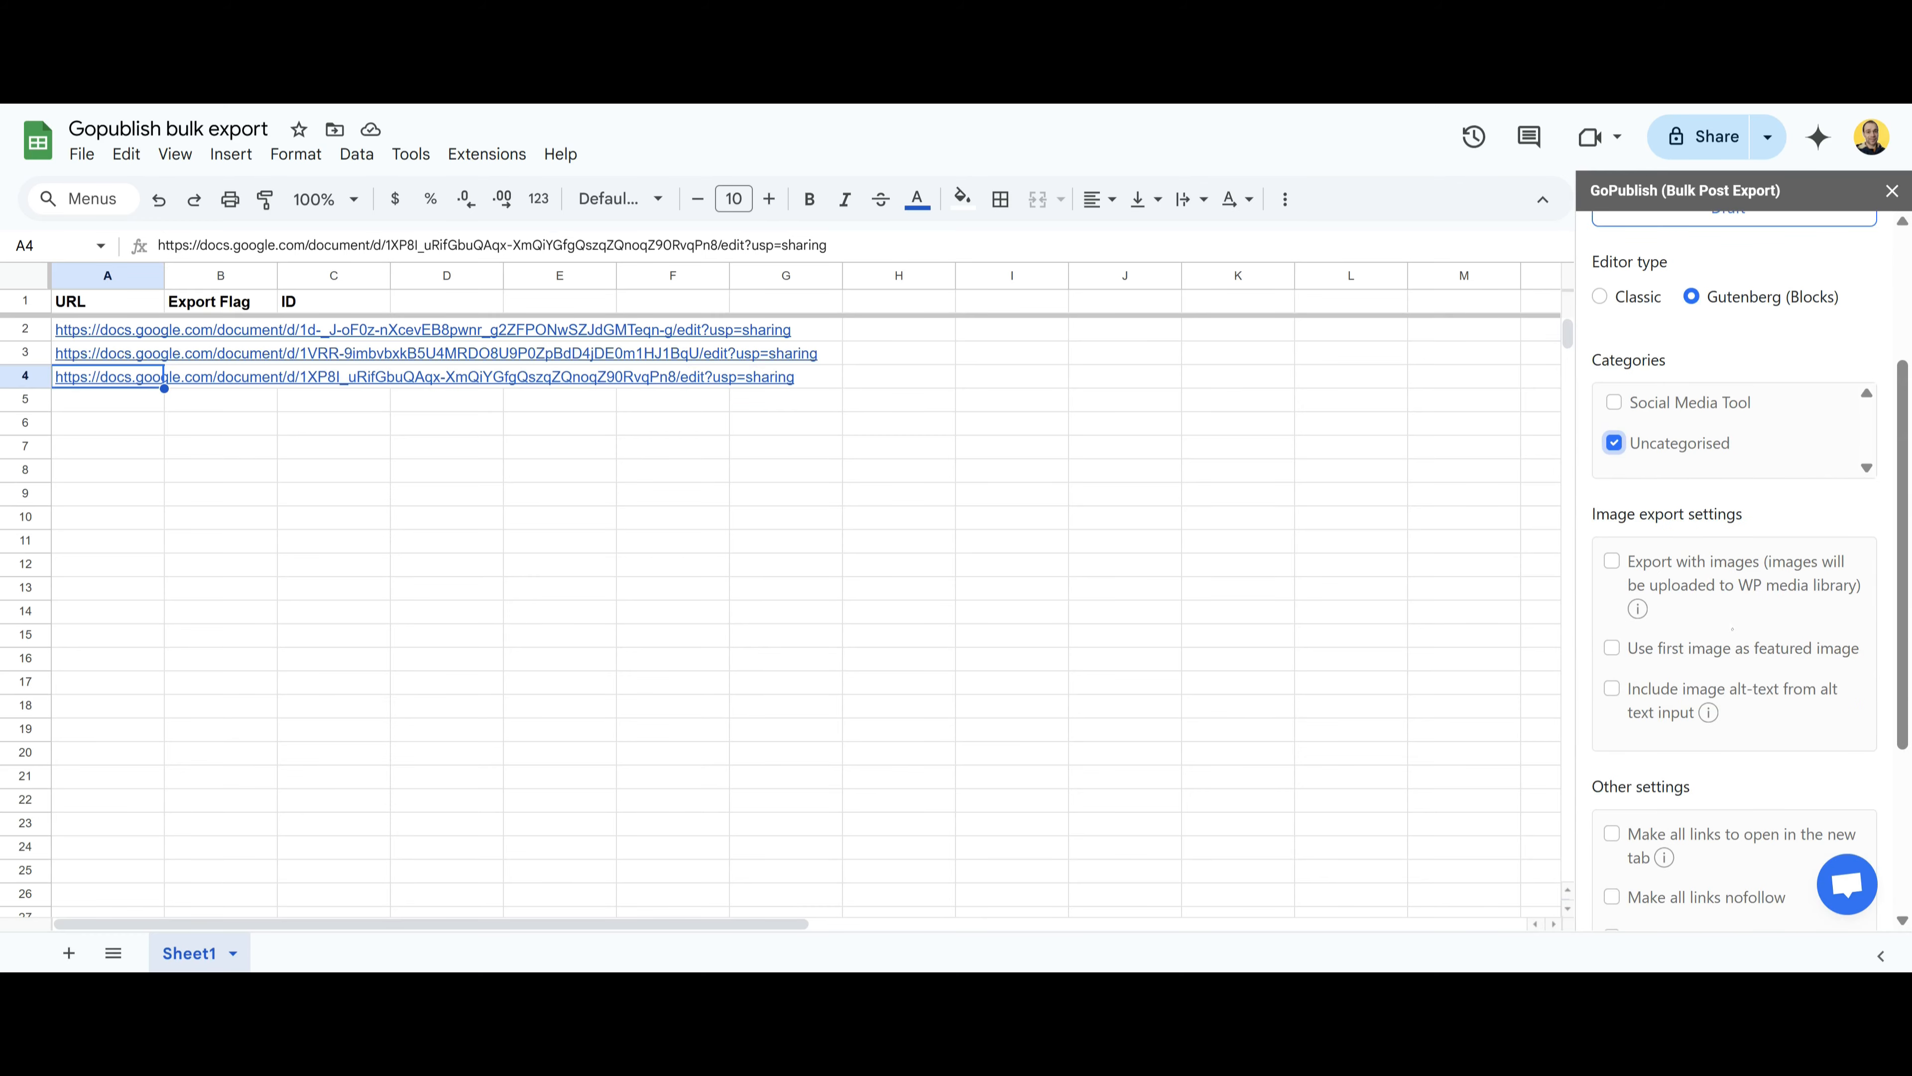
scroll(1724, 633, down, 4)
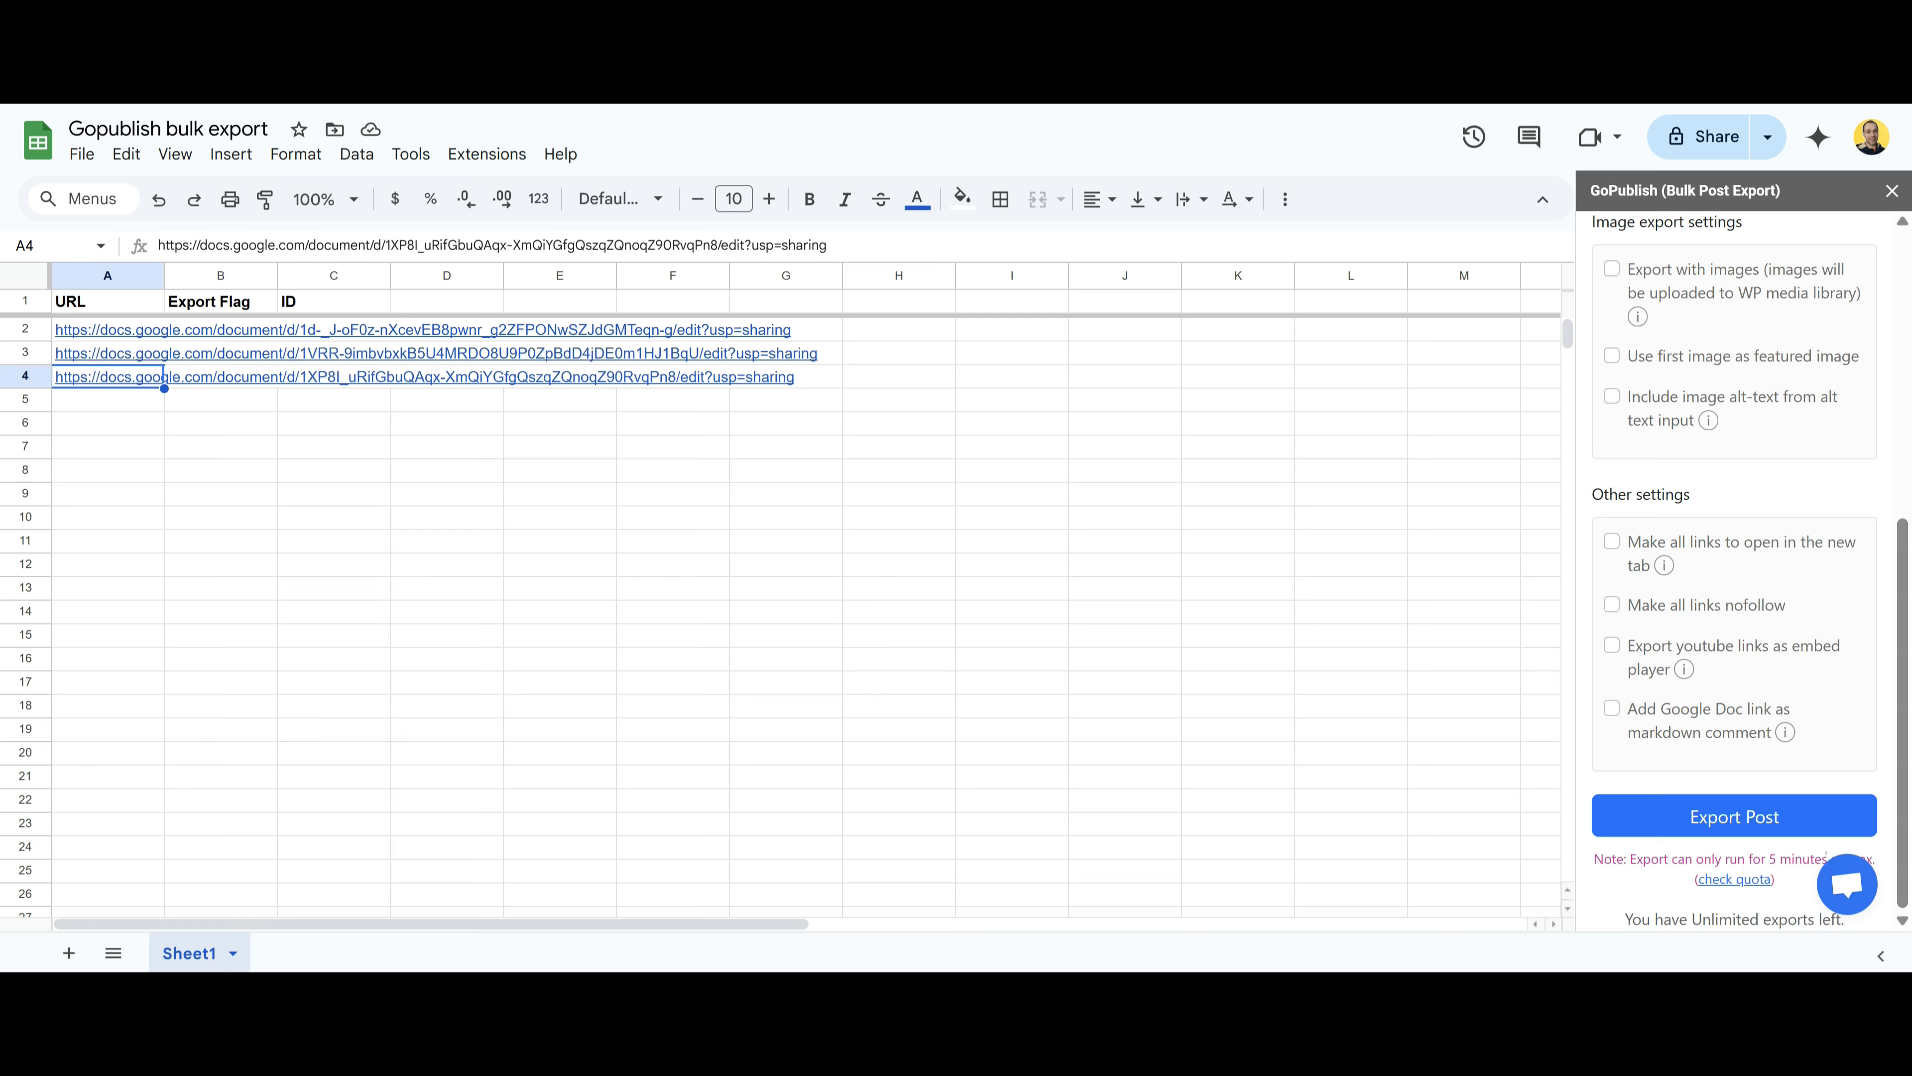
scroll(1807, 848, up, 4)
scroll(1846, 866, down, 4)
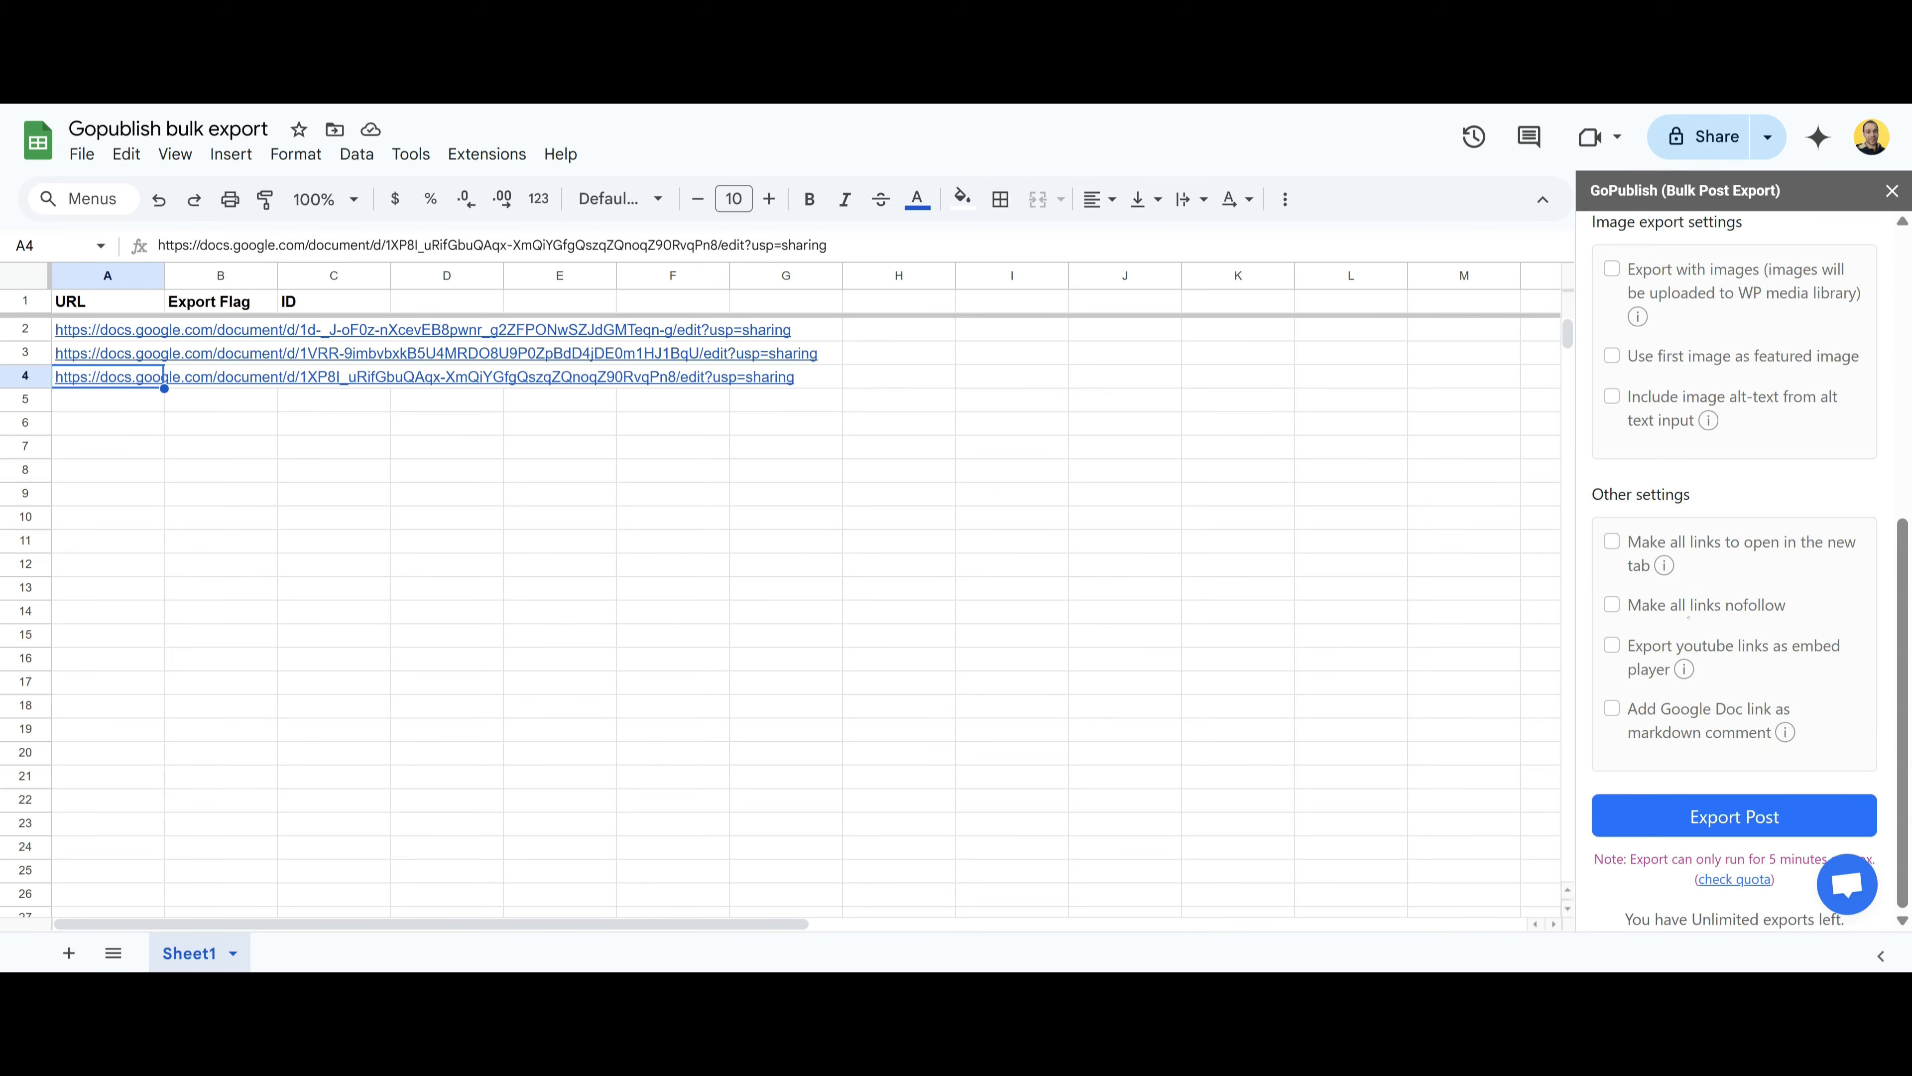
click(1762, 816)
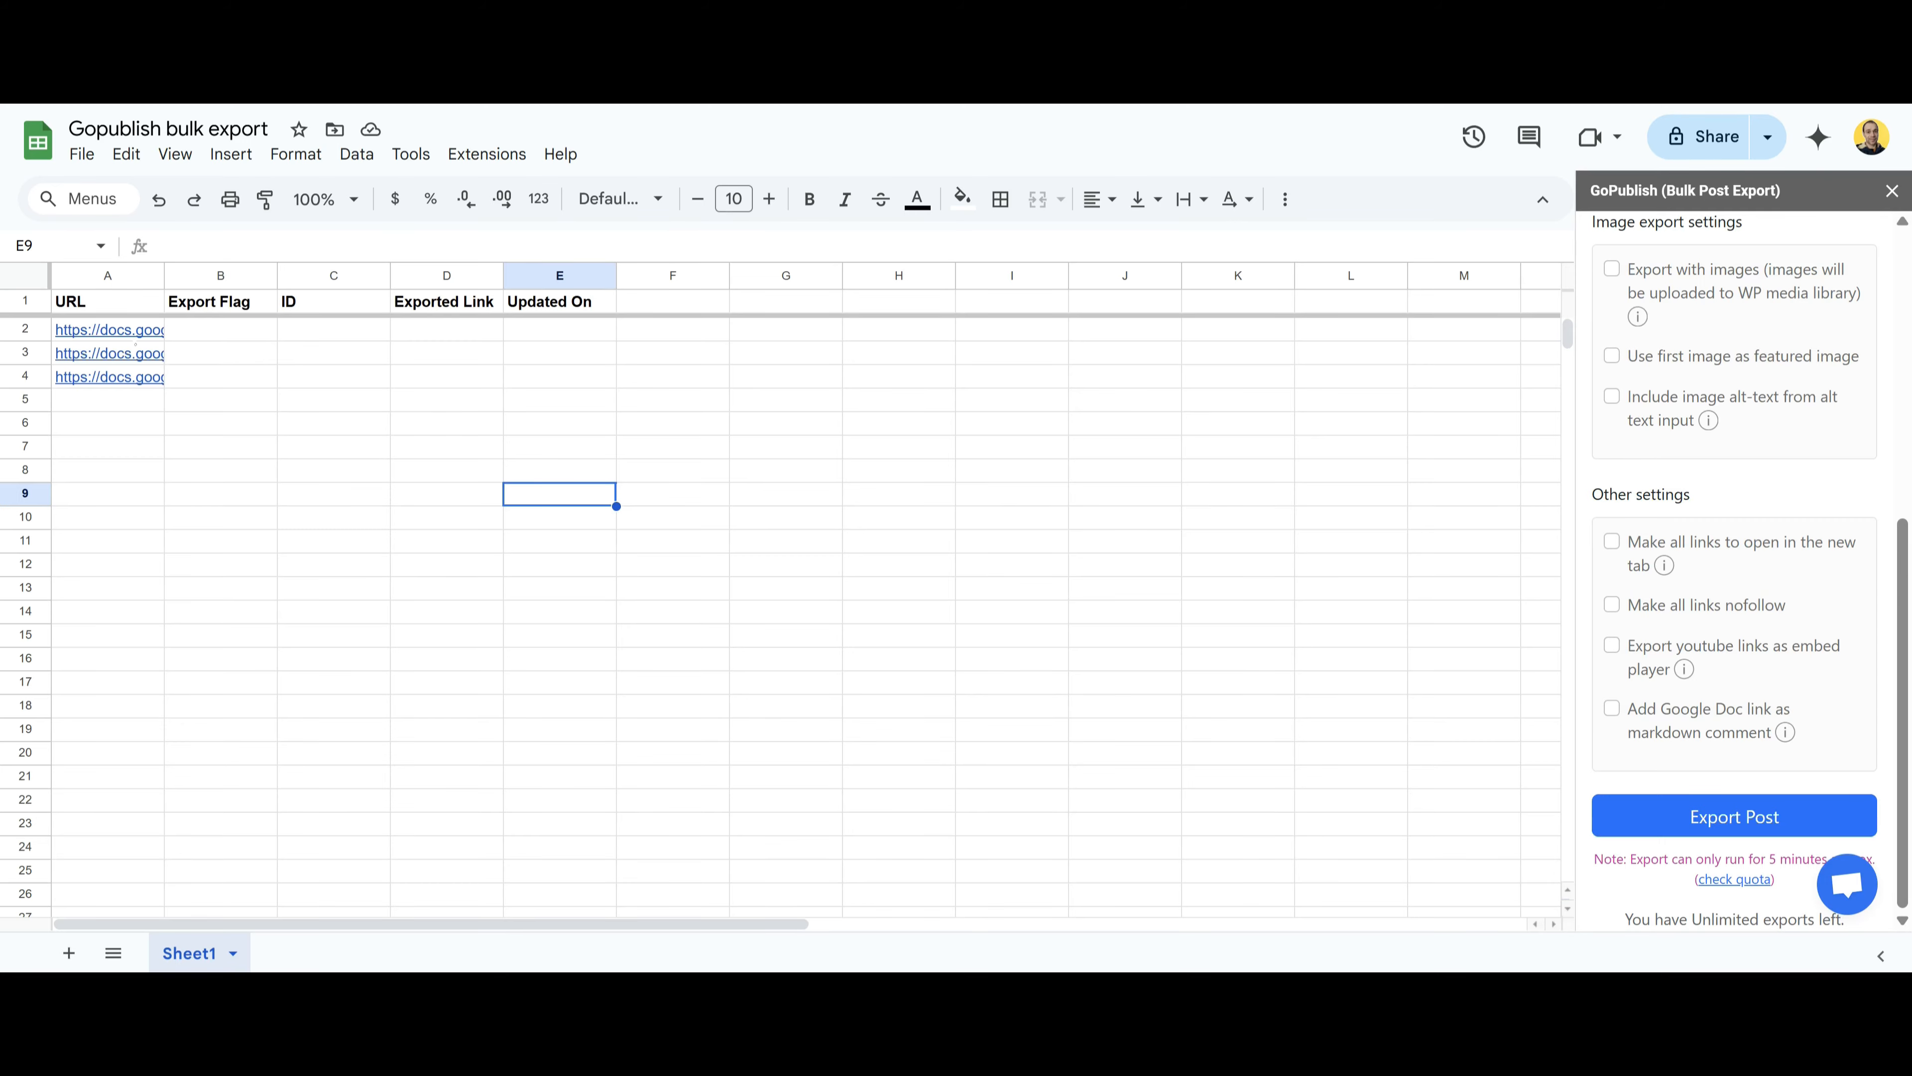
- Enter 1 in the Export Flag column for all three document URLs and run the post export again
mouse_move(138, 332)
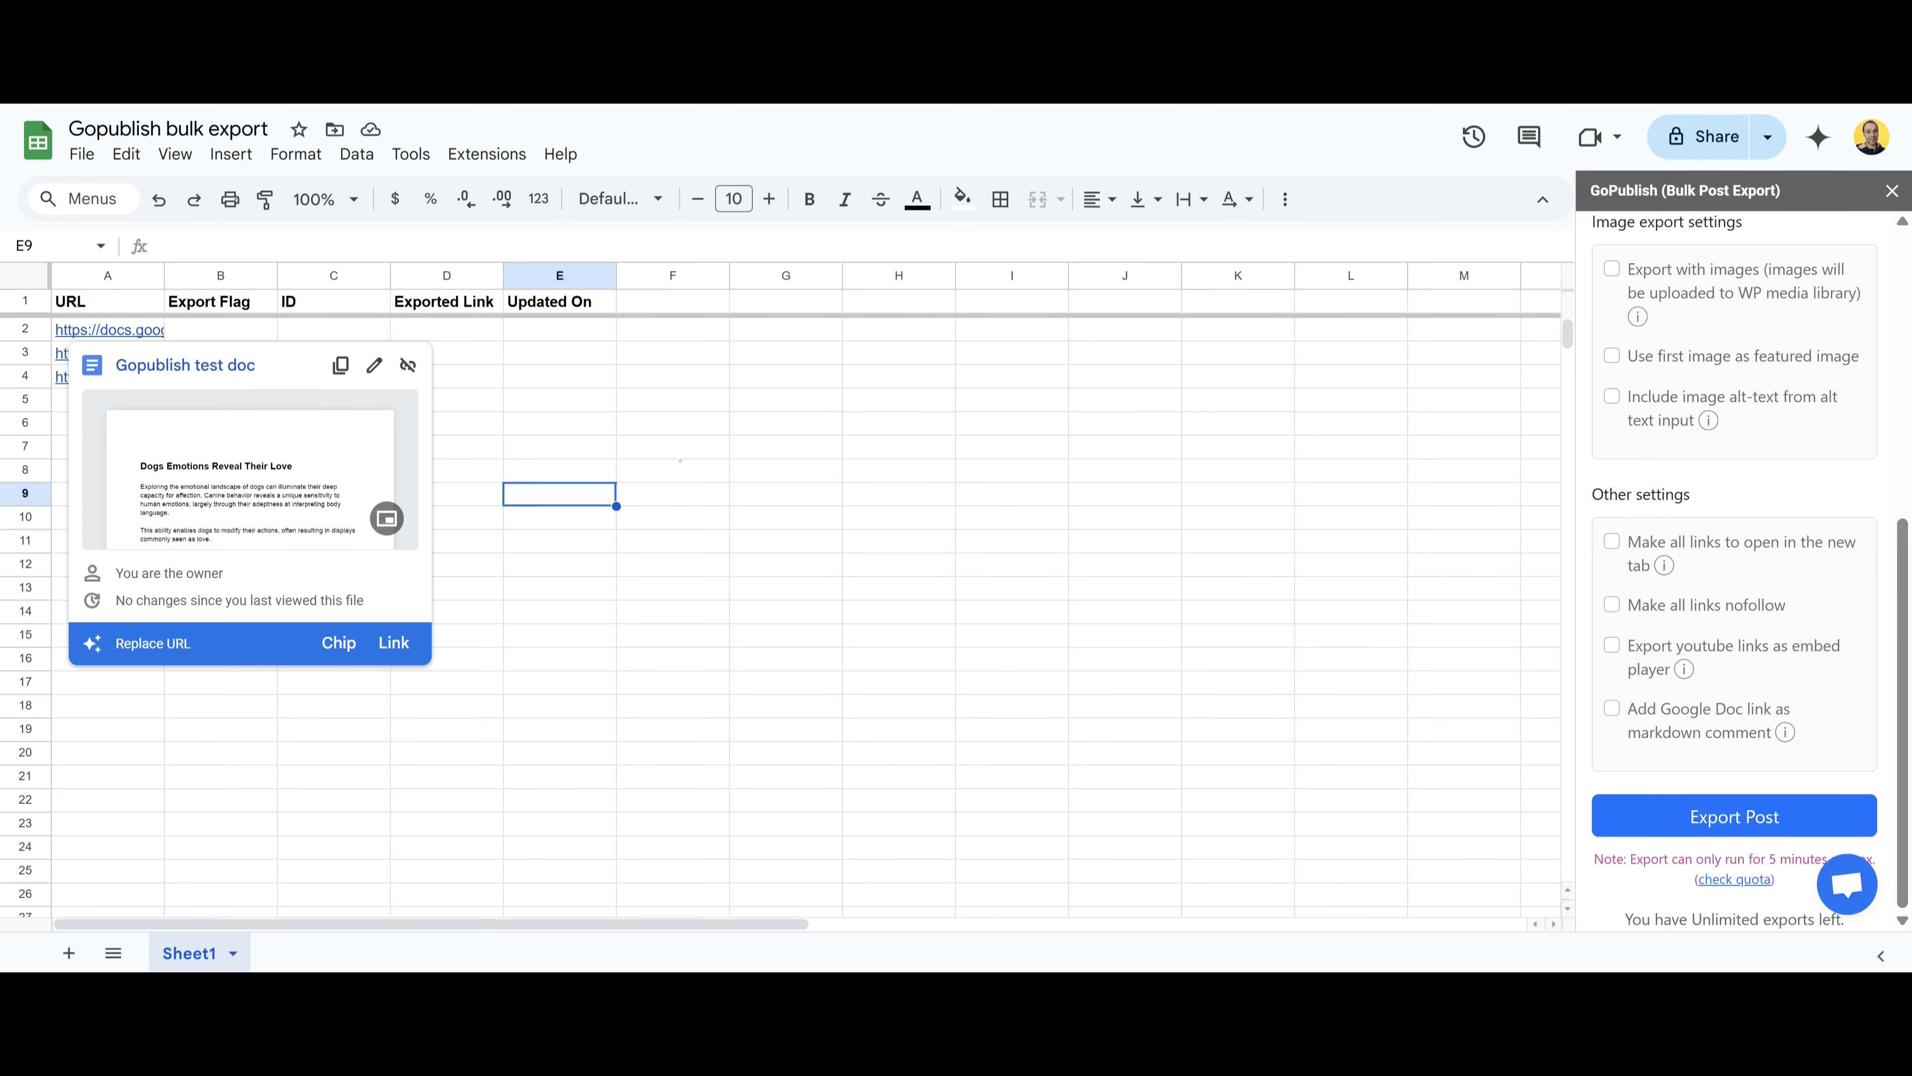
click(700, 455)
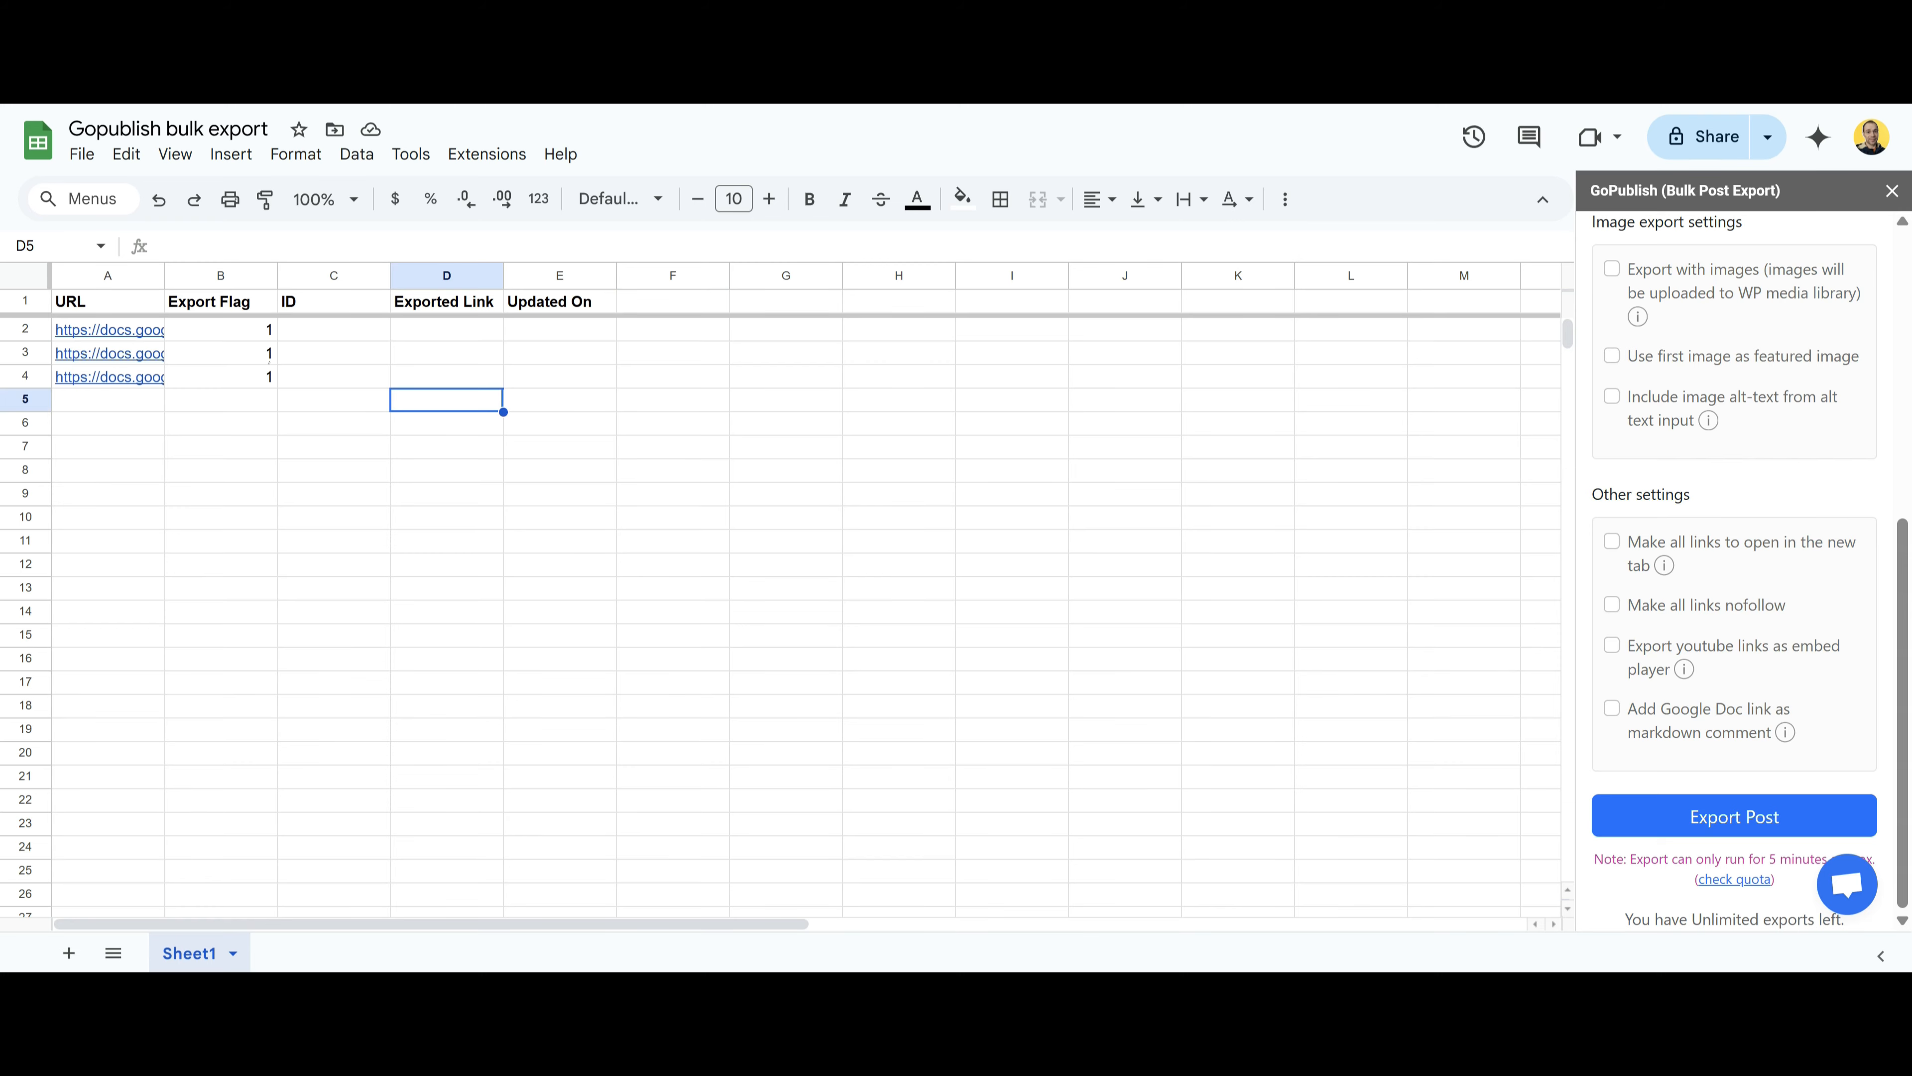
click(1771, 825)
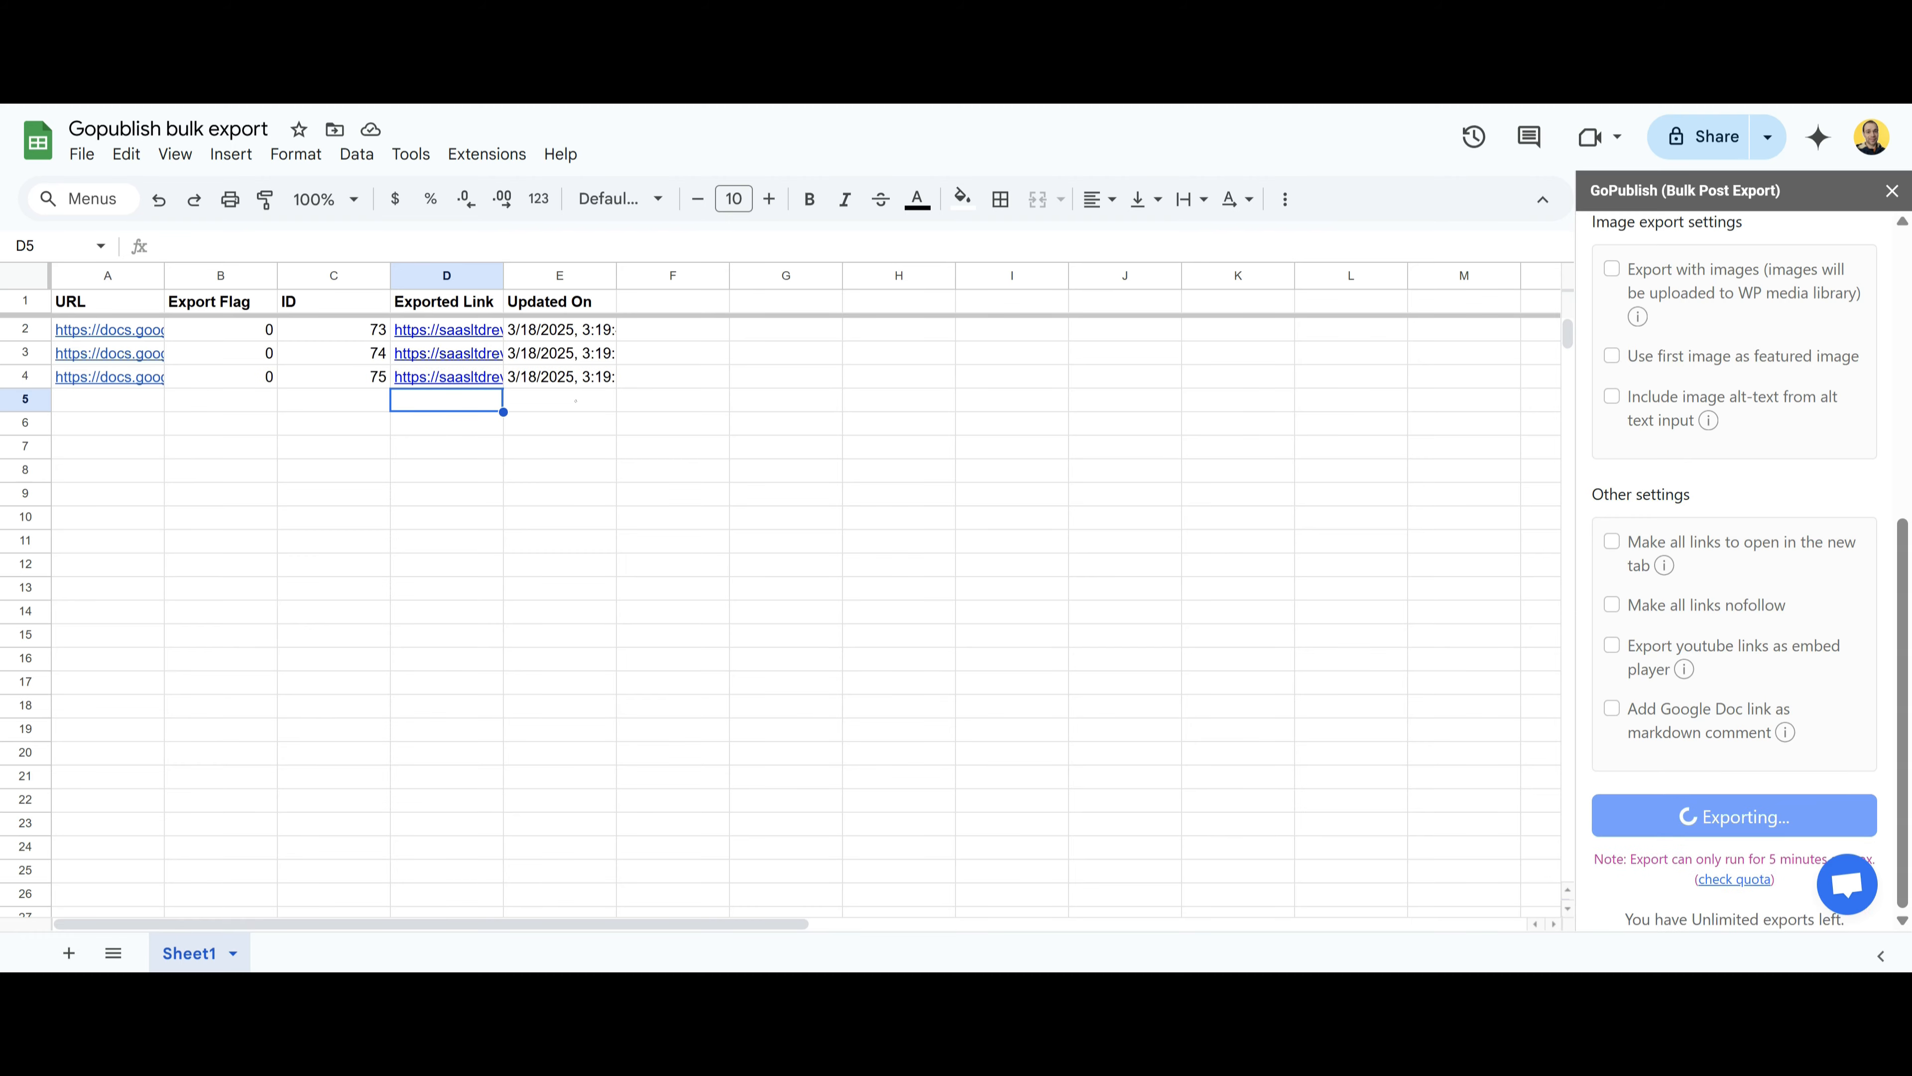
- Open the exported post linked in row 4, read through it on the live site, and close it
click(455, 541)
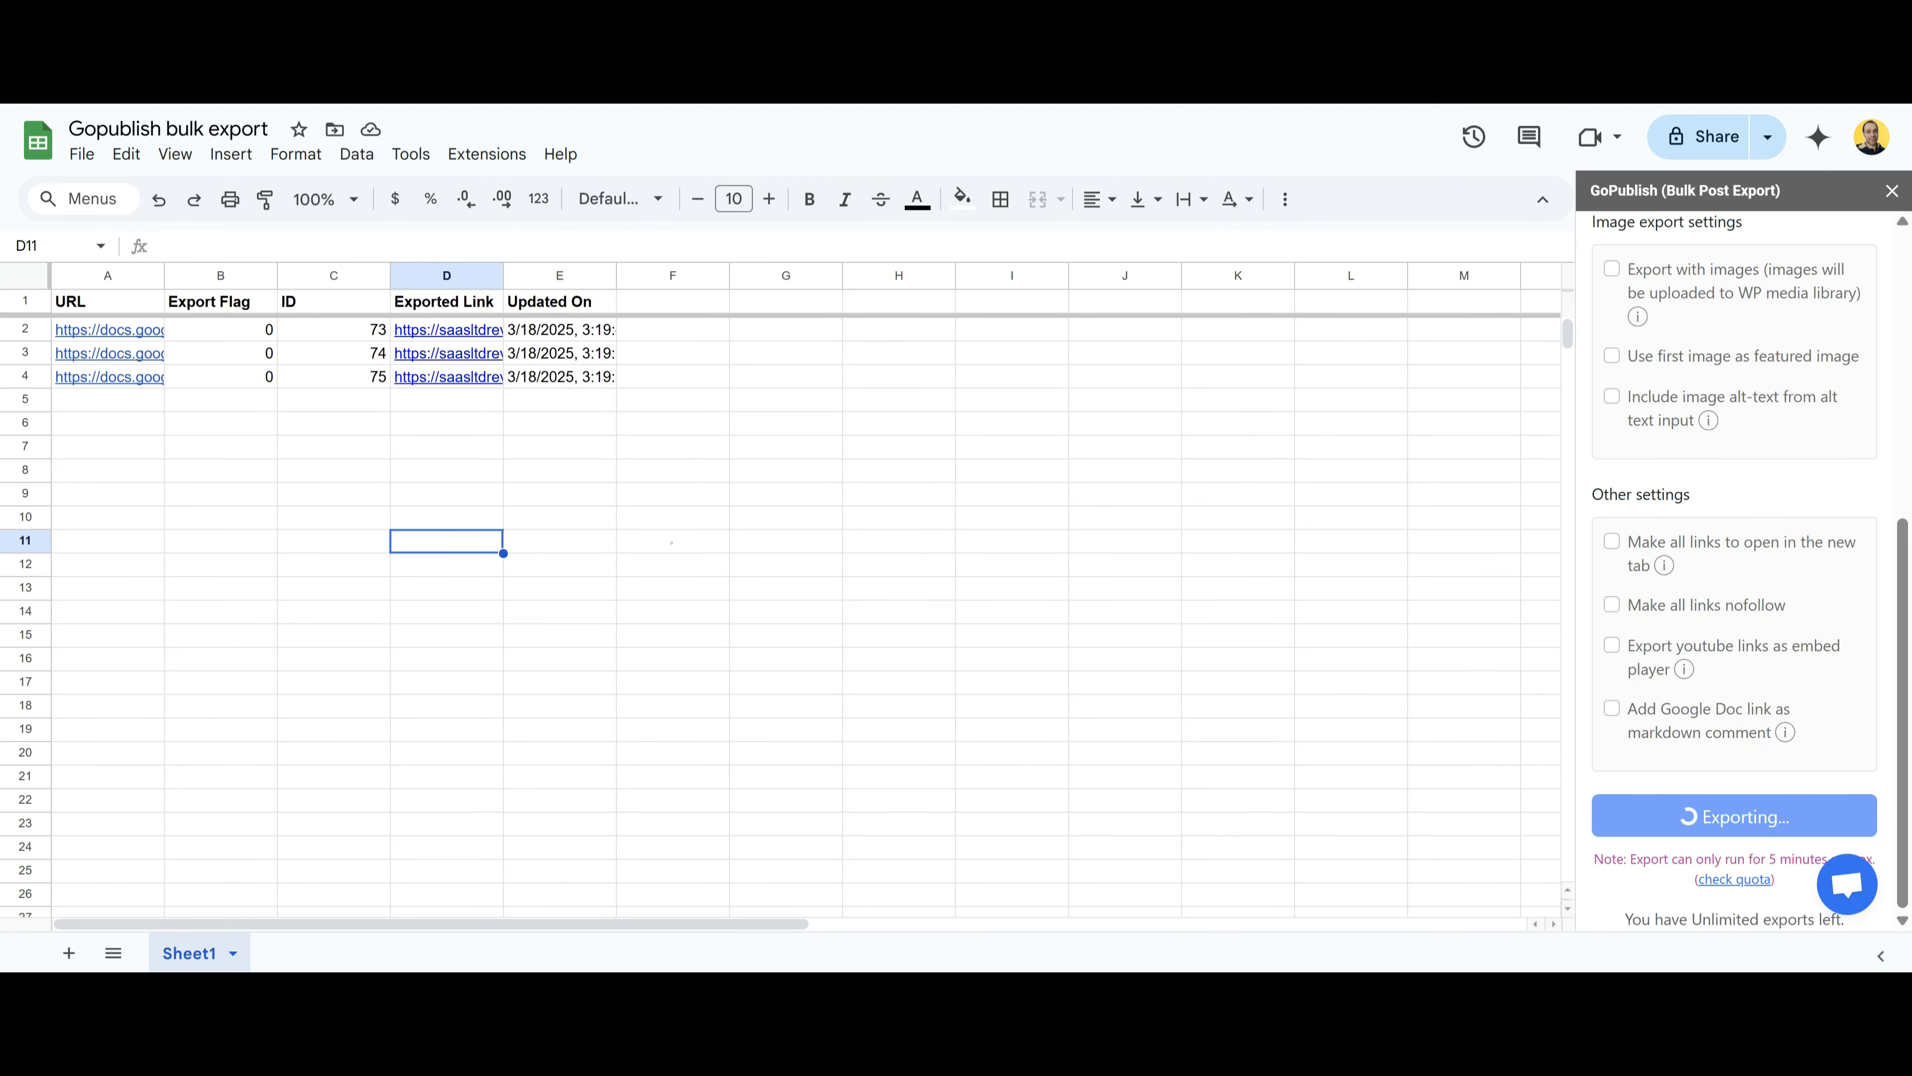
click(456, 377)
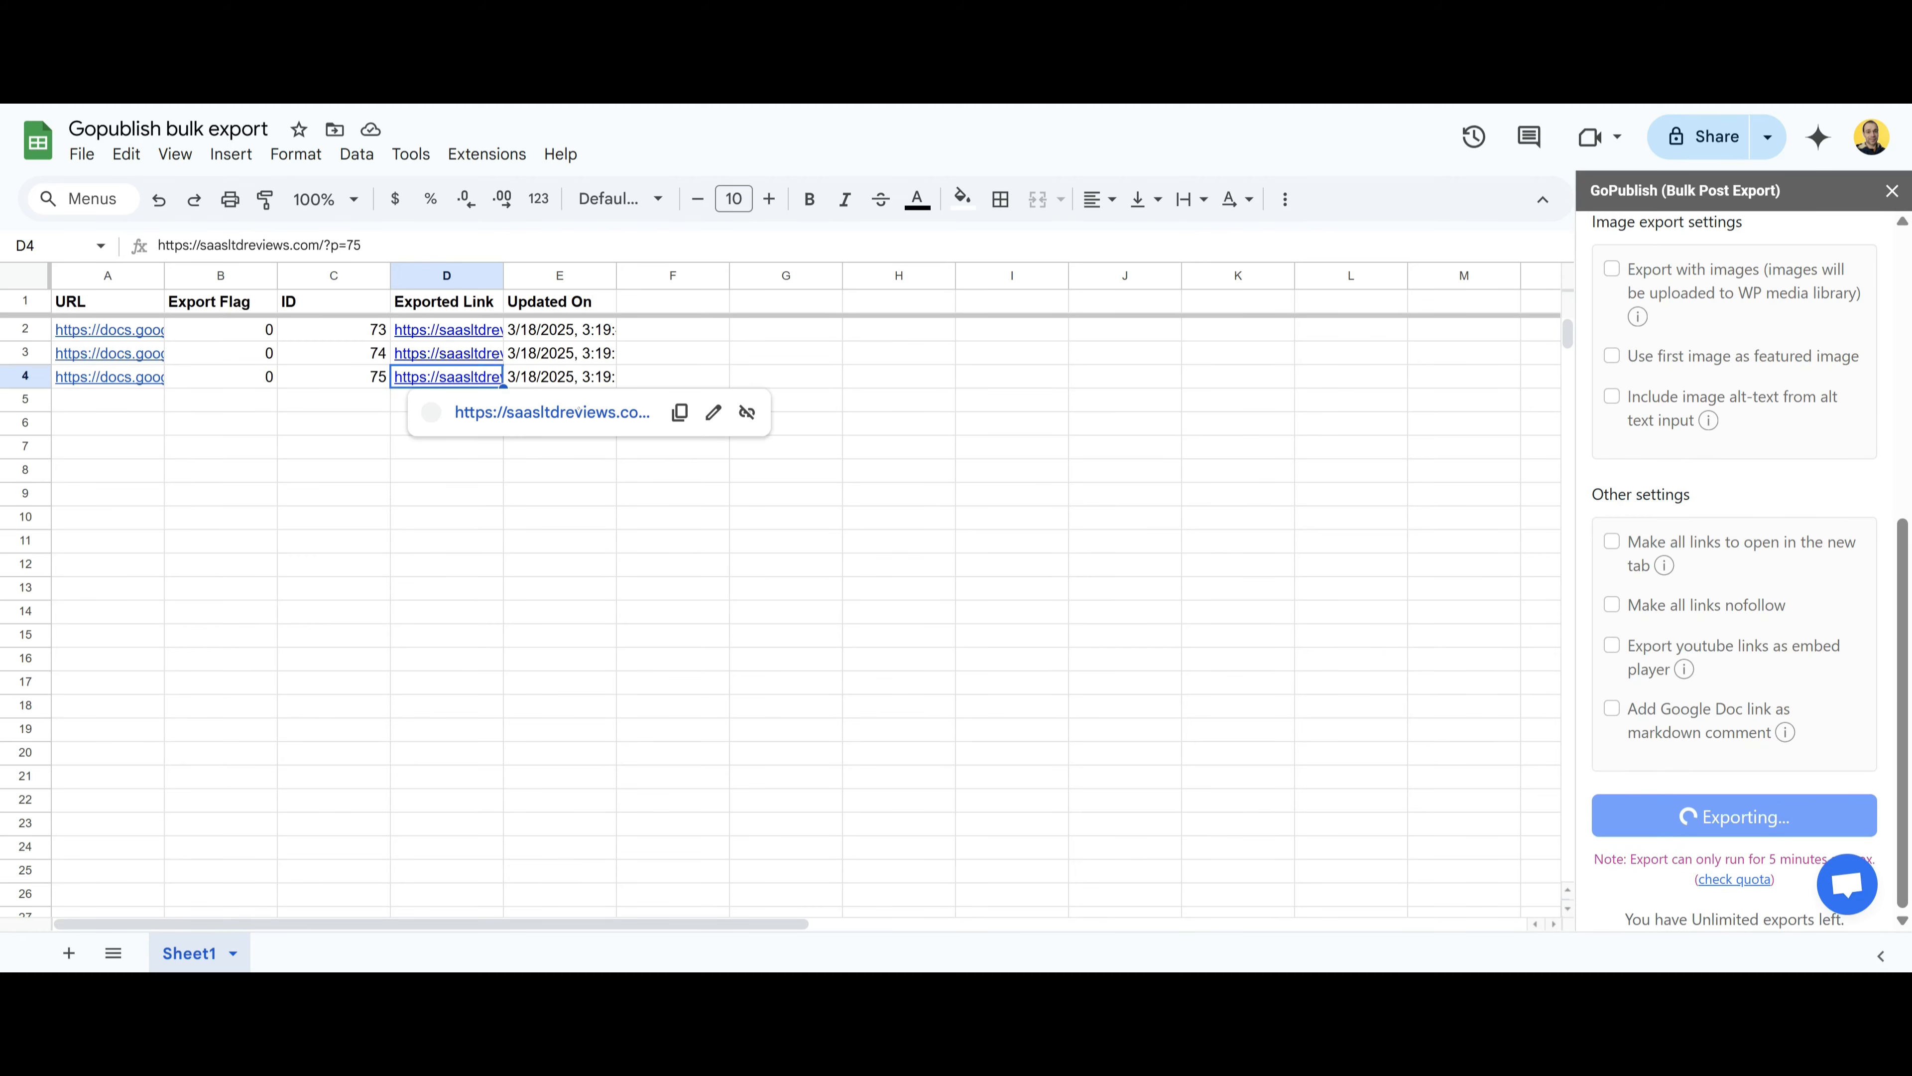
click(433, 413)
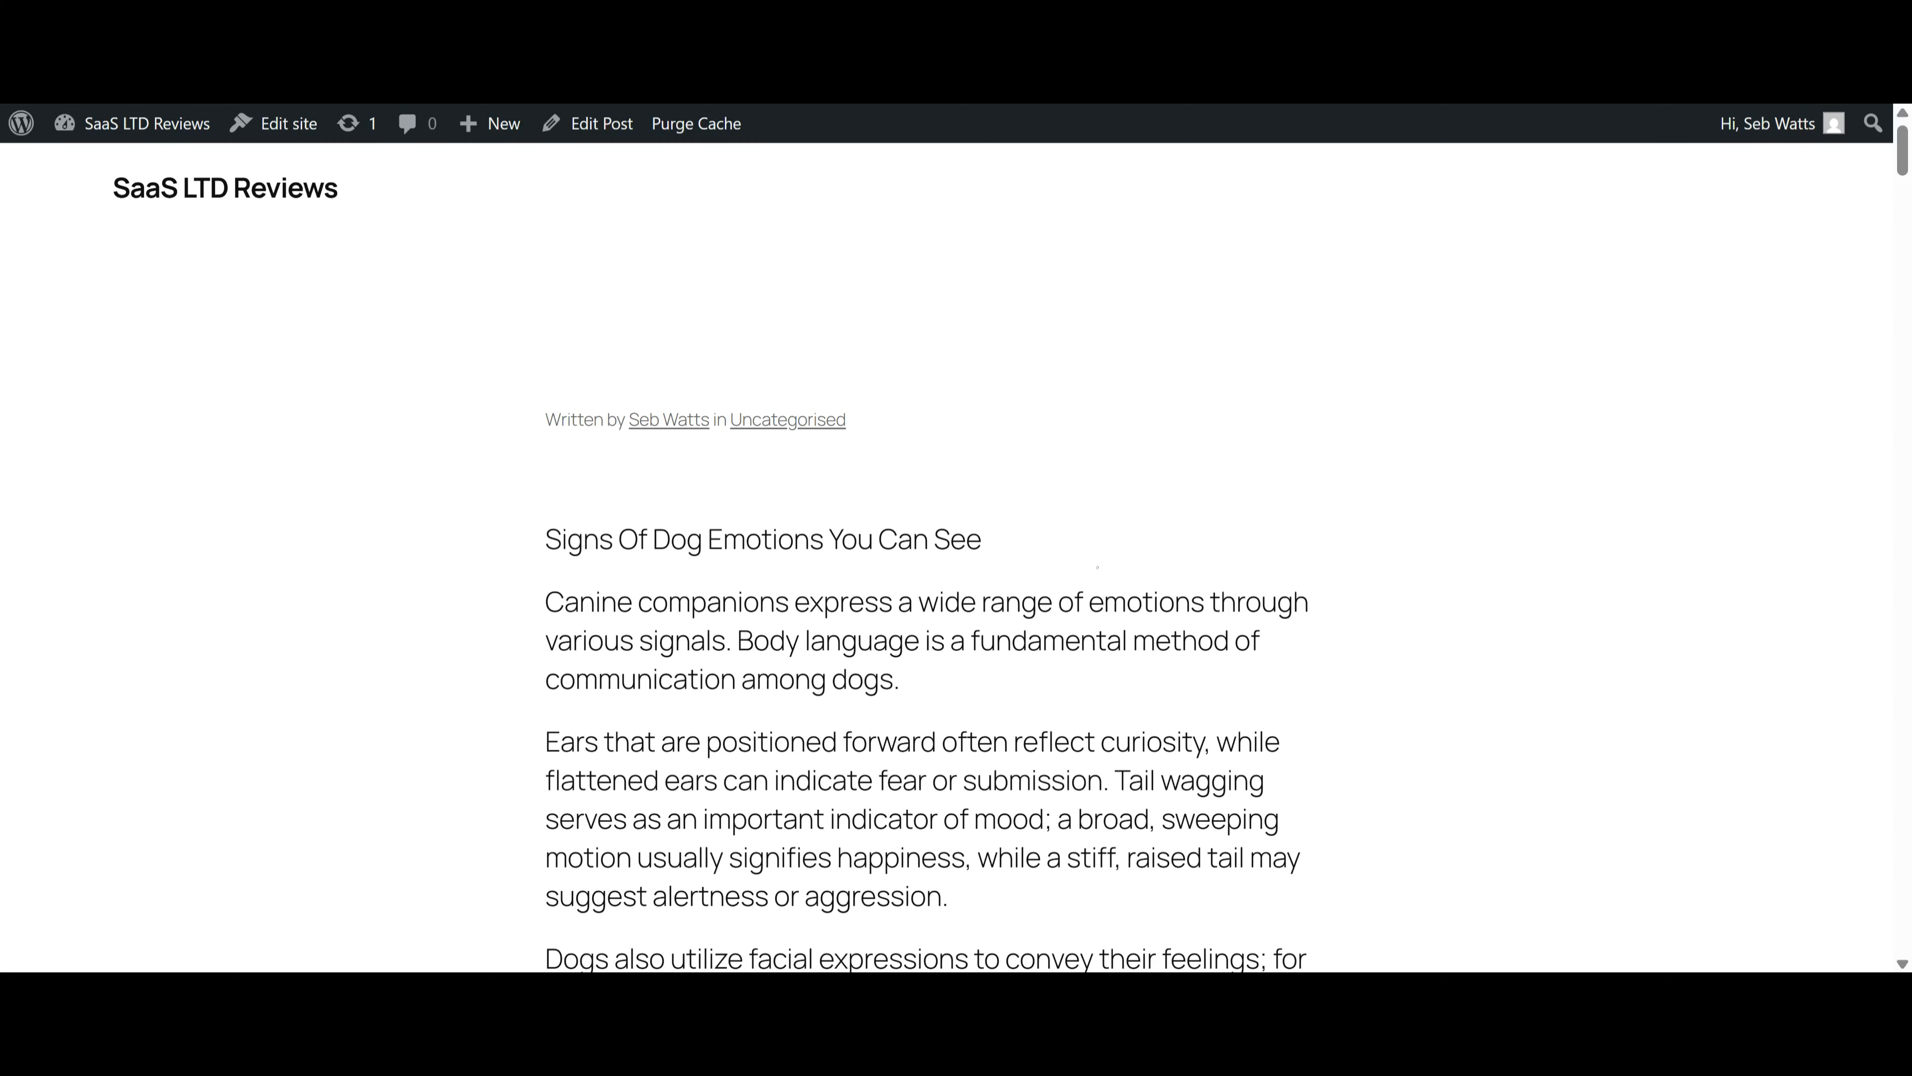
scroll(994, 576, down, 20)
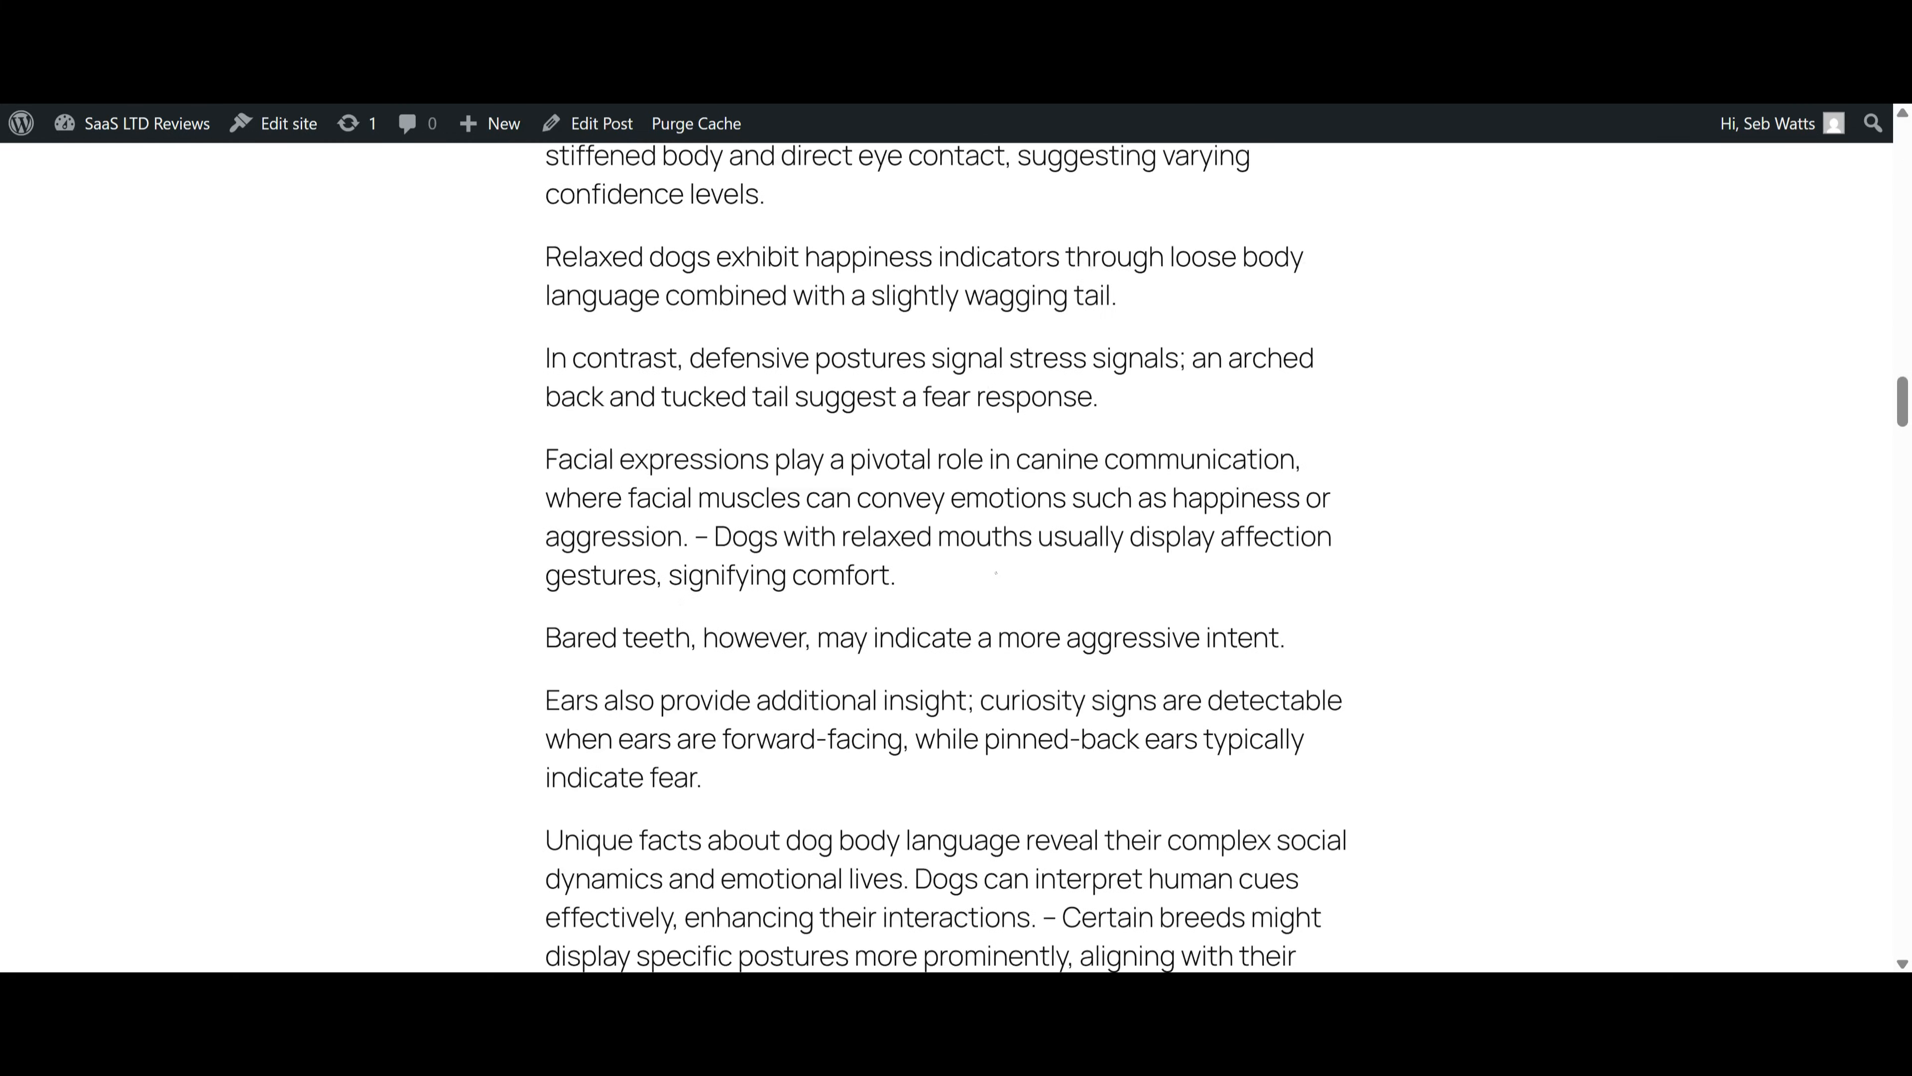
scroll(994, 574, down, 8)
key(ctrl+w)
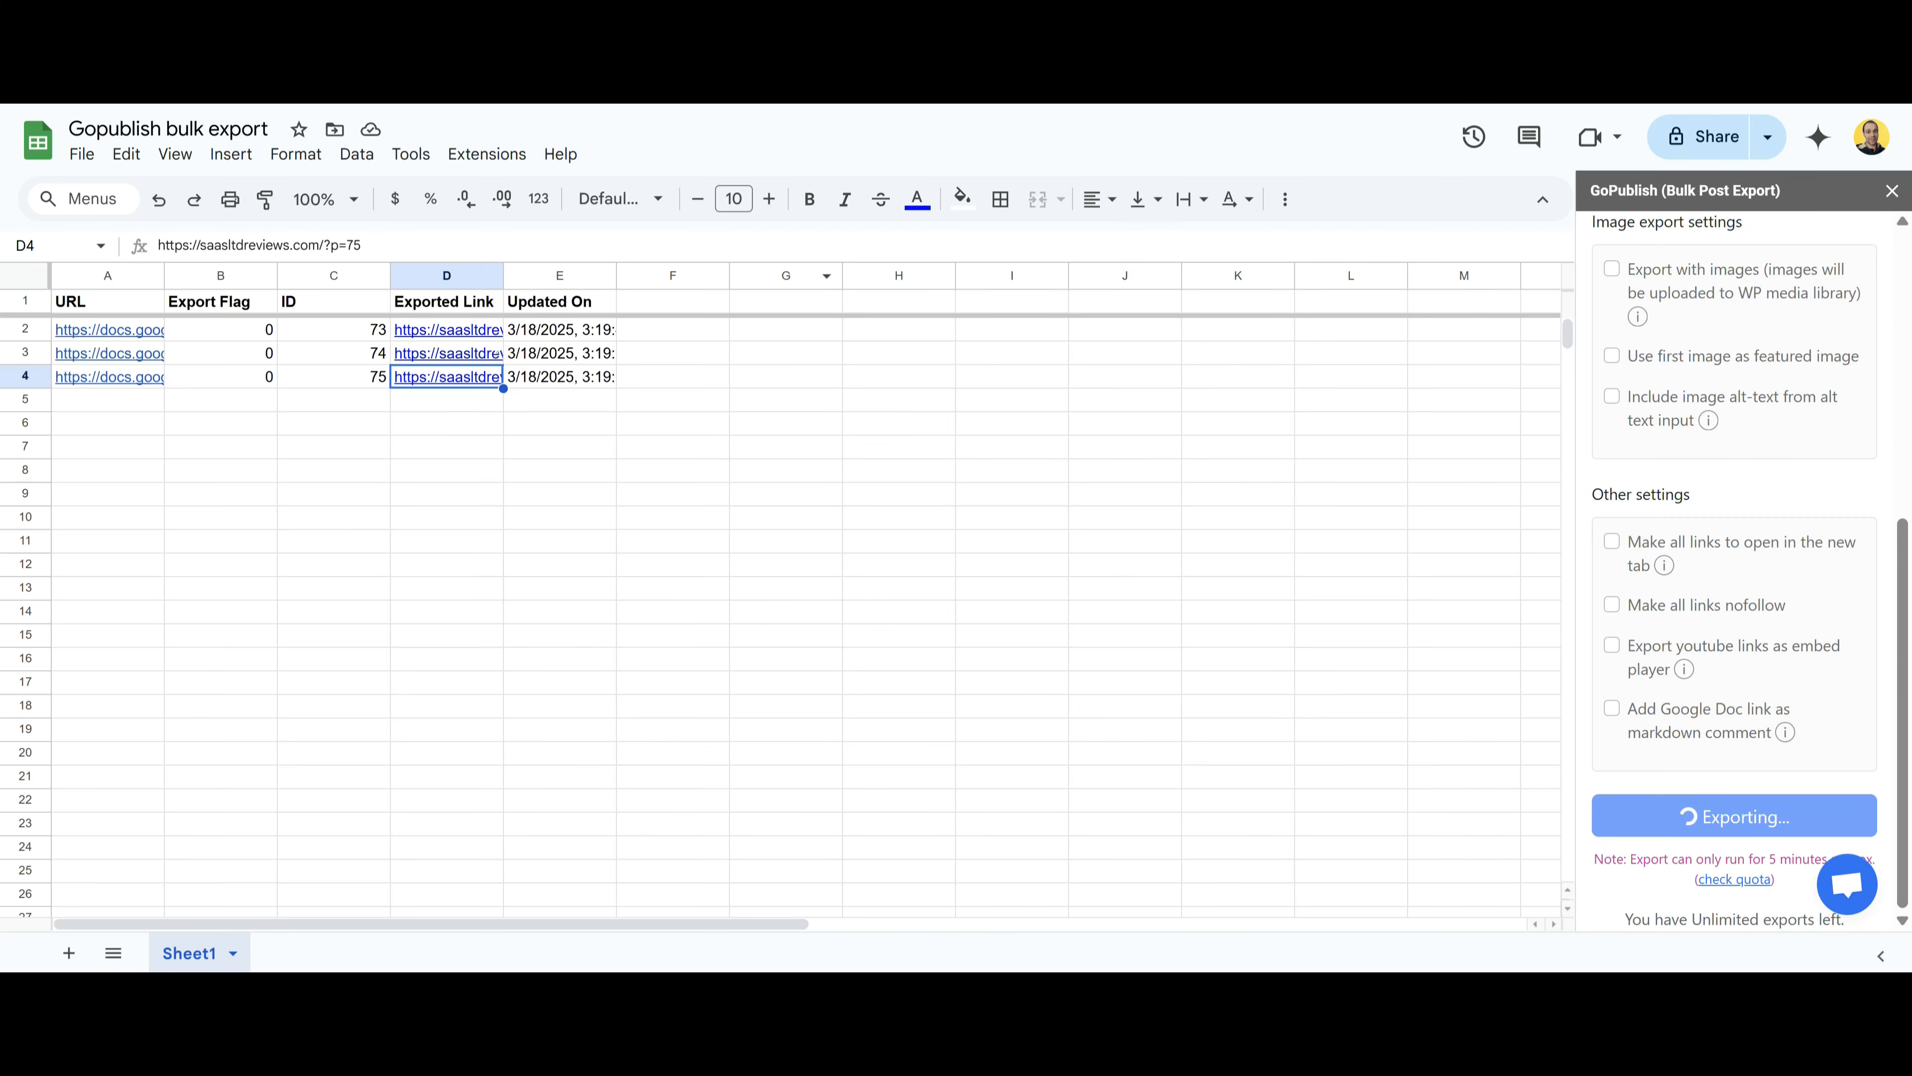
- Open the exported post linked in row 2, look through the whole page, and close it
click(452, 331)
click(599, 364)
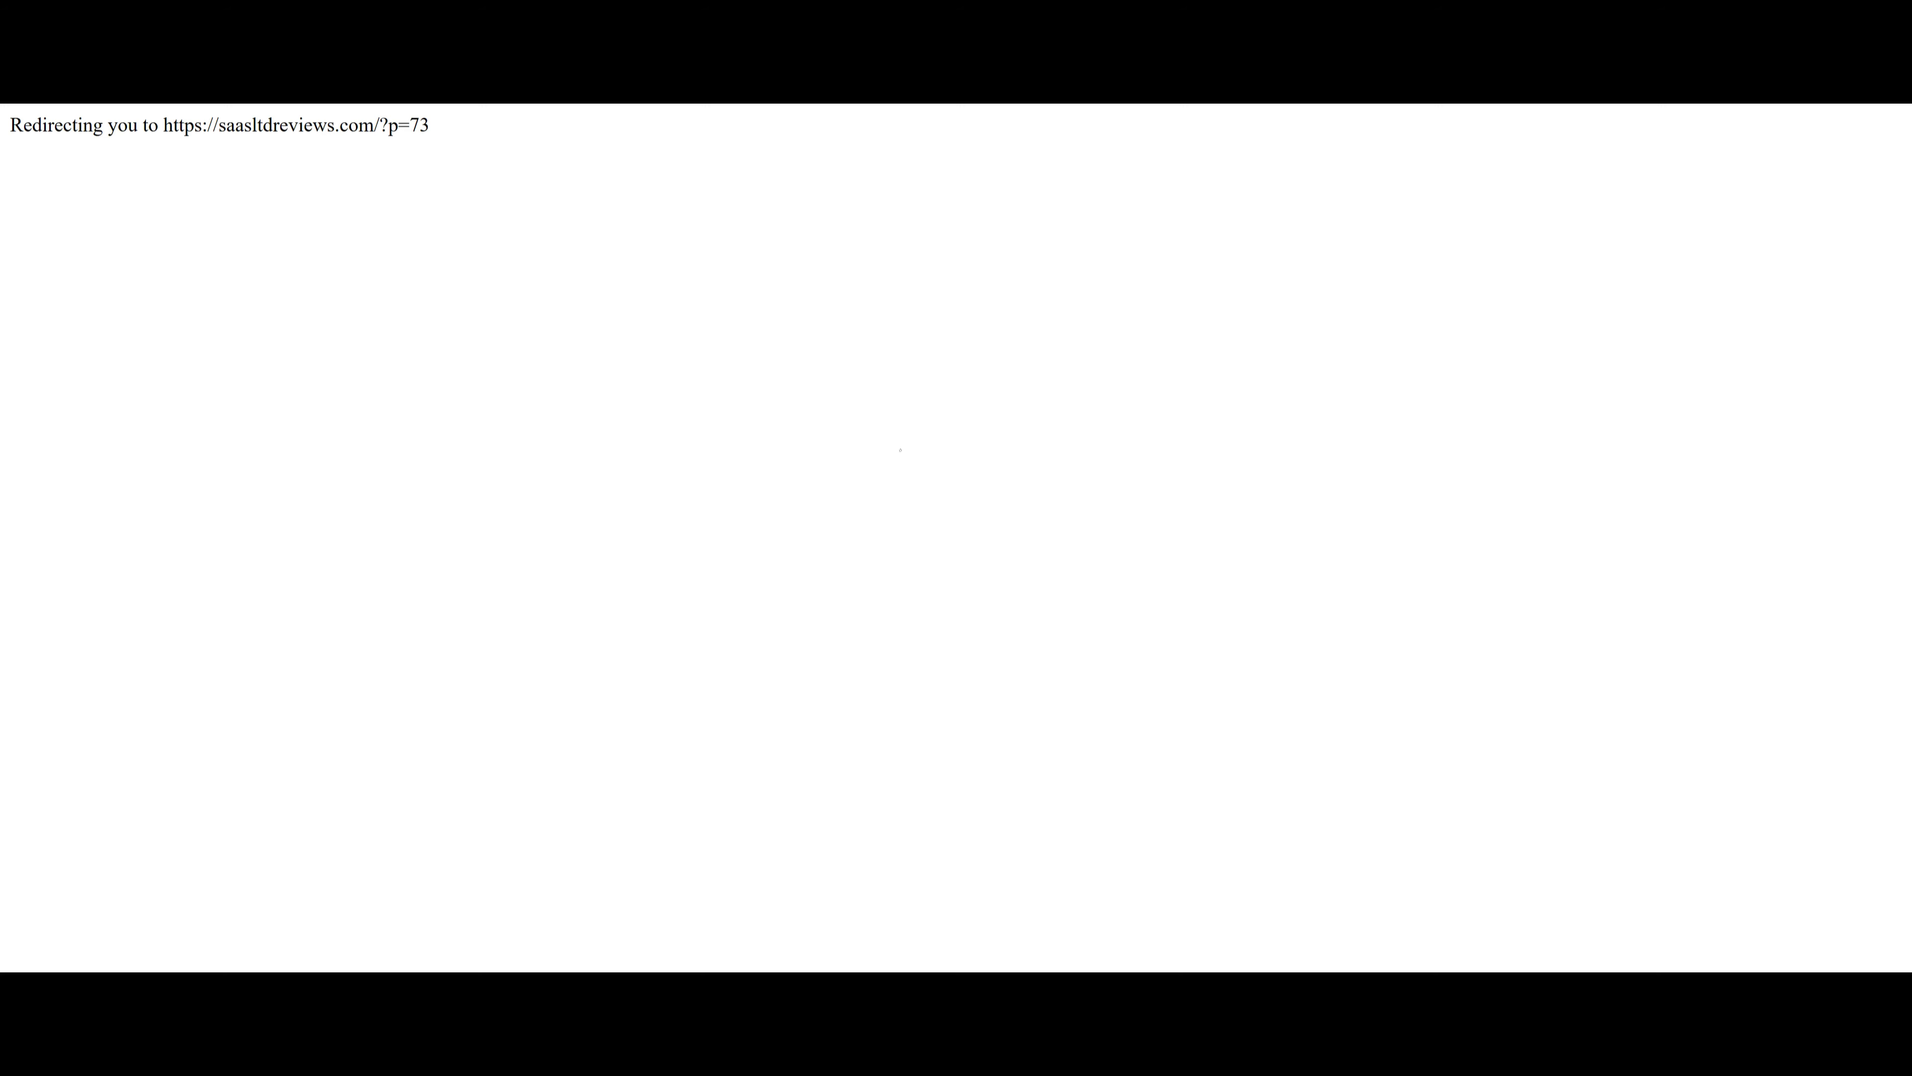
scroll(1093, 456, down, 15)
scroll(1094, 456, down, 20)
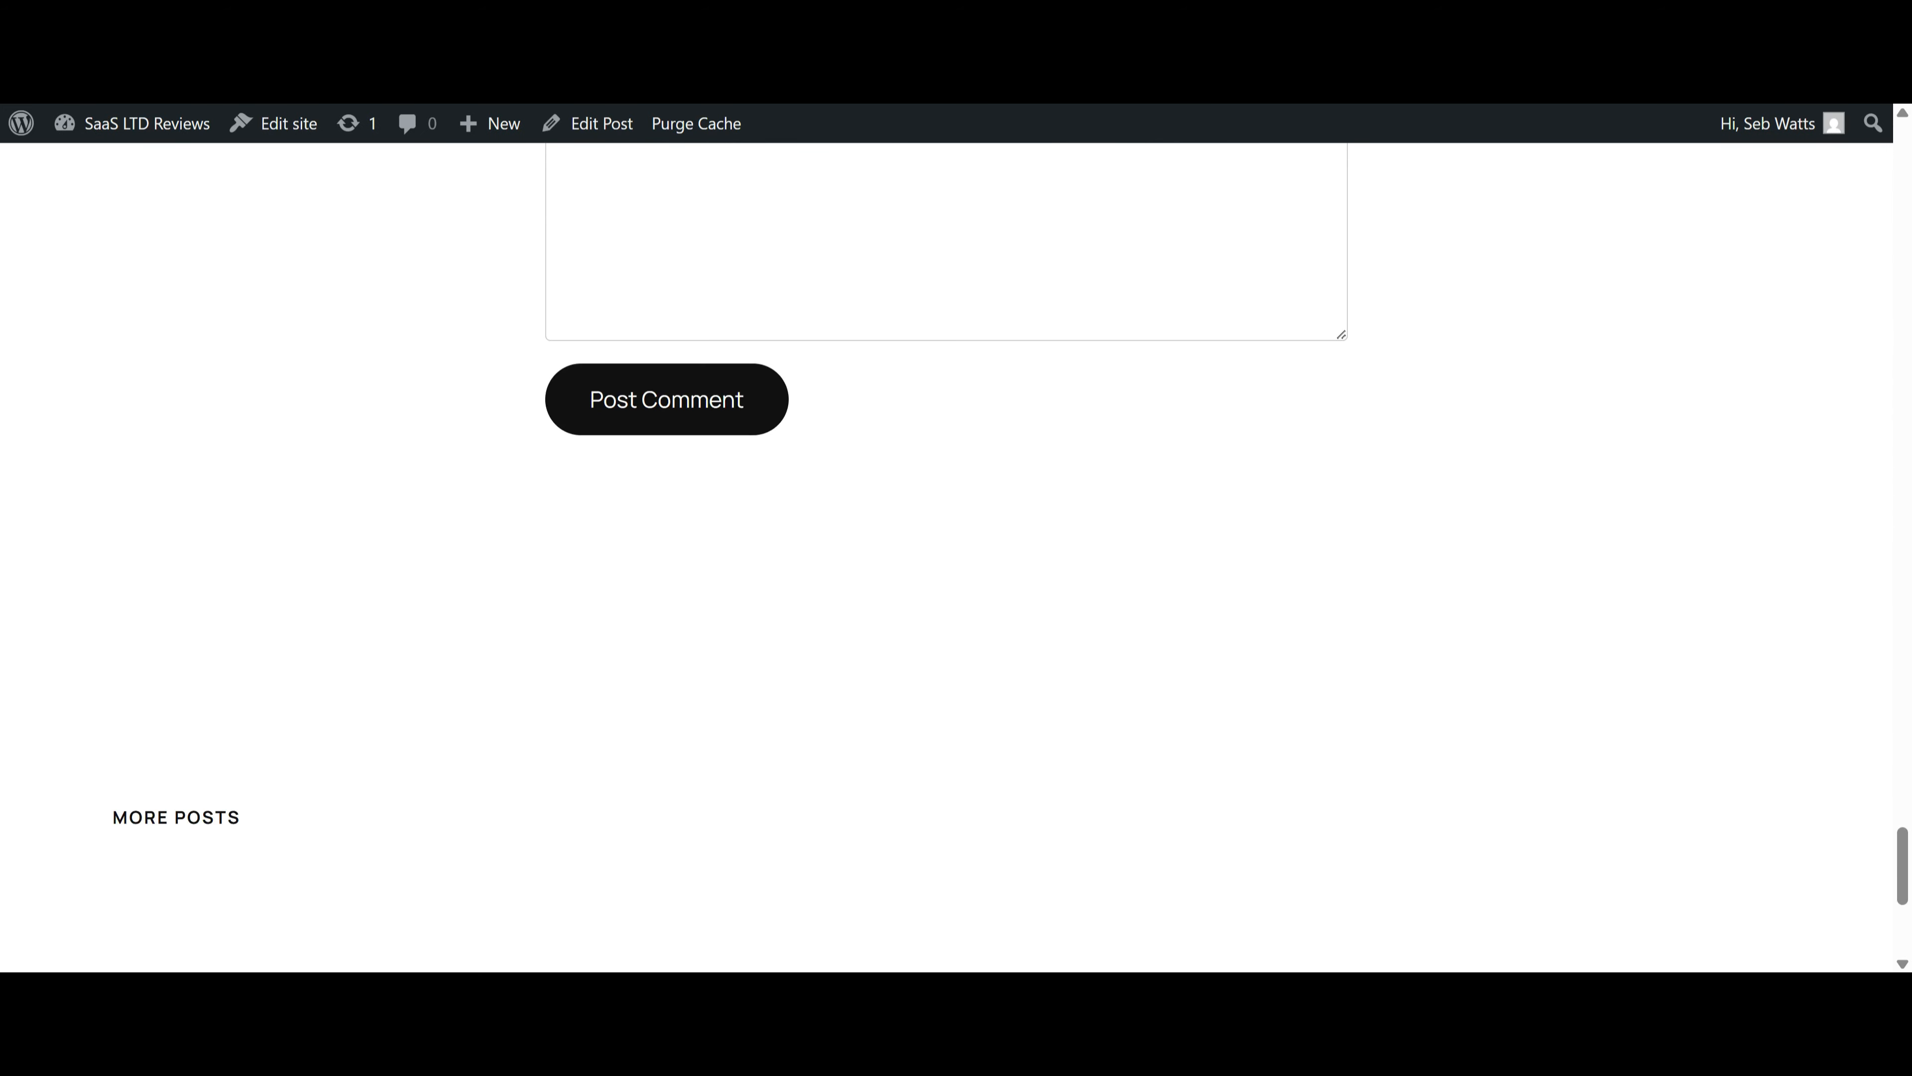
key(ctrl+w)
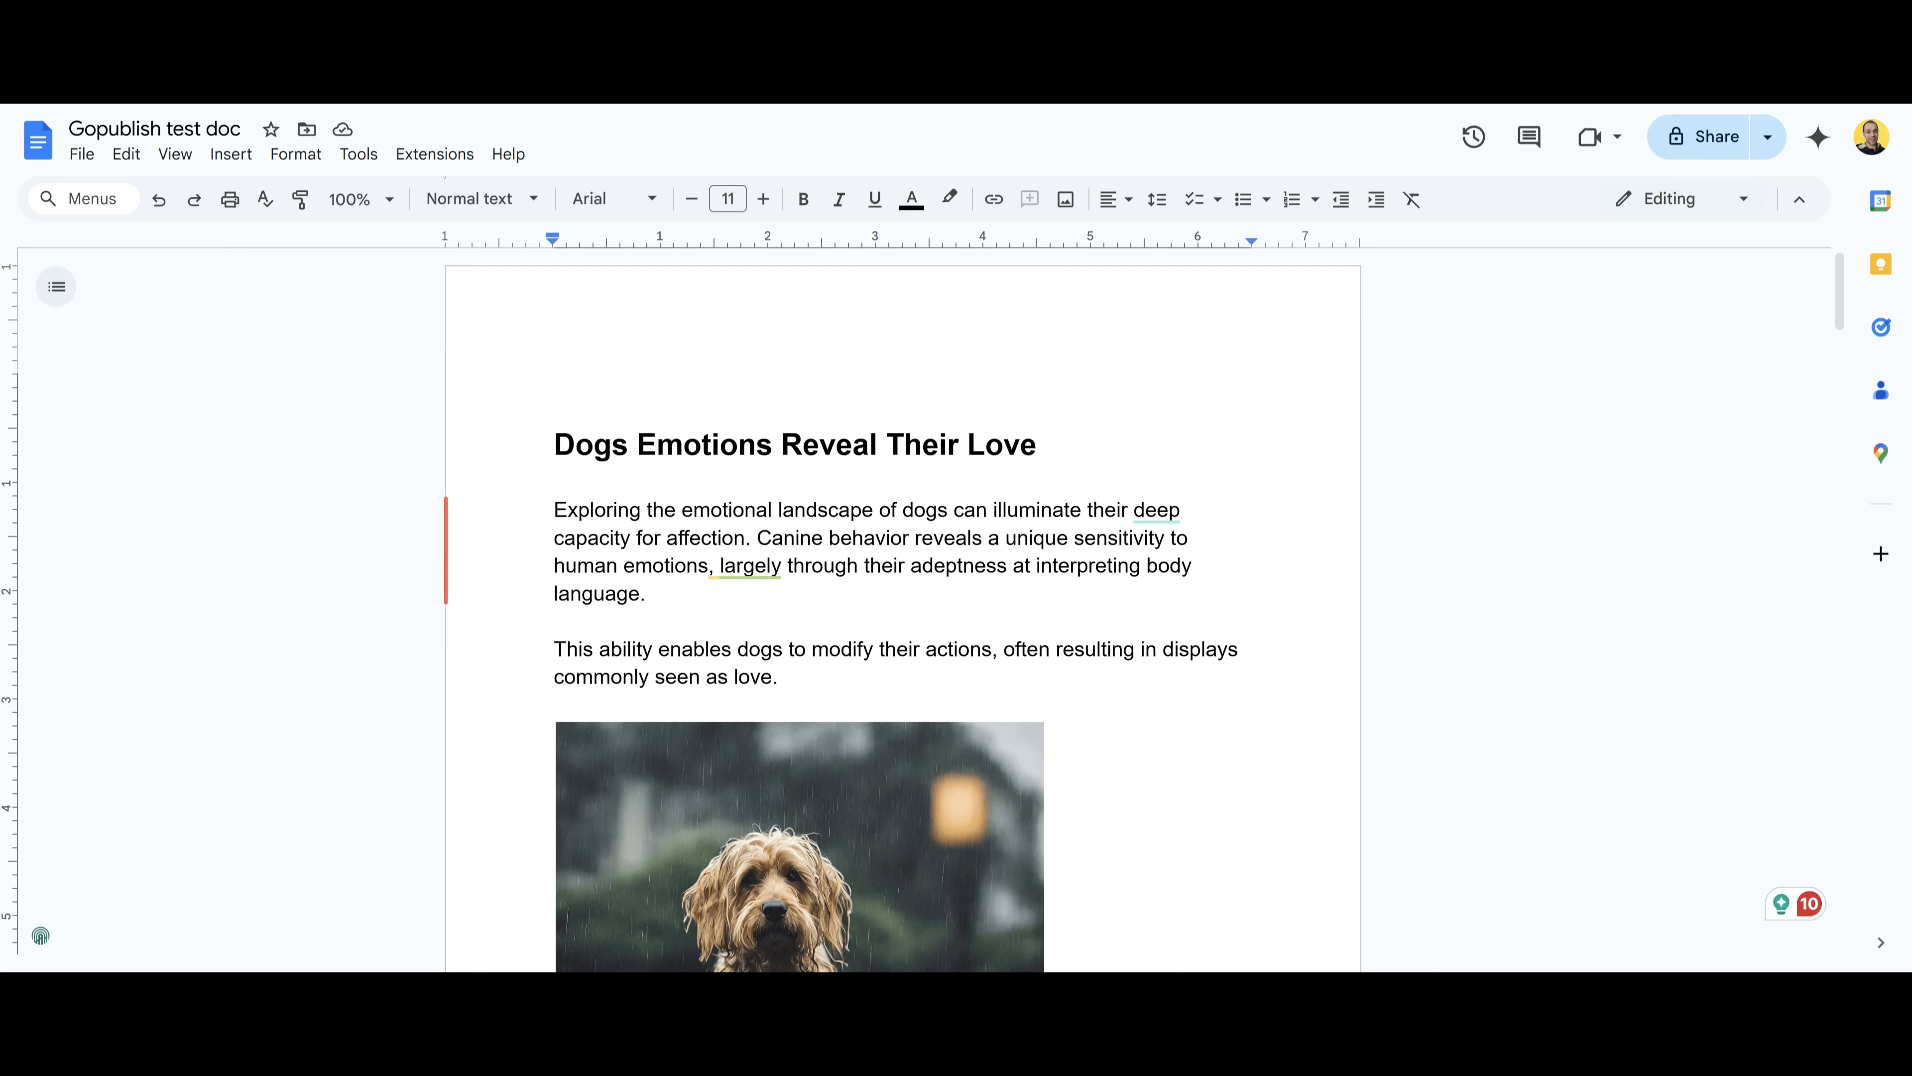
- Switch to the Gopublish test doc and create a new team in GoPublish's team management
click(435, 154)
mouse_move(678, 284)
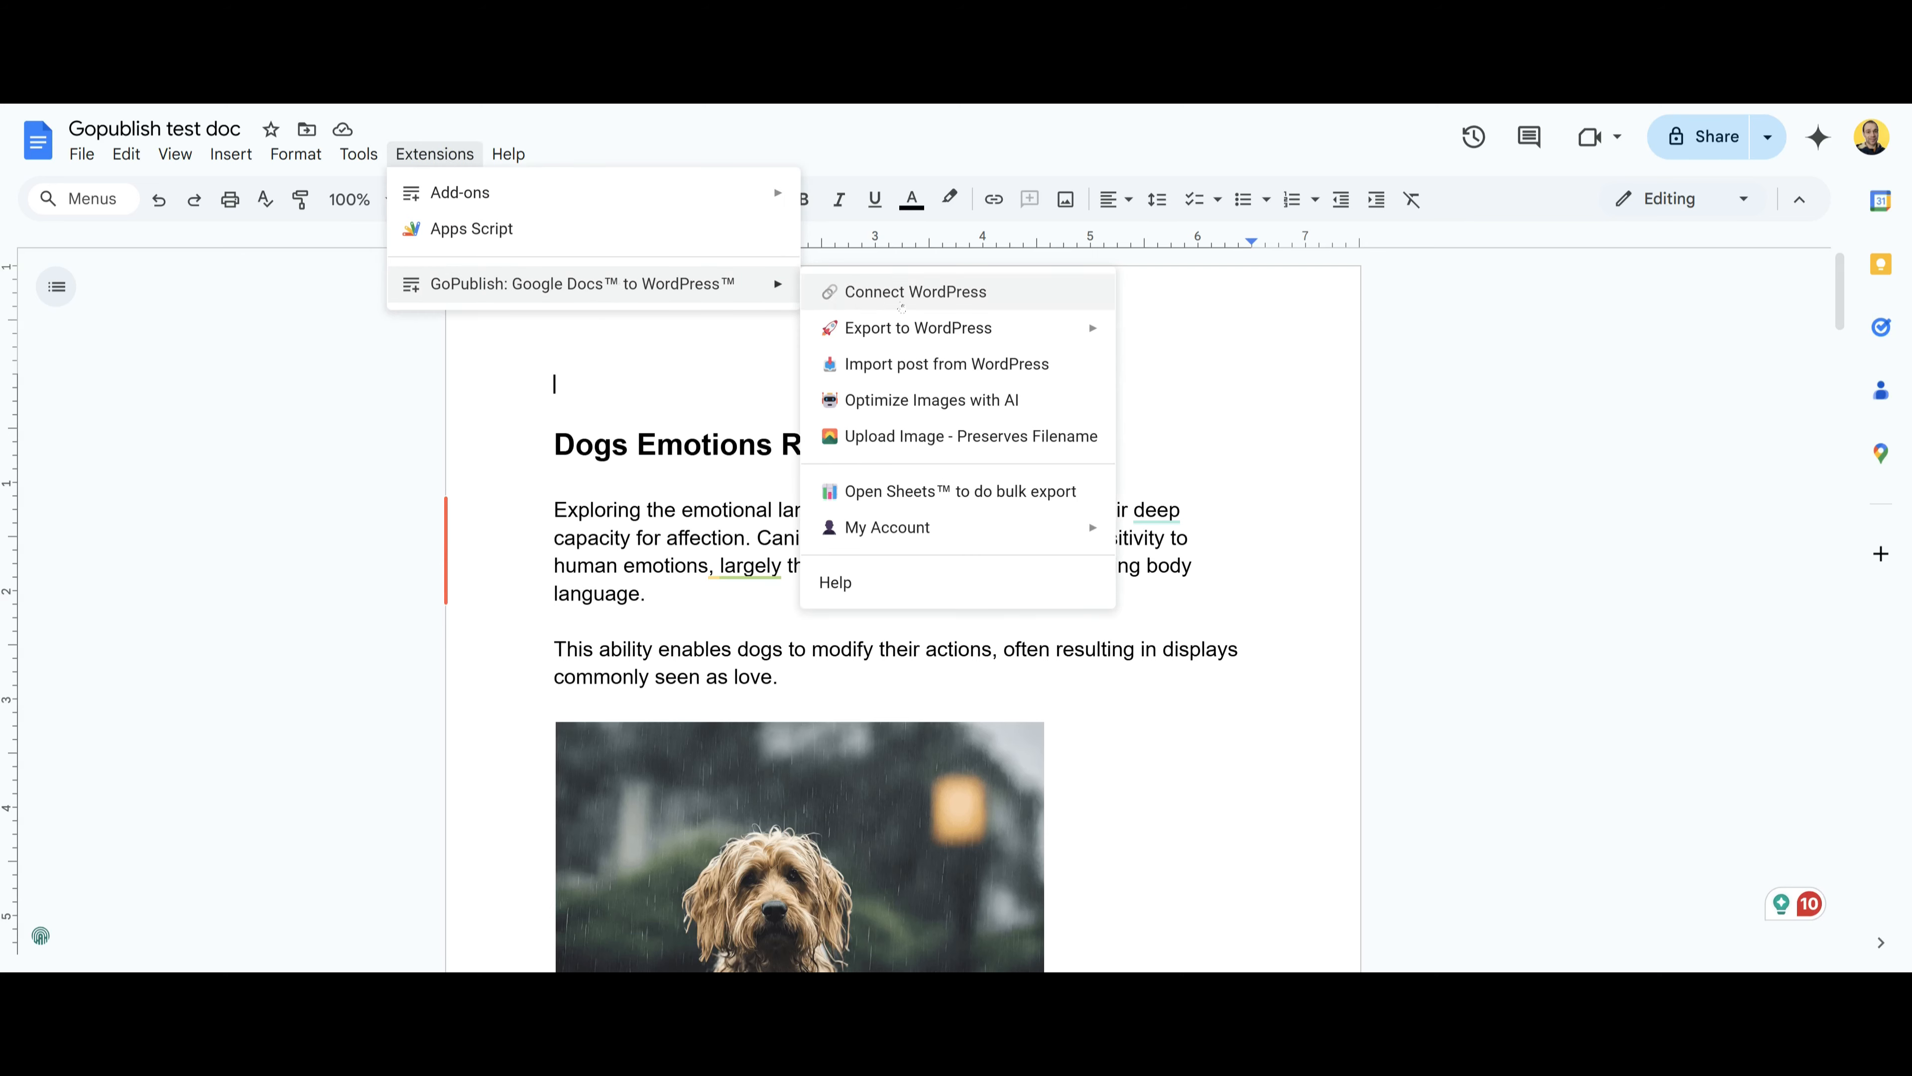
mouse_move(985, 526)
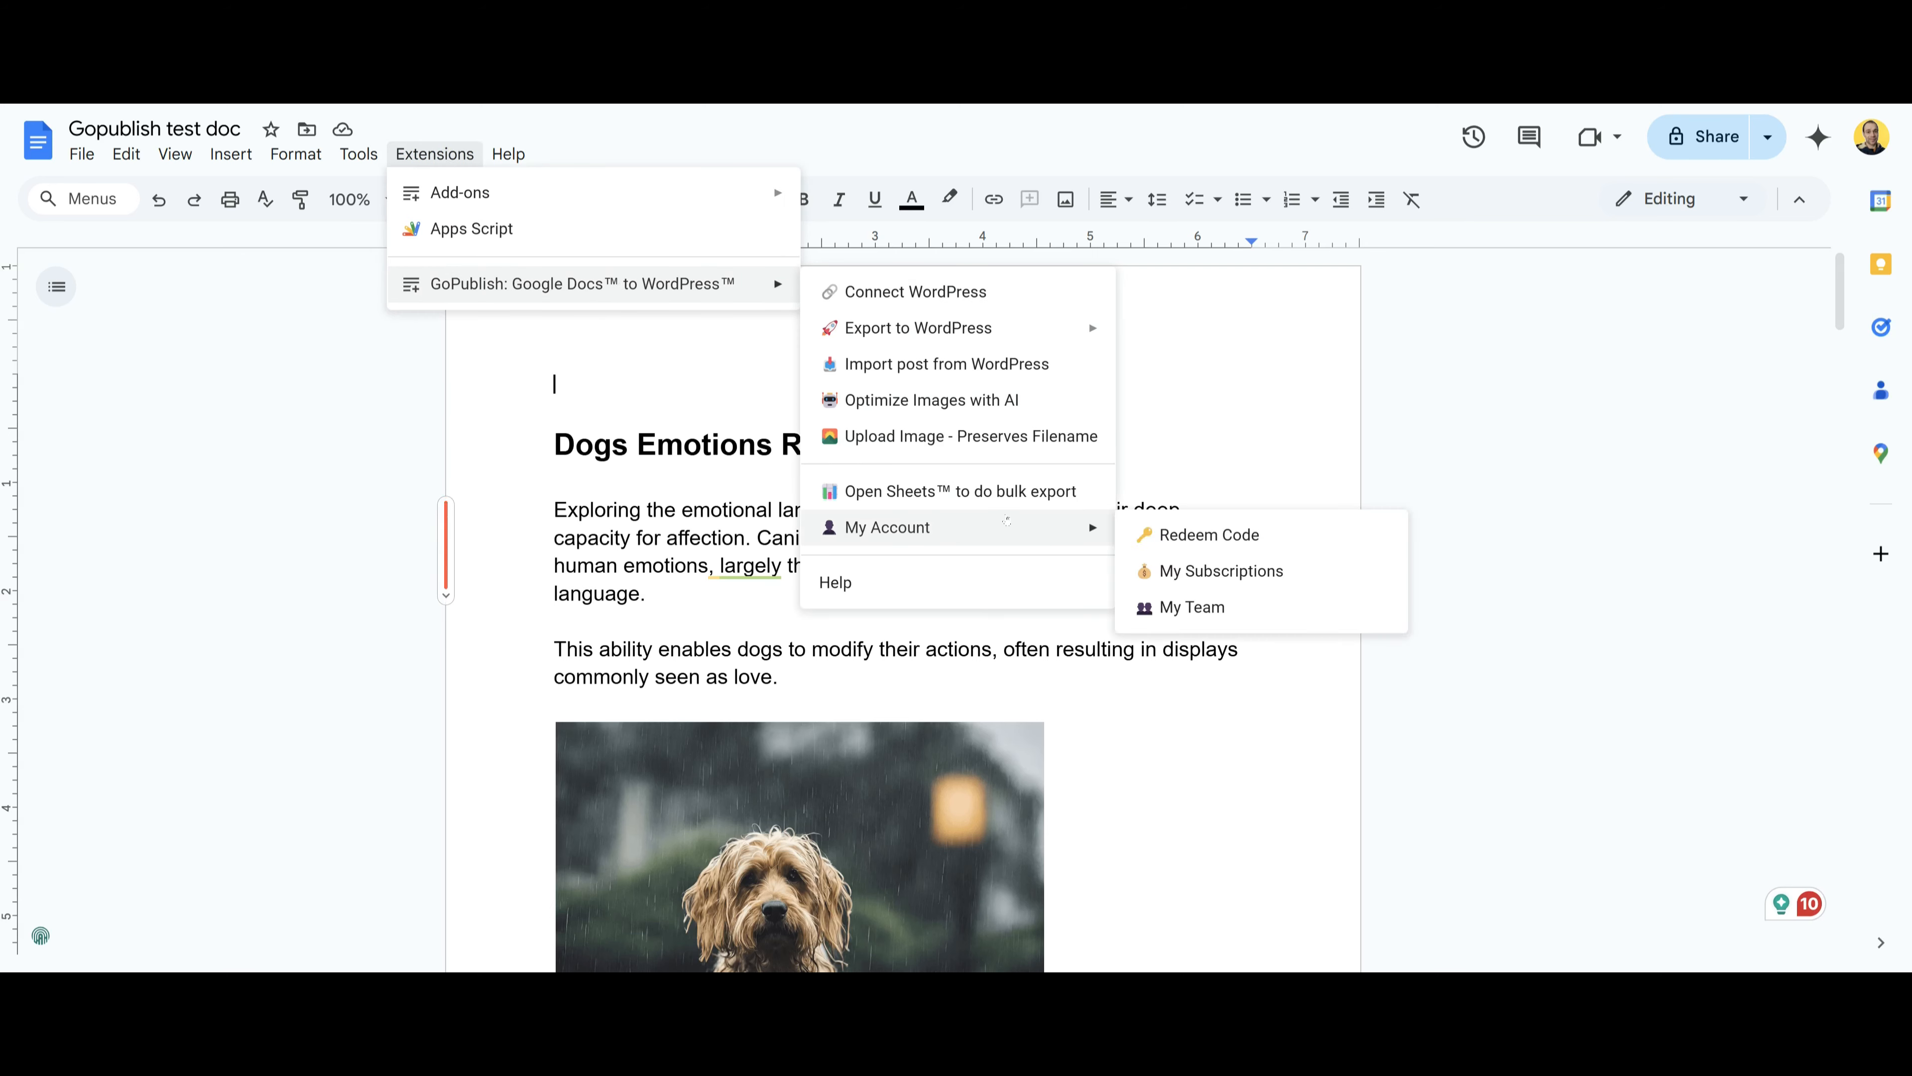
click(1190, 607)
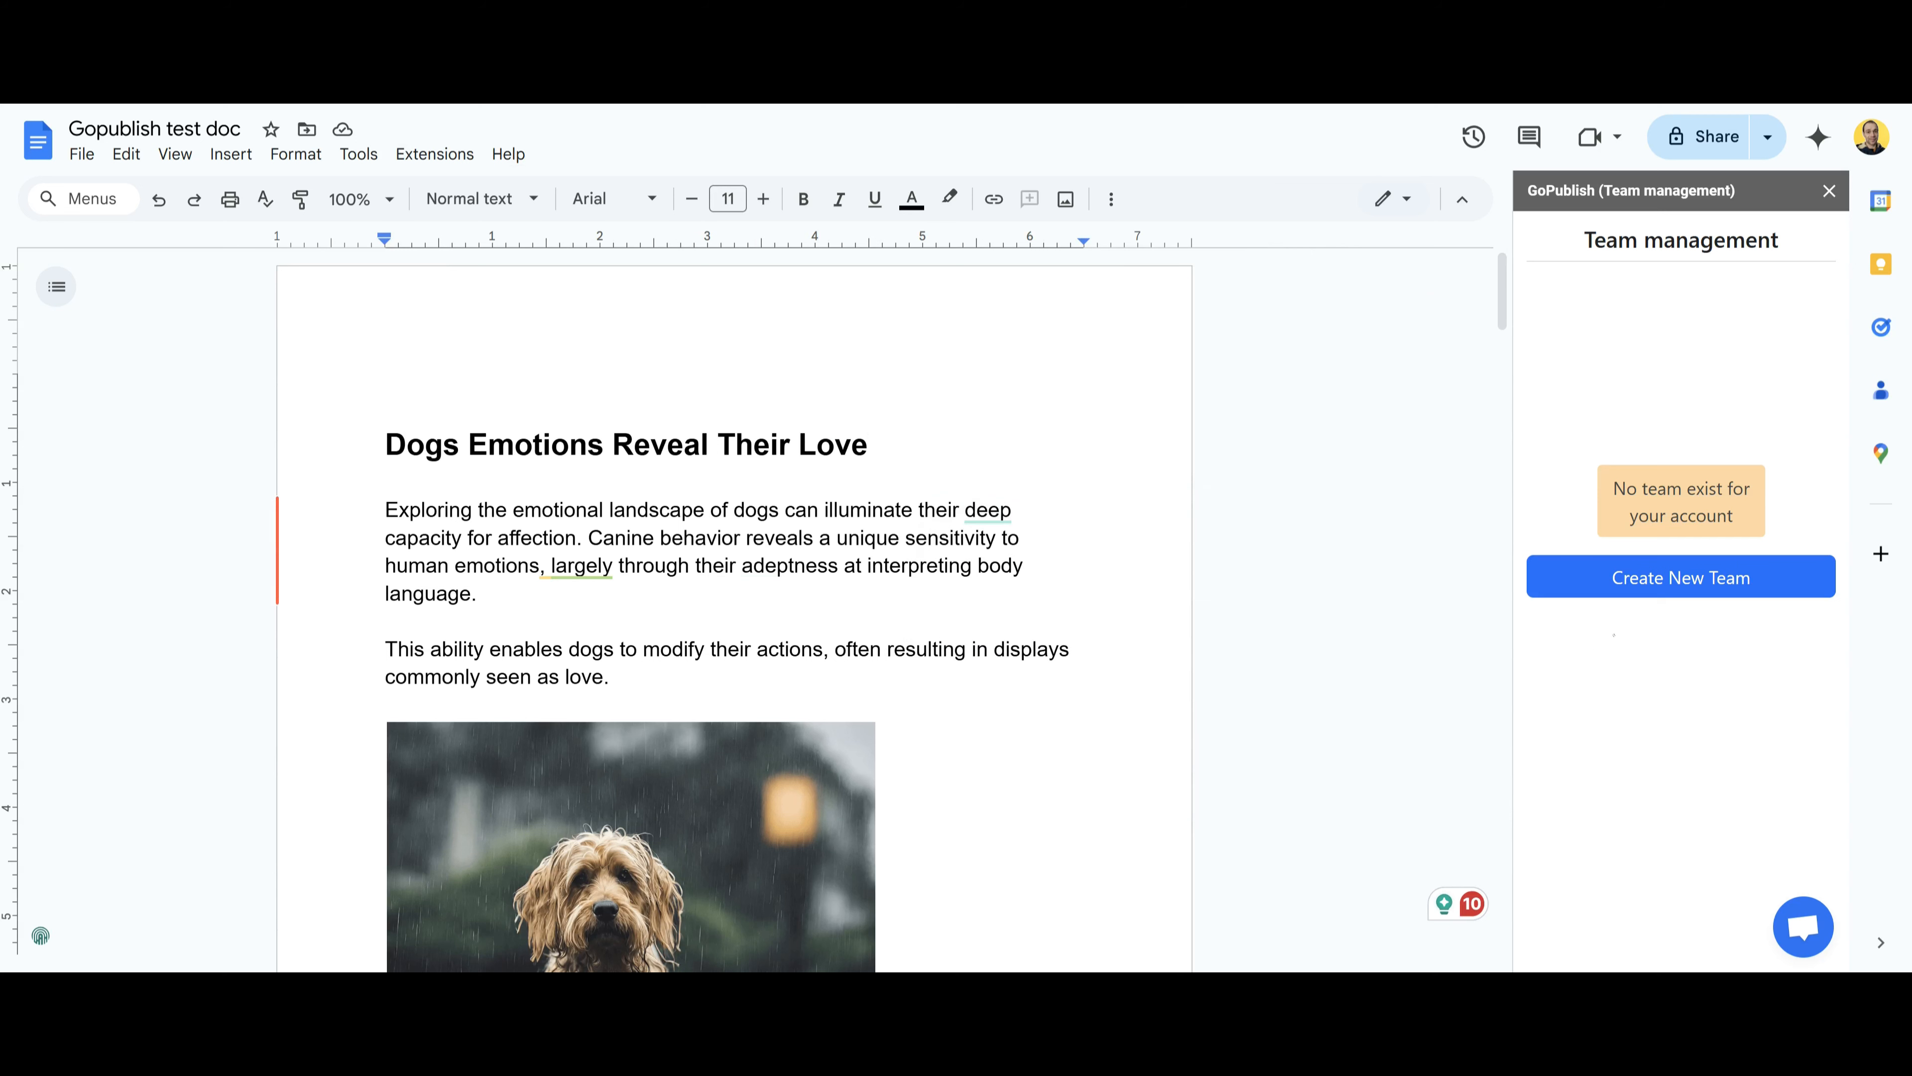
click(1696, 583)
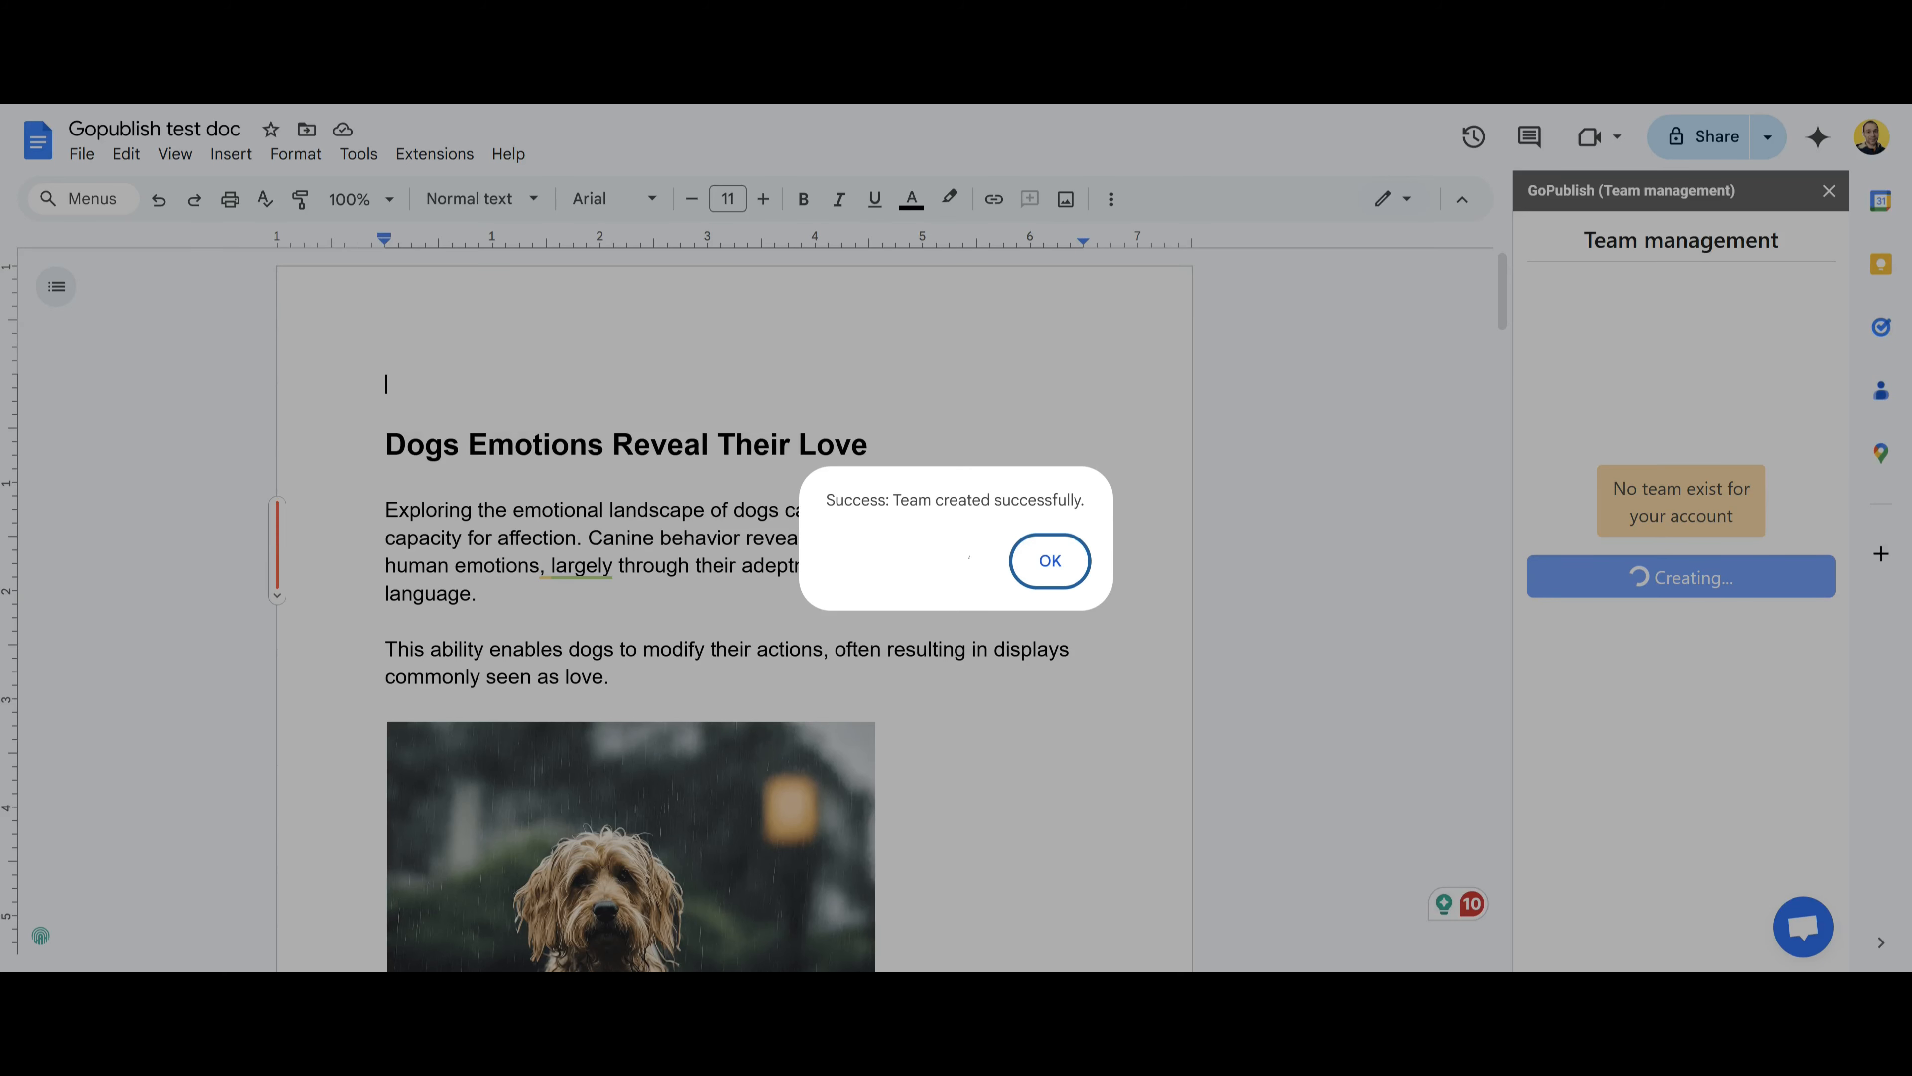
click(1050, 560)
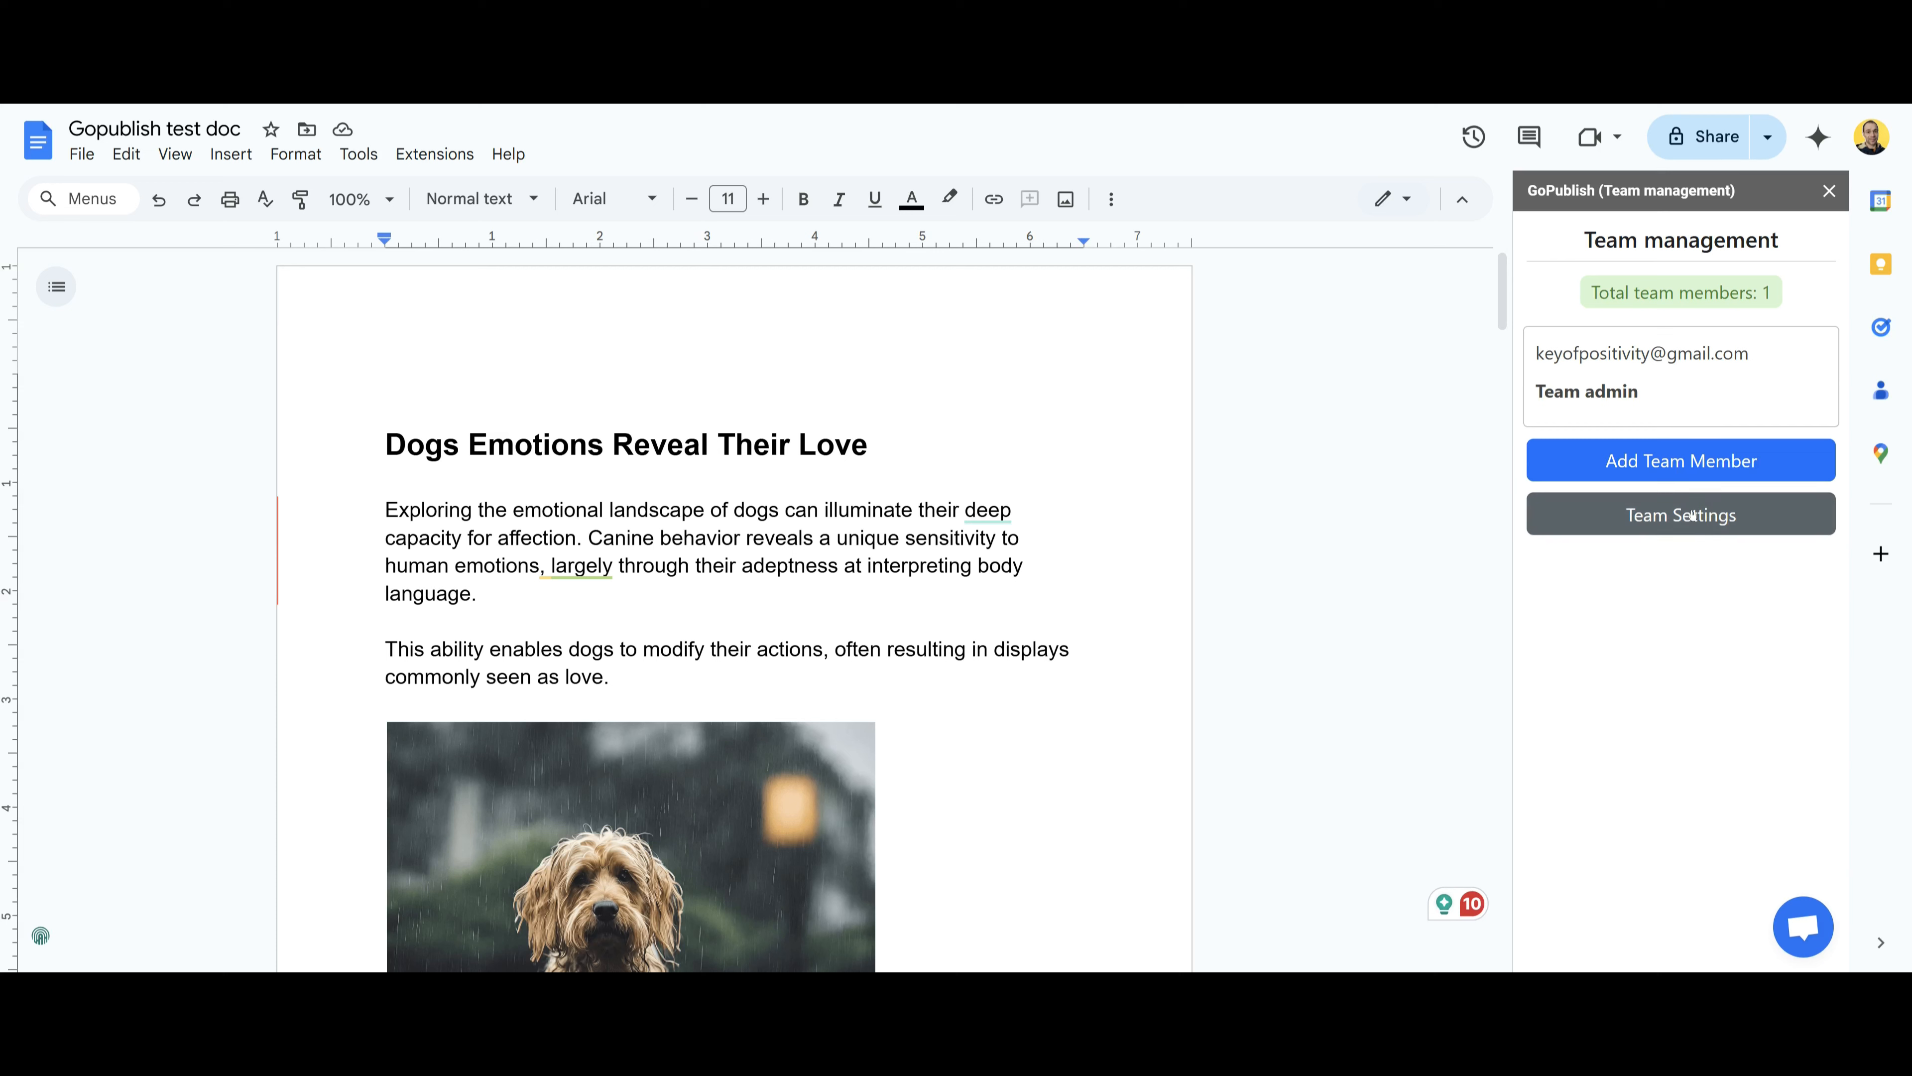
- Add a team member using their e-mail address and read the GoPublish invitation in Gmail
click(1702, 461)
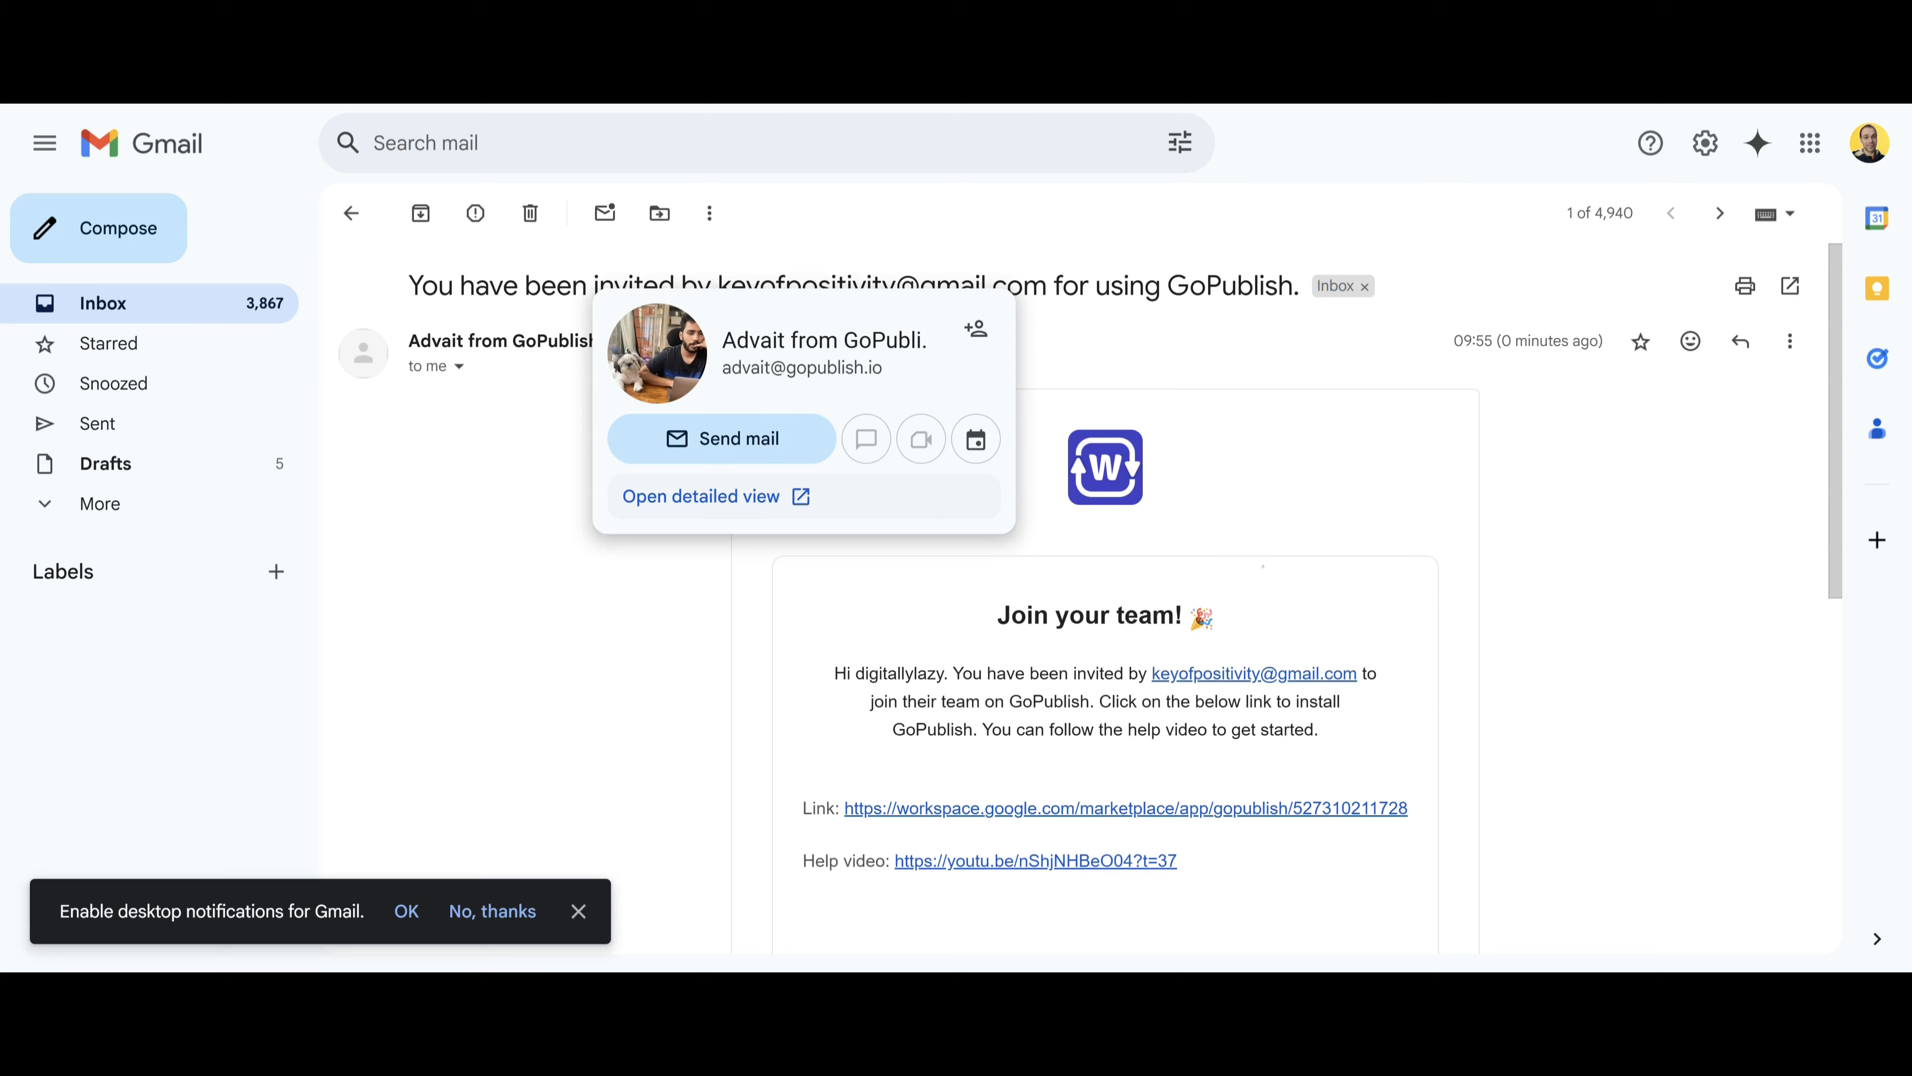
scroll(1305, 564, down, 4)
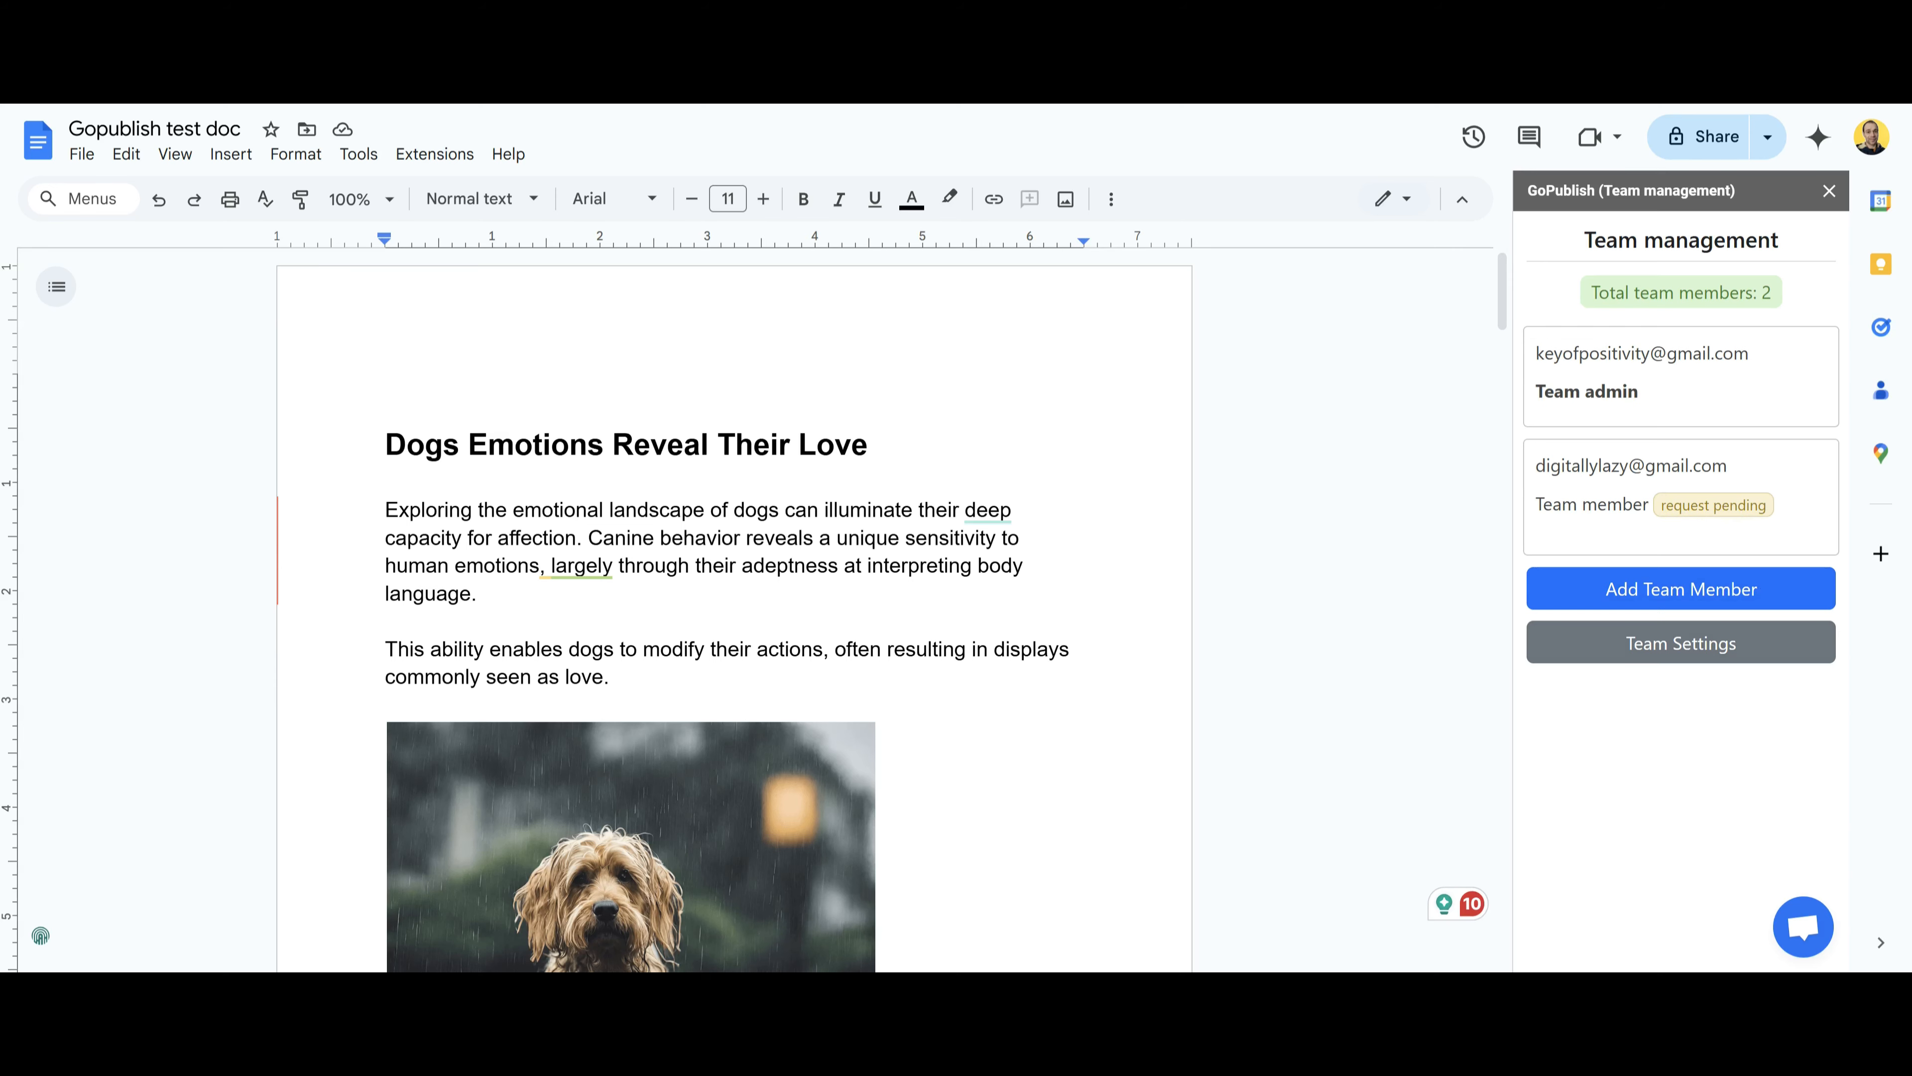
- Allow team members to connect new domains in the GoPublish team settings and save the settings
click(1681, 643)
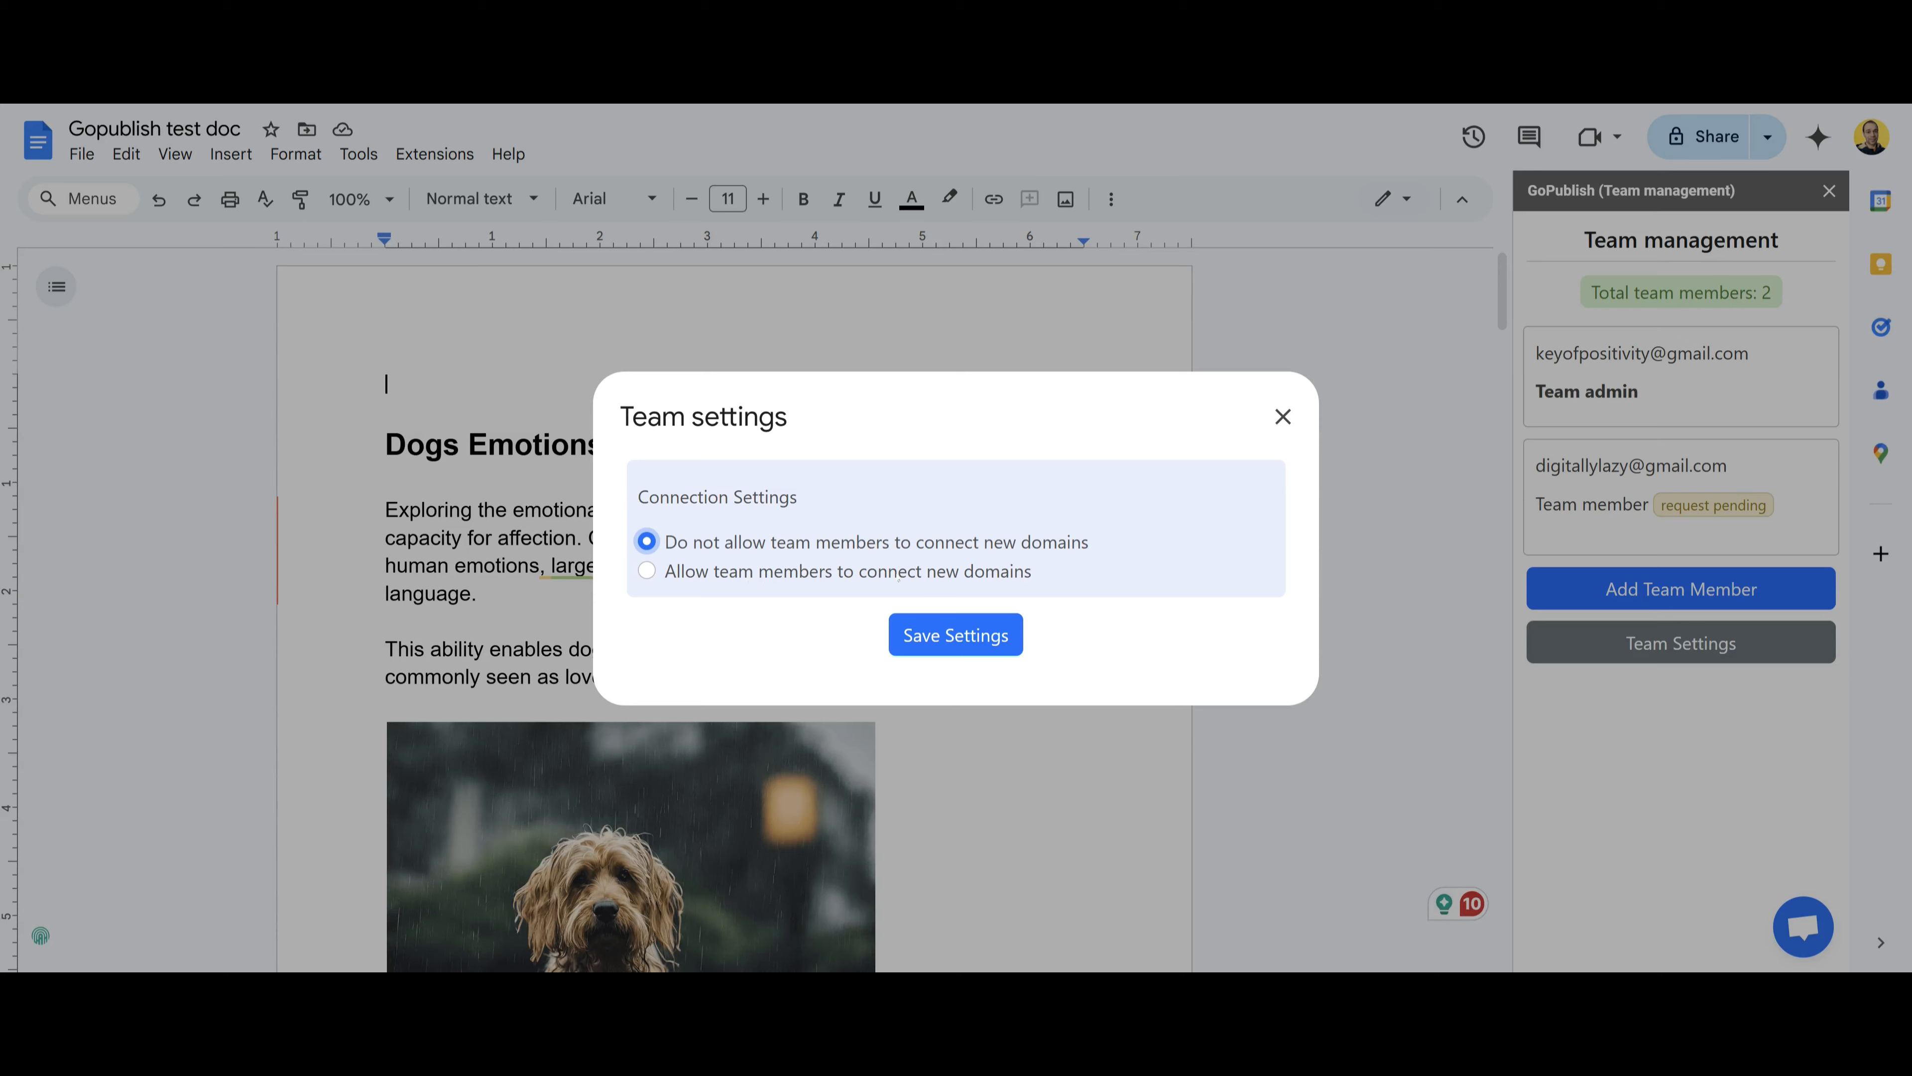
click(647, 570)
click(979, 636)
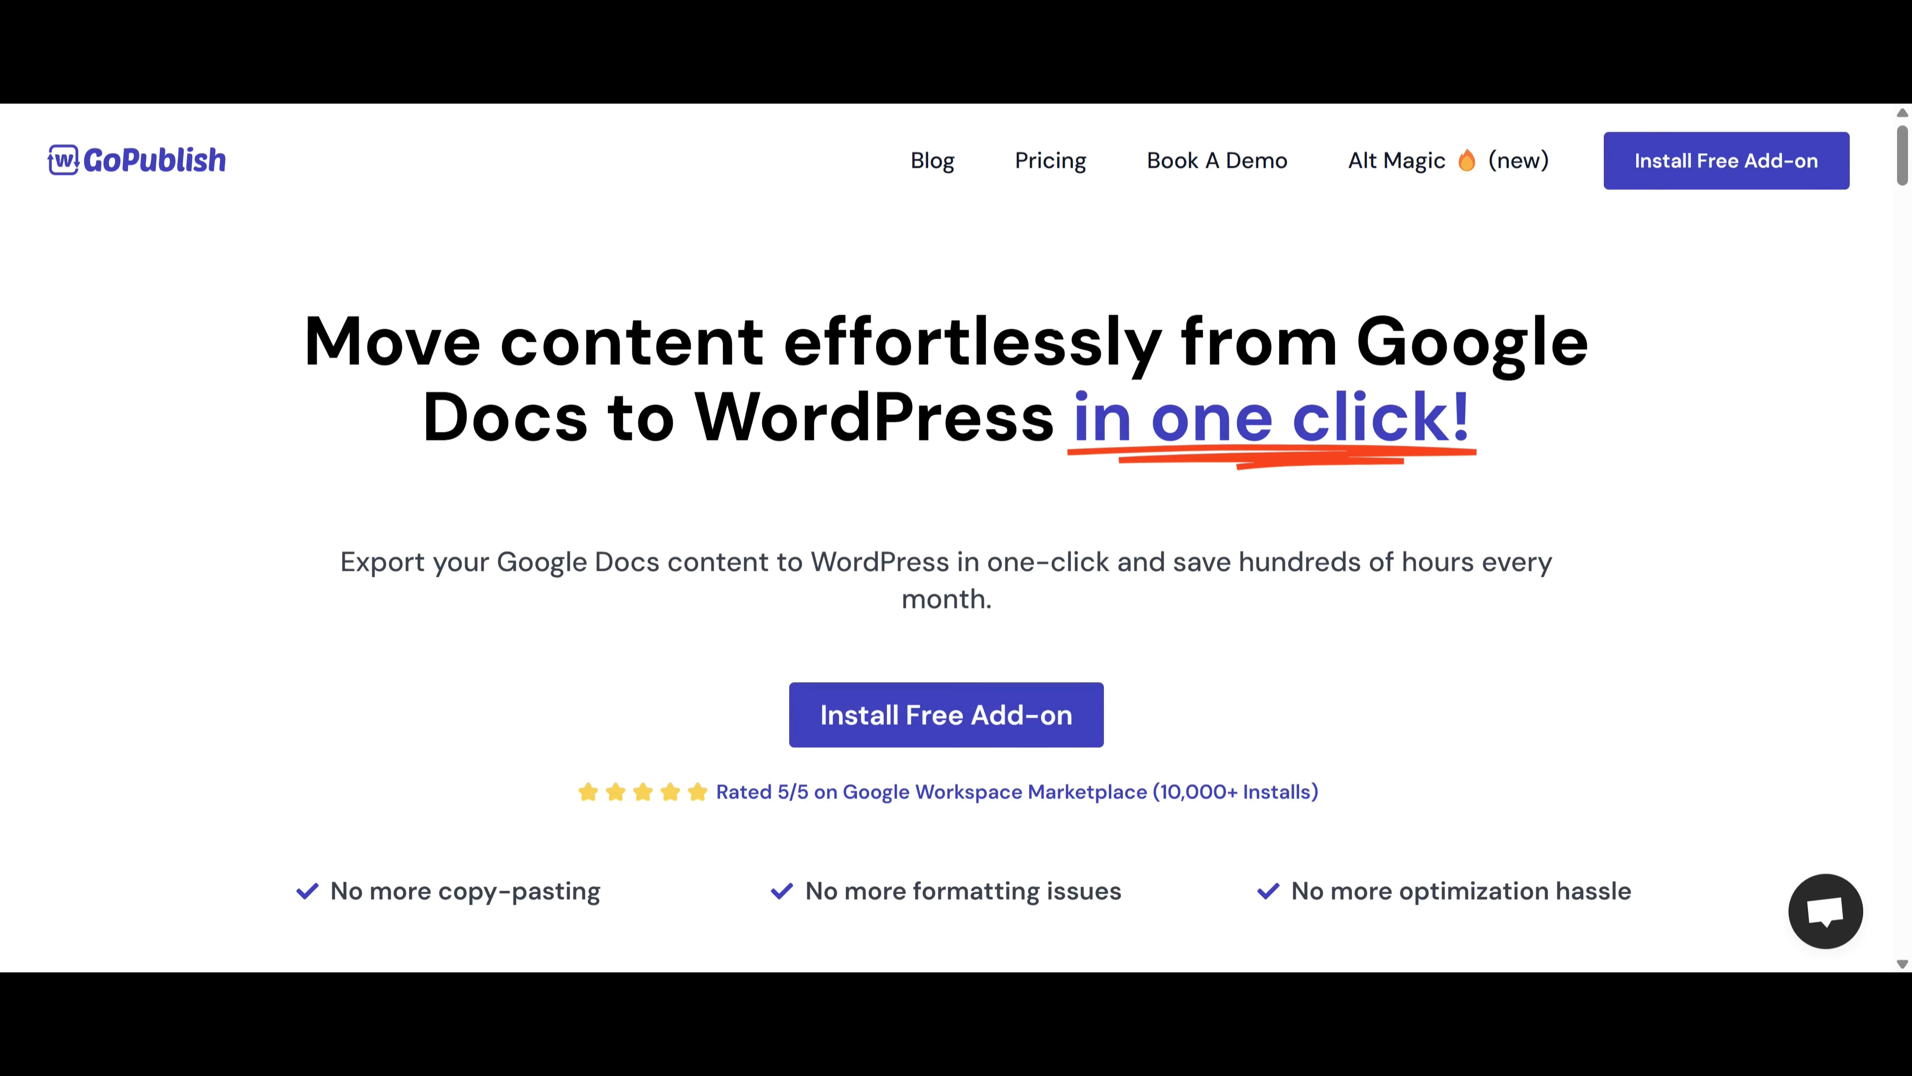
- Browse the GoPublish blog articles and compare the yearly plans on its website with the deal tiers on SaaSZilla
click(932, 160)
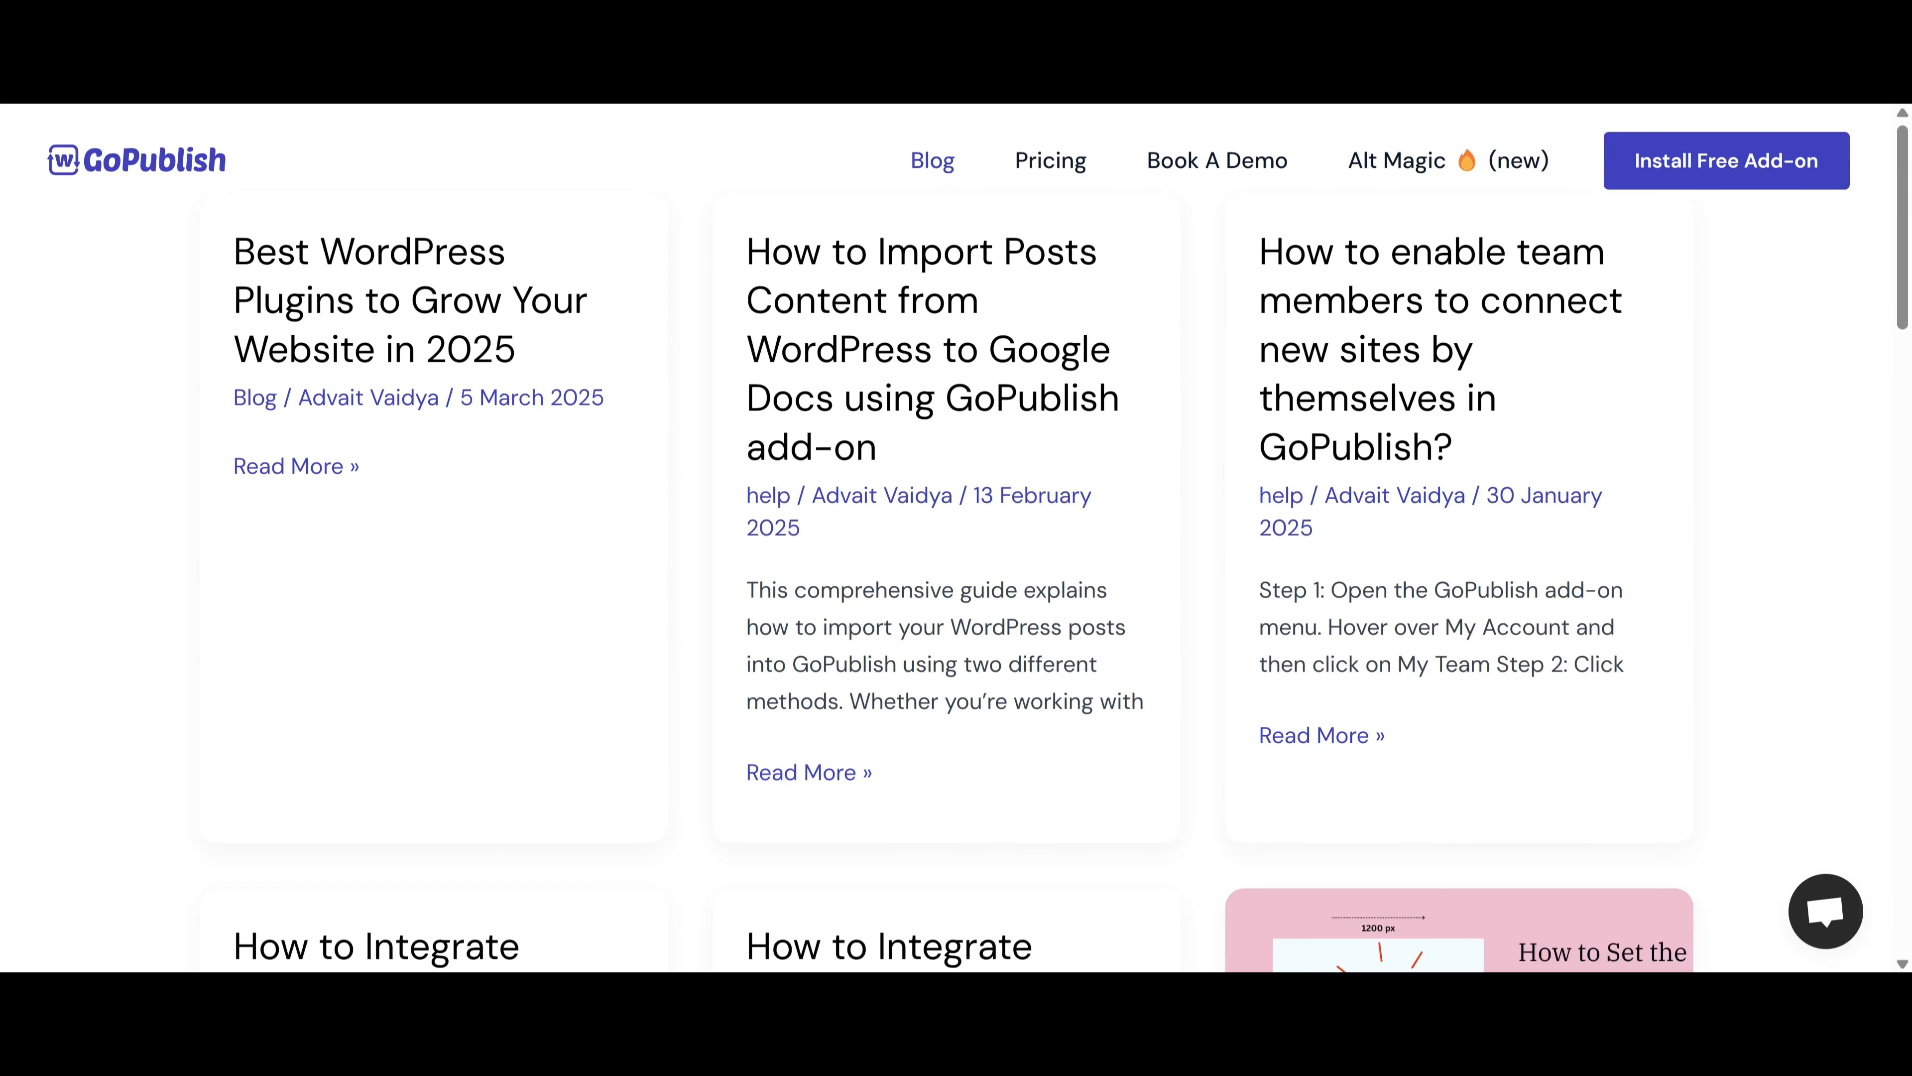
scroll(1216, 553, down, 20)
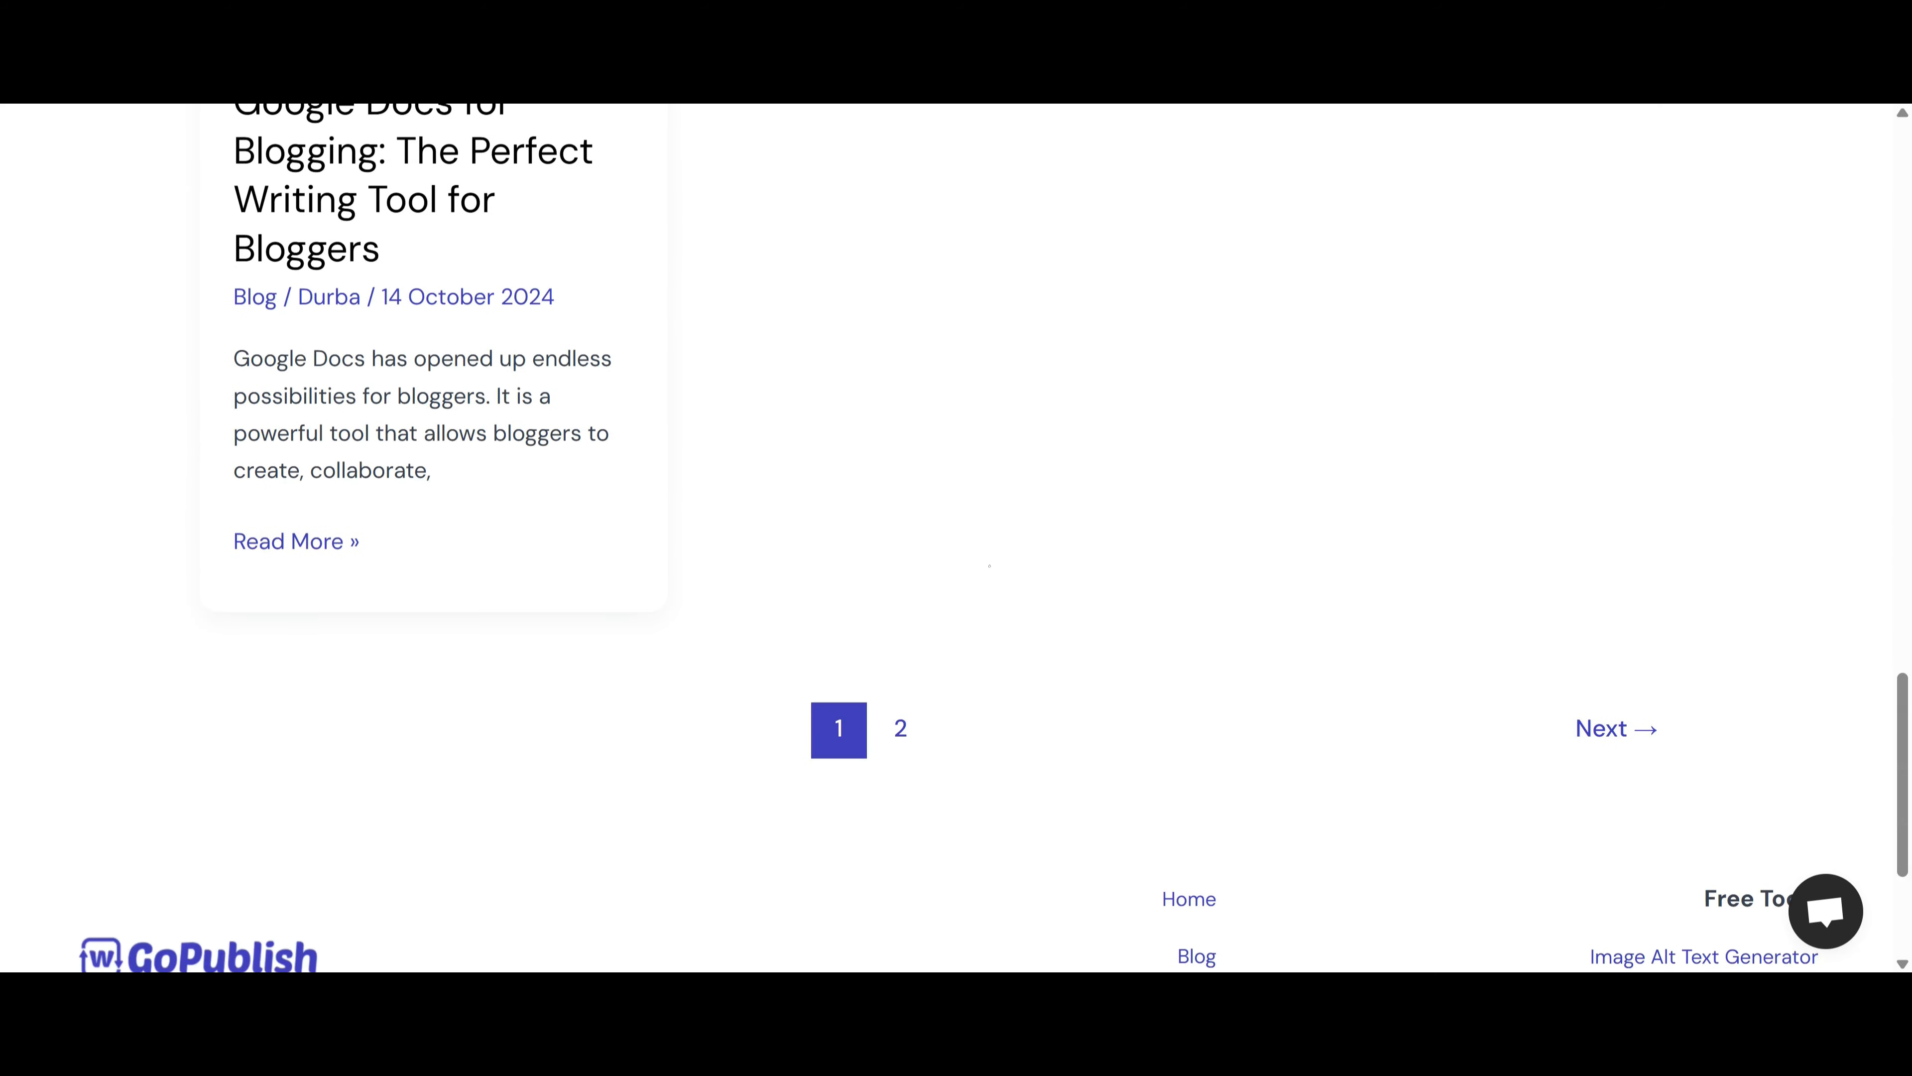
scroll(989, 564, up, 20)
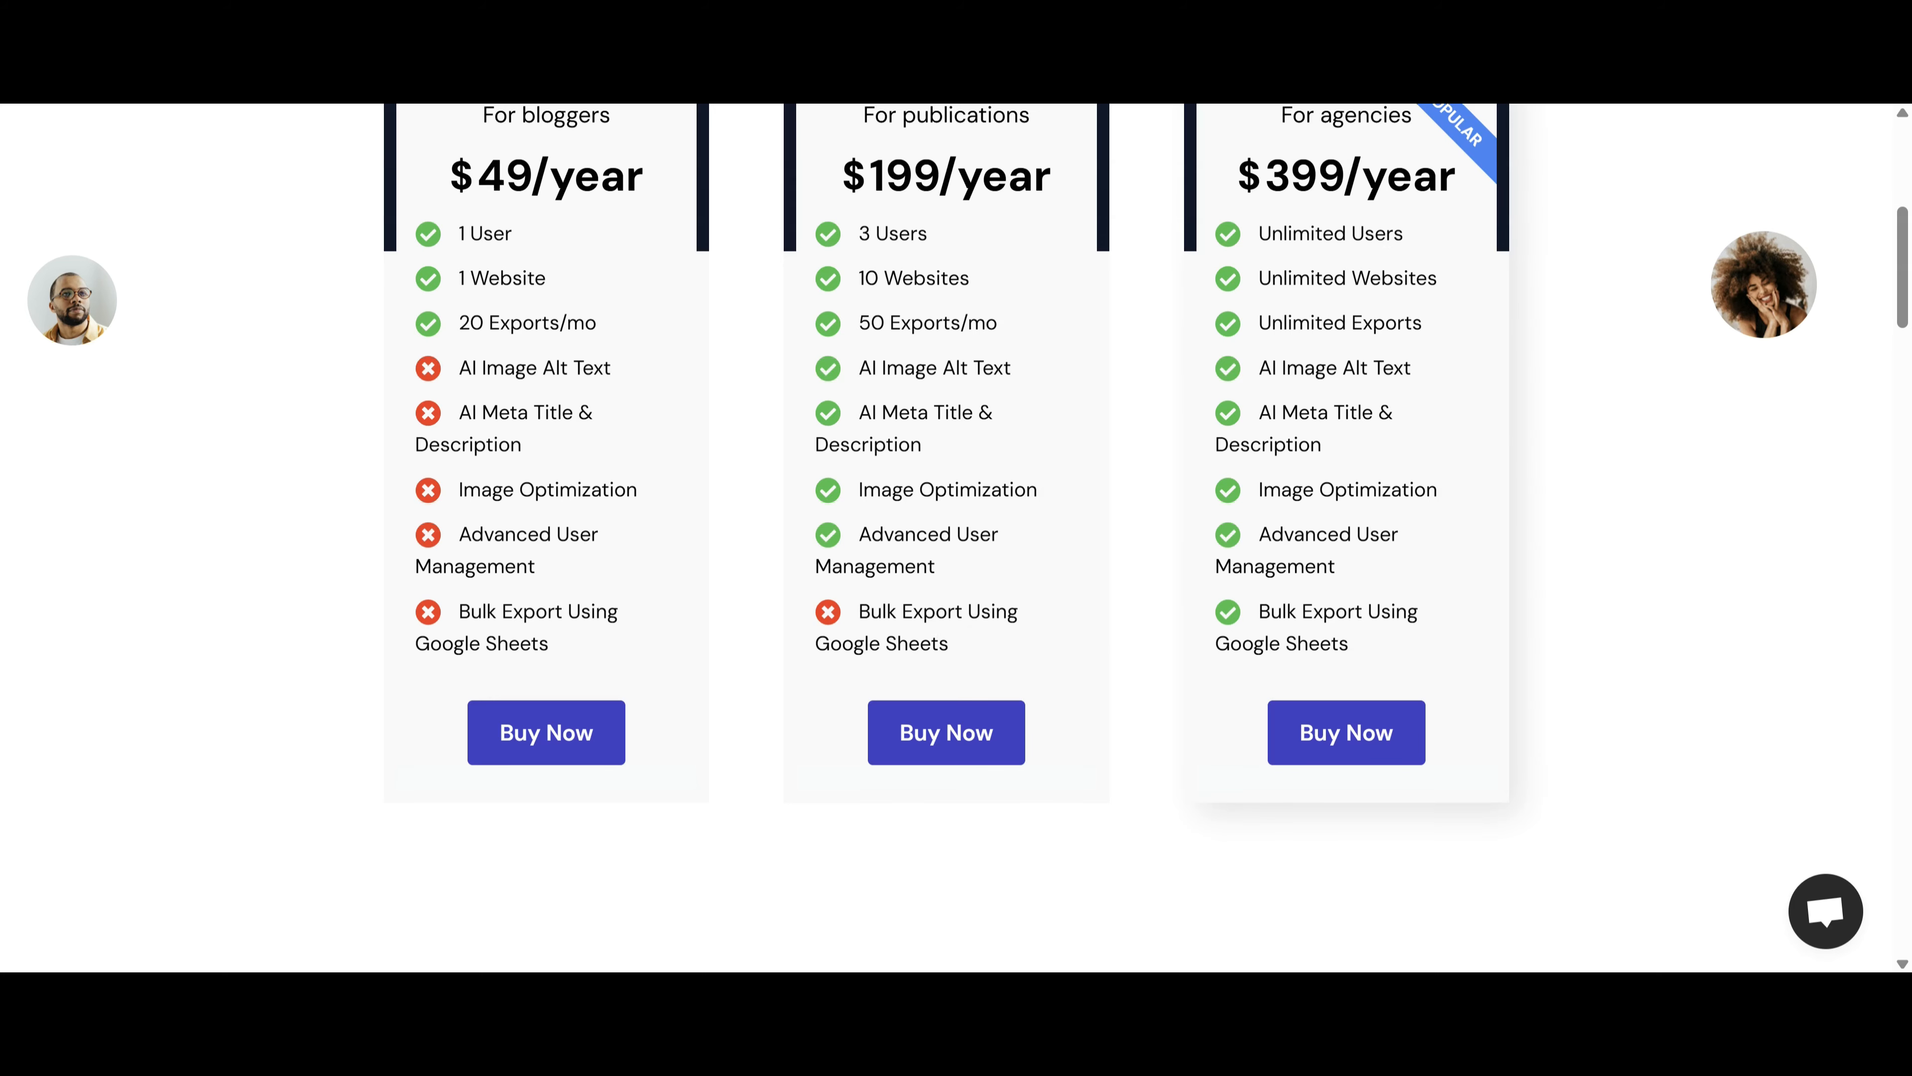
scroll(956, 527, up, 2)
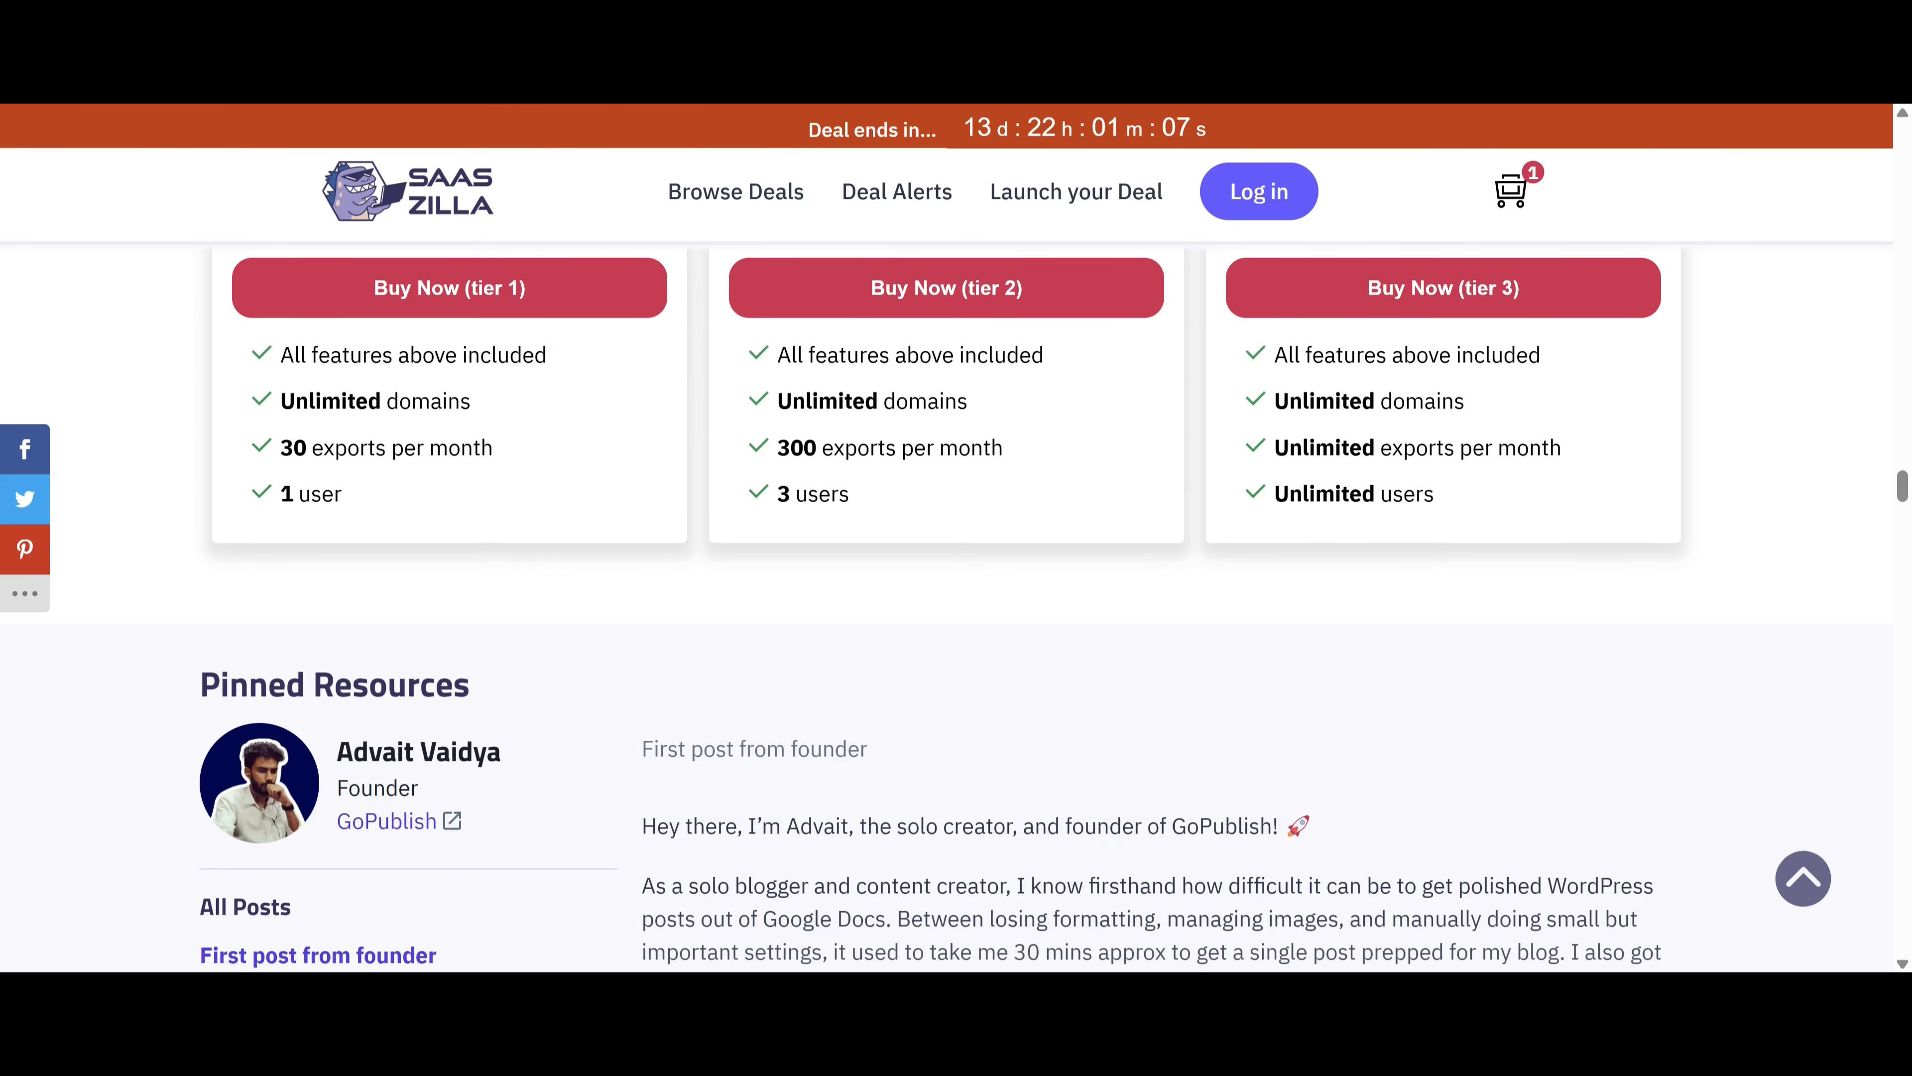
scroll(946, 602, up, 4)
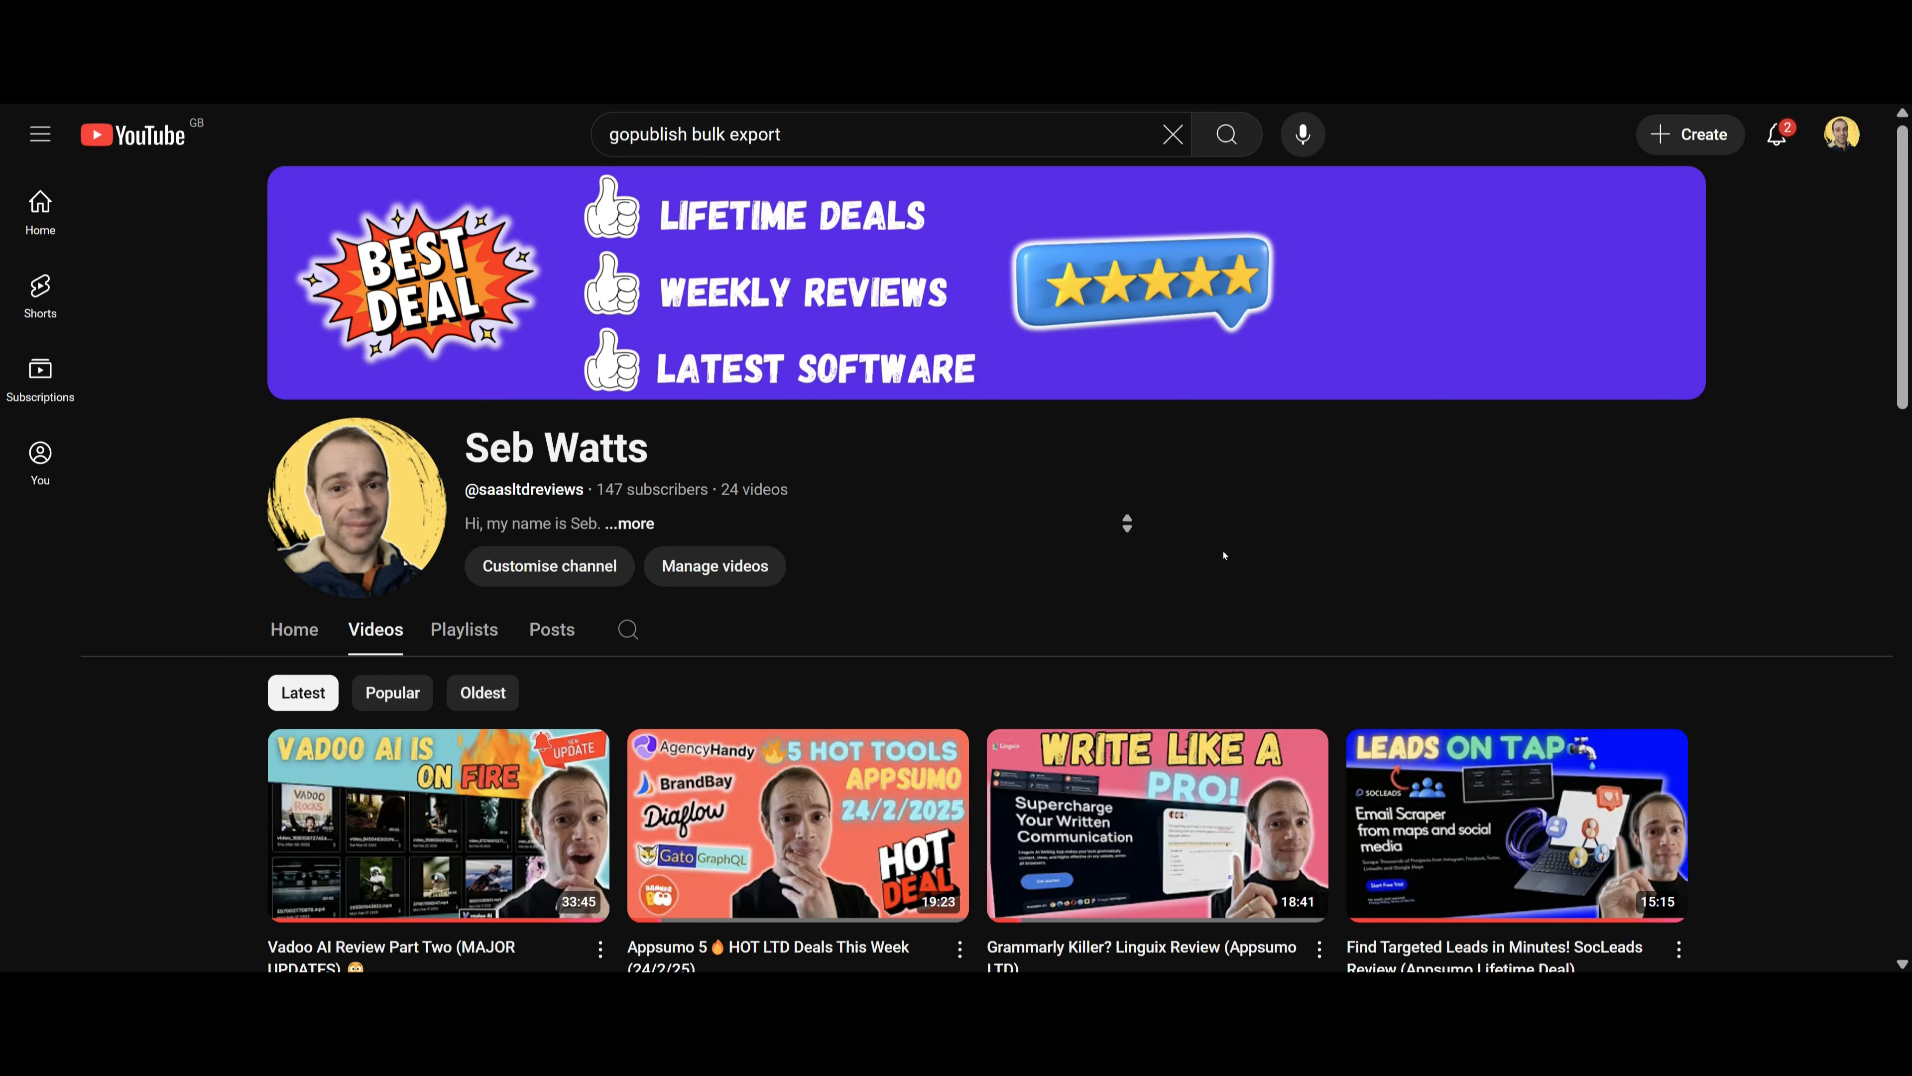
scroll(1101, 548, down, 4)
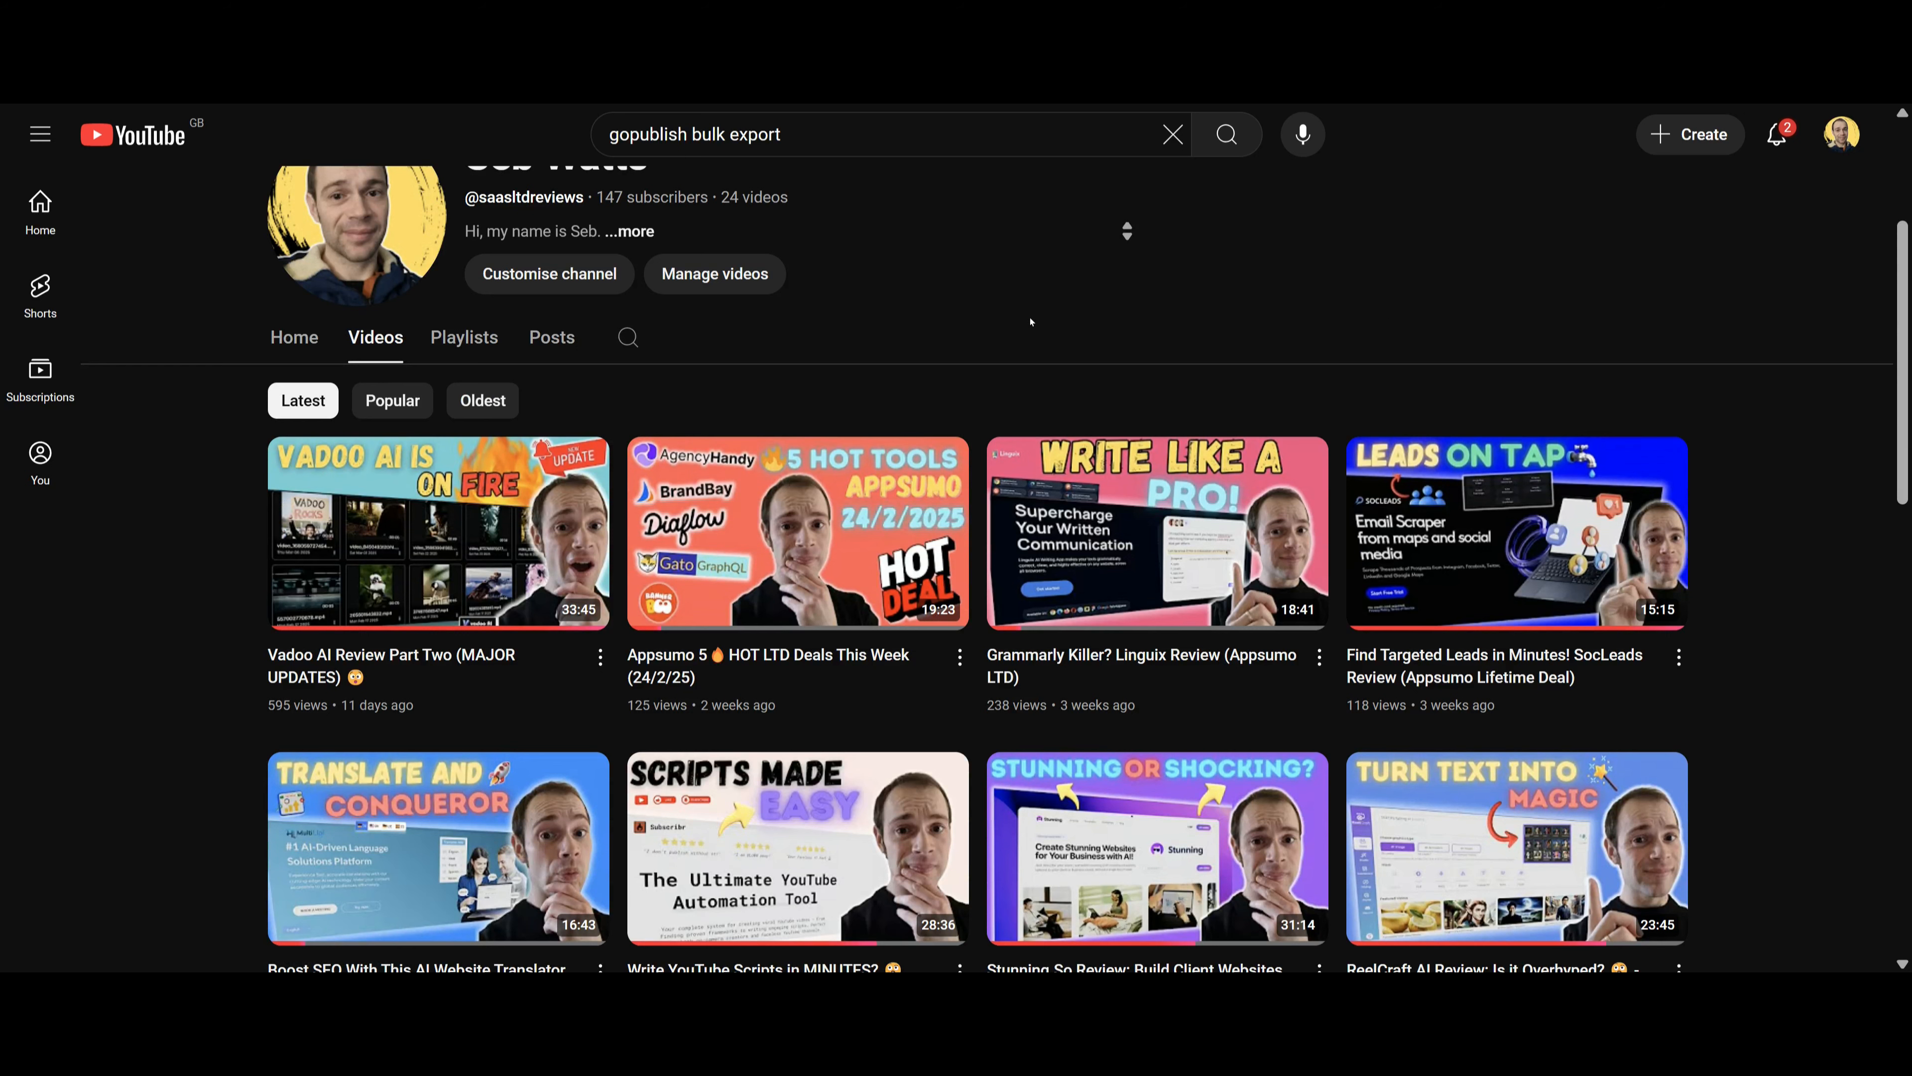
scroll(1124, 434, up, 4)
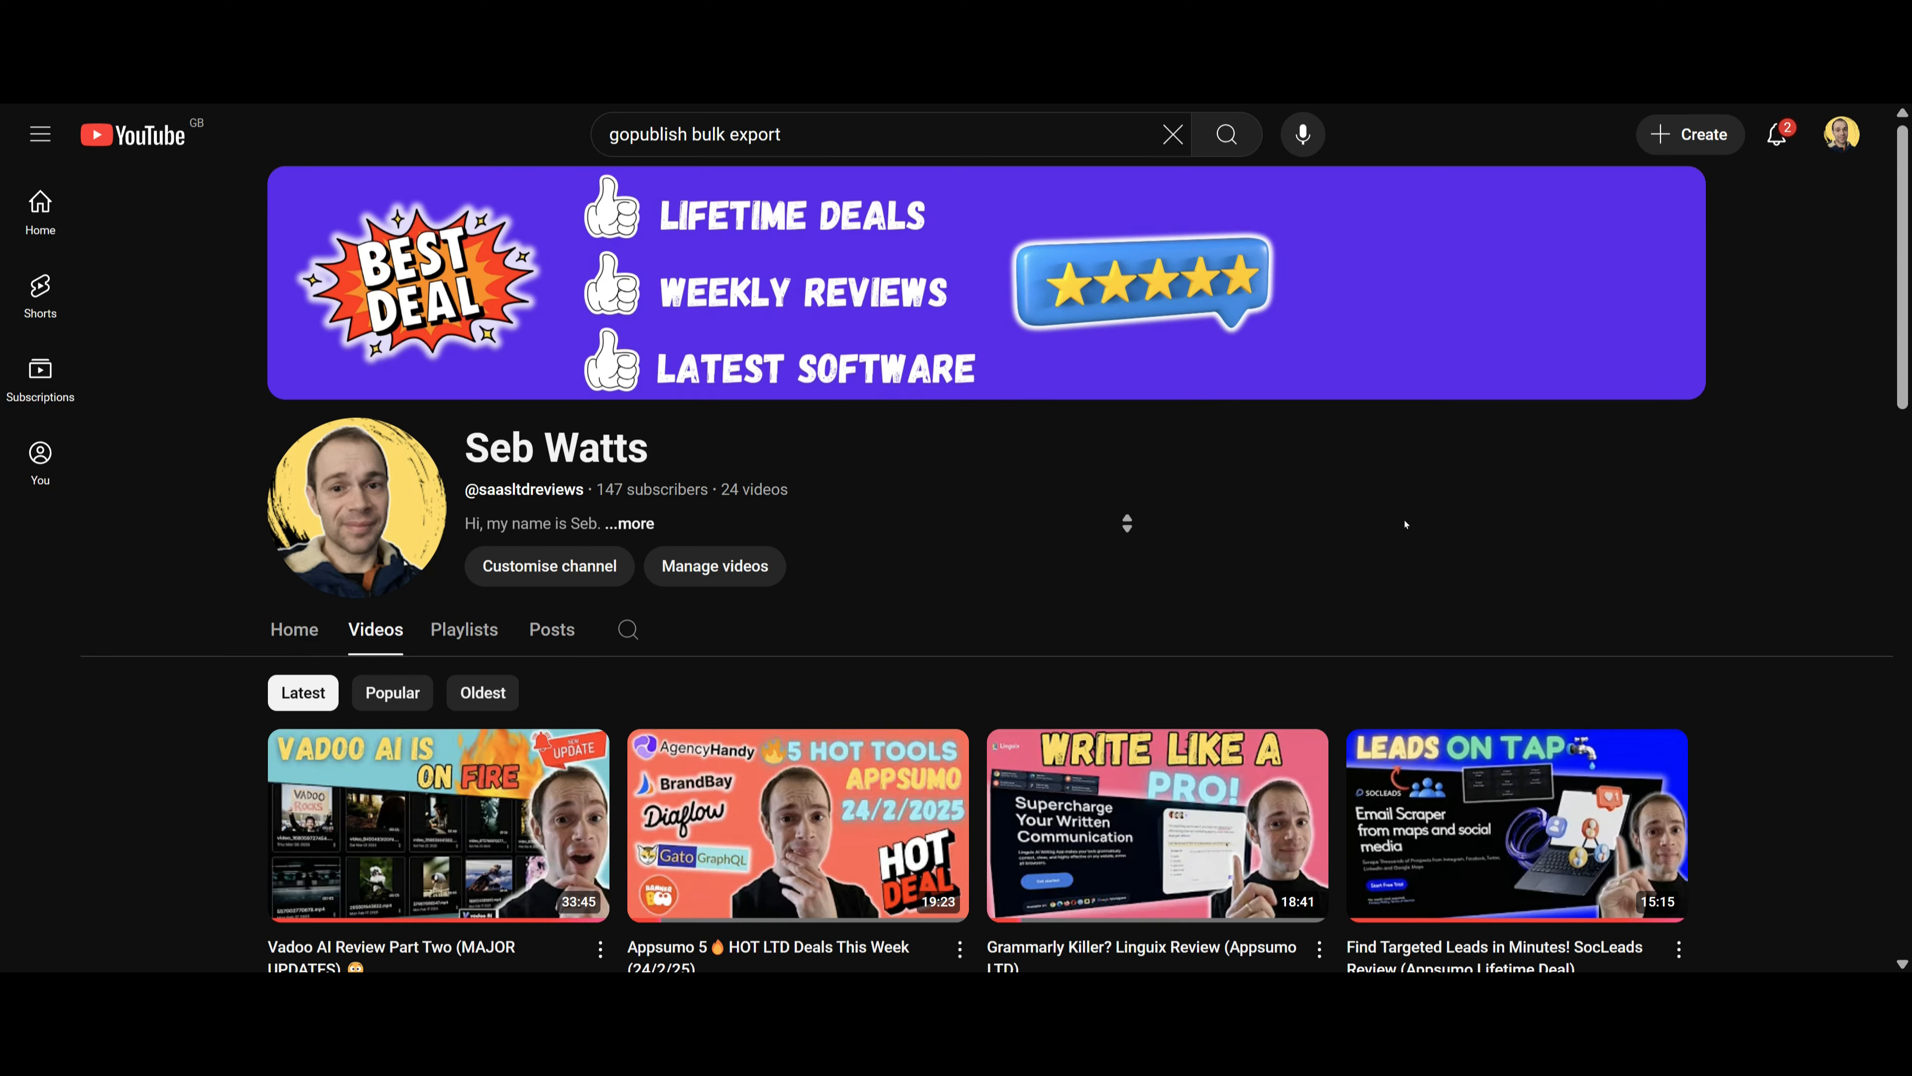
scroll(1105, 401, down, 4)
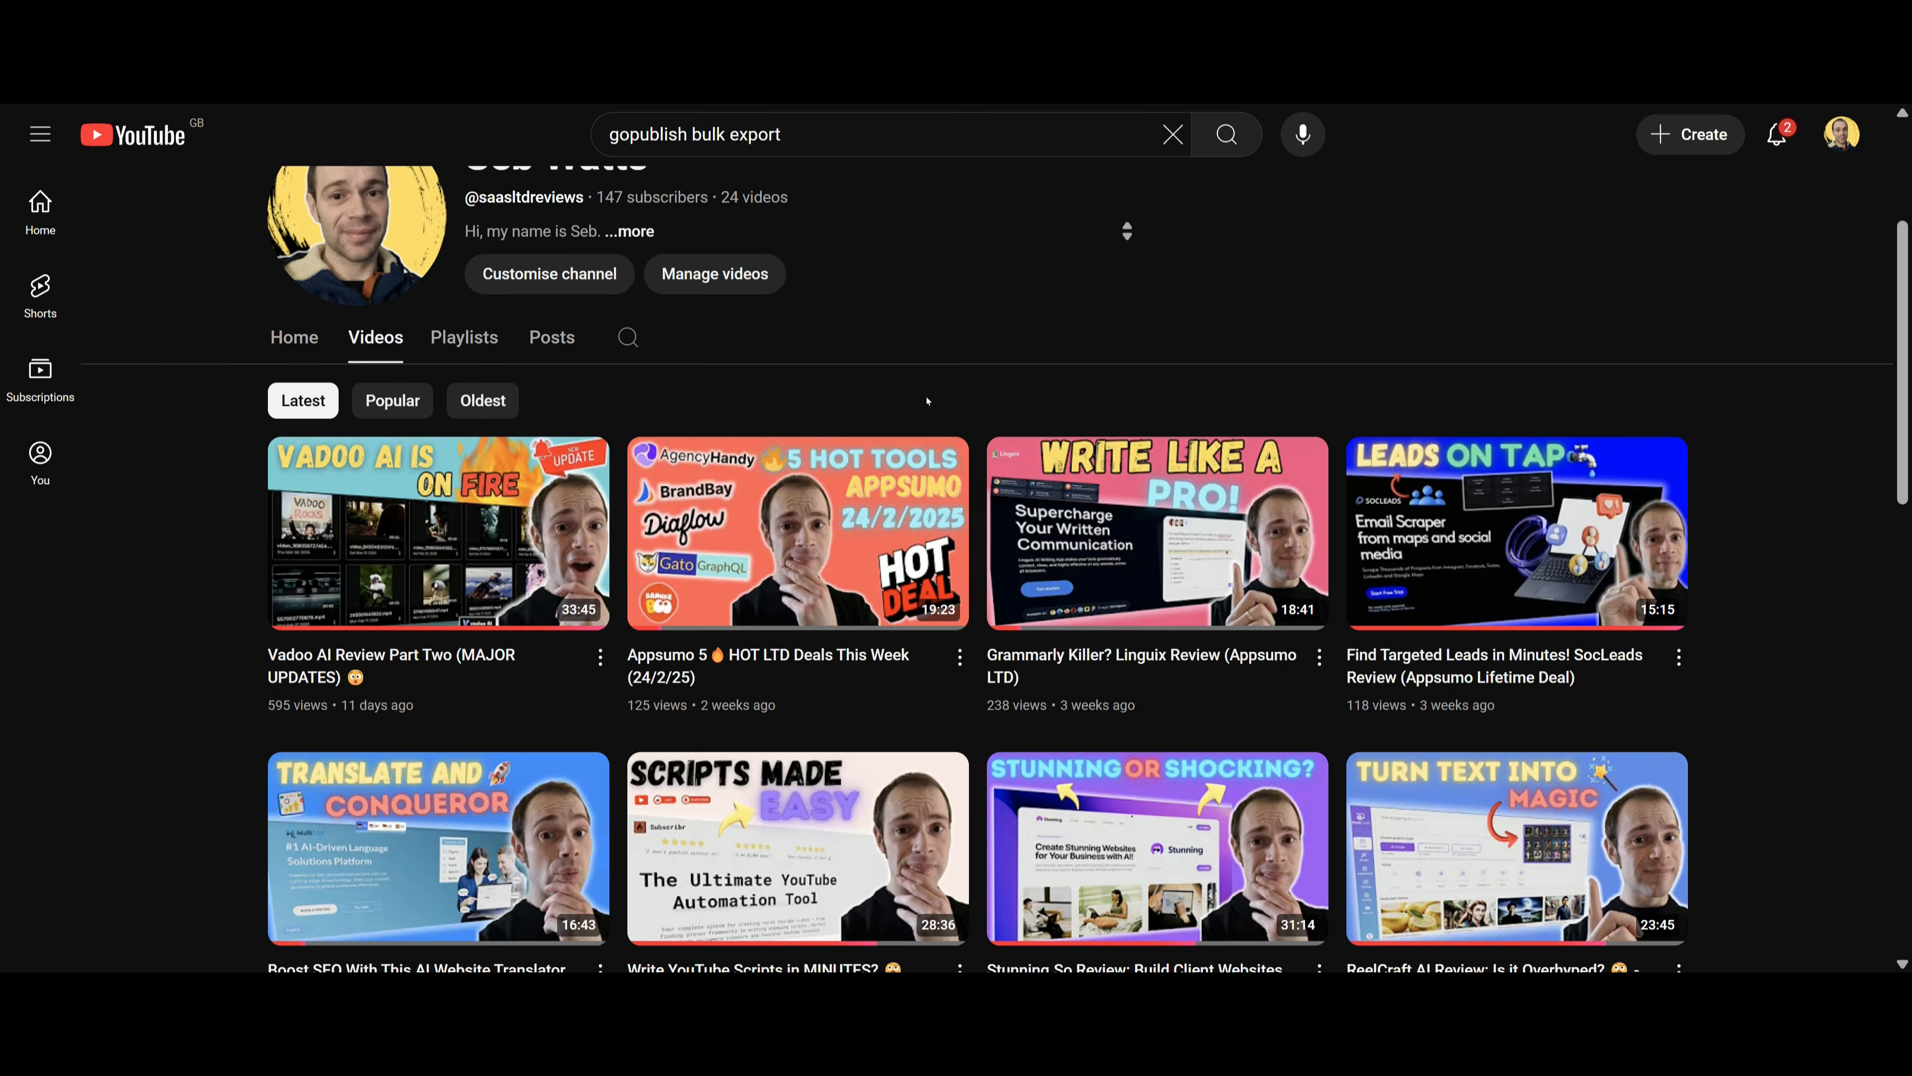